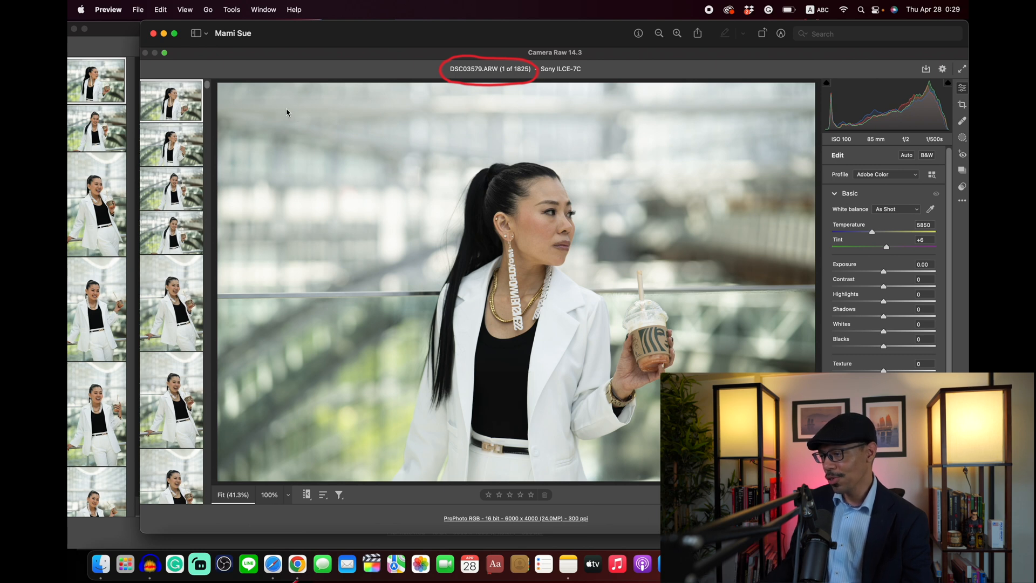
Close the Preview screenshot and switch to the Camera Raw window in Photoshop.
left_click(154, 34)
left_click_drag(204, 28, 226, 21)
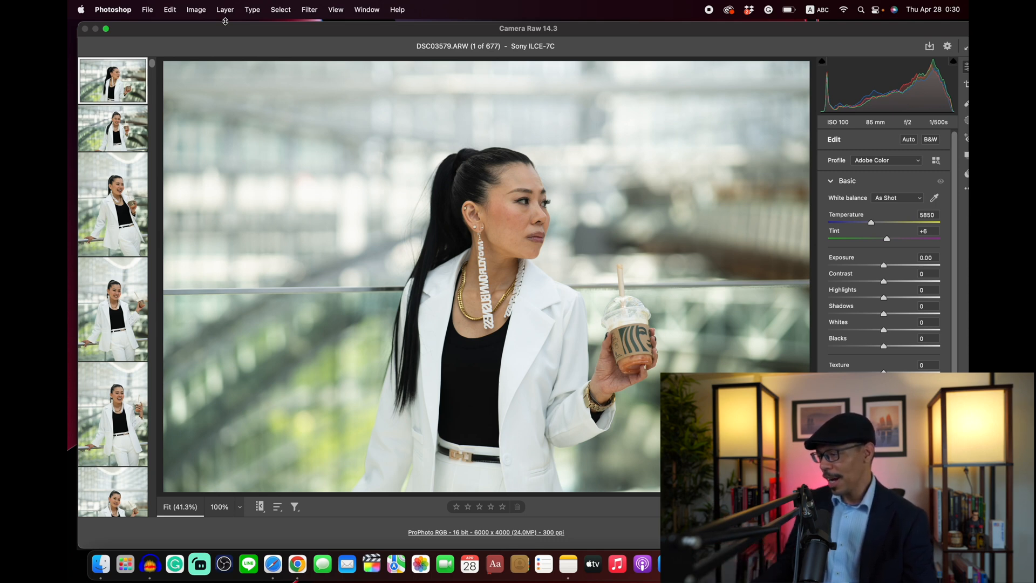
Zoom in on the woman's face in DSC03579.ARW to check the sharpness, and return to the full image.
left_click(532, 213)
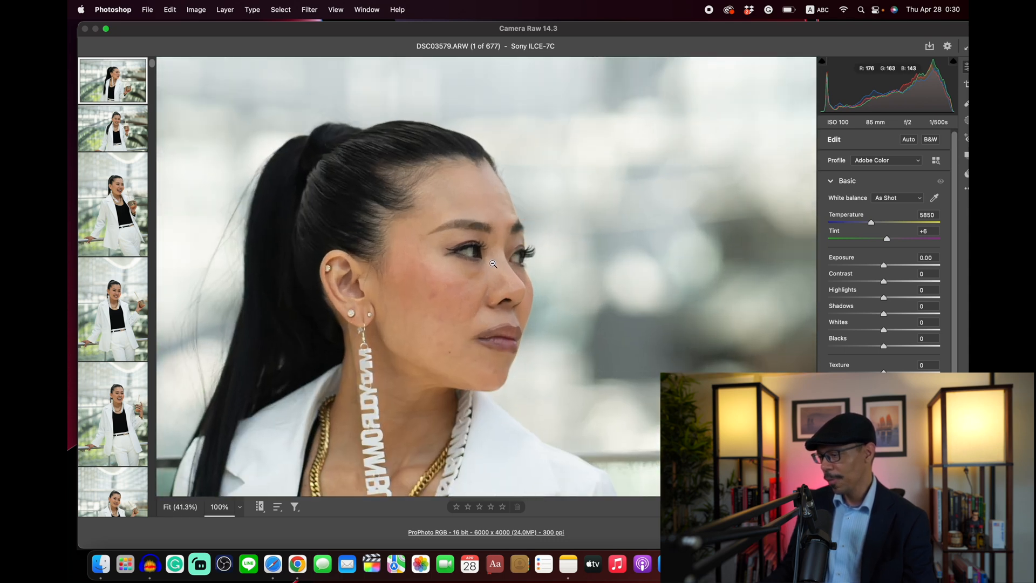
scroll(468, 267, "up", 5)
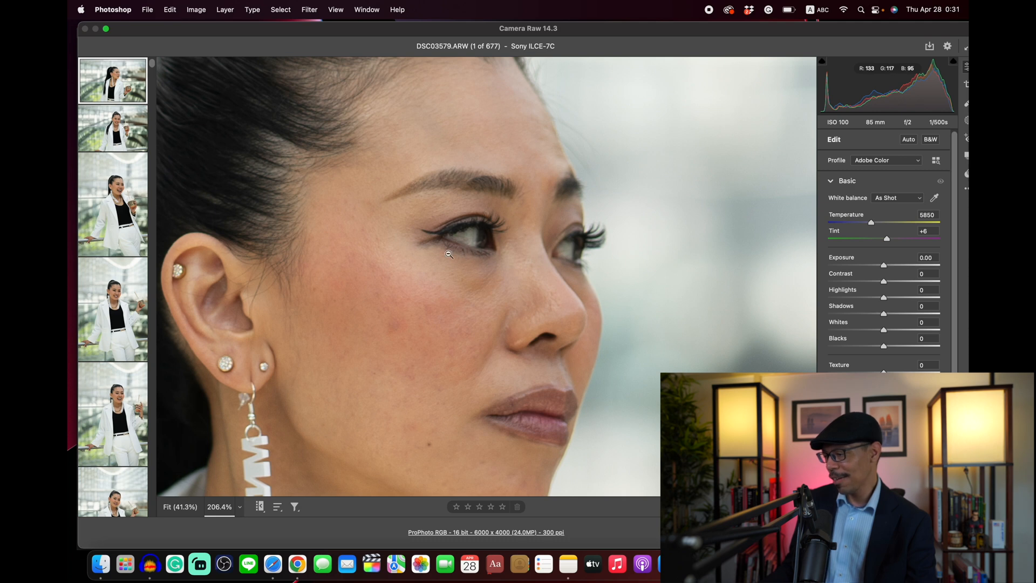
left_click(475, 285)
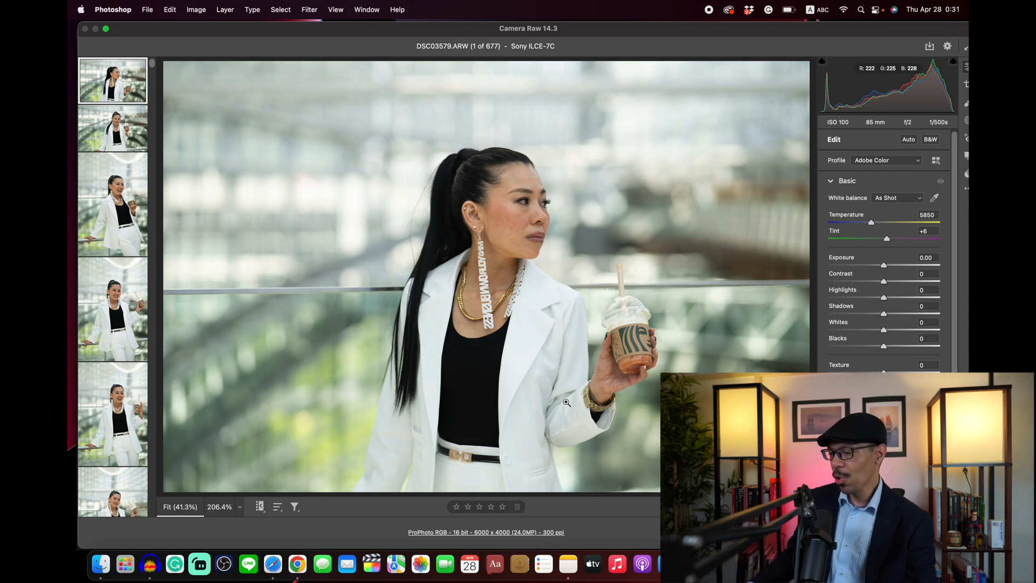
left_click(538, 224)
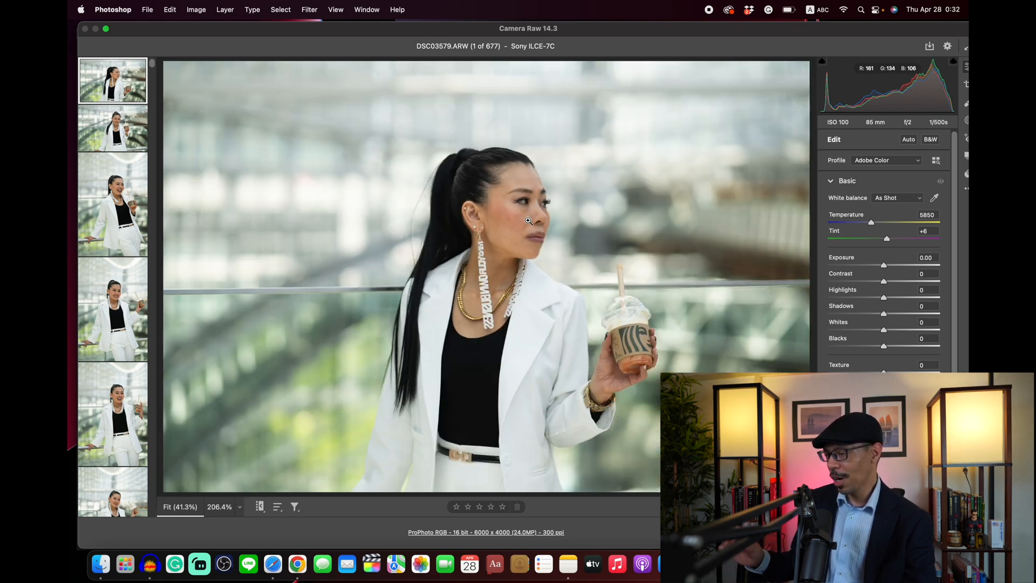
left_click(529, 221)
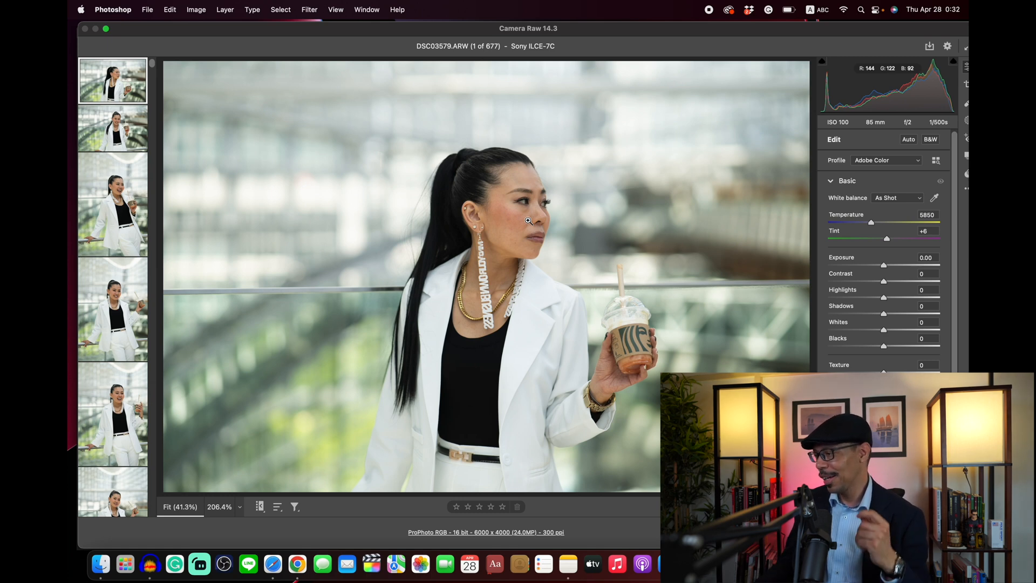
Move the Camera Raw window fully into view, look at the Crop settings and return to the Edit settings.
left_click_drag(927, 35, 917, 32)
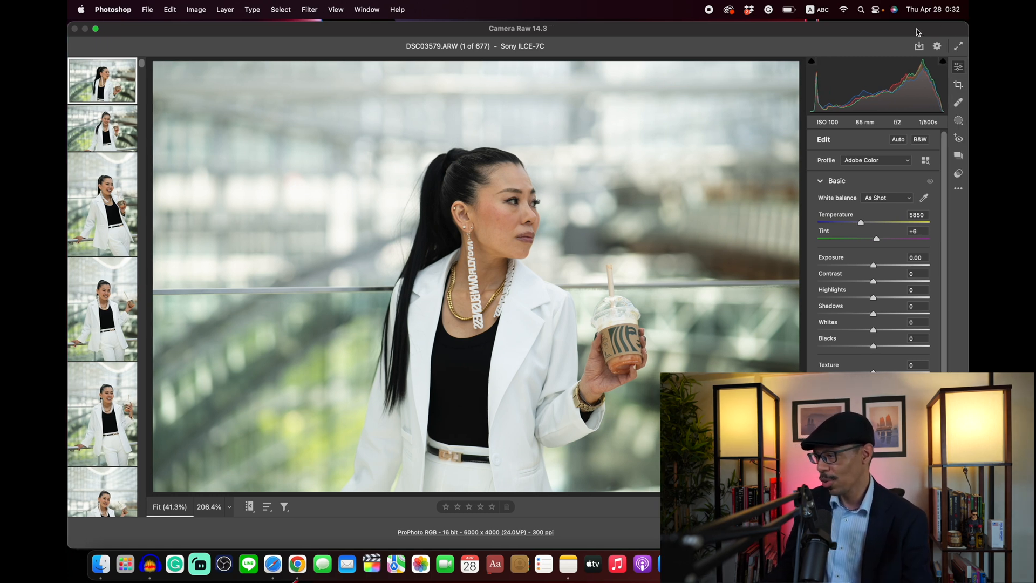
left_click(959, 85)
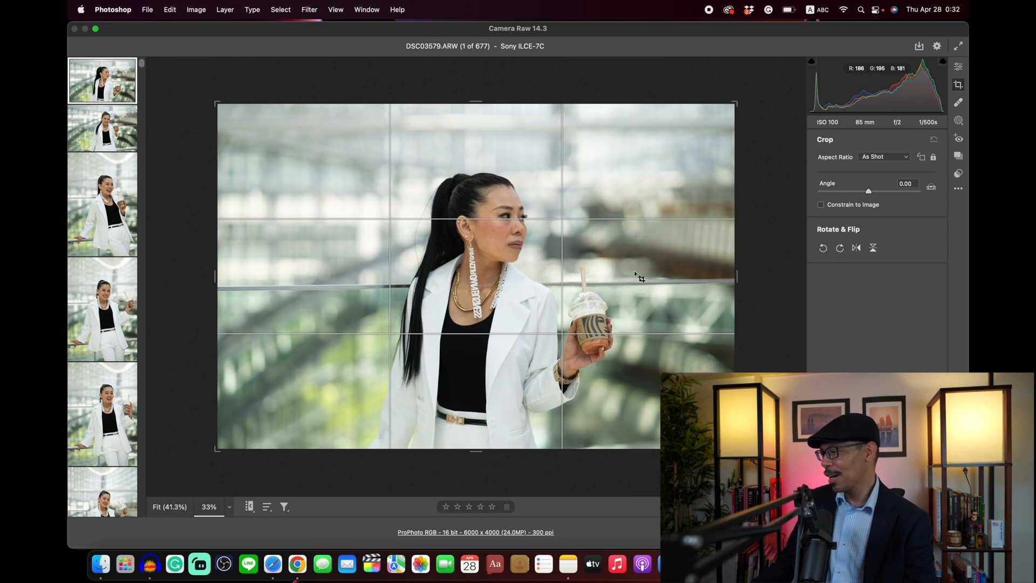
left_click(958, 66)
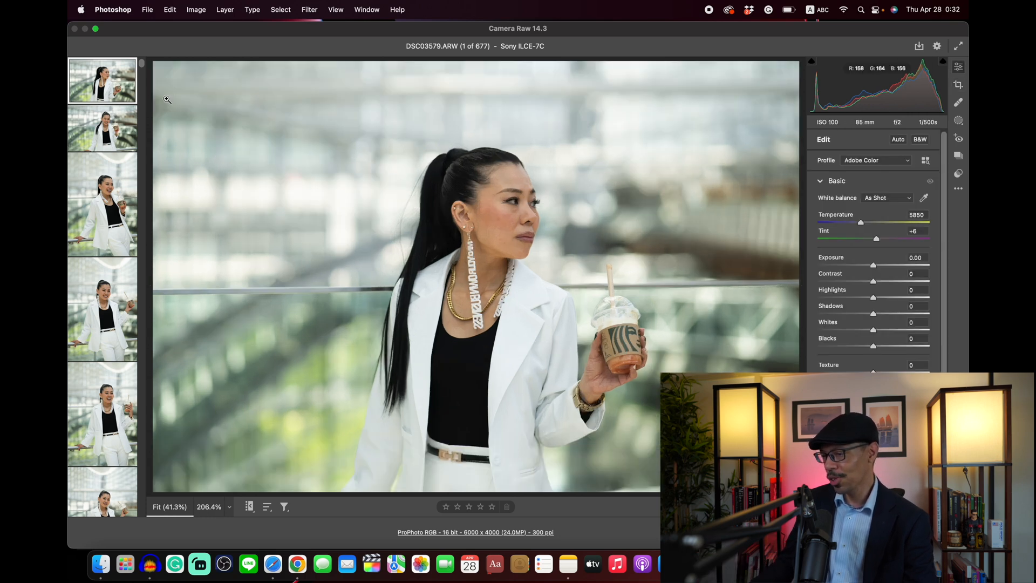
Mark the first photo in the filmstrip, DSC03579.ARW, for deletion.
mouse_move(87, 93)
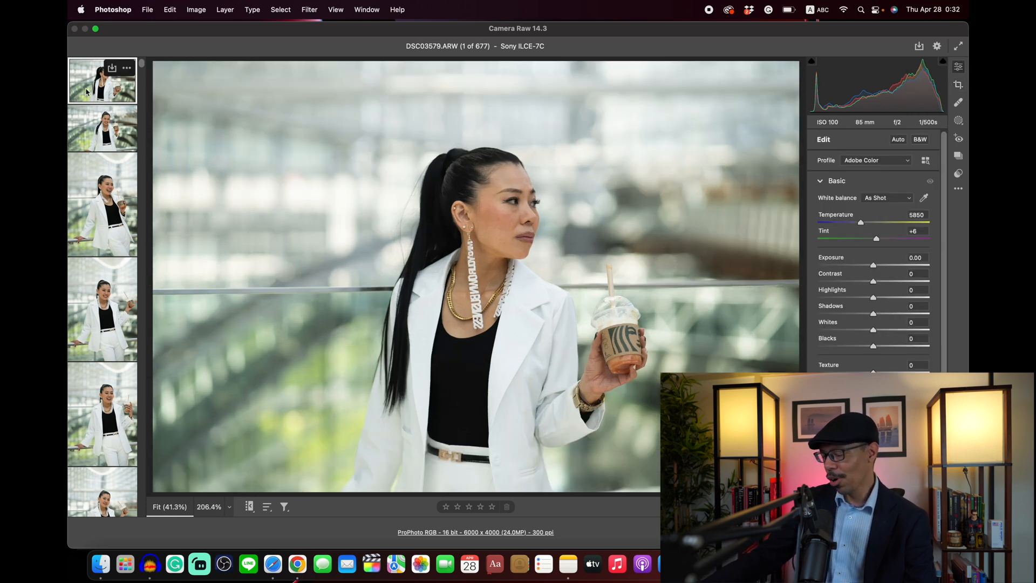
key("Delete")
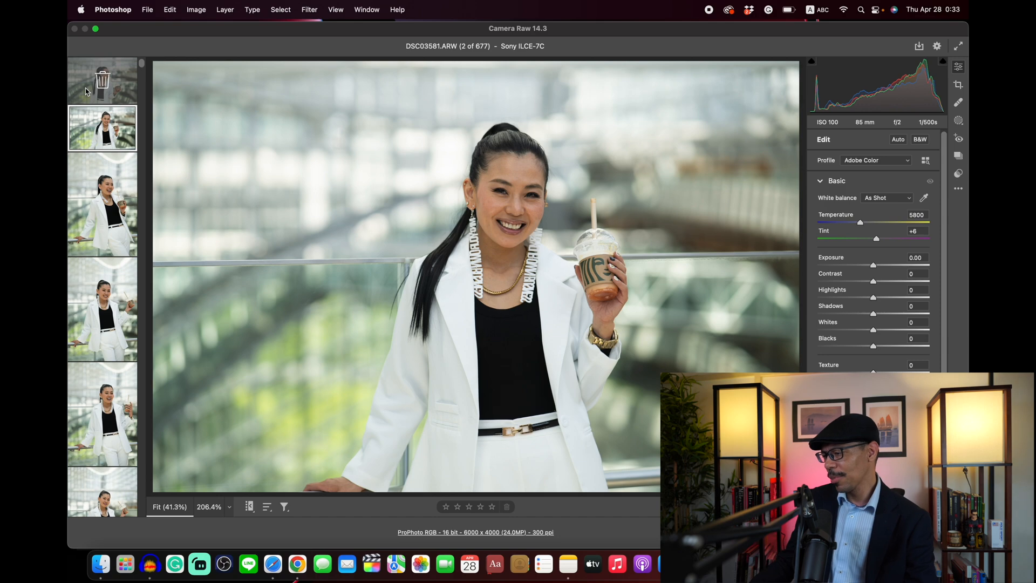
Check the face in DSC03581.ARW up close and compare the poses in DSC03585.ARW and DSC03587.ARW.
left_click(531, 217)
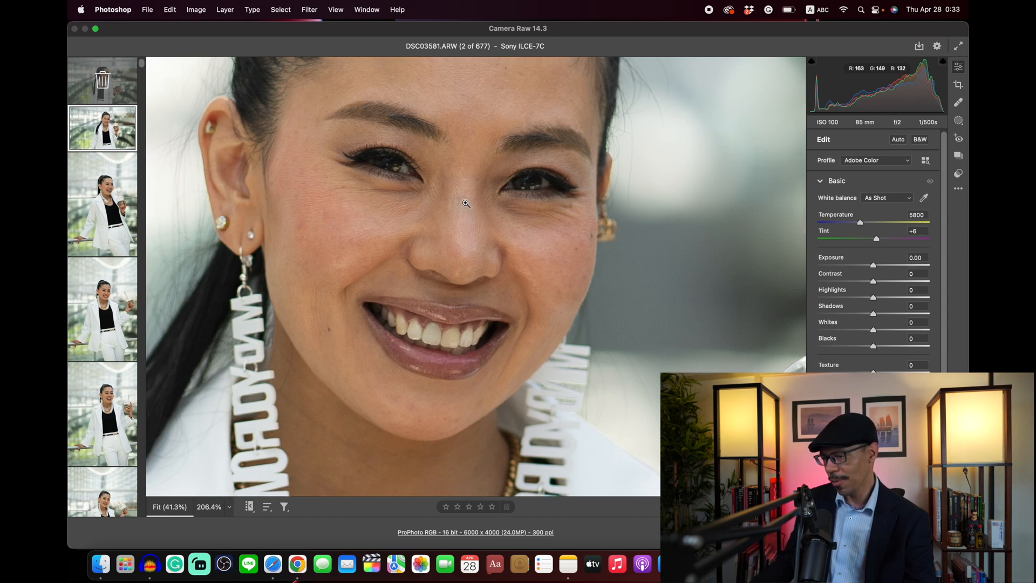
left_click(466, 204)
left_click(80, 214)
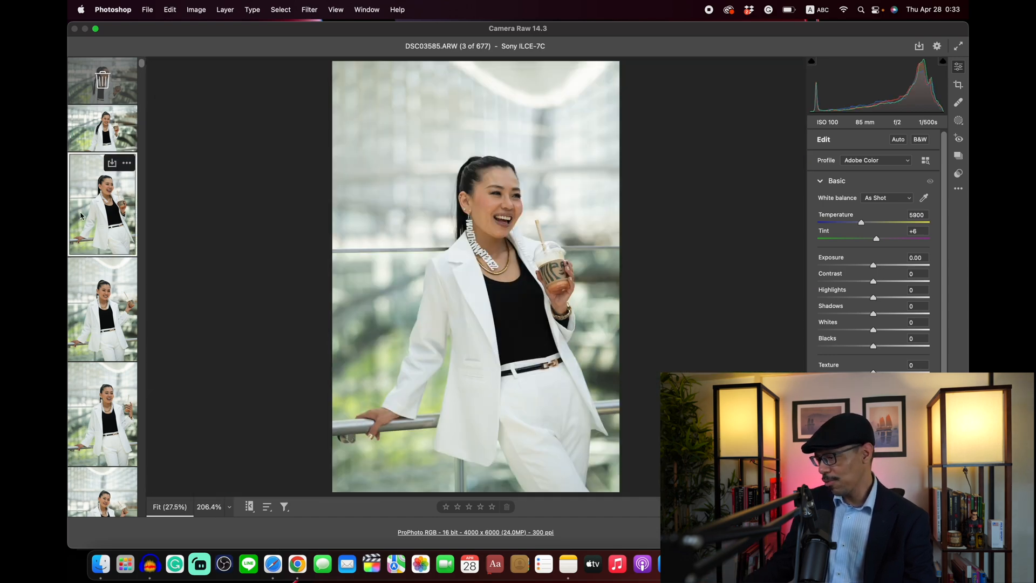
key("Down")
key("Up")
key("Down")
key("Up")
key("Down")
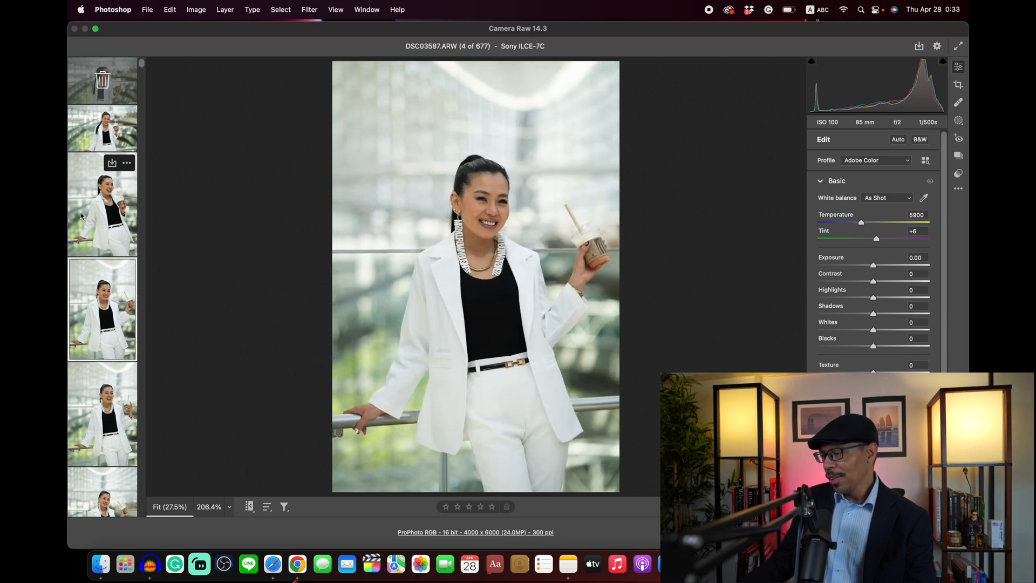
key("Up")
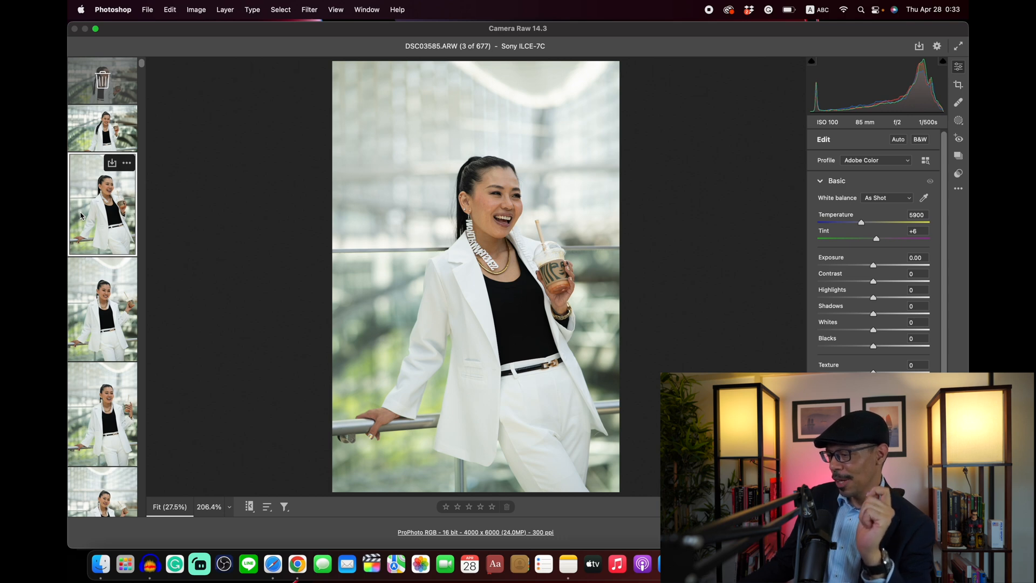
key("Down")
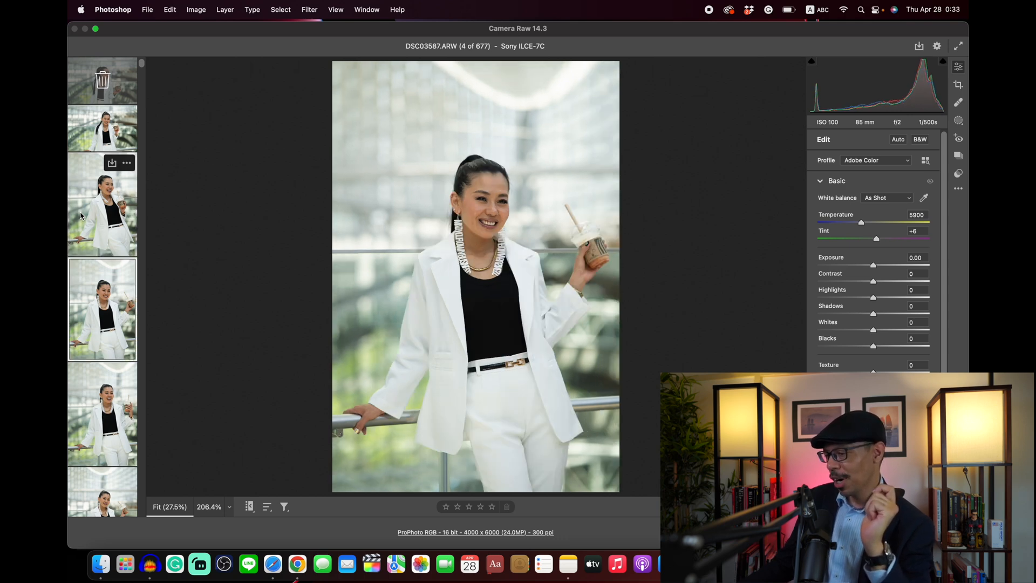
Inspect the eyes in DSC03591.ARW up close and mark that photo for deletion.
key("Down")
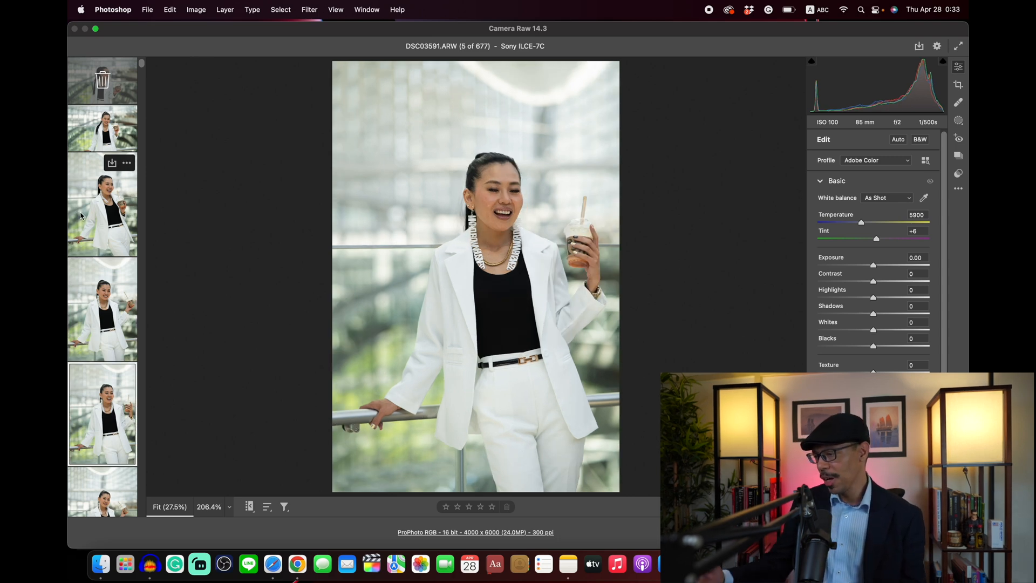
left_click(510, 197)
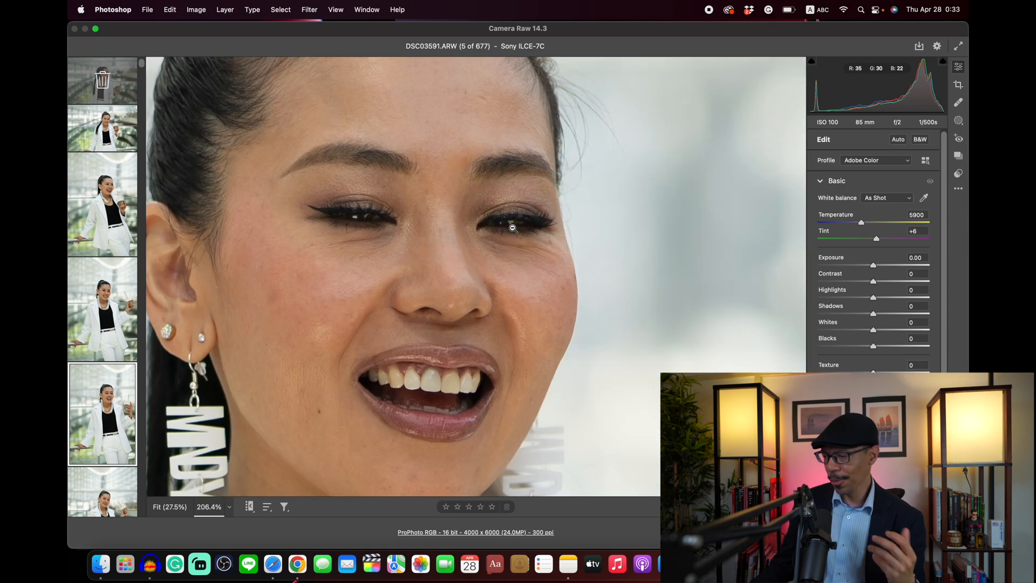
left_click(503, 261)
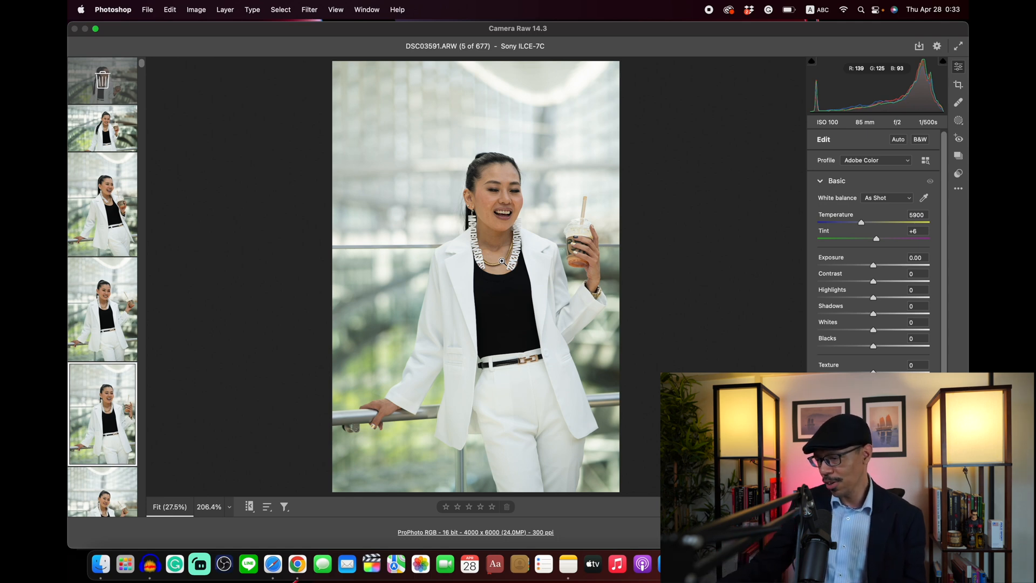
key("Delete")
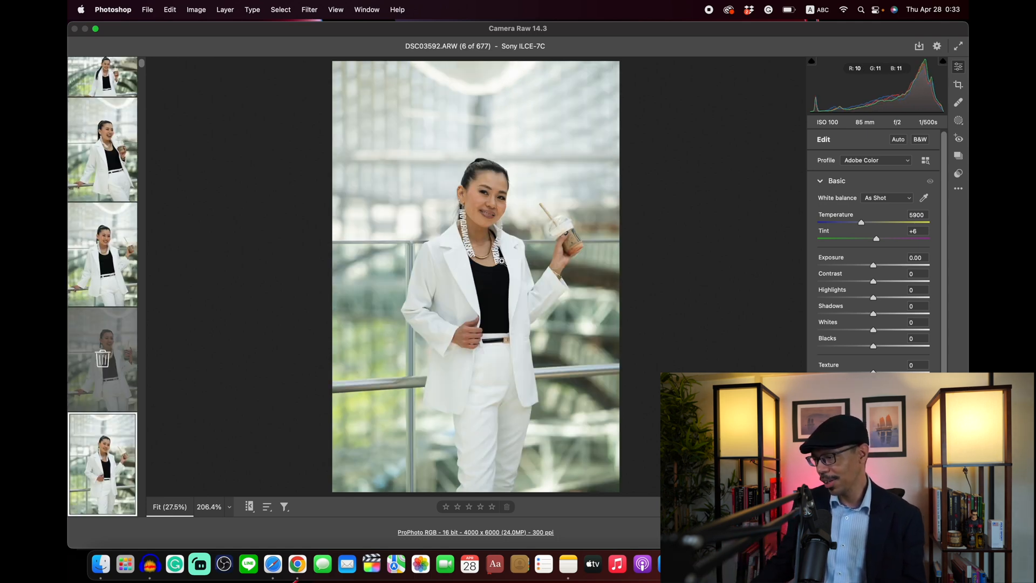
Zoom in on the face in DSC03592.ARW to check its focus and expression, and return to the full image.
left_click(502, 215)
scroll(502, 215, "up", 2)
scroll(502, 215, "left", 3)
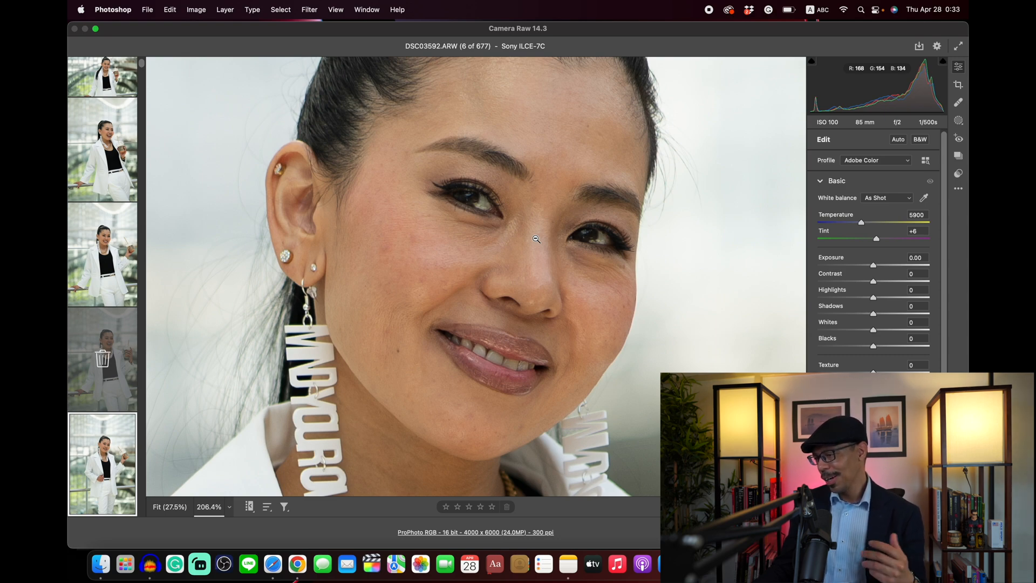
left_click(536, 238)
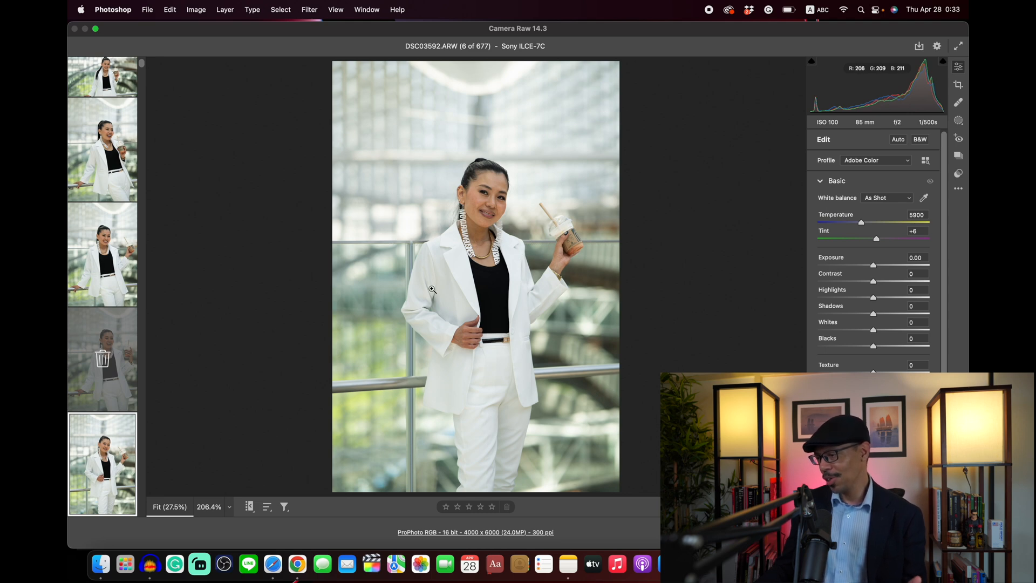
Compare the smiling shot DSC03593.ARW with the next photo, DSC03597.ARW.
scroll(114, 414, "down", 5)
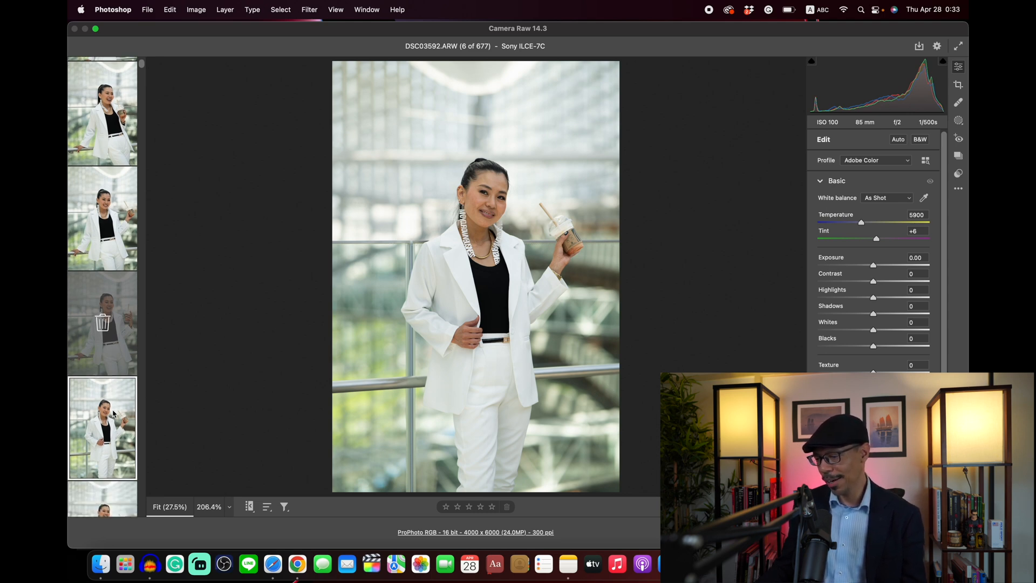
left_click(101, 380)
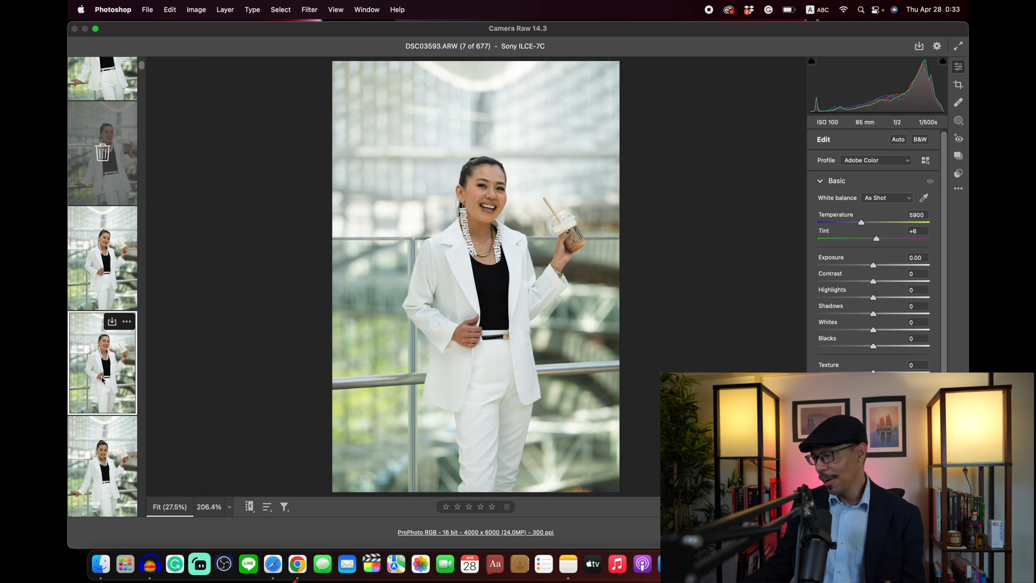
key("Down")
key("Up")
key("Down")
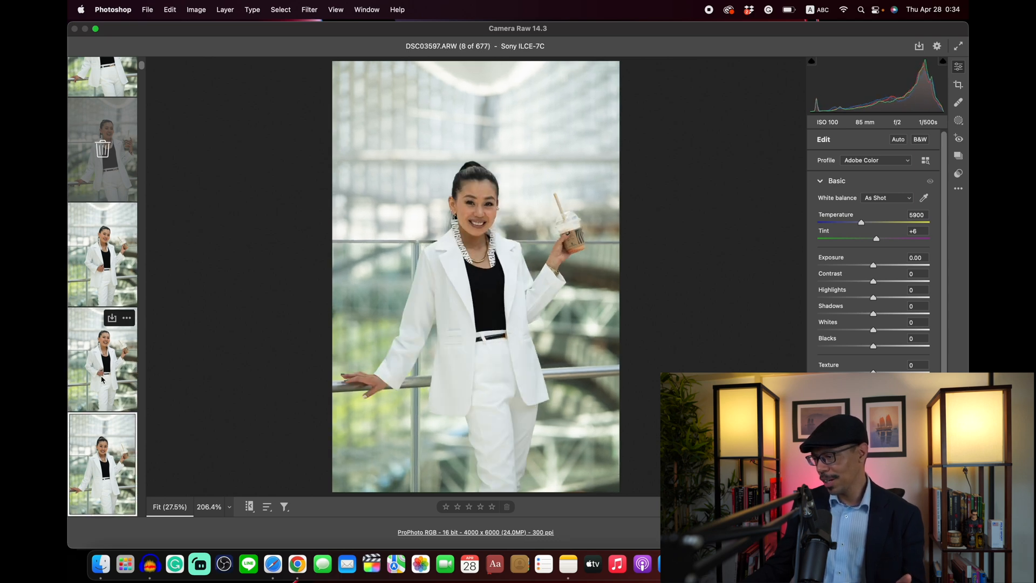
Inspect the face in DSC03597.ARW up close and mark that photo for deletion.
left_click(488, 215)
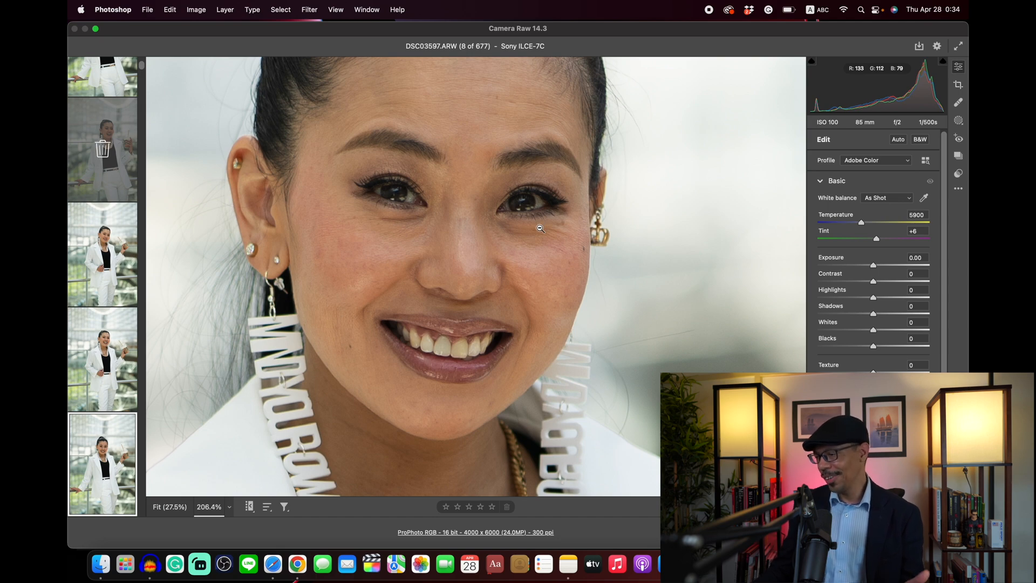
left_click(542, 227)
scroll(97, 485, "down", 3)
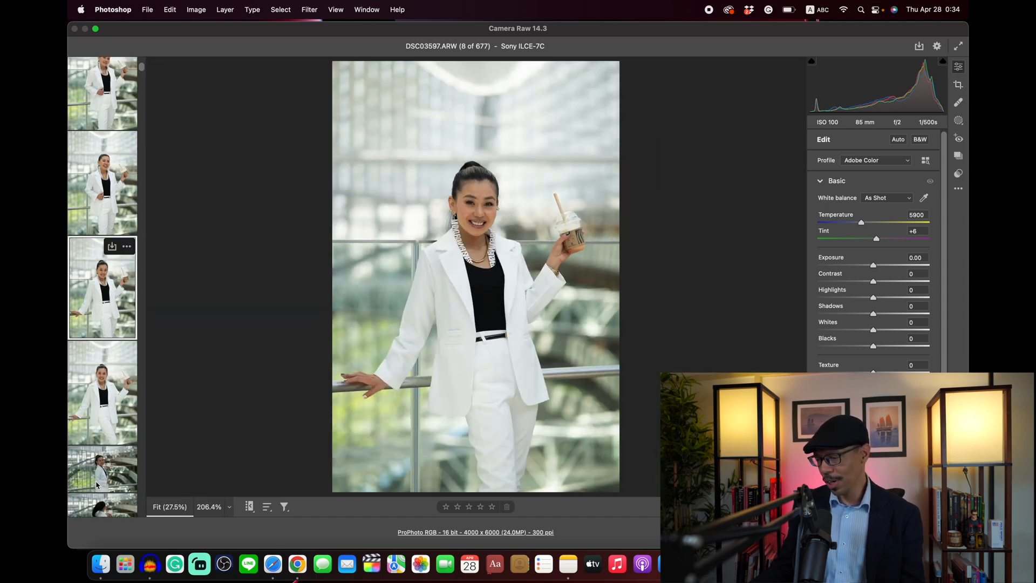
key("Delete")
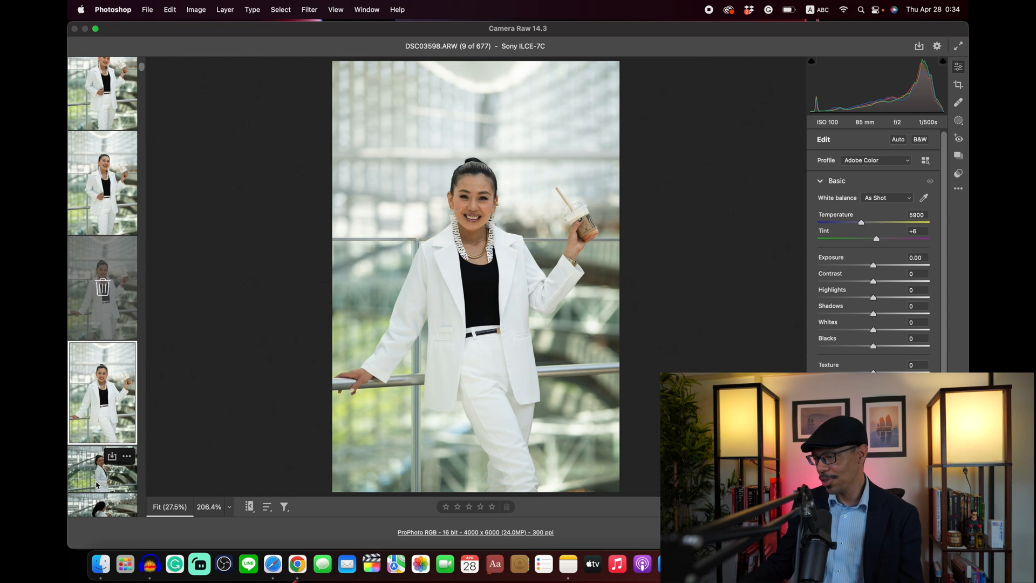
Check the face in DSC03598.ARW up close and advance through the filmstrip to DSC03607.ARW.
left_click(478, 220)
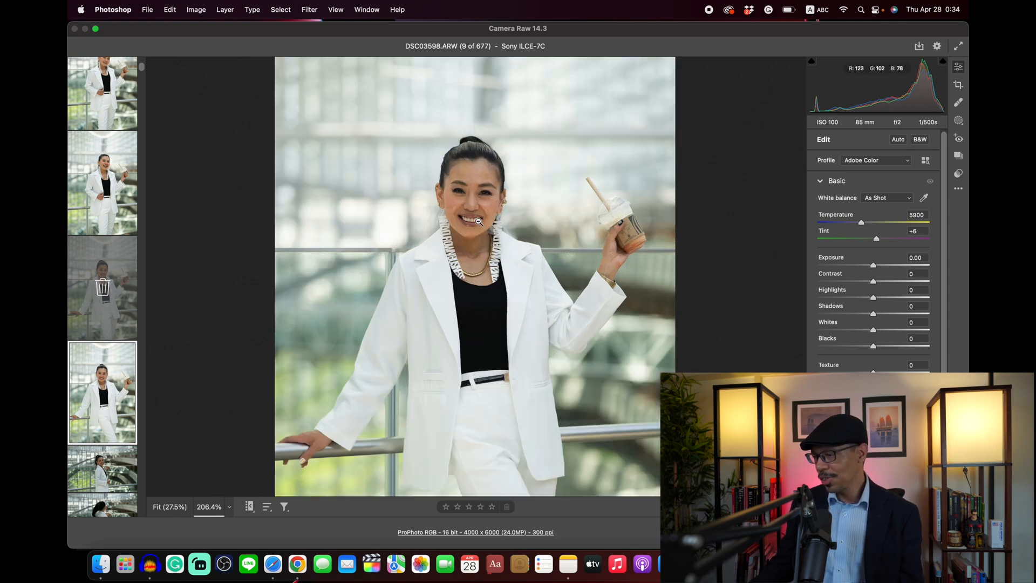
left_click(460, 255)
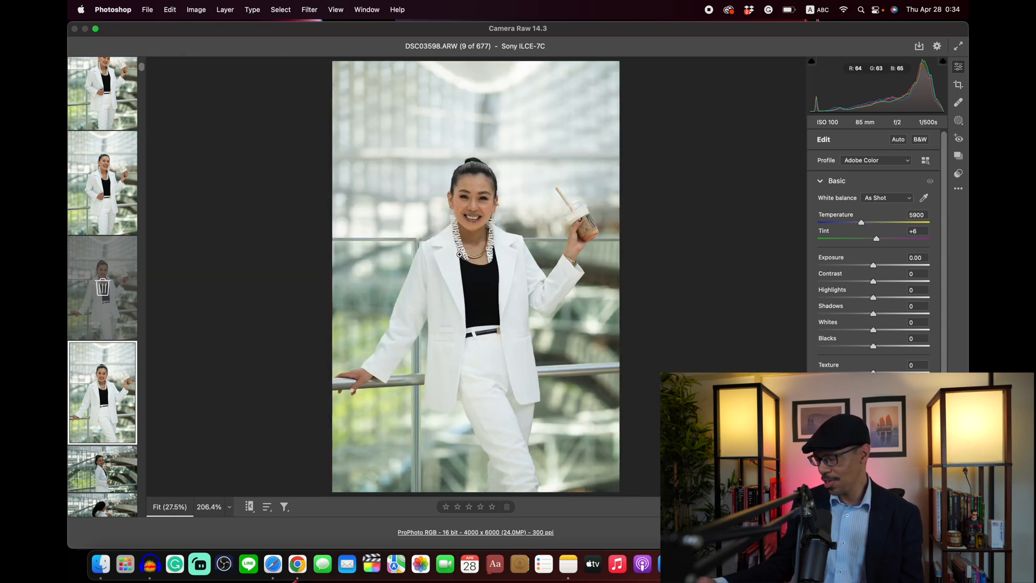
key("Right")
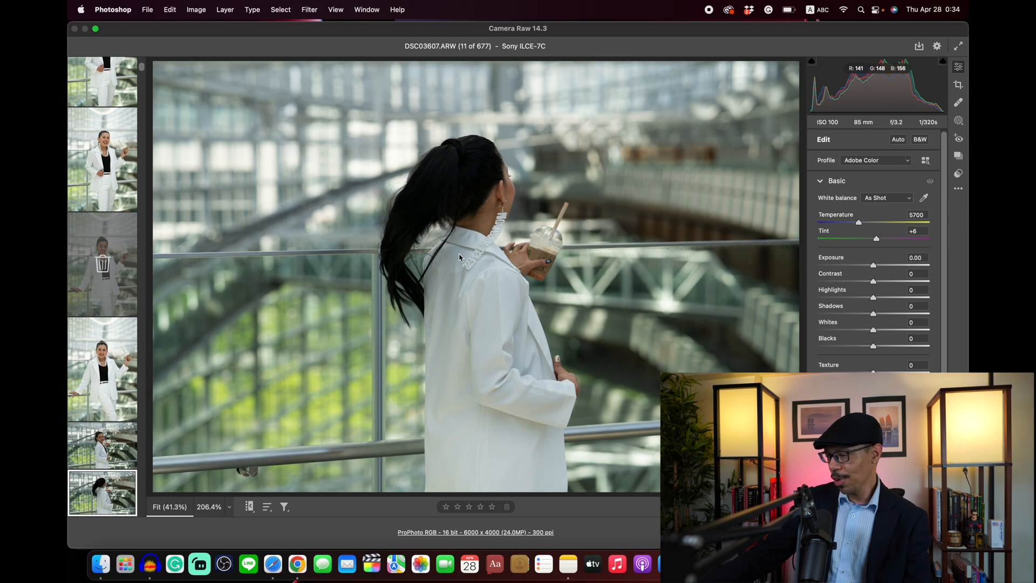
Mark six consecutive photos for deletion, starting with DSC03607.ARW.
key("Delete")
key("Delete")
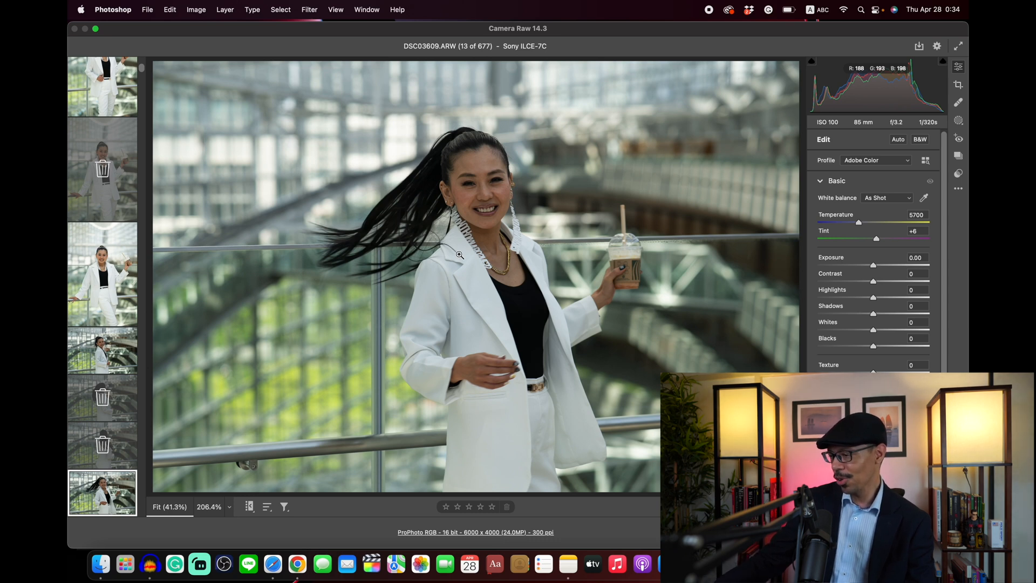
key("Right")
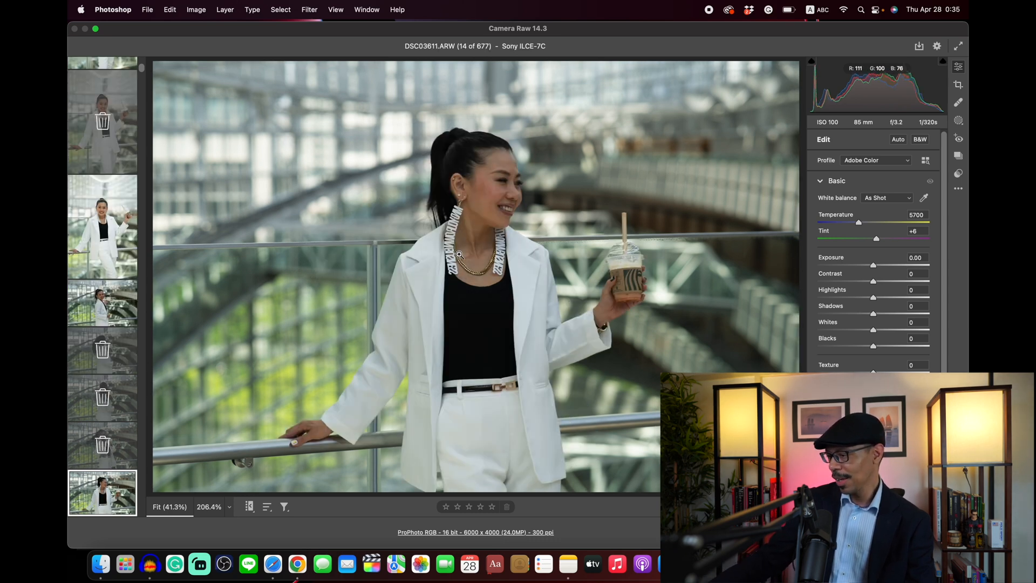
key("Right")
key("Right")
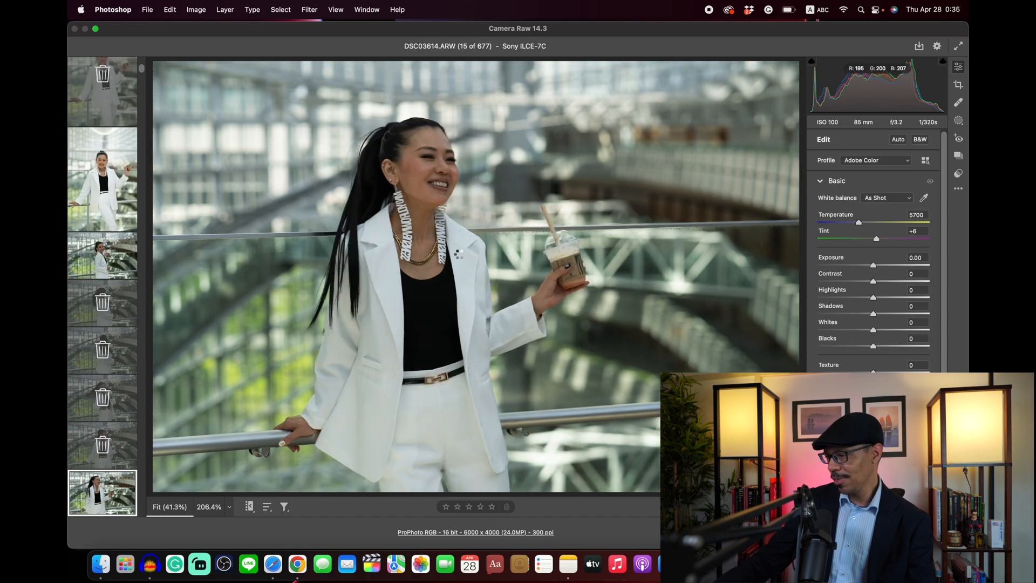
key("Right")
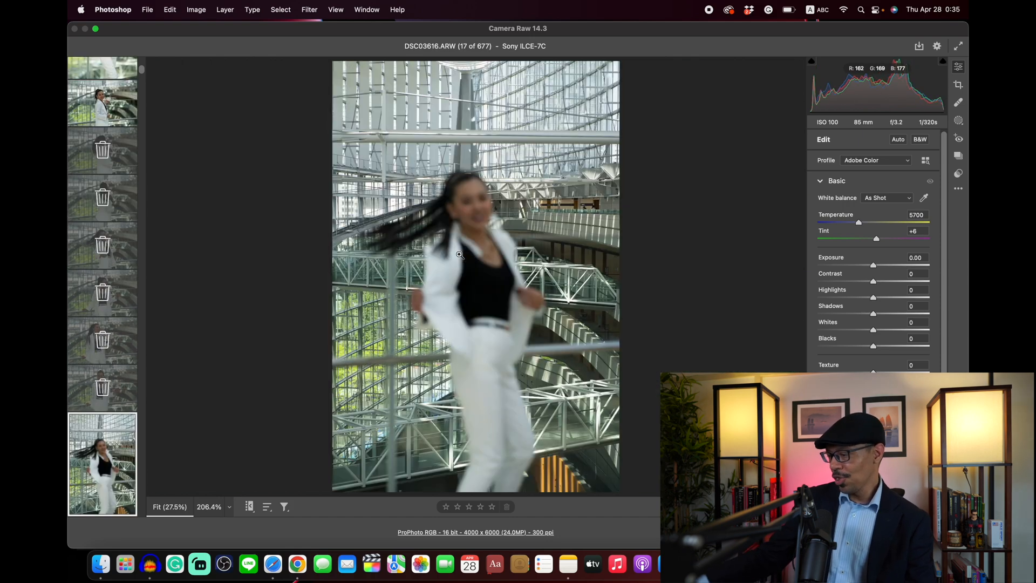
Mark the three out-of-focus photos DSC03616.ARW, DSC03617.ARW and DSC03618.ARW for deletion.
key("Delete")
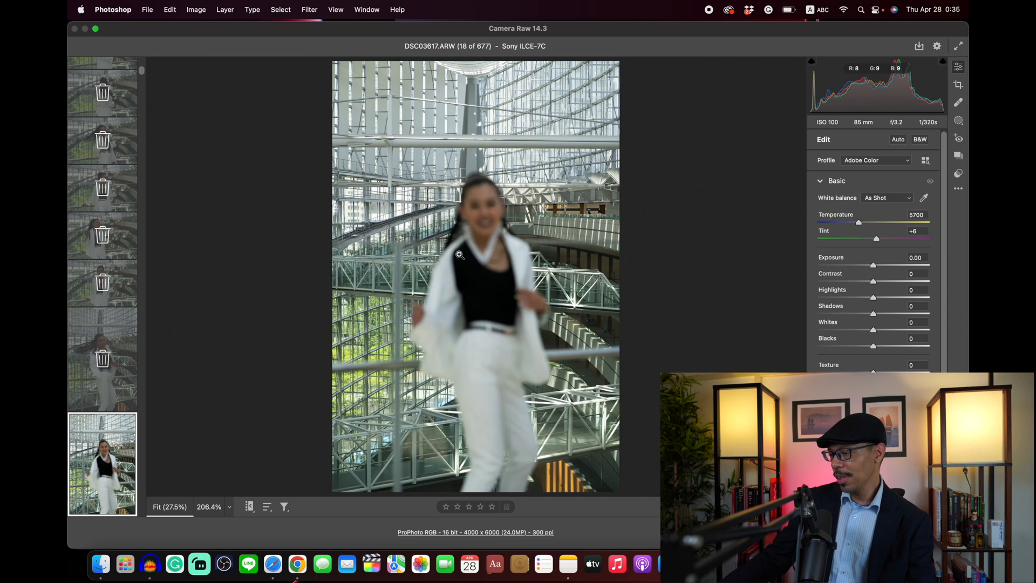
key("Delete")
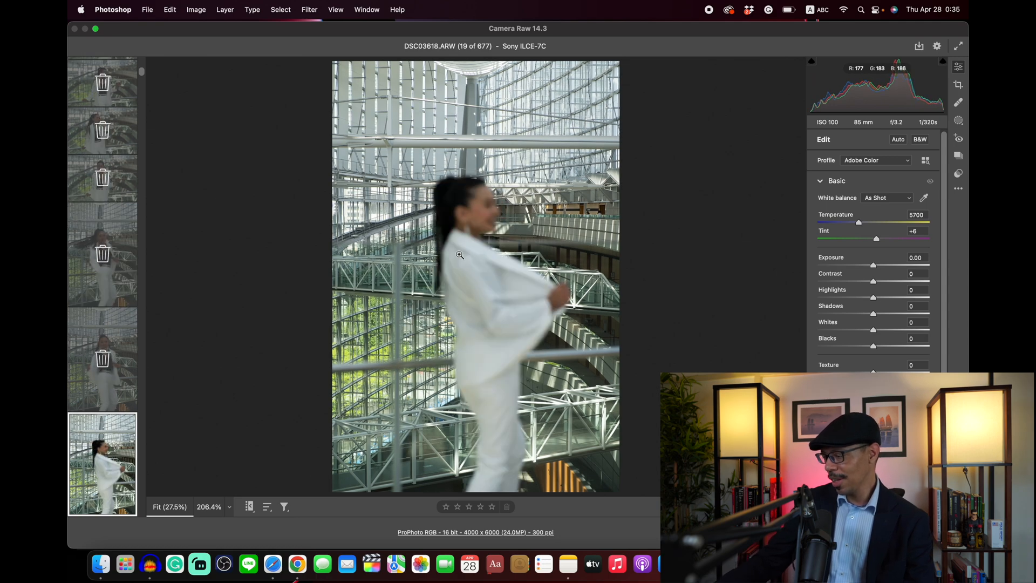
key("Delete")
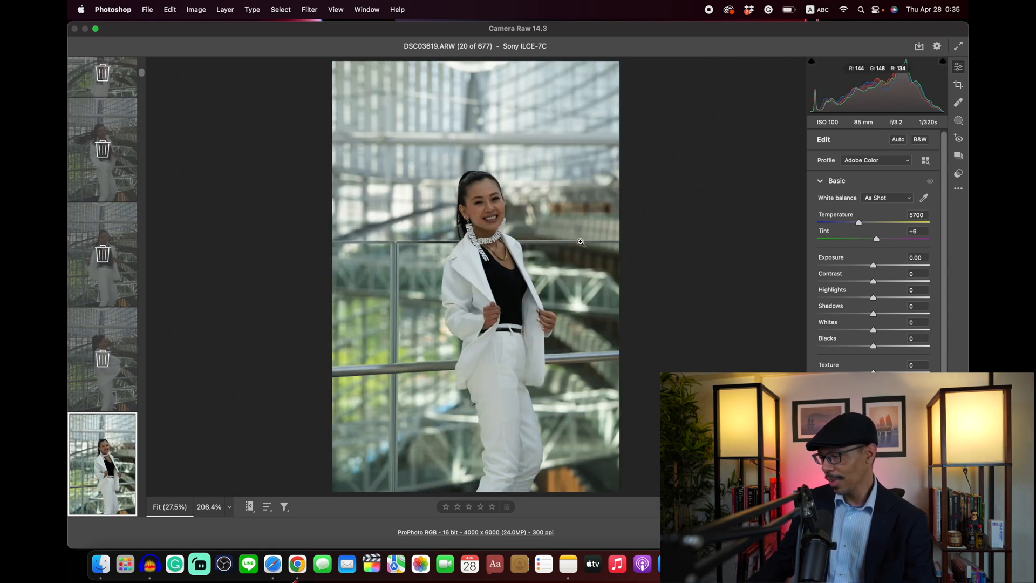
Apply automatic tone adjustments to DSC03619.ARW and set its exposure to +0.65.
left_click(500, 247)
scroll(488, 222, "up", 5)
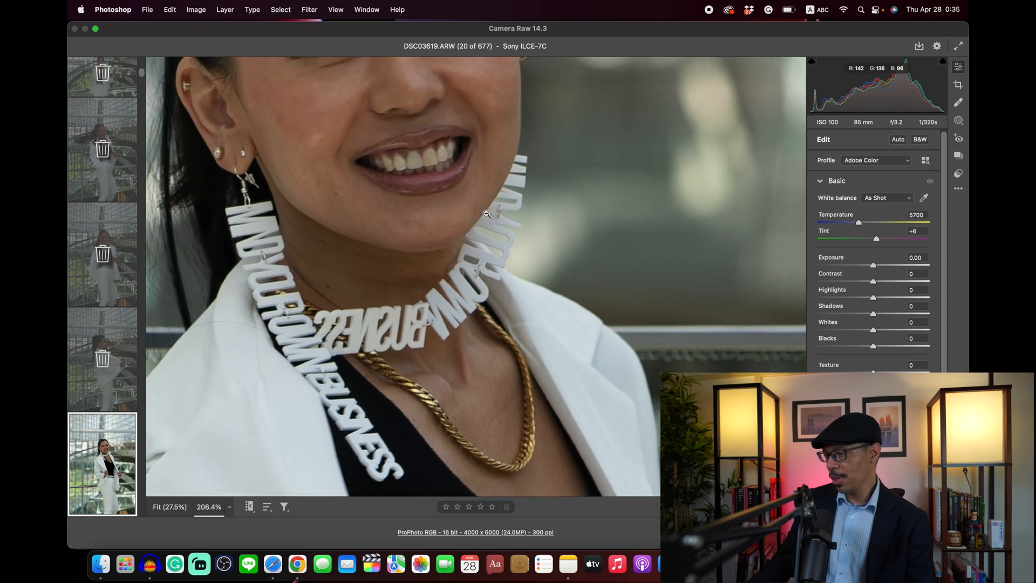
scroll(486, 214, "up", 3)
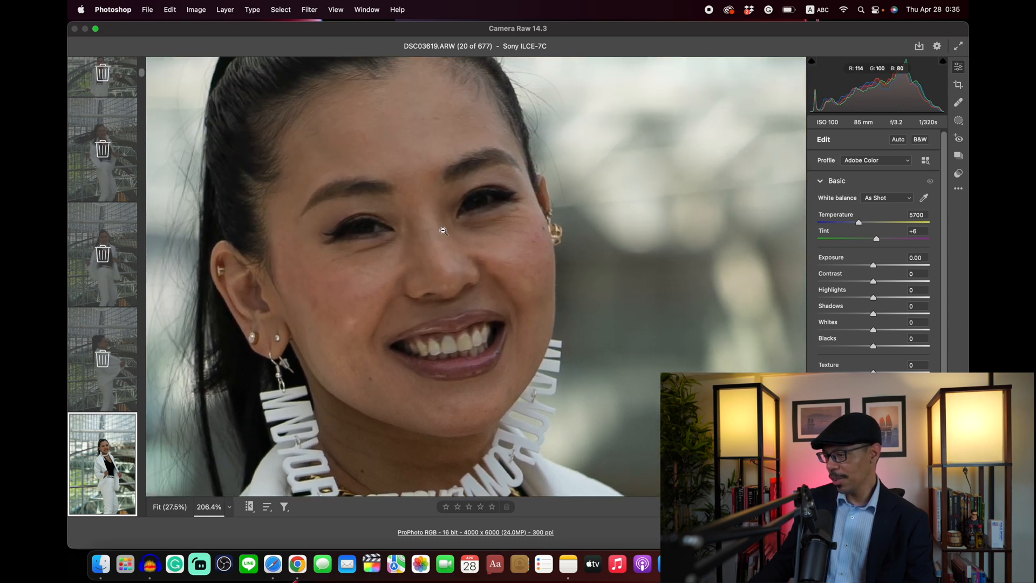
scroll(443, 228, "up", 8)
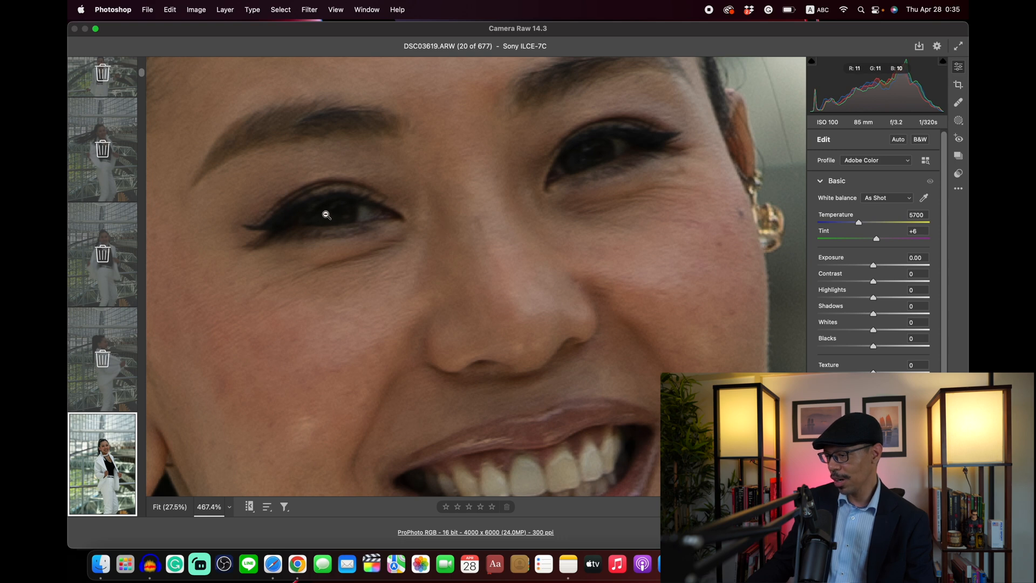
left_click(898, 140)
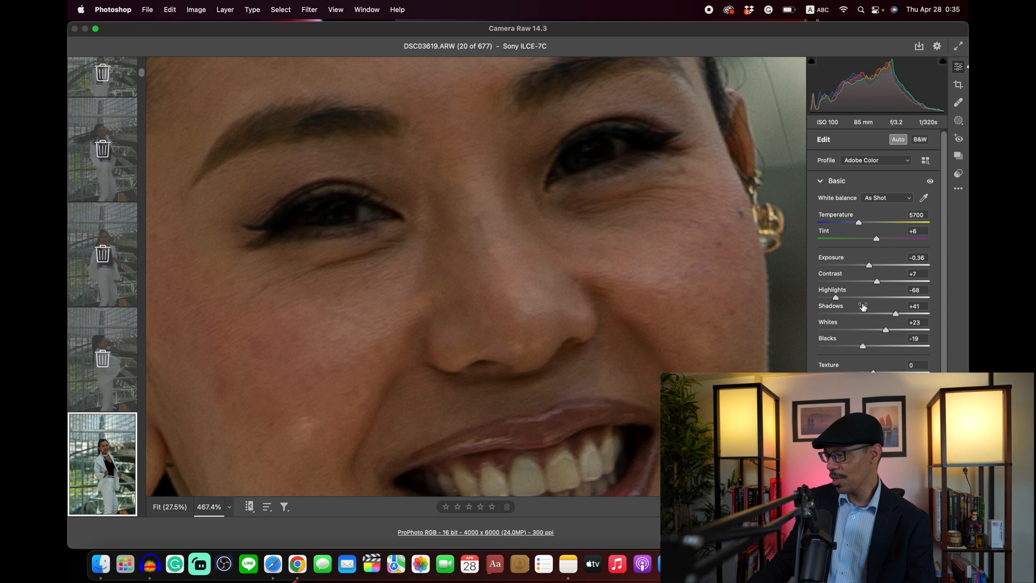
left_click_drag(871, 266, 881, 269)
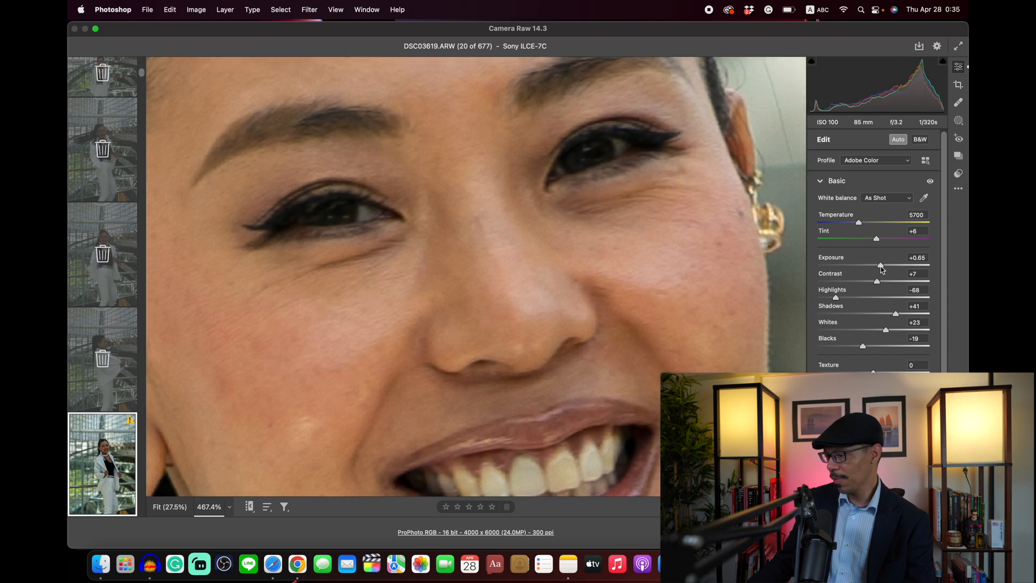
left_click(340, 278)
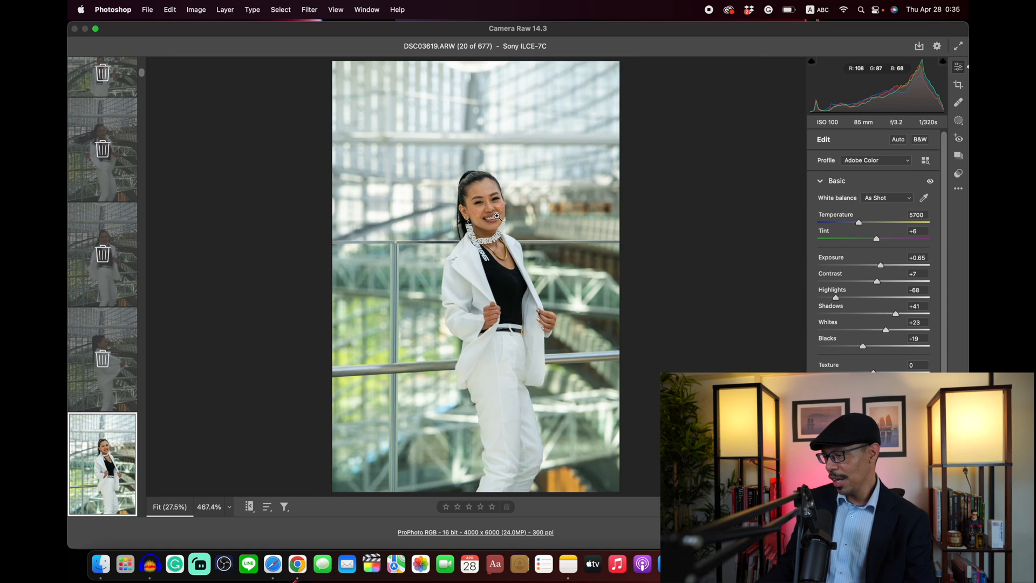
Inspect the necklace and face in DSC03619.ARW up close, and mark that photo and DSC03620.ARW for deletion.
left_click(499, 240)
scroll(431, 312, "left", 5)
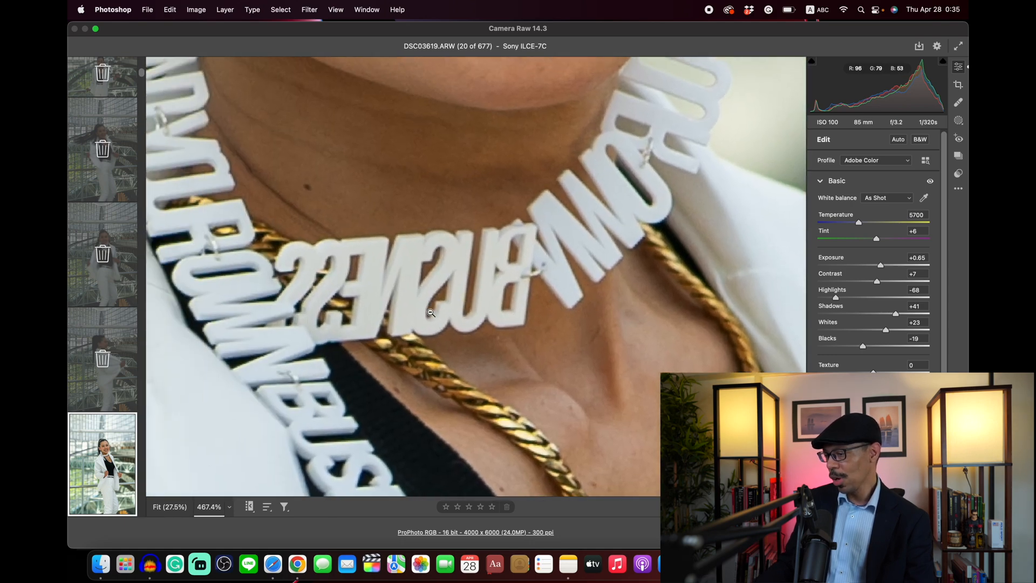
scroll(431, 313, "right", 2)
scroll(433, 296, "up", 3)
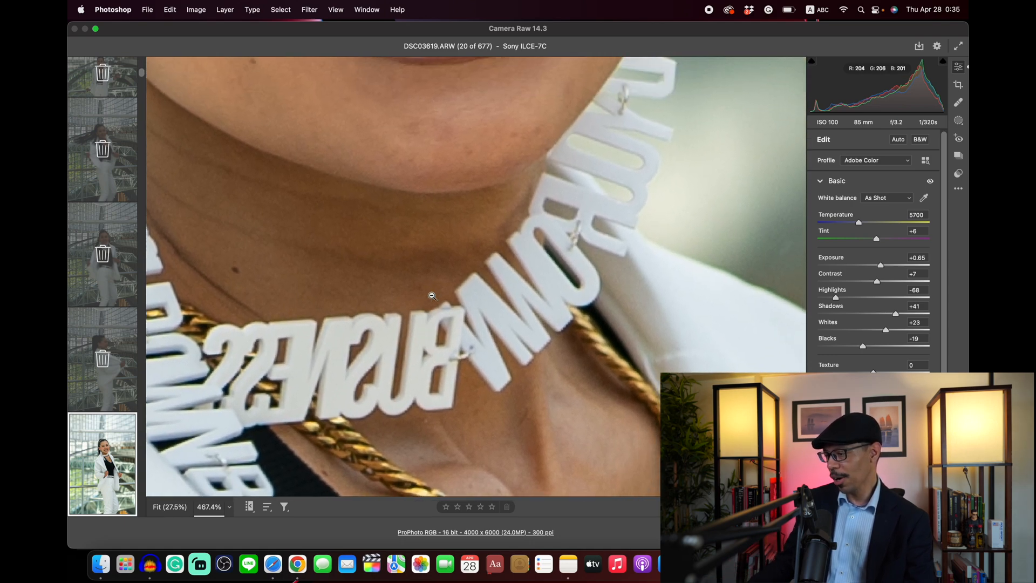
scroll(432, 295, "down", 8)
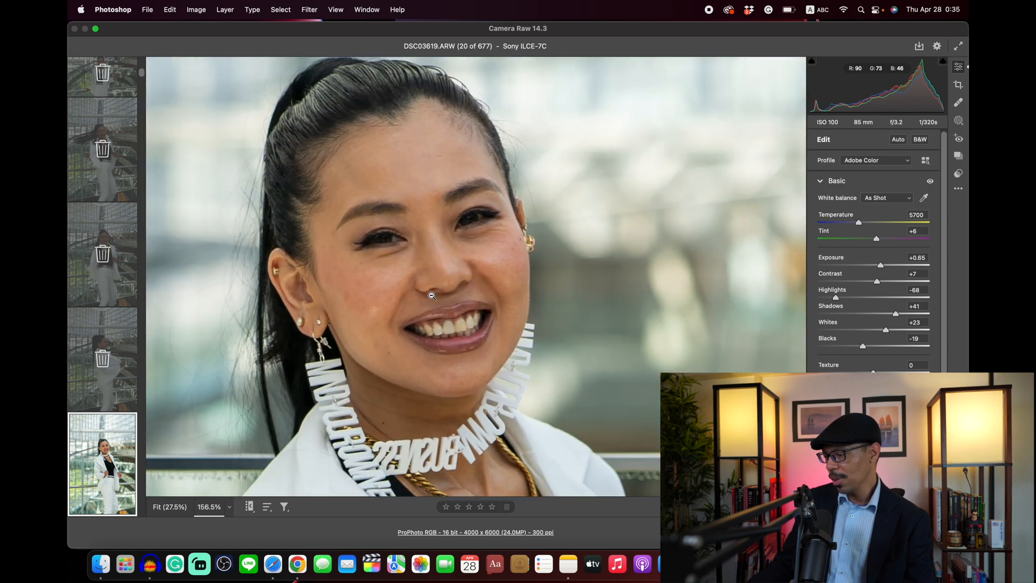
scroll(433, 295, "down", 3)
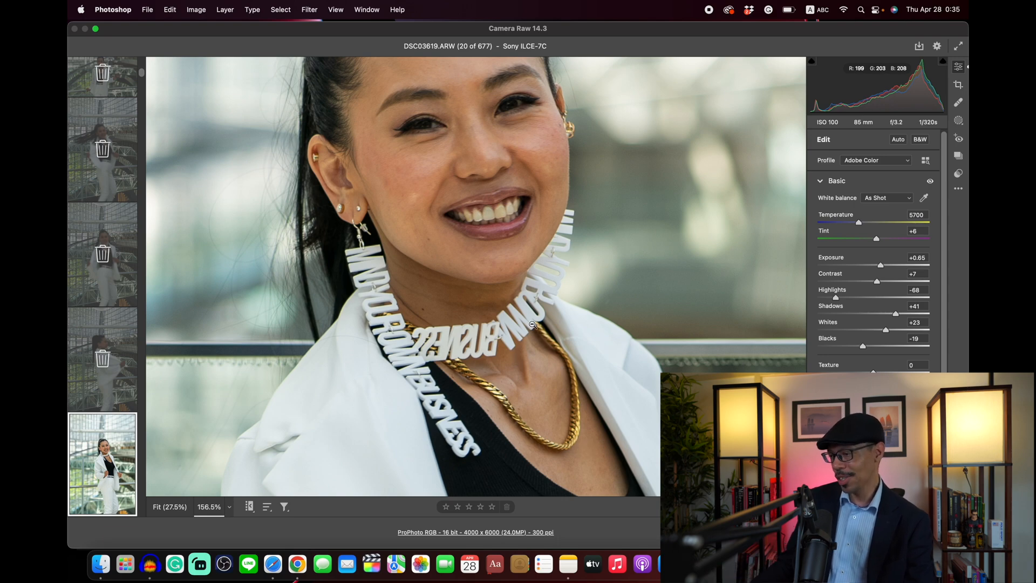
left_click(521, 352)
key("Right")
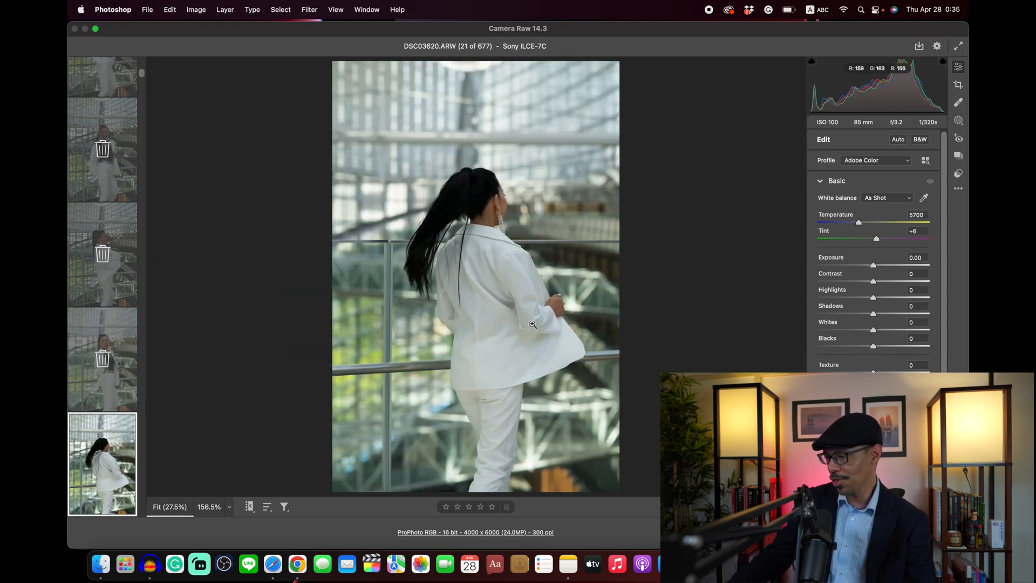
key("Right")
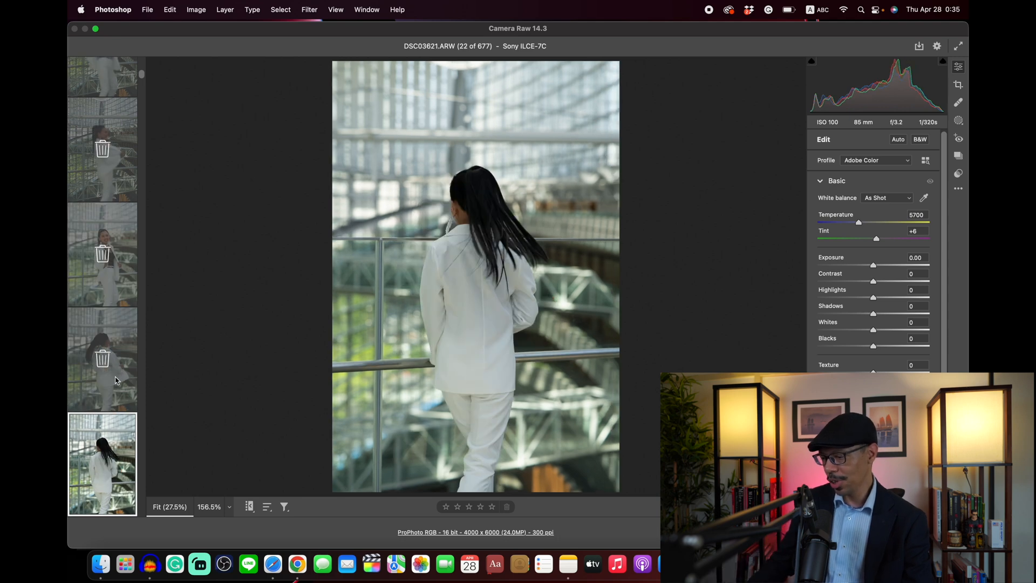
Check the framing of DSC03624.ARW against the crop grid and mark that photo for deletion.
scroll(116, 380, "down", 5)
scroll(116, 379, "down", 1)
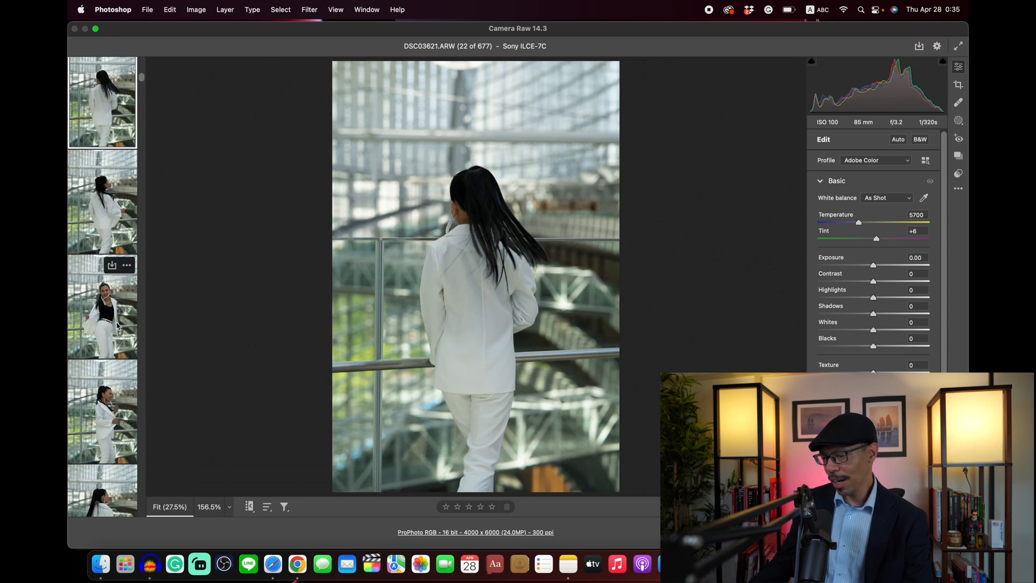
left_click(106, 305)
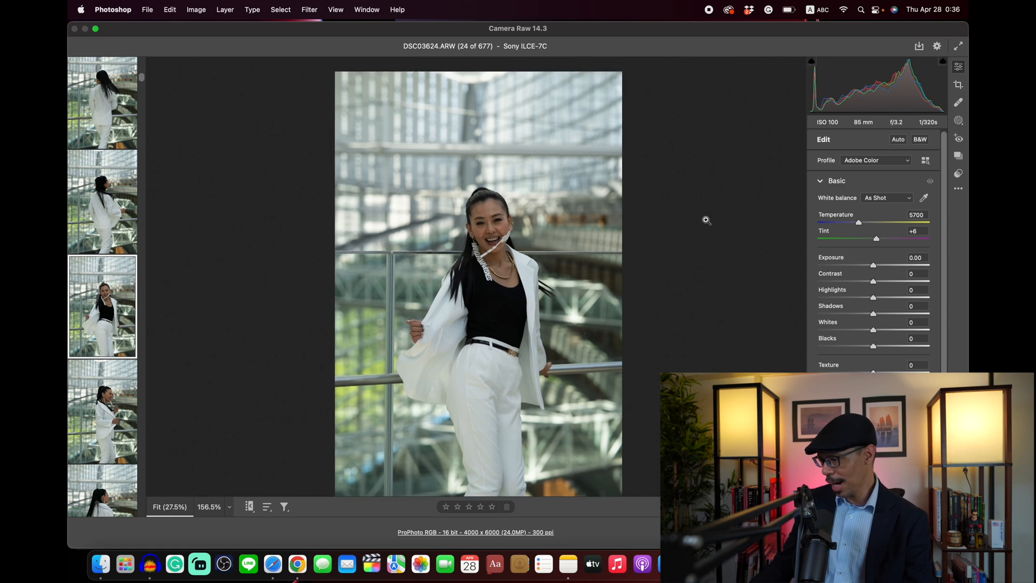
left_click(959, 85)
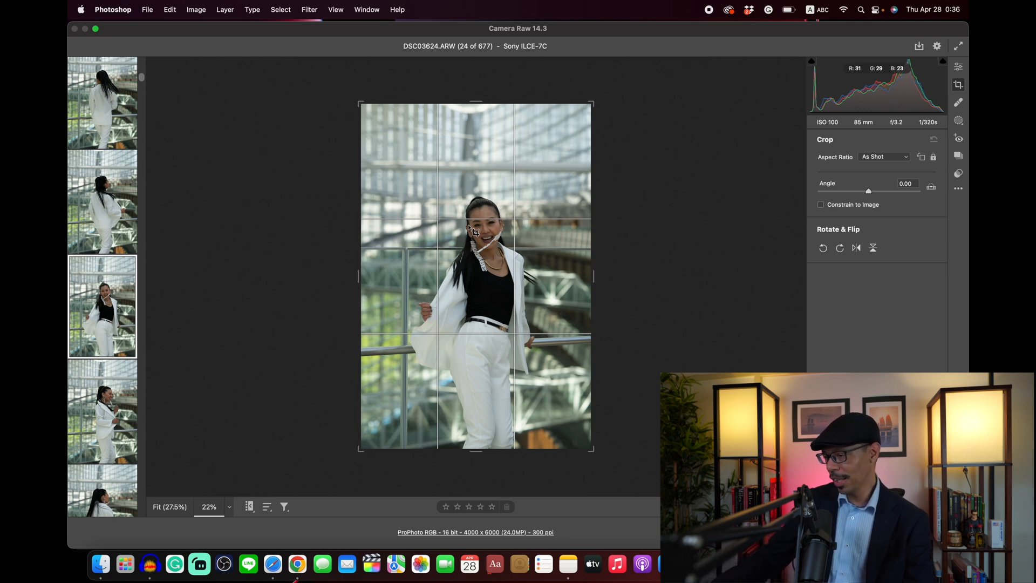
left_click(958, 65)
key("Delete")
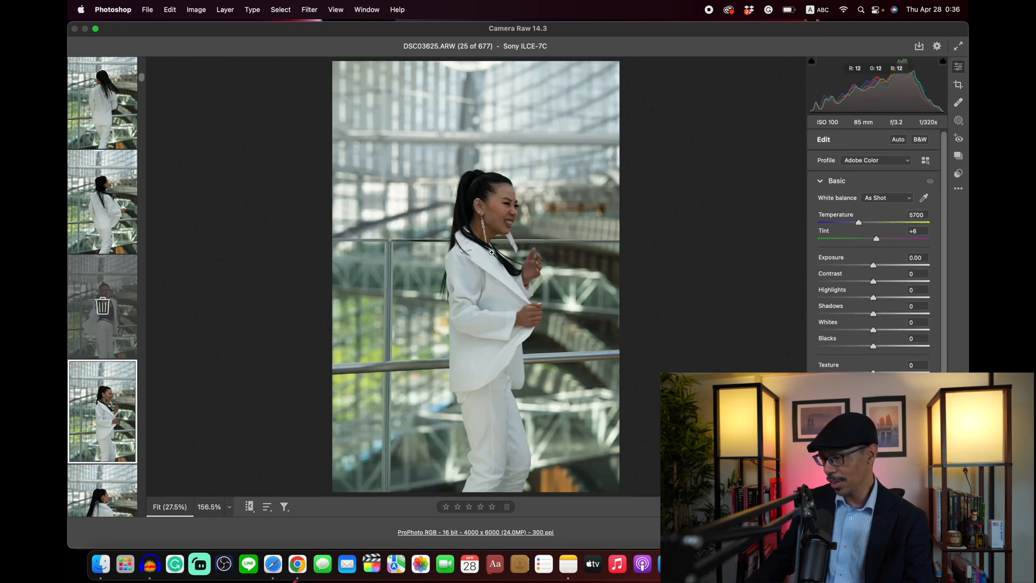
Check the expression in DSC03625.ARW up close and mark four consecutive photos for deletion, starting with that one.
left_click(527, 233)
left_click_drag(411, 213, 464, 233)
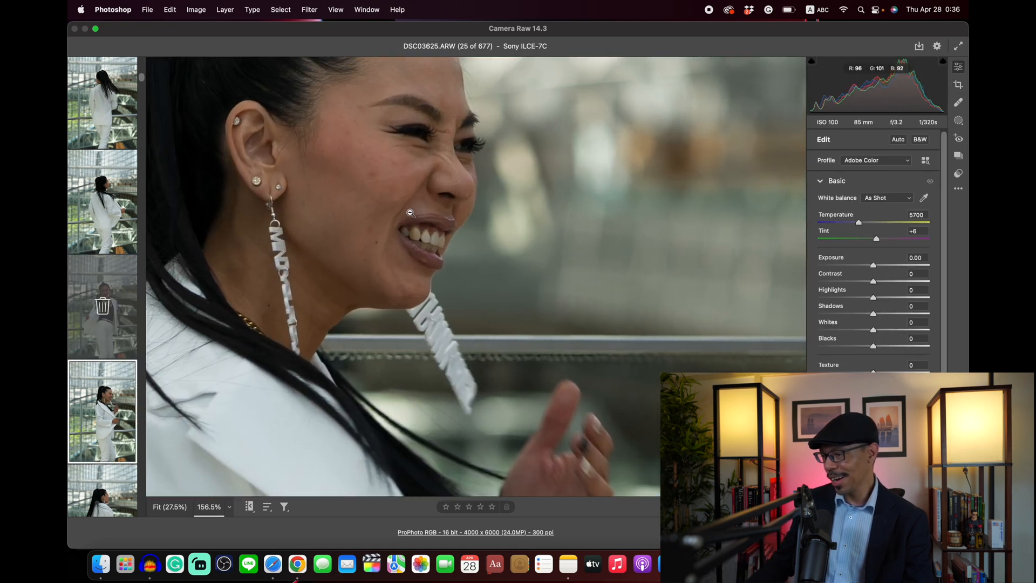
left_click(381, 184)
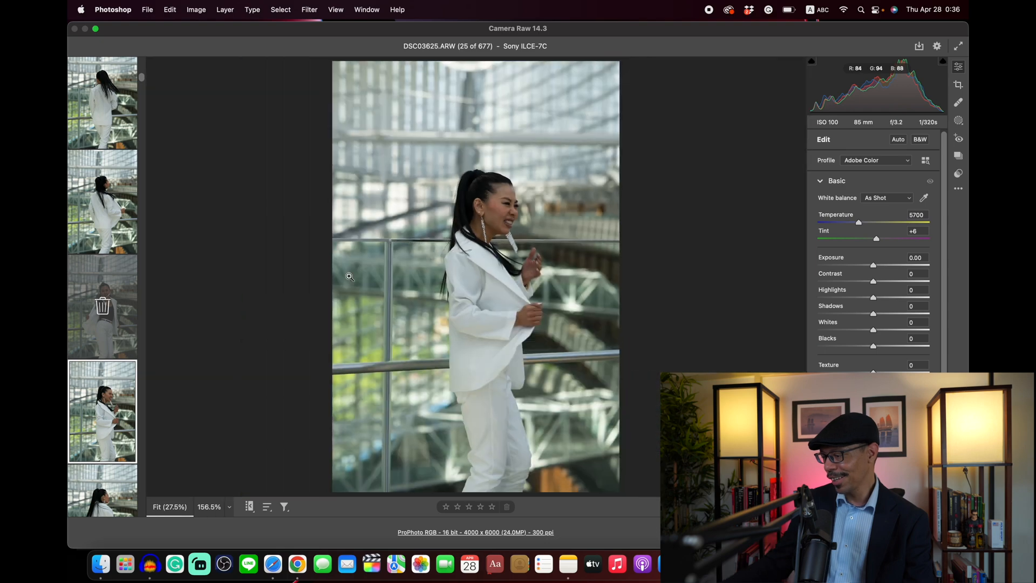
key("Delete")
key("Delete")
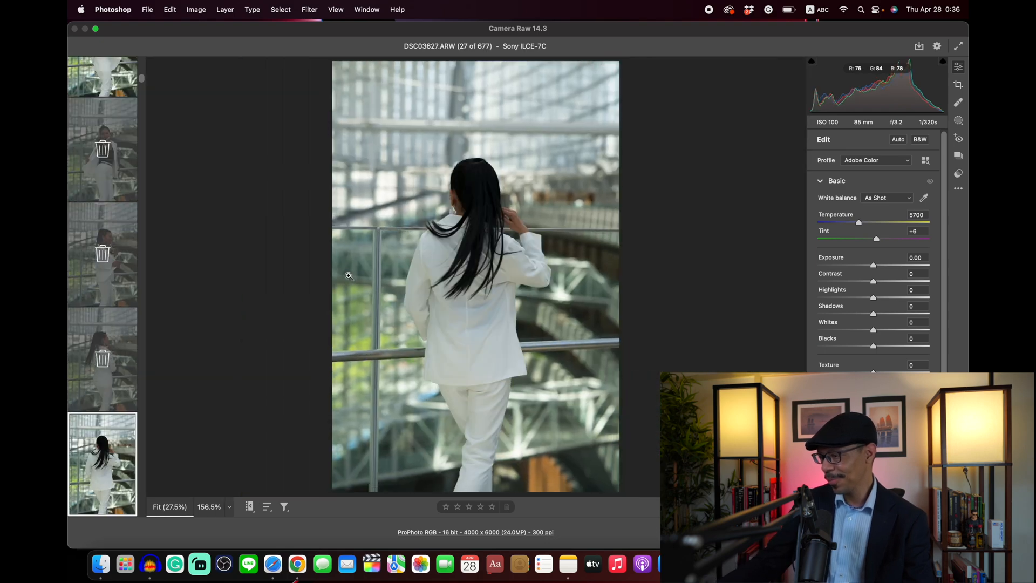
key("Delete")
key("Delete")
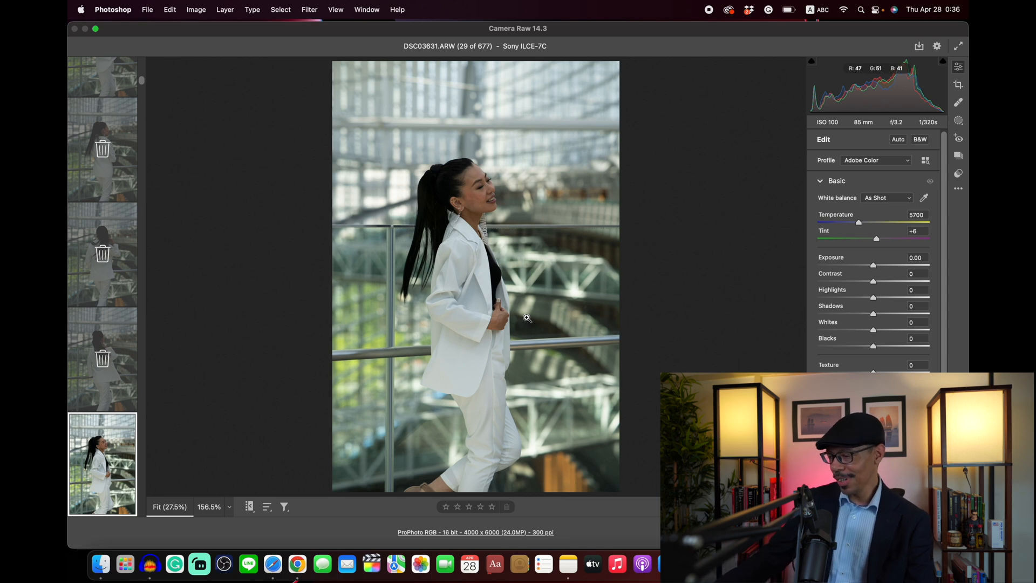
Inspect the face in DSC03631.ARW up close, and mark that photo and DSC03632.ARW for deletion.
left_click(475, 202)
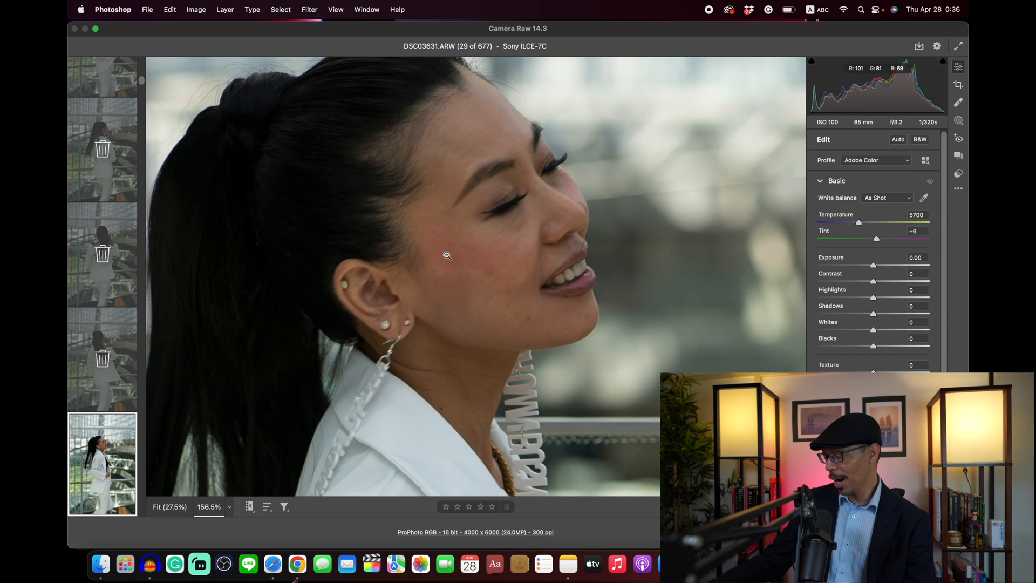
key("Down")
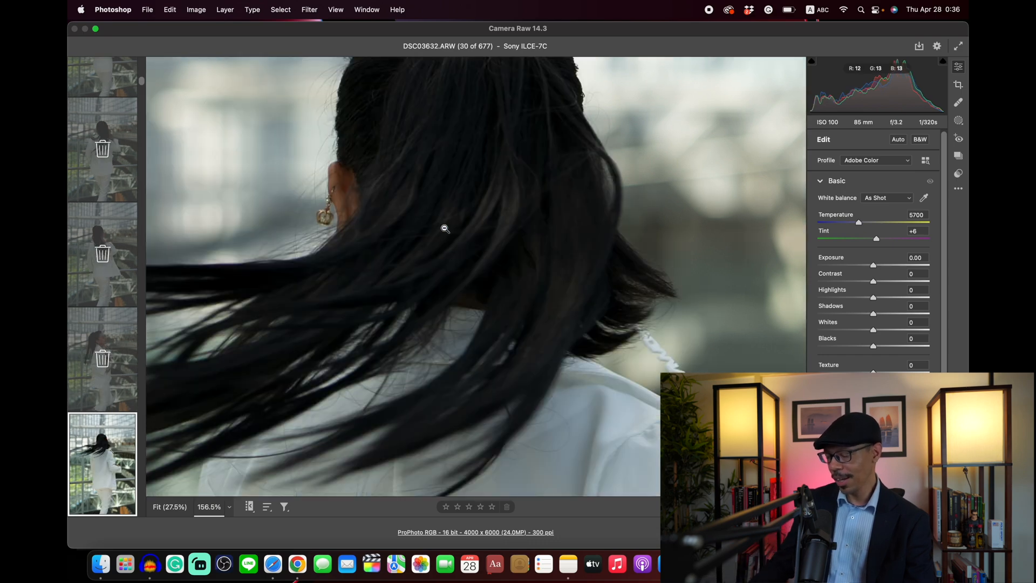
key("Down")
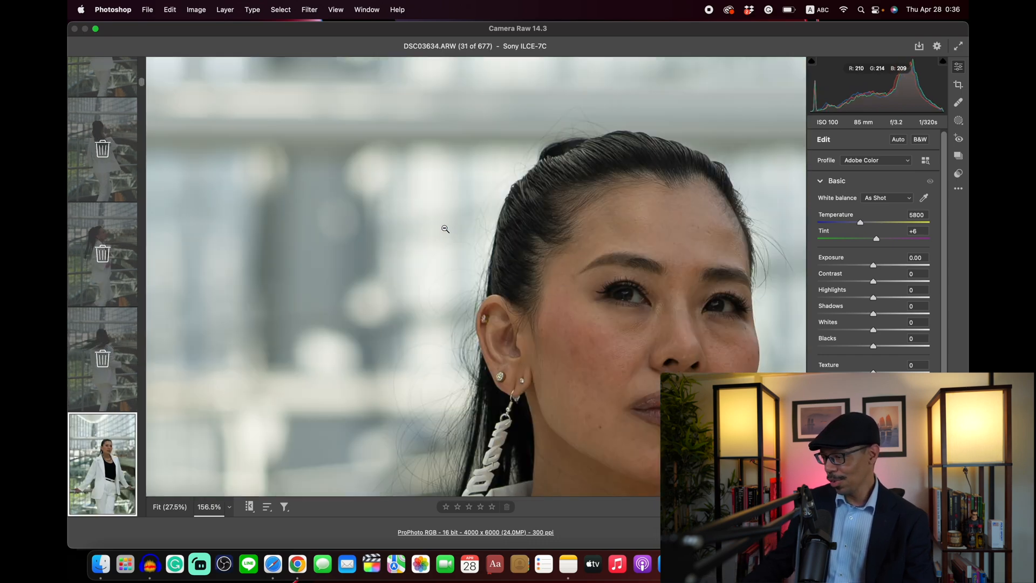
Examine DSC03634.ARW for its composition against the crop grid and for focus and expression on the face up close.
left_click(486, 316)
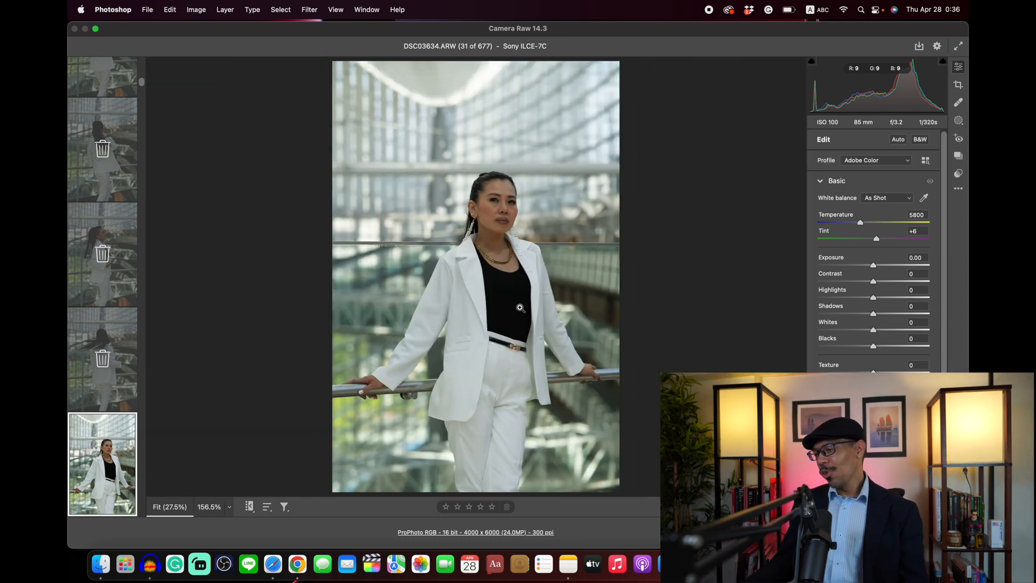
left_click(959, 86)
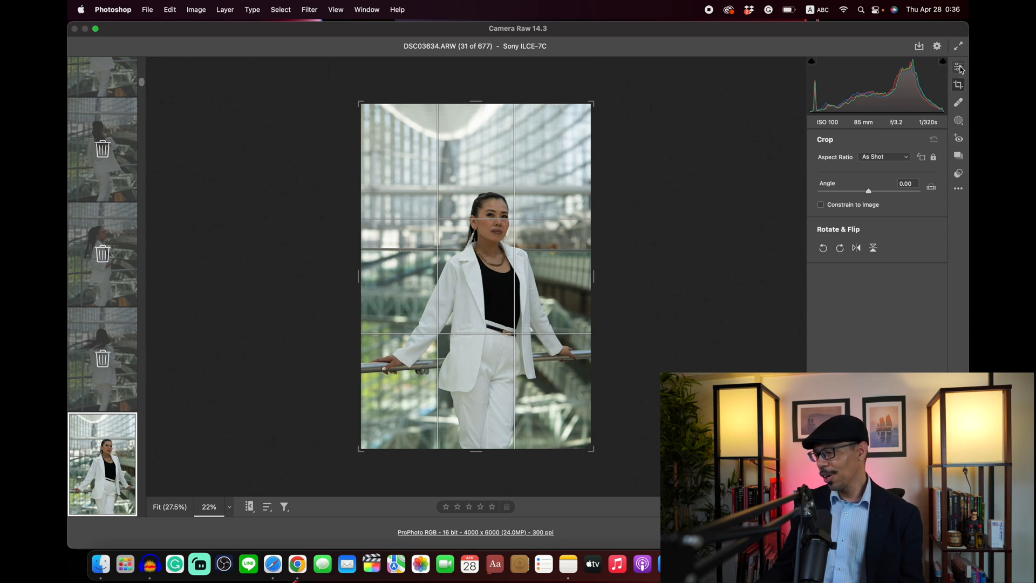
left_click(959, 68)
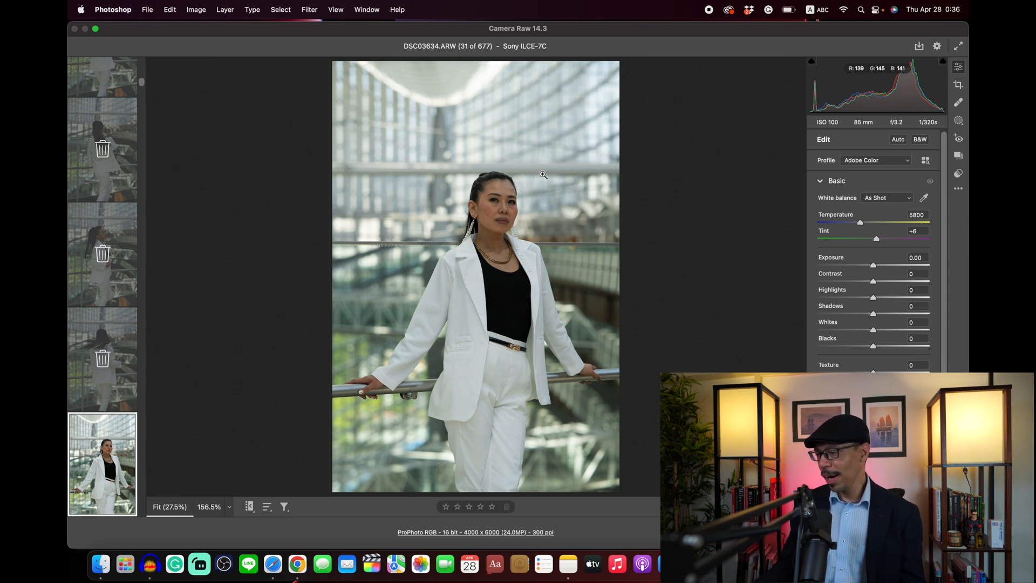
left_click(493, 215)
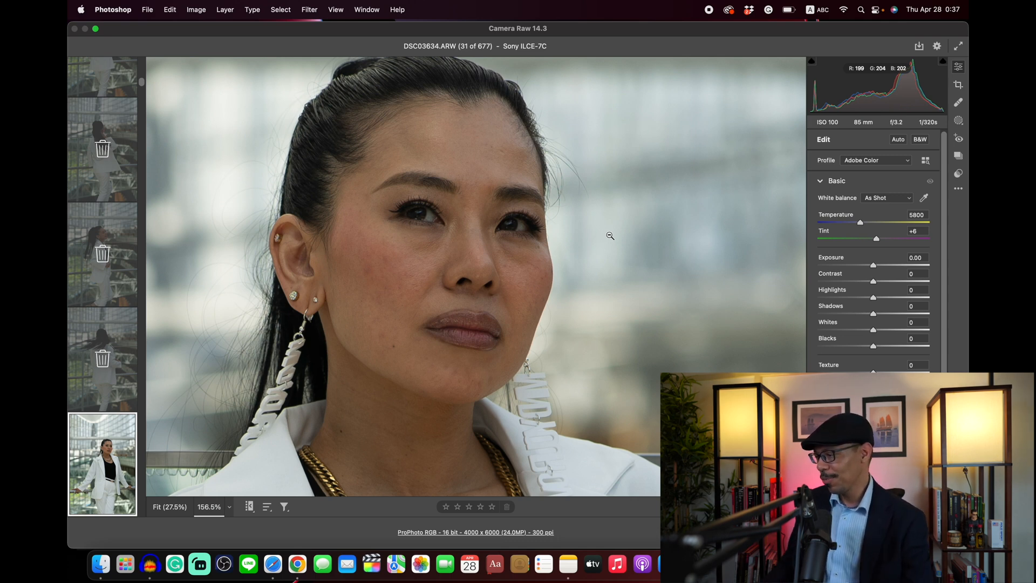
left_click(550, 307)
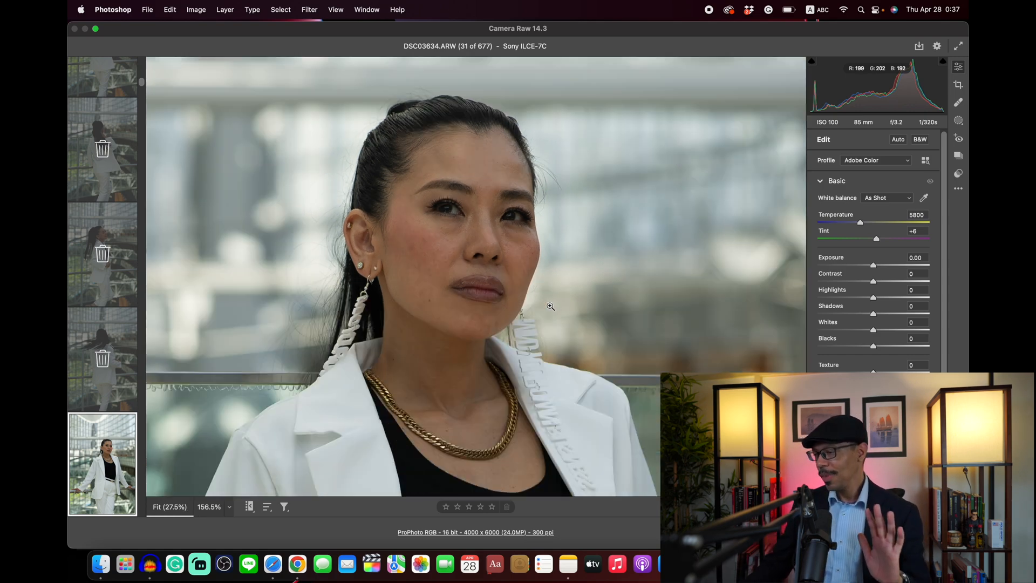
left_click(551, 307)
left_click(551, 307)
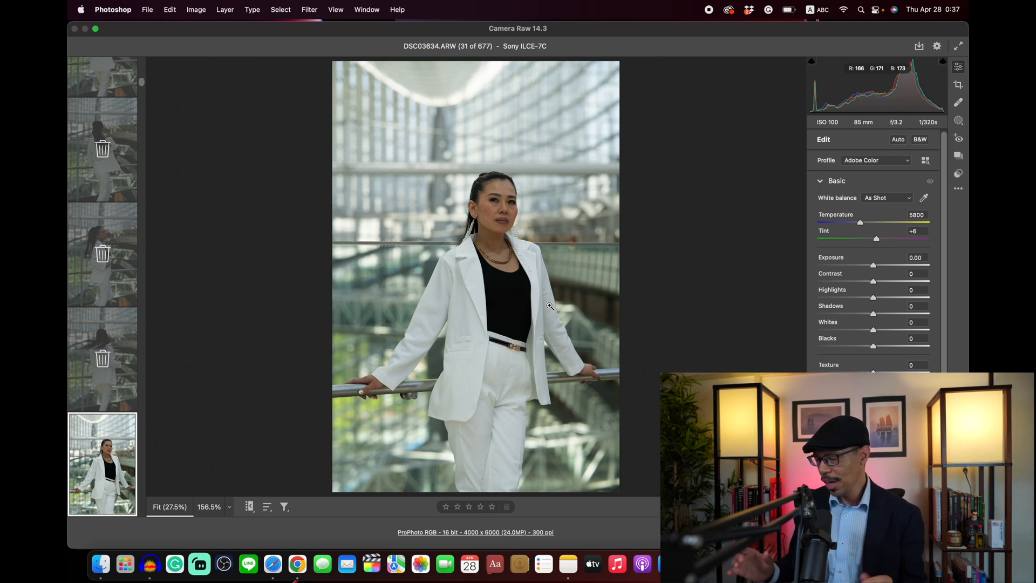
Select all the photos in the filmstrip.
key("super+a")
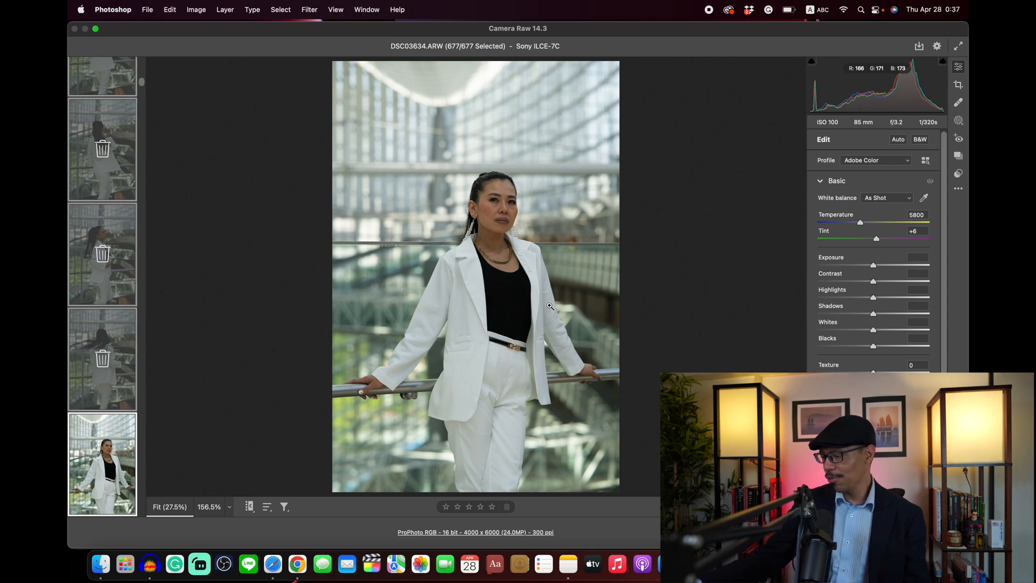
key("Delete")
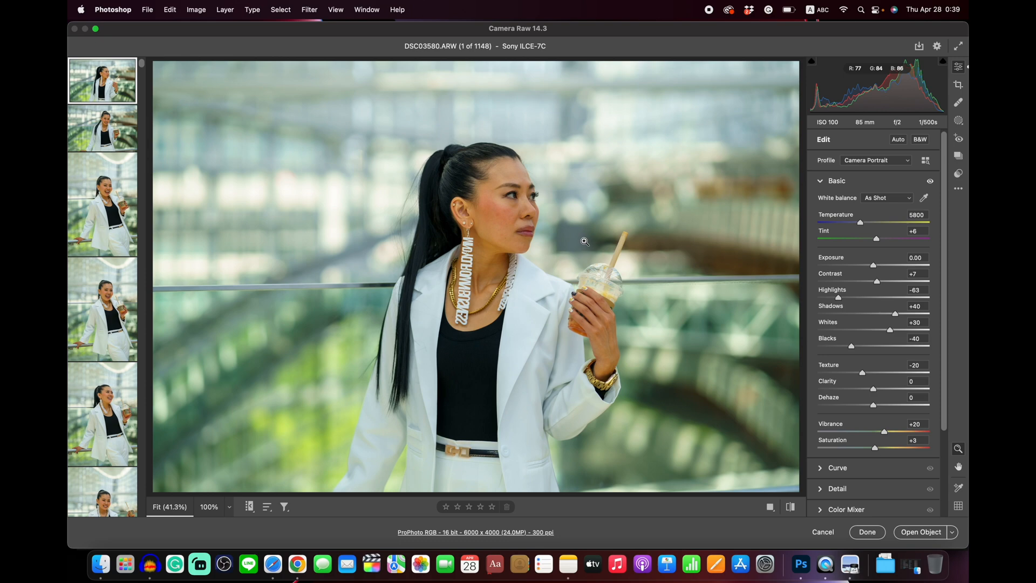
Inspect the face and the hand holding the drink in DSC03580.ARW up close, and check its composition against the crop grid.
left_click(579, 304)
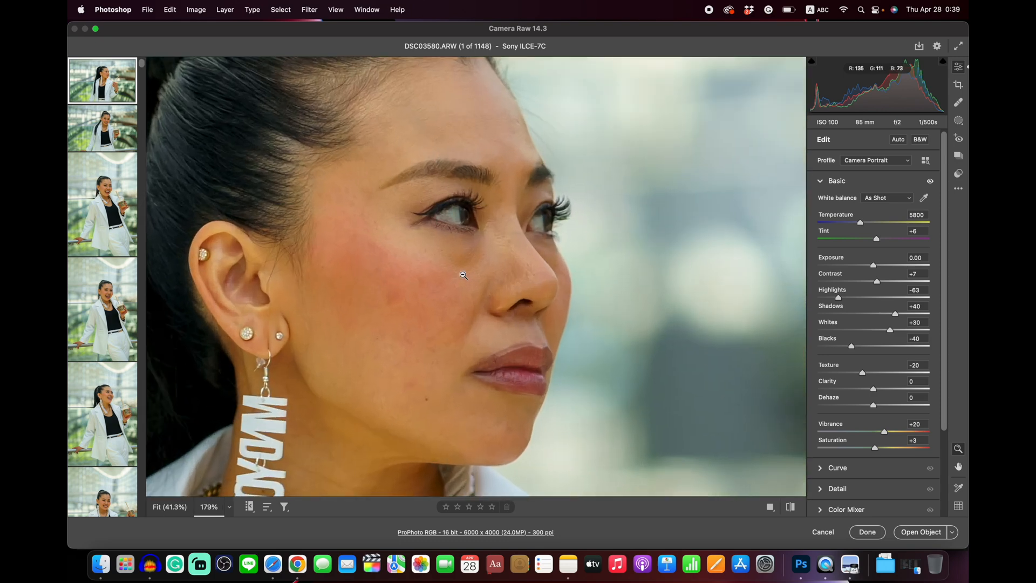
scroll(464, 276, "up", 3)
scroll(464, 276, "down", 10)
scroll(464, 275, "right", 6)
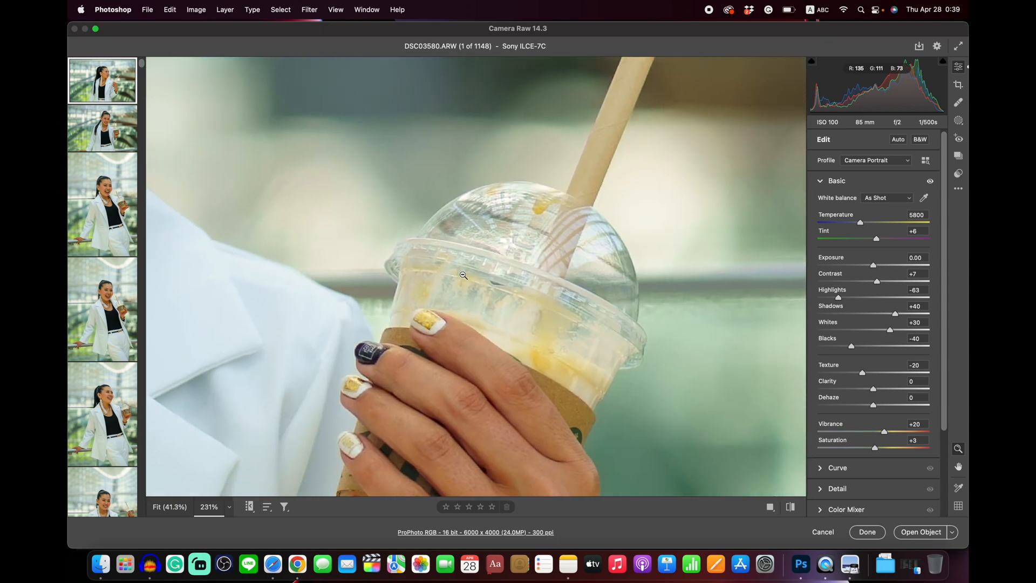
scroll(464, 276, "down", 5)
scroll(464, 276, "left", 3)
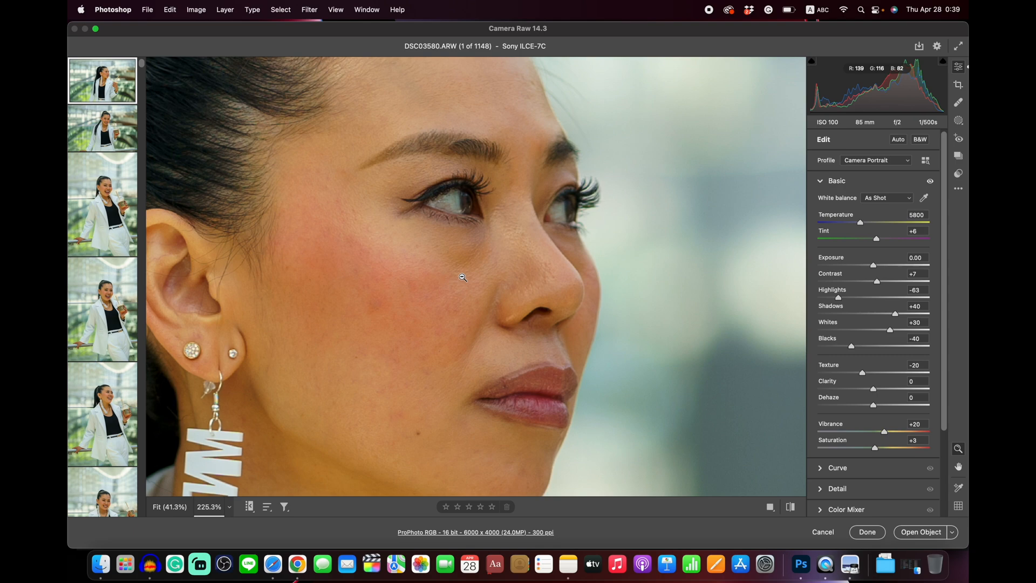
scroll(462, 277, "down", 5)
scroll(462, 277, "up", 5)
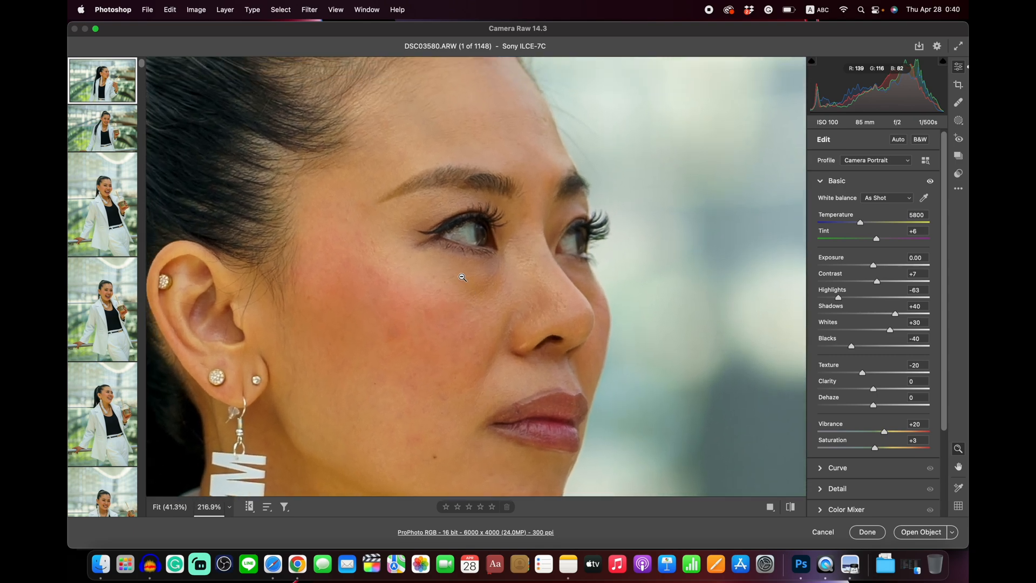
scroll(462, 278, "down", 10)
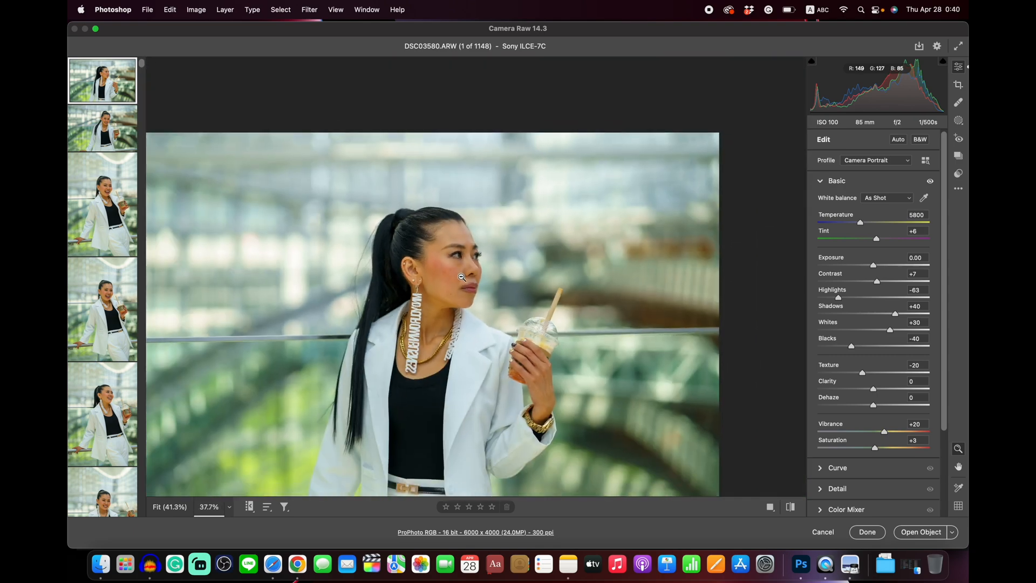
left_click(169, 507)
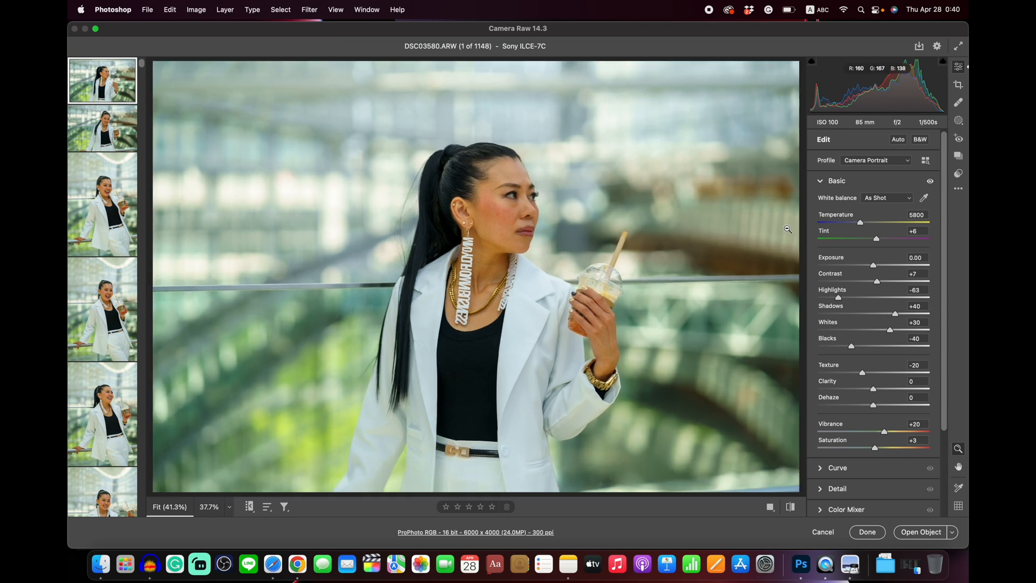
left_click(957, 86)
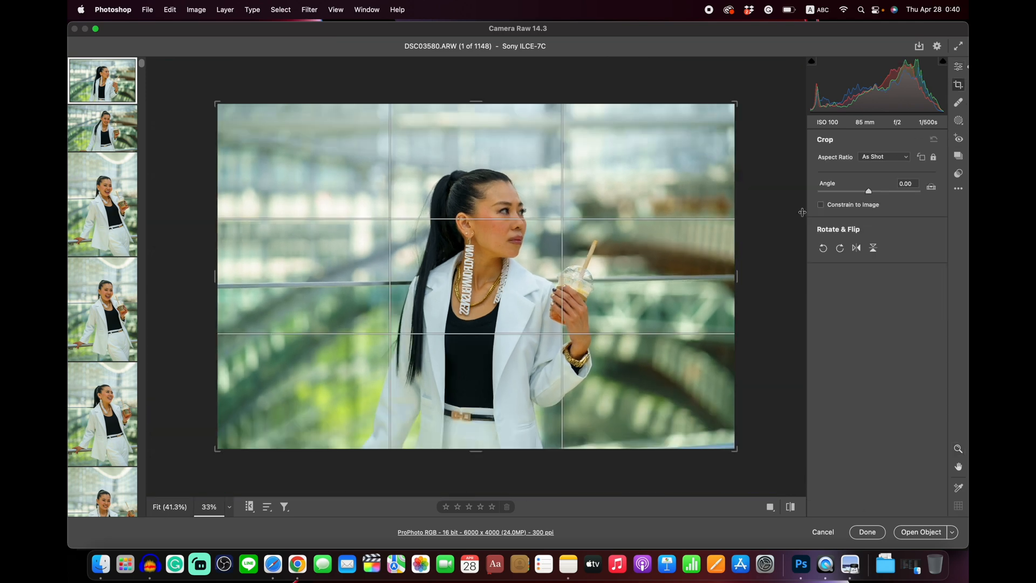
left_click(959, 67)
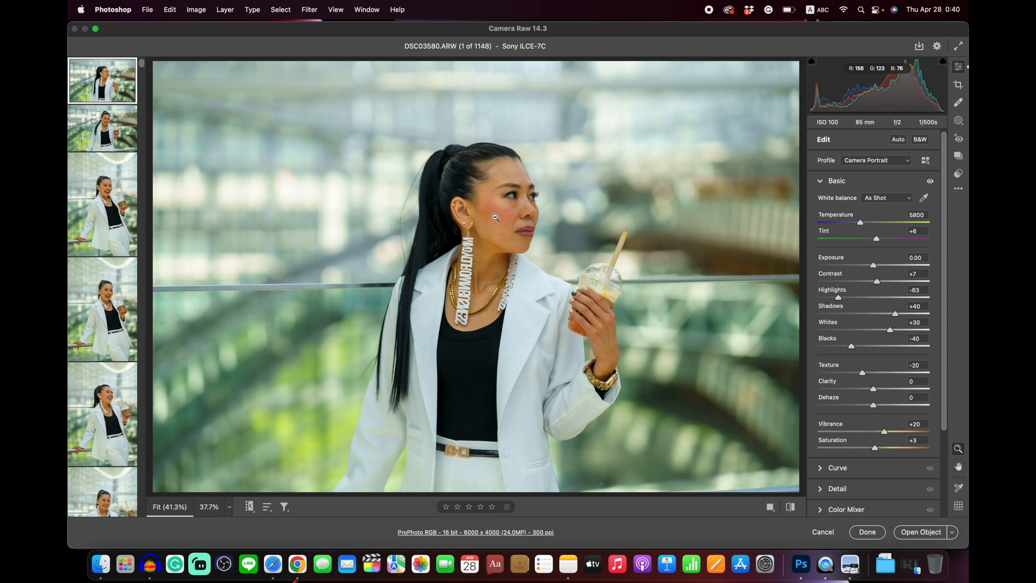
Heal two blemishes on the upper cheek at 100% zoom, using Heal brush sizes 8 and 6.
left_click(229, 507)
left_click(272, 441)
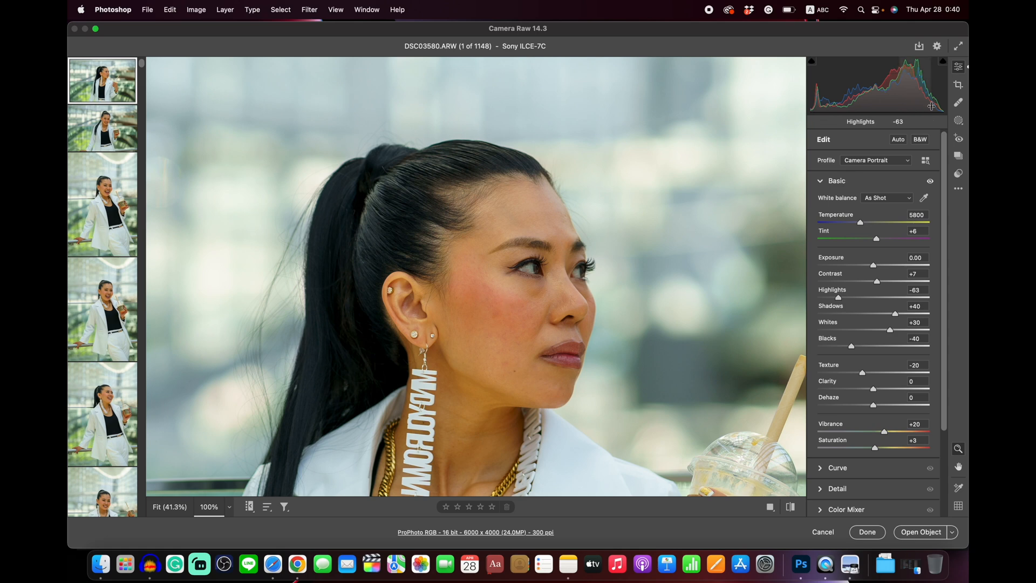
left_click(958, 102)
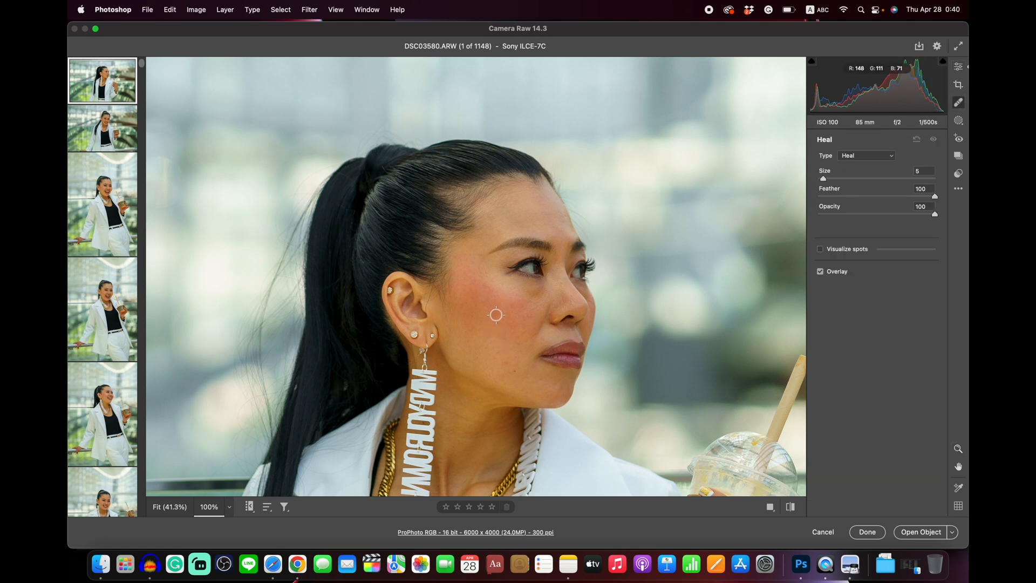
key("bracketright")
key("bracketright")
key("bracketright")
left_click(495, 313)
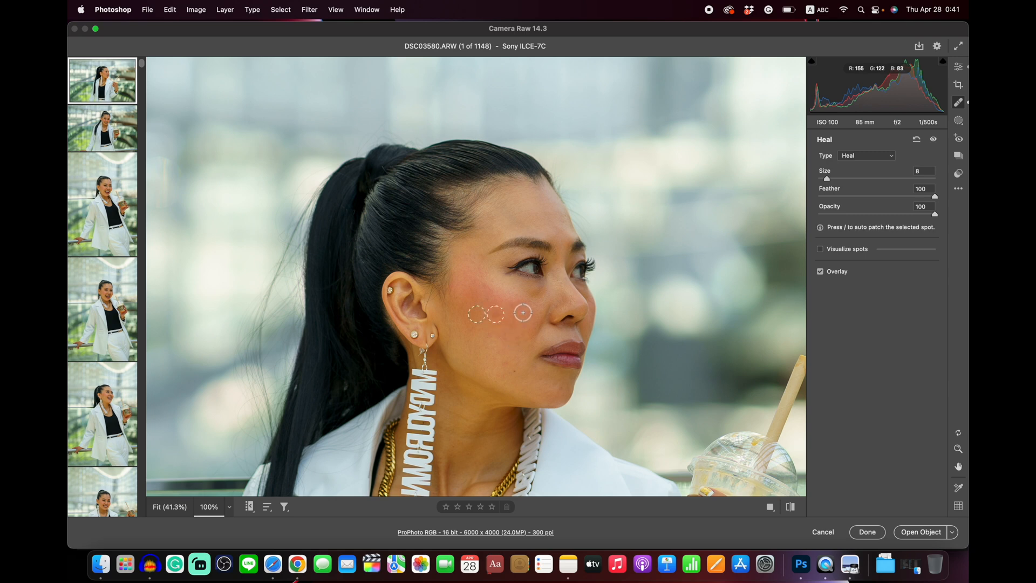
key("super+z")
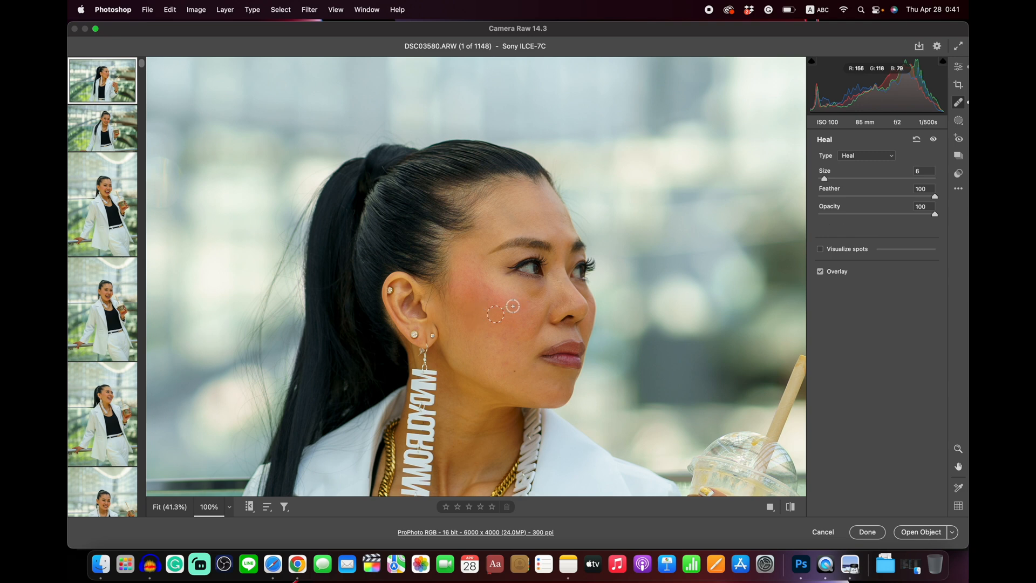
left_click(512, 307)
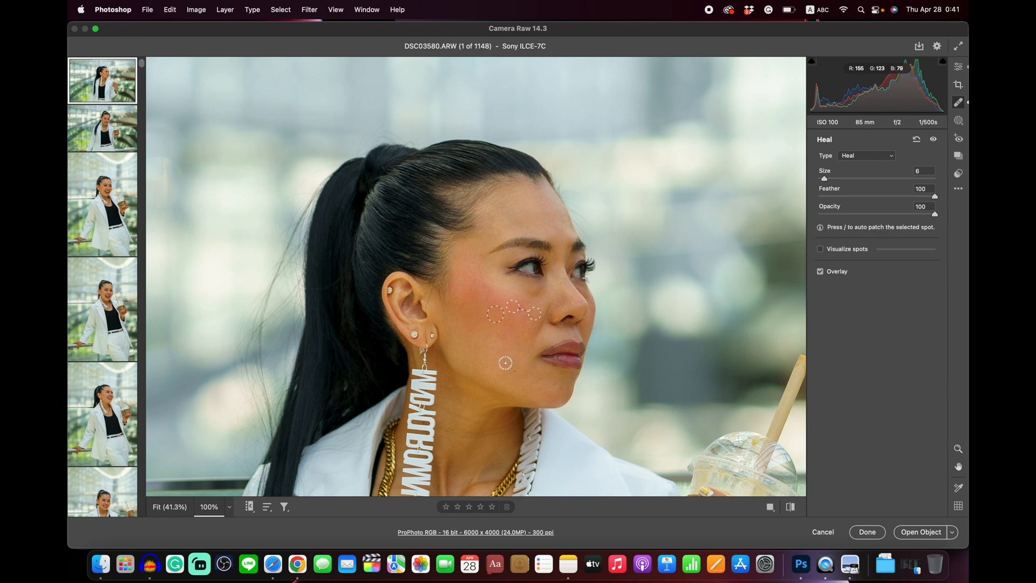
Heal the blemishes on the lower cheek, reducing the brush to size 4 and raising it to 6 for the last spot.
left_click(494, 359)
key("BackSpace")
key("bracketleft")
key("bracketleft")
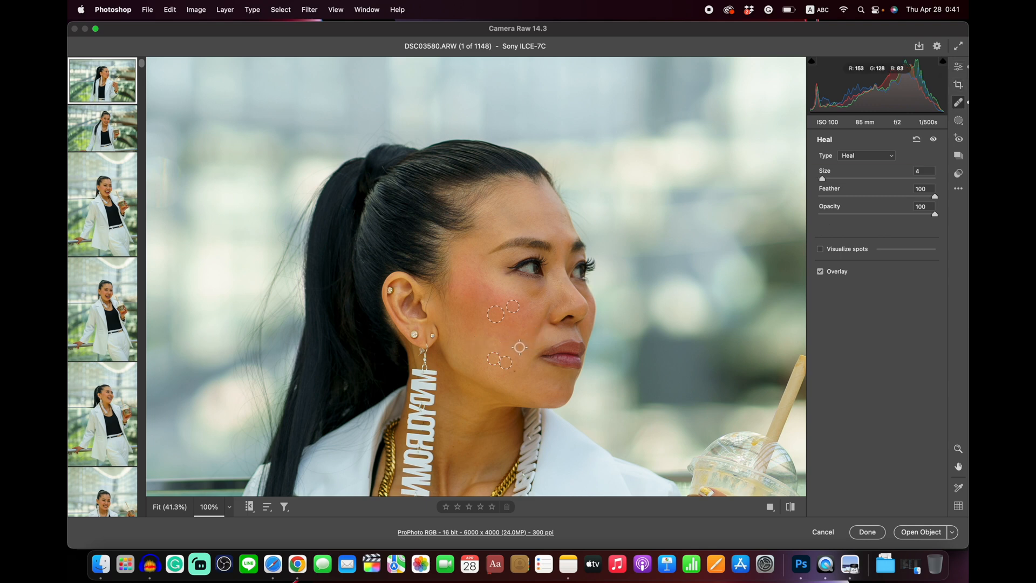
left_click(519, 346)
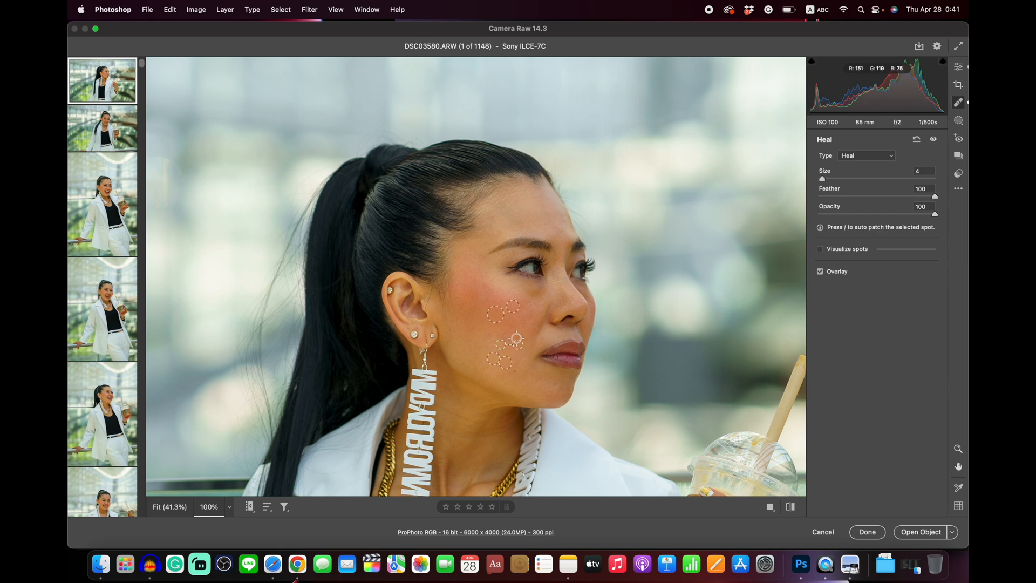
key("bracketright")
key("bracketright")
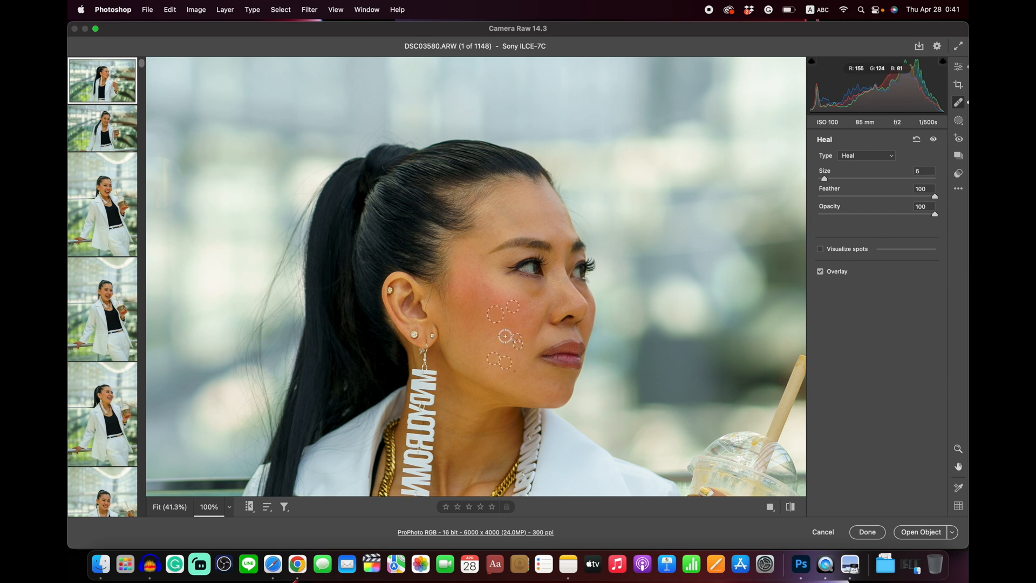
left_click(505, 337)
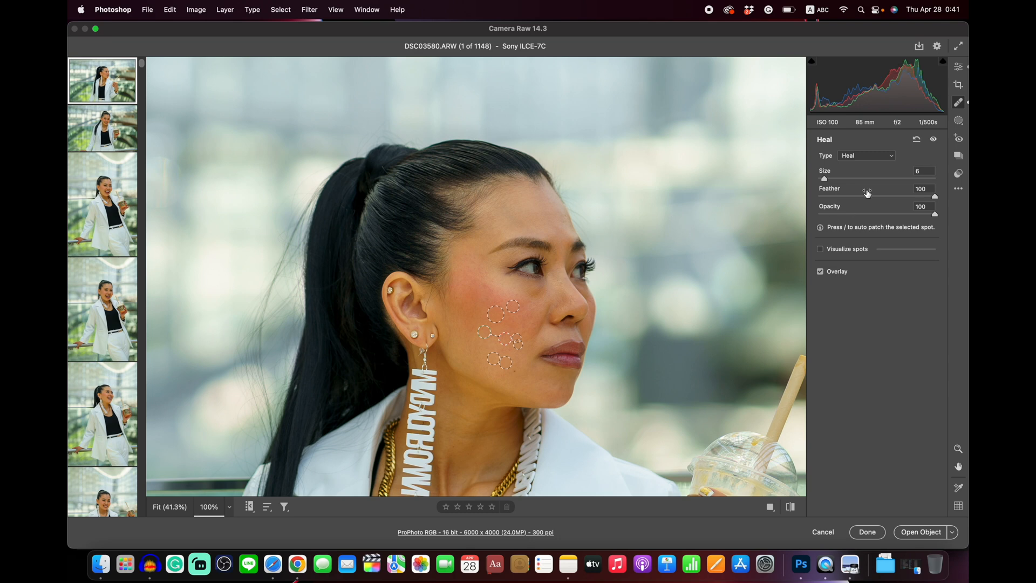
left_click(958, 66)
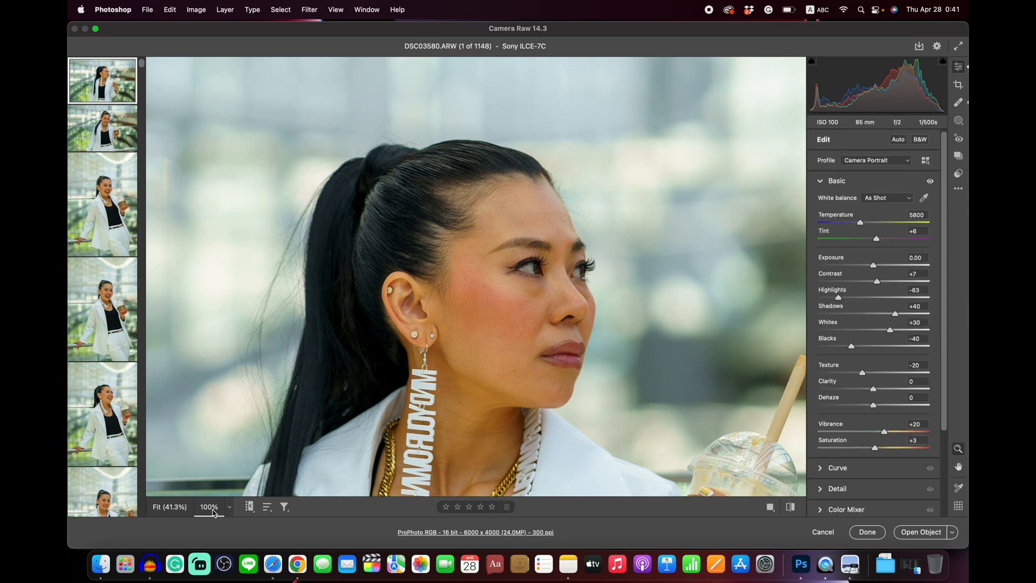
Examine the retouched portrait as a whole and up close for remaining blemishes on the face.
left_click(525, 321)
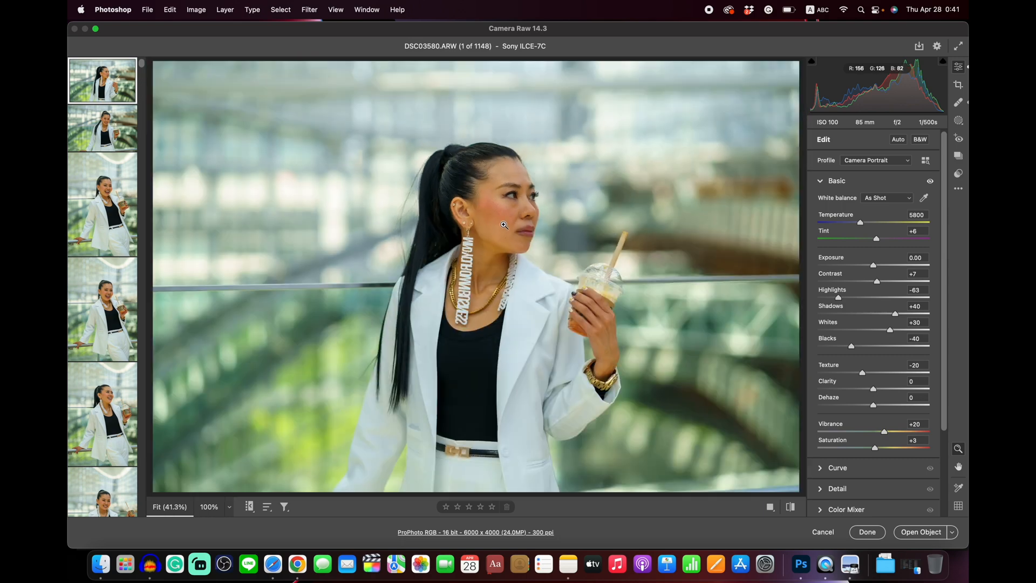
left_click(504, 225)
scroll(485, 287, "up", 2)
scroll(484, 287, "left", 2)
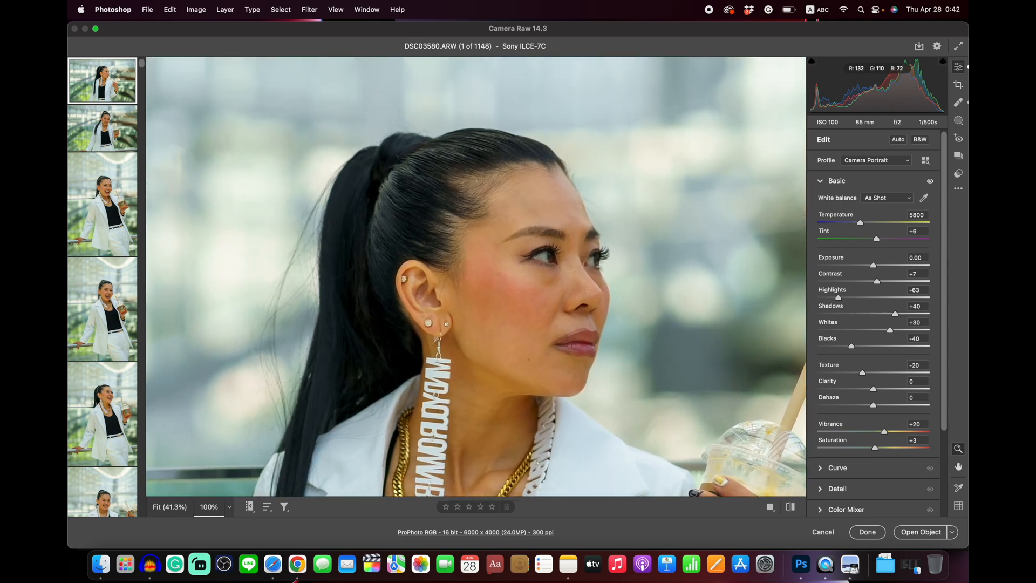
scroll(584, 382, "down", 2)
scroll(584, 382, "right", 2)
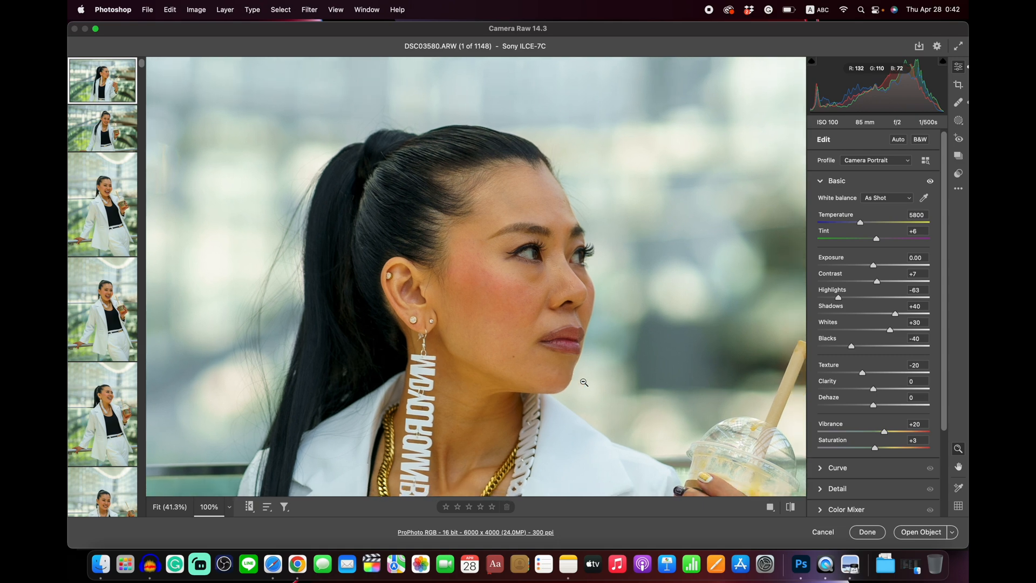
left_click(499, 281)
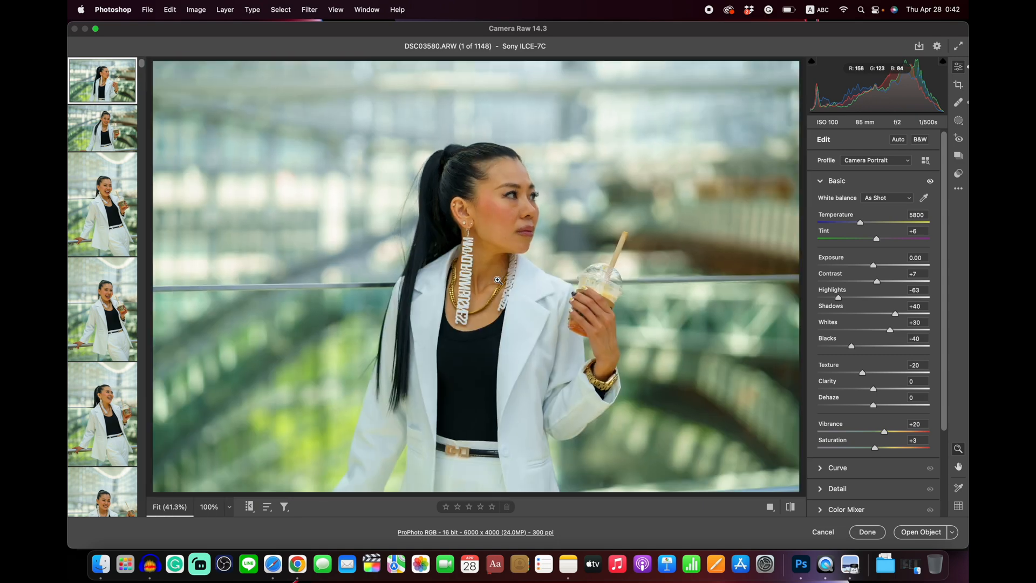
left_click(510, 208)
scroll(500, 252, "up", 4)
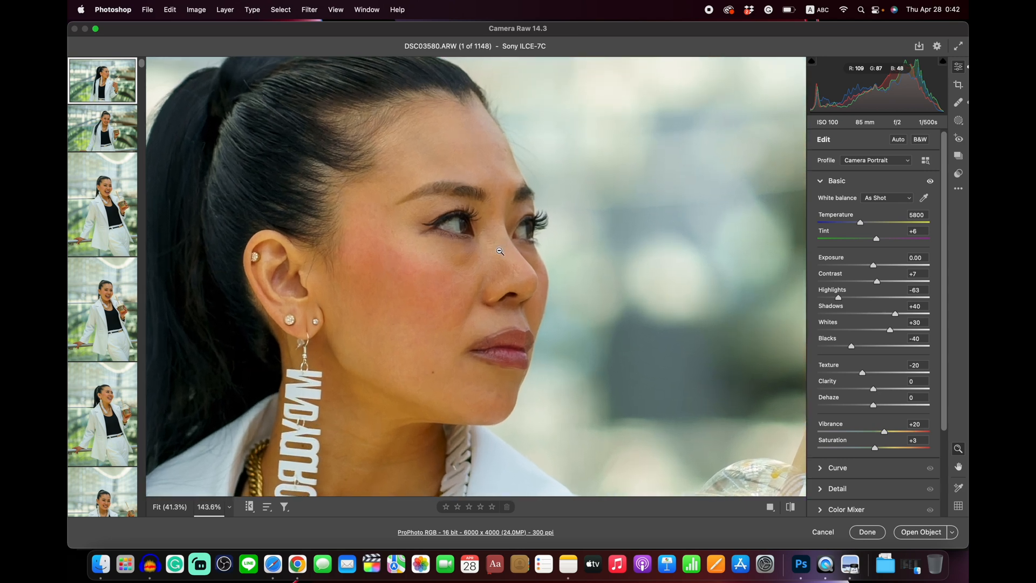
scroll(500, 251, "down", 2)
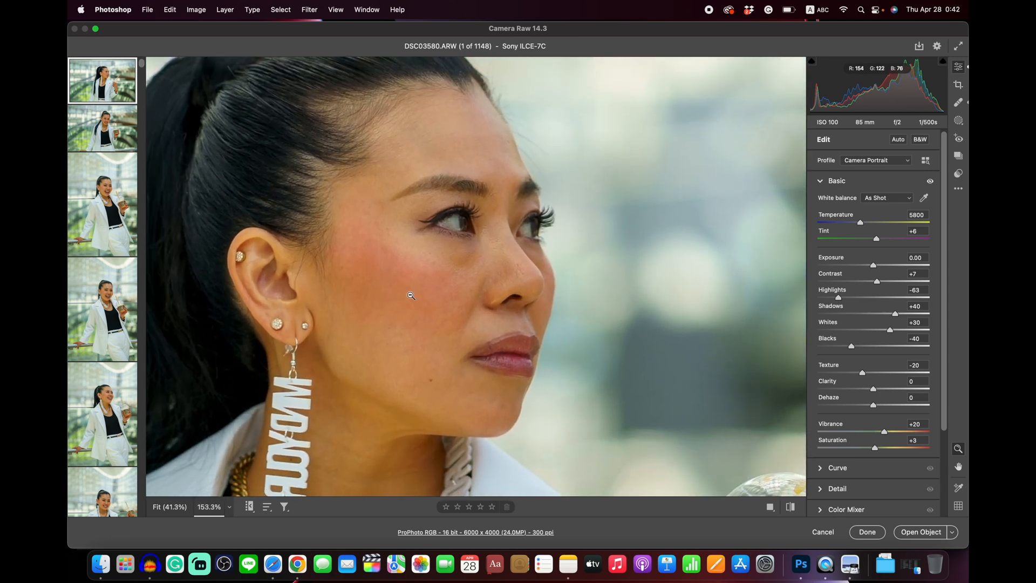
scroll(417, 307, "up", 1)
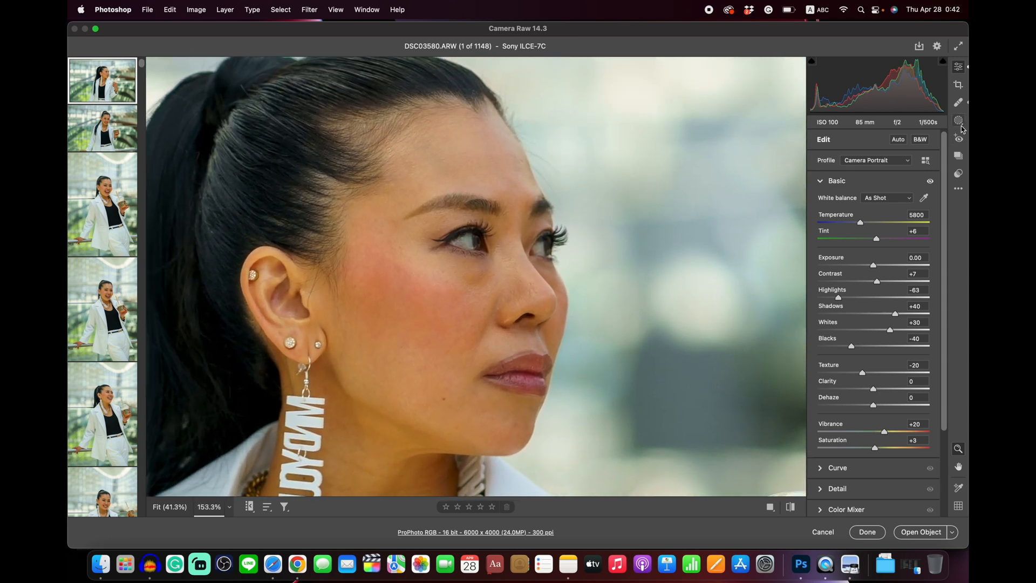
Heal one more blemish on the upper cheek with the size 6 Heal brush.
left_click(959, 104)
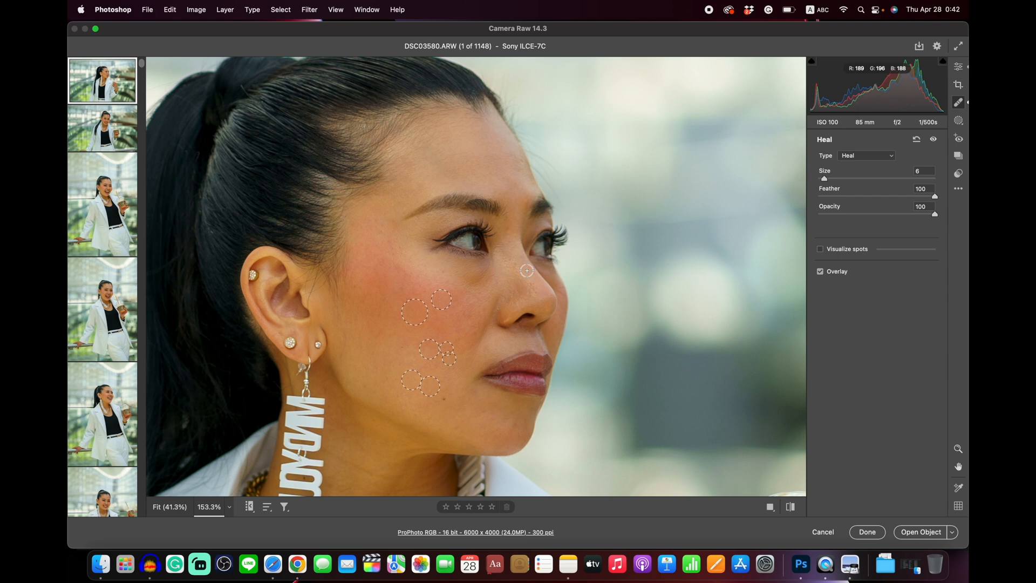
left_click(402, 288)
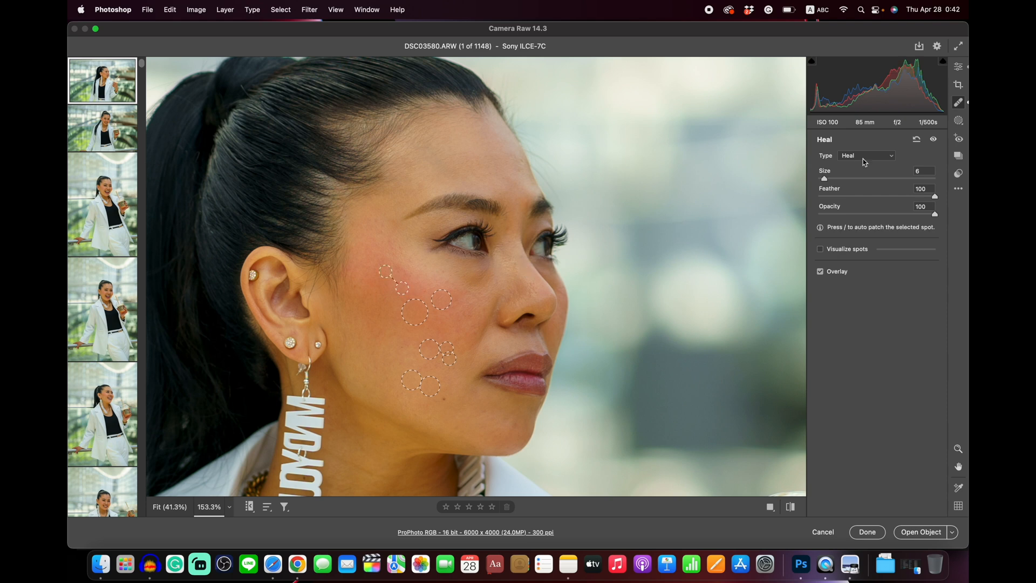
left_click(958, 67)
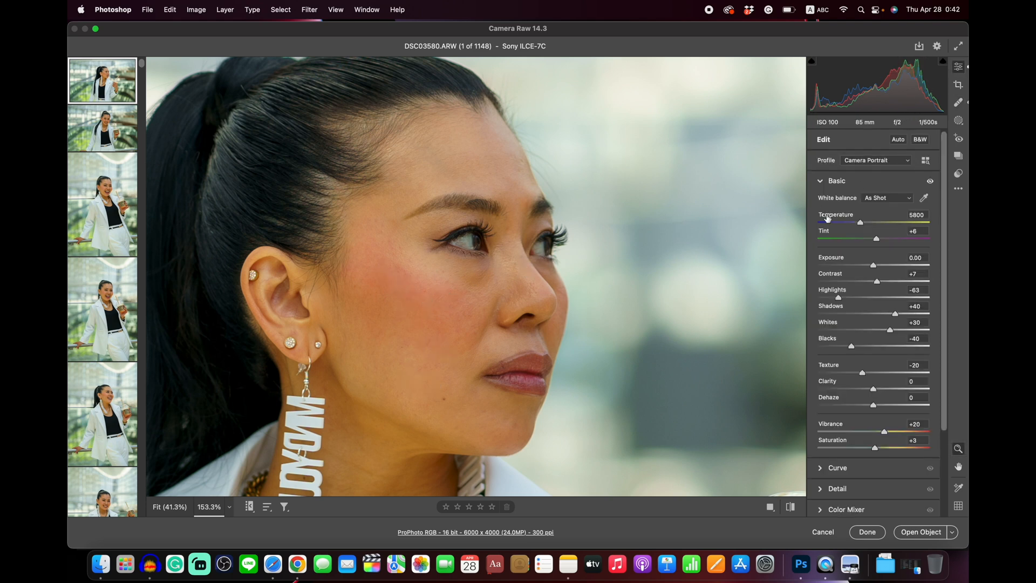
Create a new brush mask with the 1 Iris Lifter adjustment preset.
left_click(959, 121)
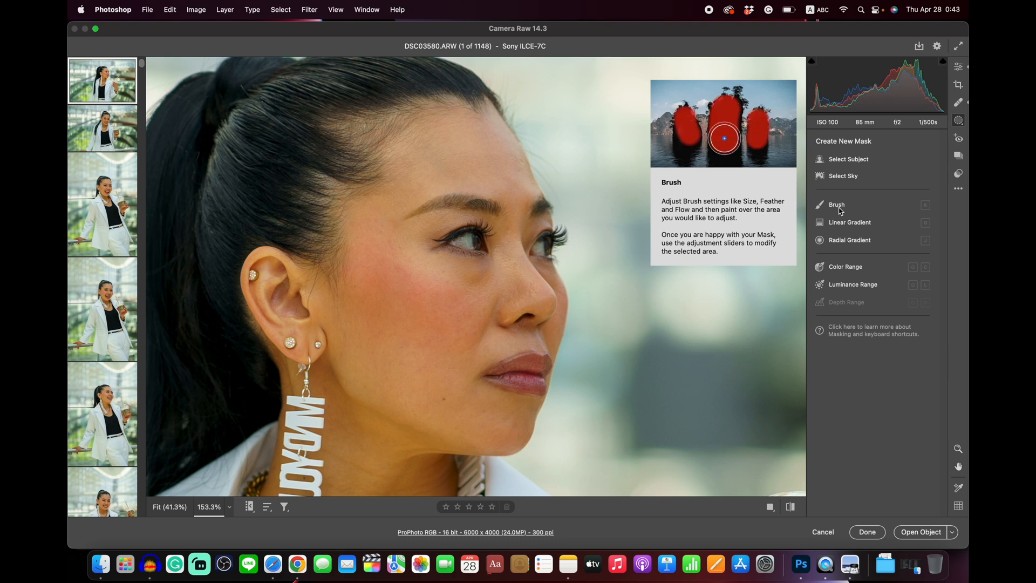
left_click(838, 205)
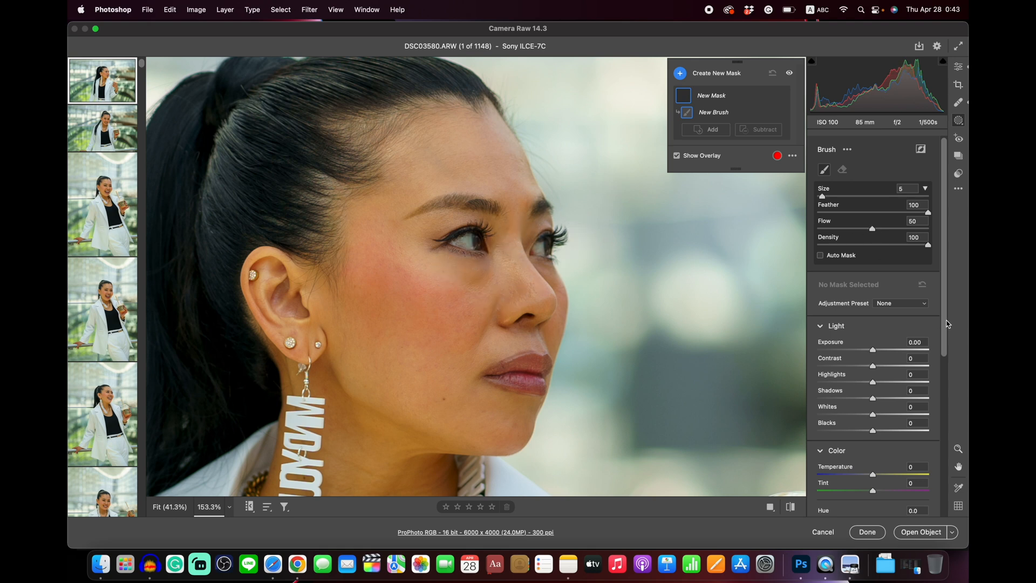
left_click(925, 305)
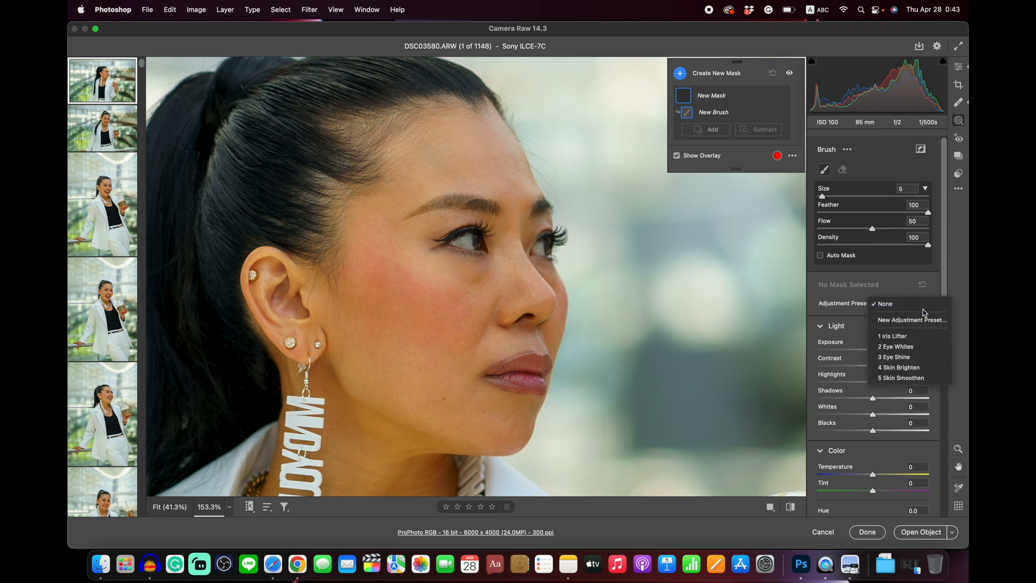
left_click(912, 335)
Paint the mask over the iris of the nearer eye at 200% zoom with a size 3 brush.
key("bracketleft")
key("bracketleft")
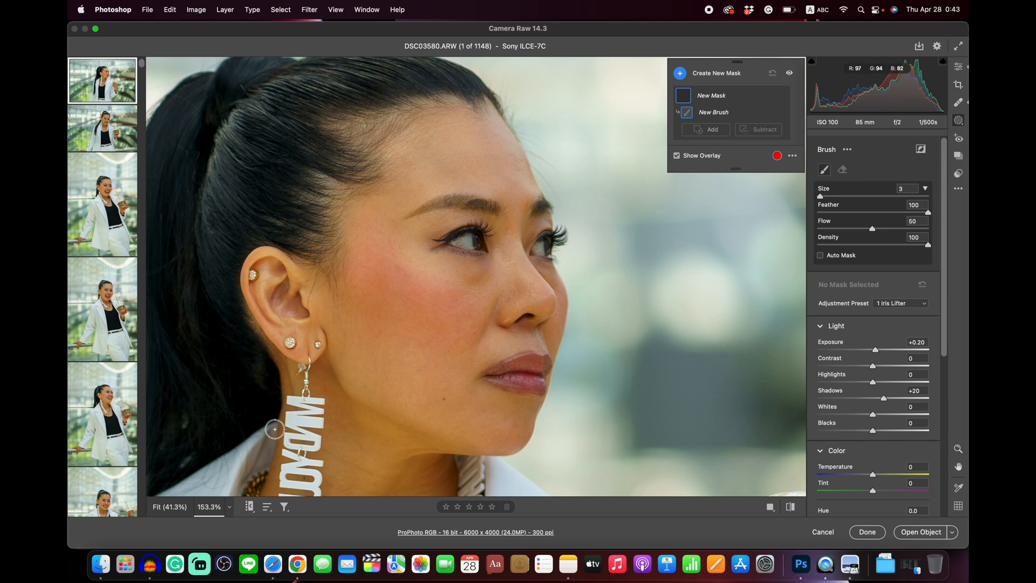
left_click(230, 510)
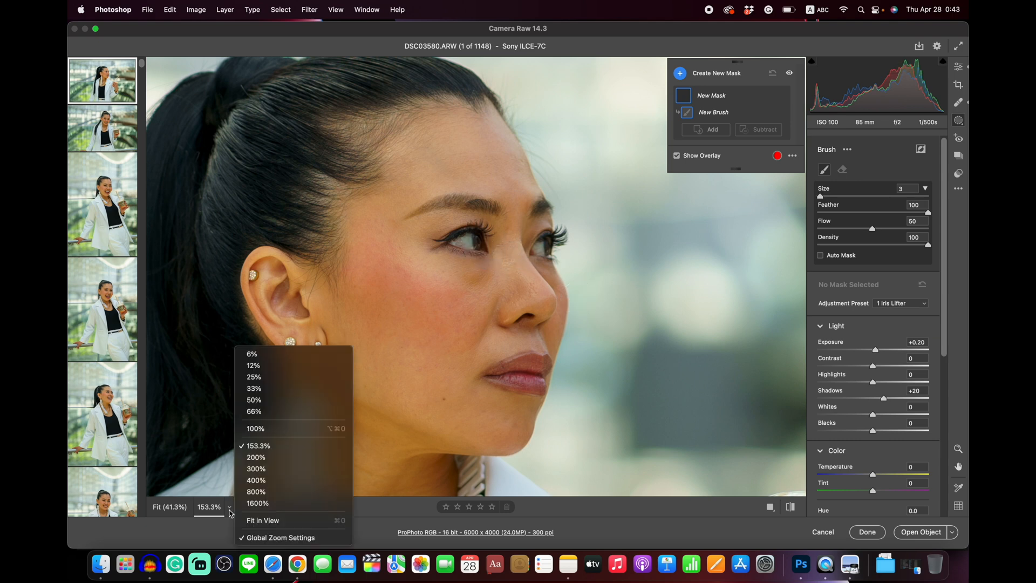
left_click(256, 458)
key("bracketleft")
key("bracketleft")
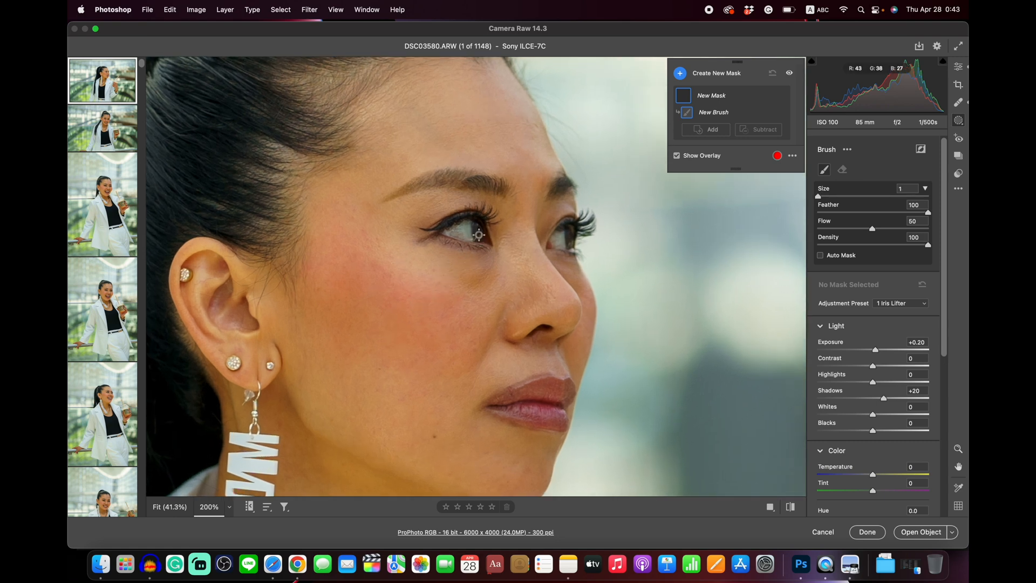
key("bracketright")
key("bracketright")
key("bracketright")
key("bracketleft")
left_click_drag(478, 235, 479, 234)
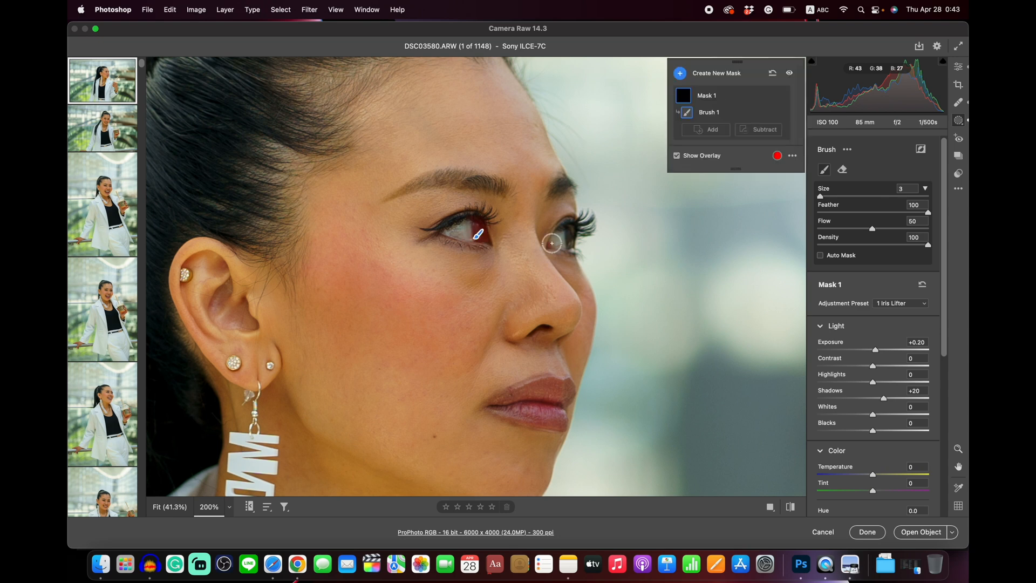
Paint the Iris Lifter mask over the farther eye's iris with a size 2 brush and touch up the nearer iris.
key("bracketleft")
mouse_move(569, 244)
left_mouse_down()
mouse_move(567, 232)
mouse_move(570, 240)
left_mouse_up()
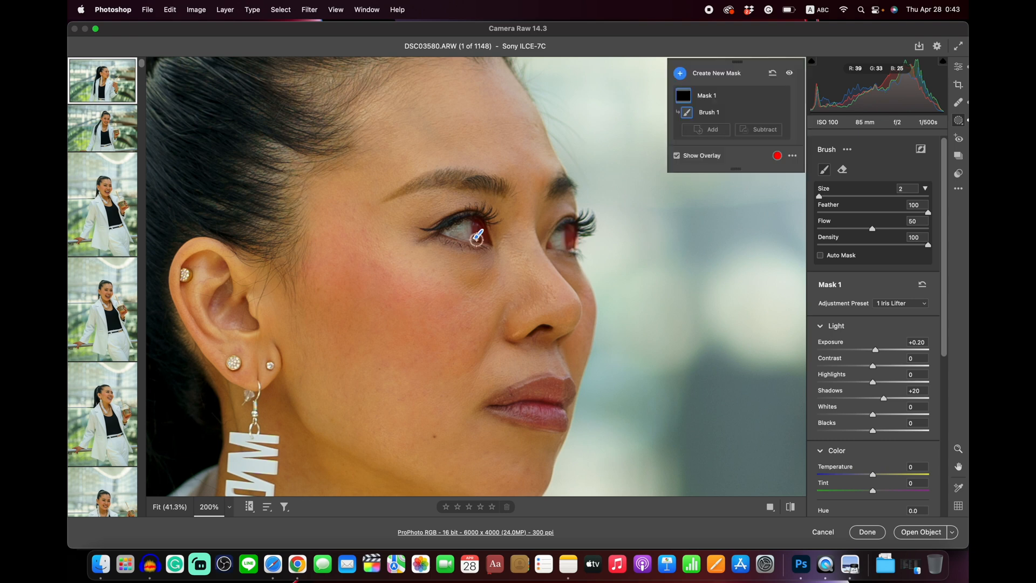
left_click_drag(475, 225, 478, 234)
left_click(959, 67)
Create a new brush mask with the 2 Eye Whites adjustment preset and paint the whites of both eyes at size 2.
scroll(558, 243, "up", 2)
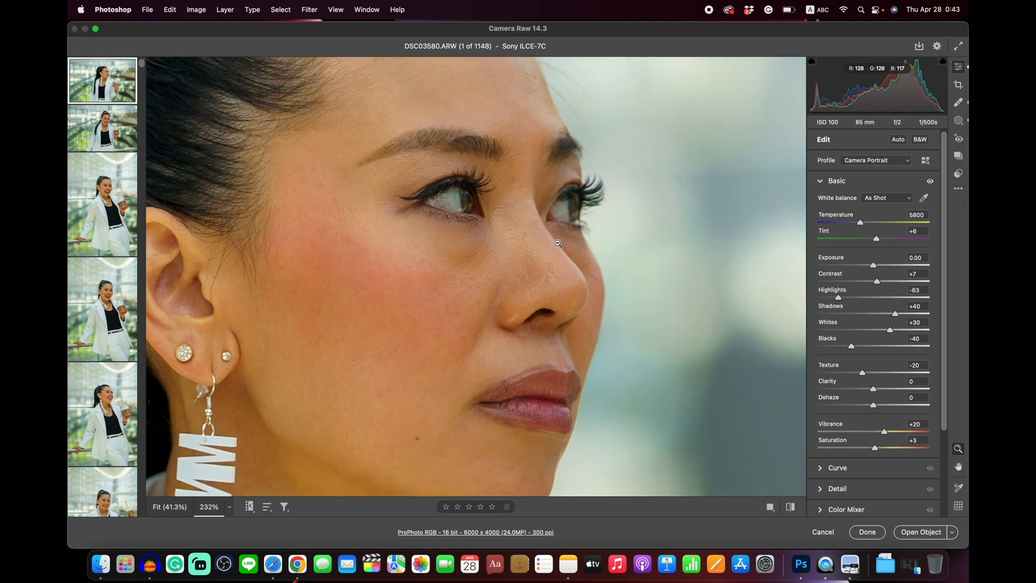
scroll(558, 243, "up", 3)
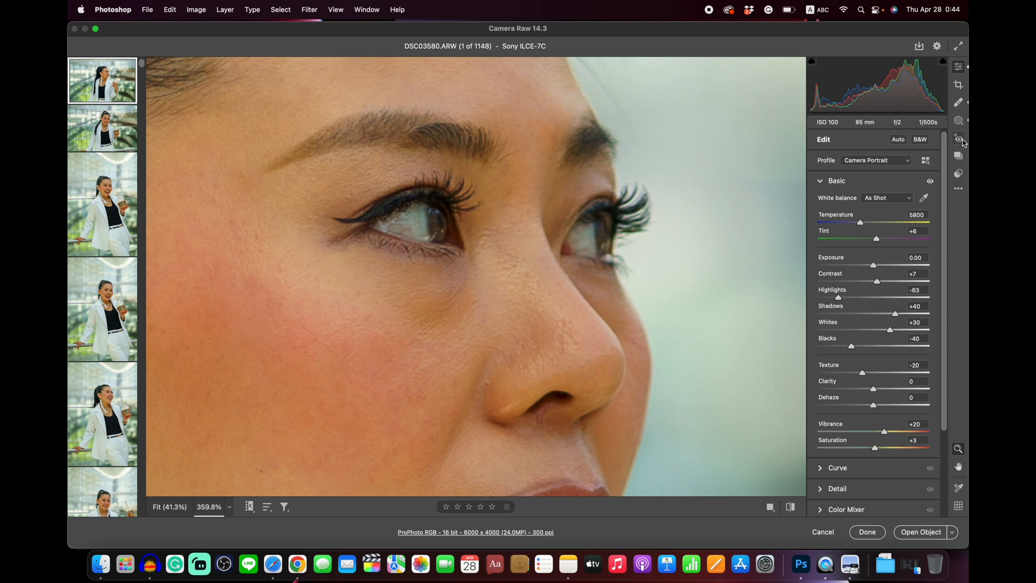
left_click(960, 122)
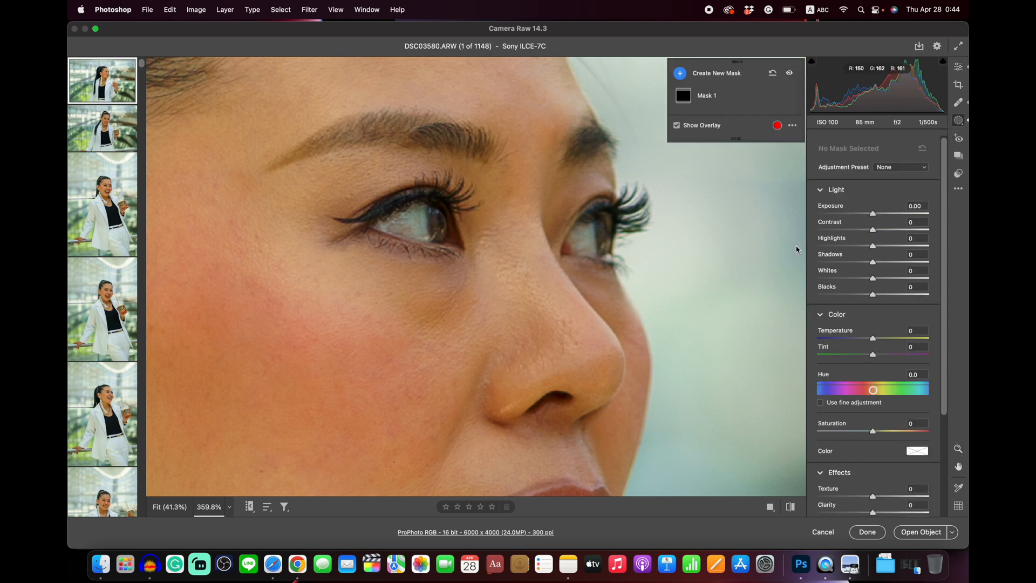
key("k")
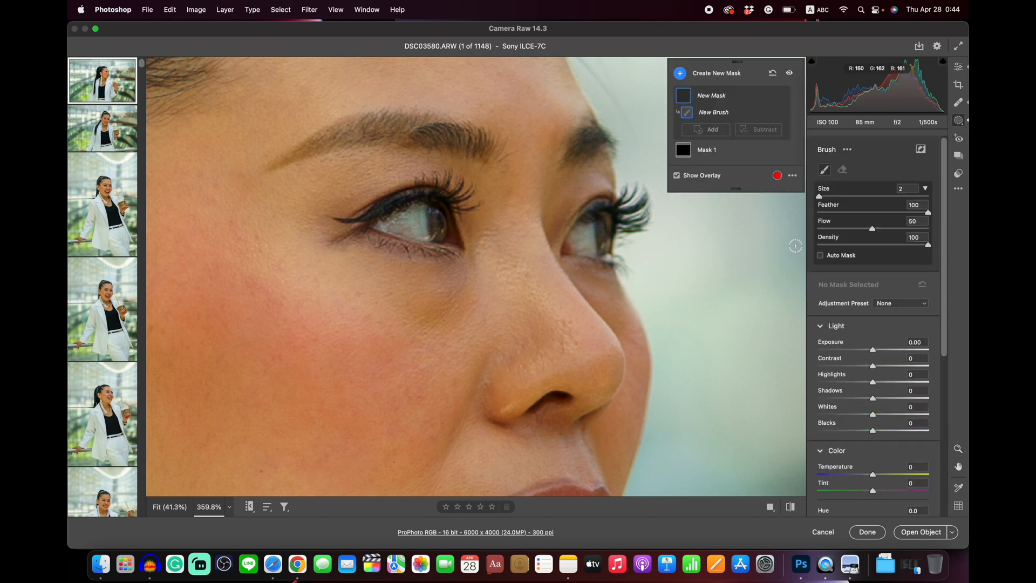
left_click(925, 303)
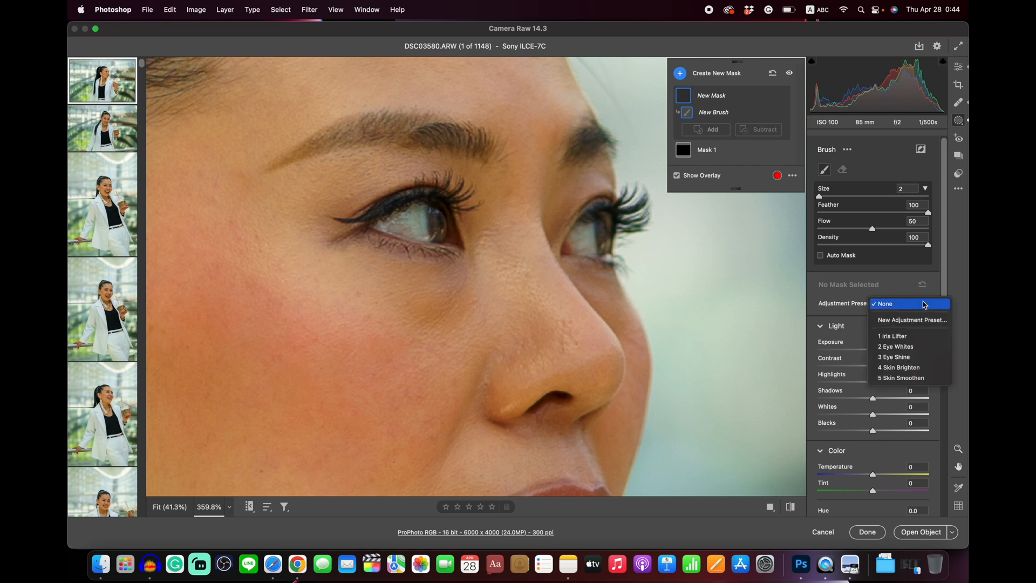
left_click(918, 347)
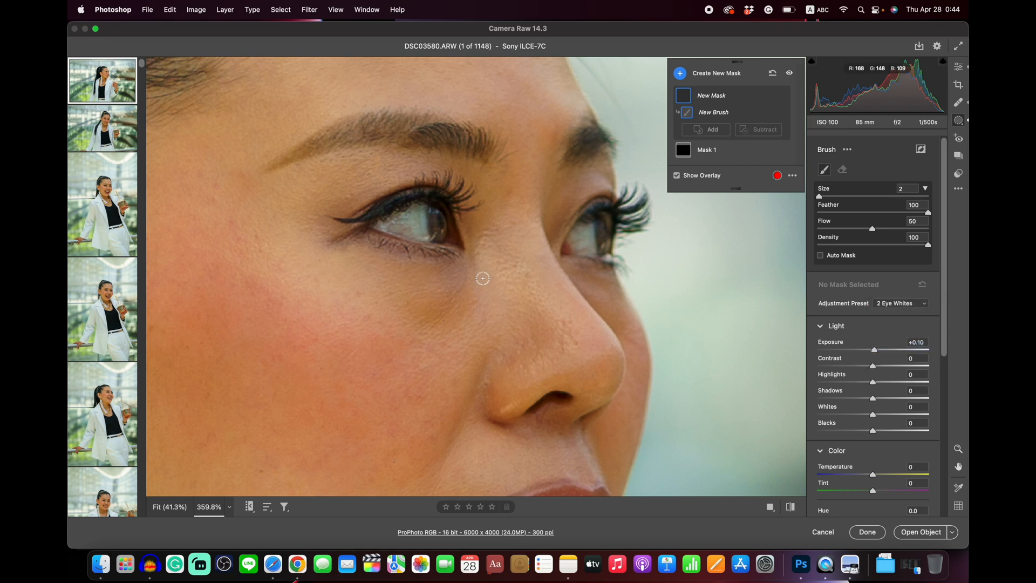
mouse_move(392, 226)
left_mouse_down()
mouse_move(412, 236)
mouse_move(417, 213)
mouse_move(418, 235)
mouse_move(394, 227)
left_mouse_up()
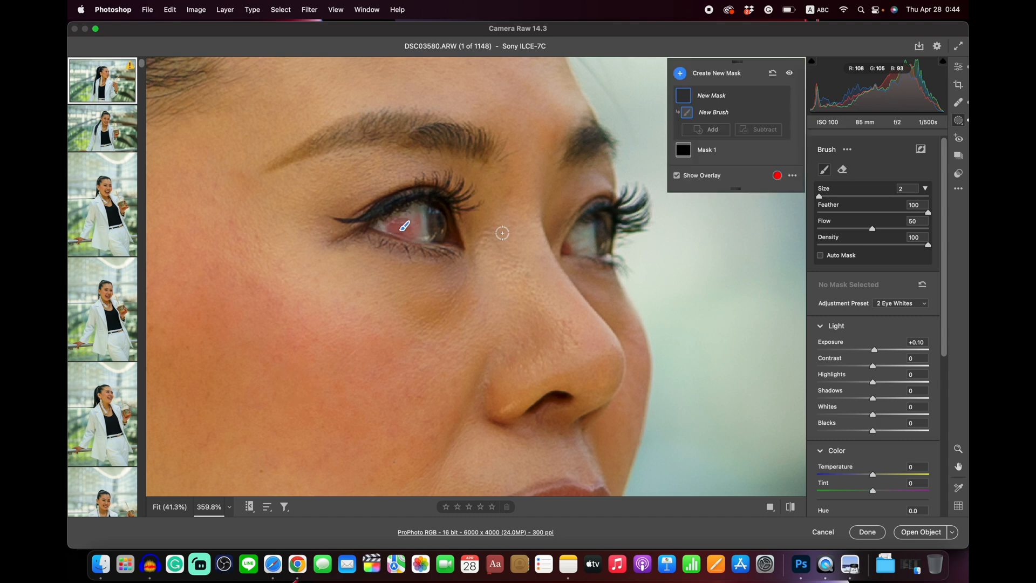
left_click_drag(576, 243, 584, 244)
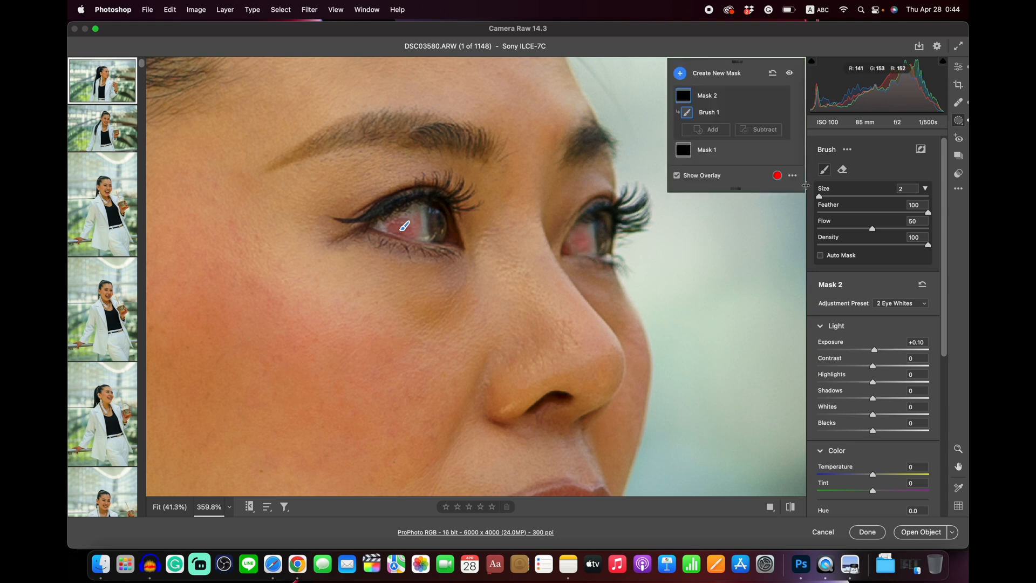
Create a new brush mask with the 3 Eye Shine adjustment preset.
key("k")
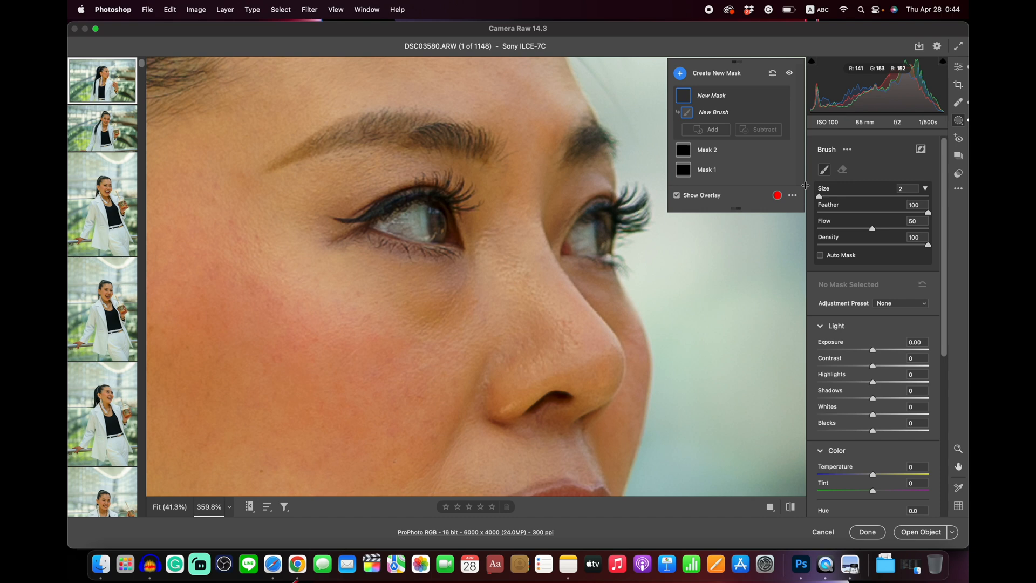
left_click(924, 306)
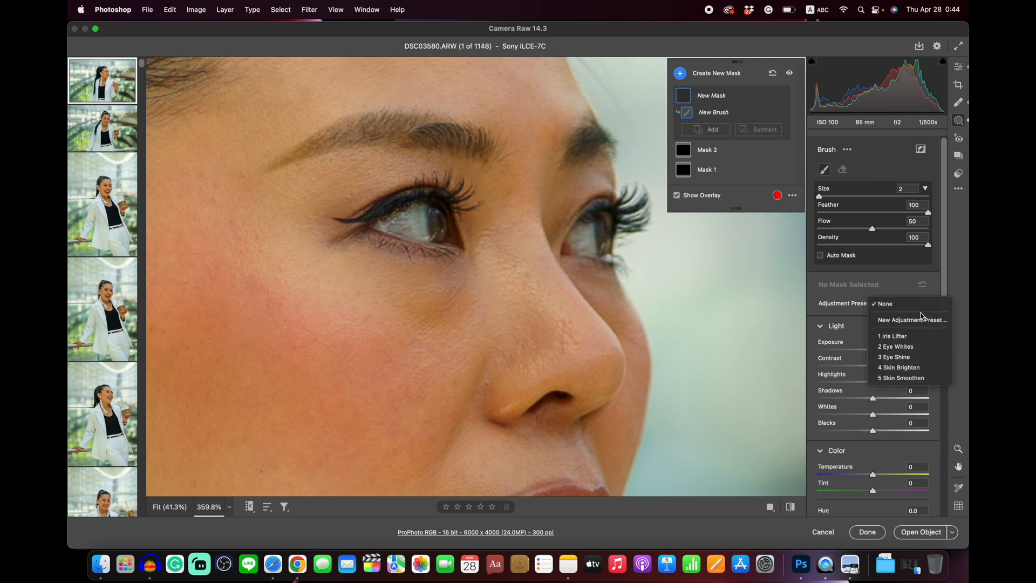
left_click(914, 358)
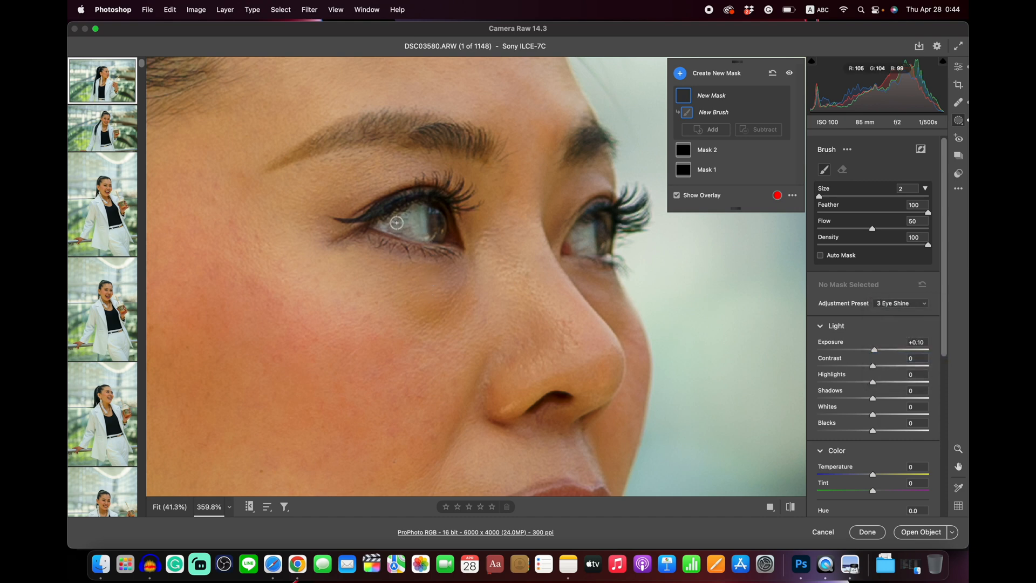
Paint the Eye Shine mask over the whole of both eyes, irises and whites, with a size 5 brush.
key("bracketright")
key("bracketright")
key("bracketright")
key("bracketright")
key("bracketleft")
key("bracketleft")
key("bracketleft")
key("bracketleft")
key("bracketright")
key("bracketright")
key("bracketright")
mouse_move(396, 222)
left_mouse_down()
mouse_move(433, 232)
mouse_move(424, 216)
mouse_move(396, 222)
mouse_move(441, 230)
left_mouse_up()
mouse_move(585, 242)
left_mouse_down()
mouse_move(590, 231)
mouse_move(581, 239)
left_mouse_up()
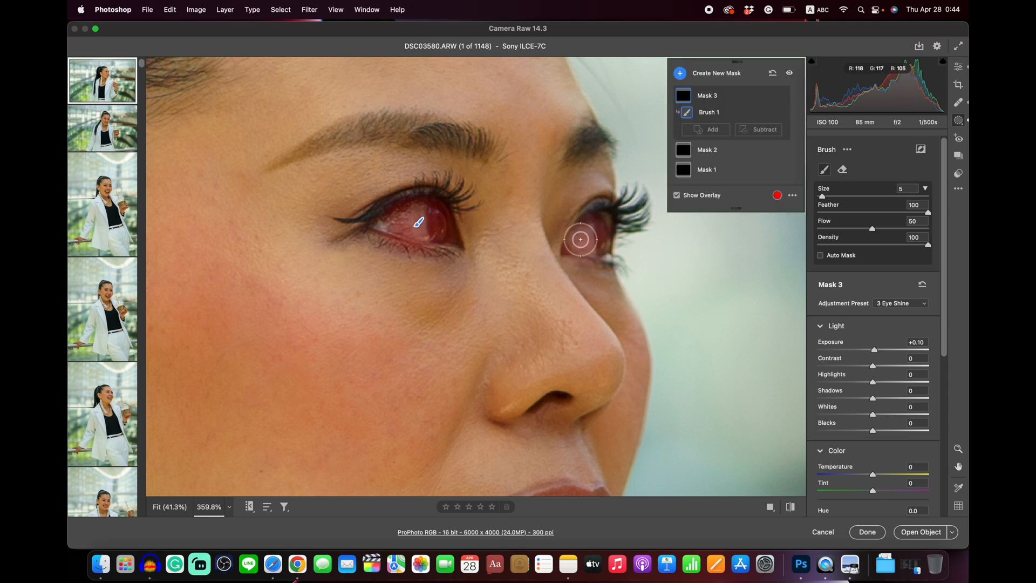
left_click_drag(587, 238, 576, 234)
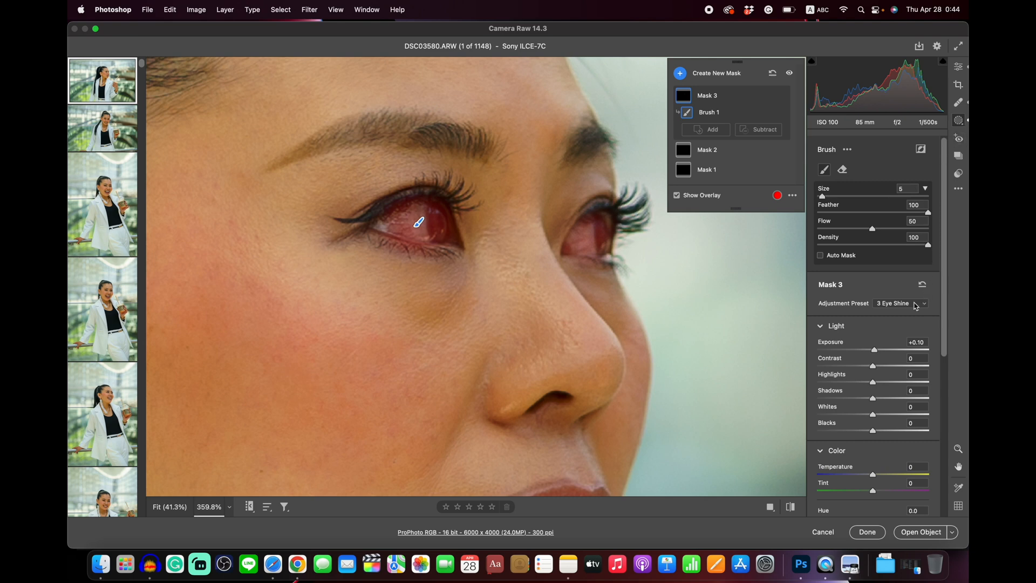
left_click(959, 67)
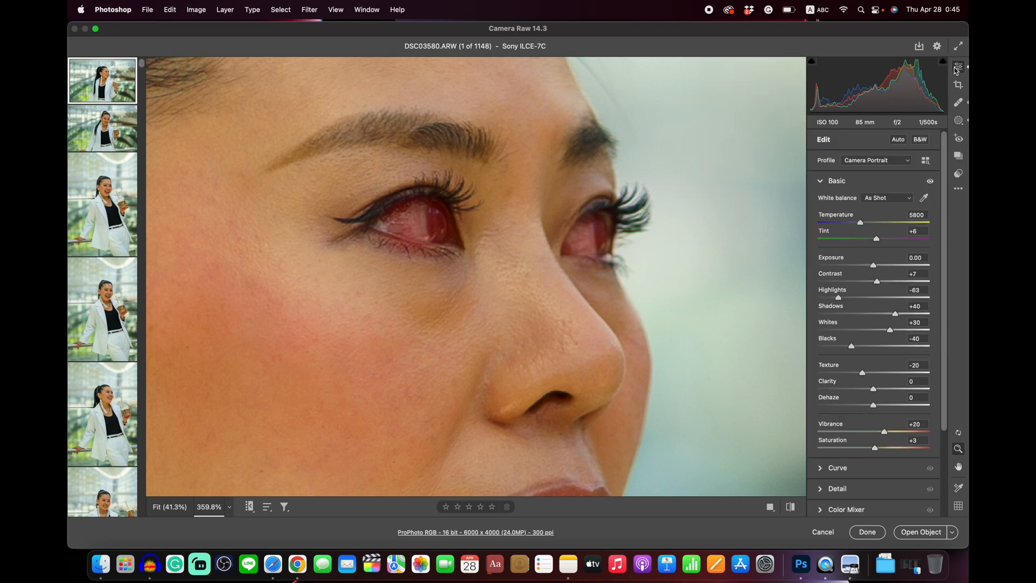
Create a new brush mask with the 4 Skin Brighten adjustment preset and paint it over the whole face at size 5.
left_click(449, 366)
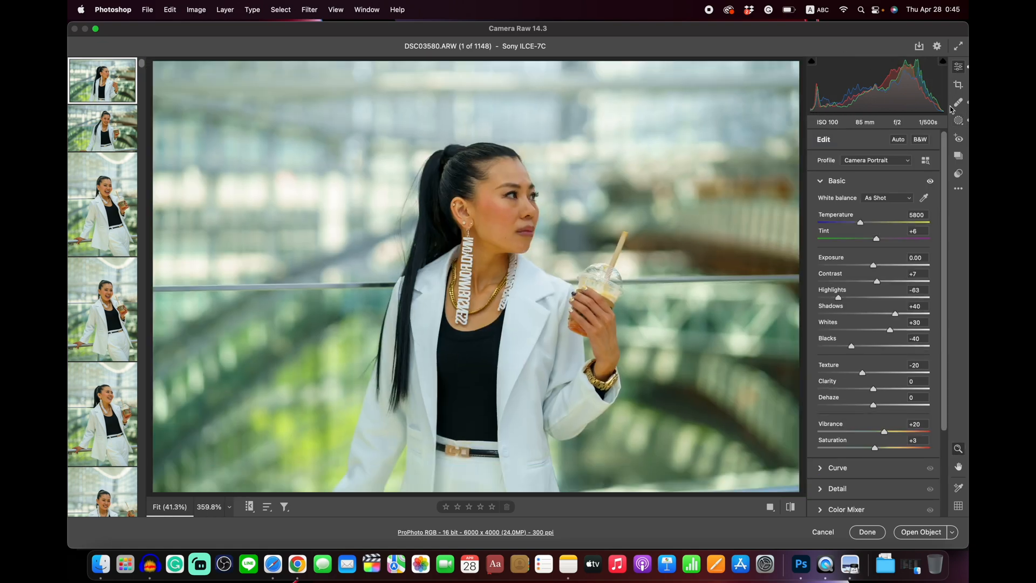
key("m")
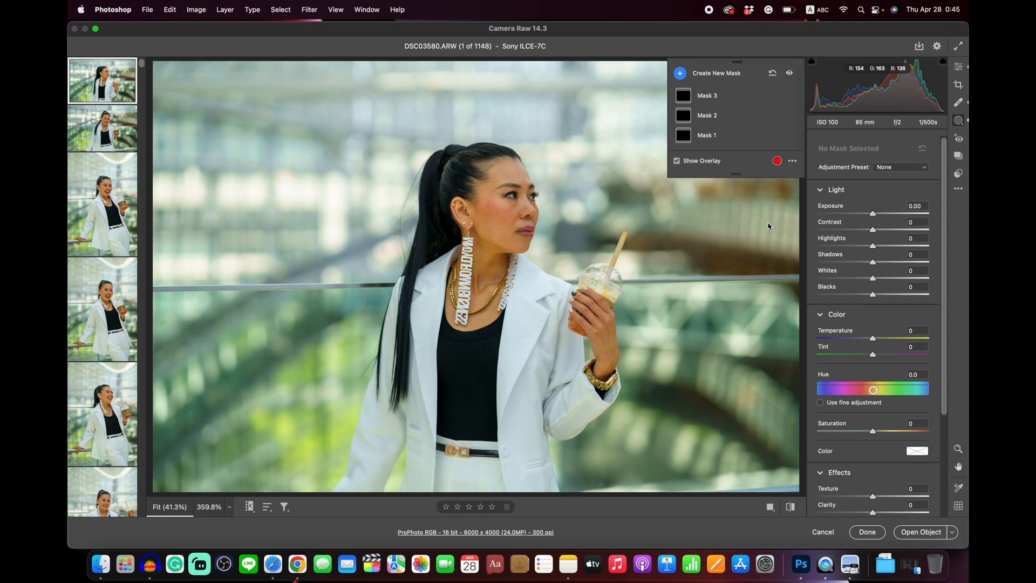
key("k")
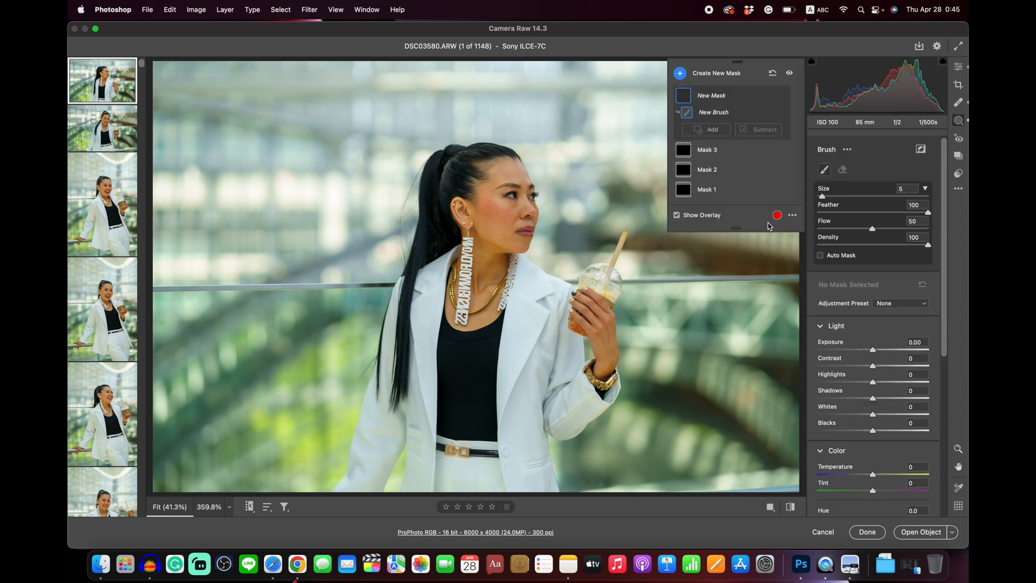
left_click(923, 307)
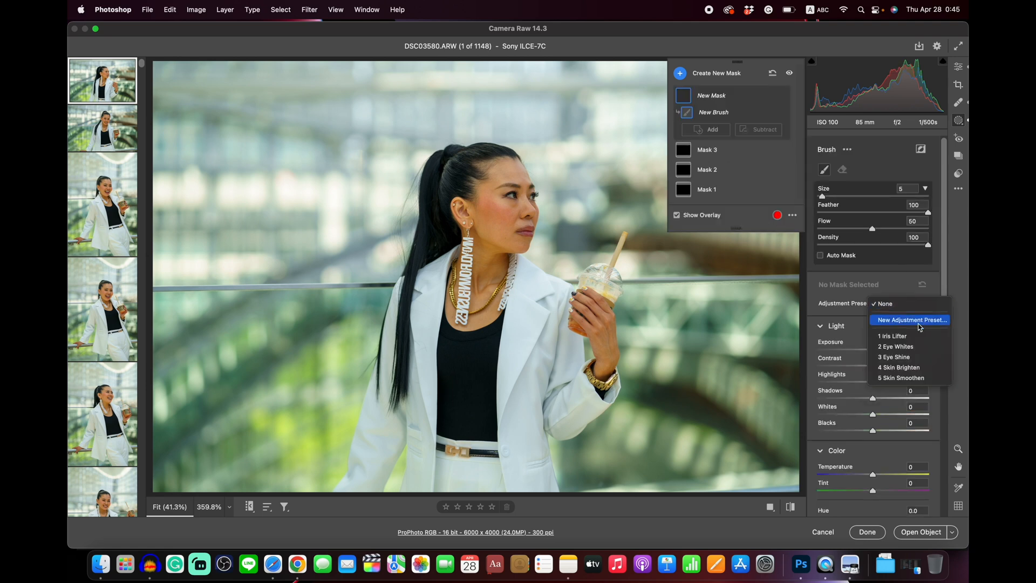
left_click(916, 368)
mouse_move(491, 229)
left_mouse_down()
mouse_move(513, 208)
mouse_move(497, 230)
mouse_move(490, 188)
mouse_move(509, 175)
mouse_move(522, 244)
mouse_move(529, 193)
mouse_move(521, 235)
mouse_move(482, 197)
mouse_move(500, 232)
mouse_move(486, 184)
mouse_move(498, 170)
mouse_move(515, 175)
mouse_move(522, 232)
mouse_move(478, 214)
mouse_move(486, 174)
mouse_move(489, 216)
mouse_move(510, 234)
mouse_move(522, 225)
mouse_move(522, 192)
mouse_move(504, 174)
mouse_move(490, 179)
mouse_move(506, 167)
mouse_move(525, 233)
mouse_move(502, 231)
mouse_move(480, 196)
mouse_move(507, 167)
mouse_move(515, 240)
mouse_move(493, 226)
mouse_move(493, 194)
mouse_move(469, 221)
left_mouse_up()
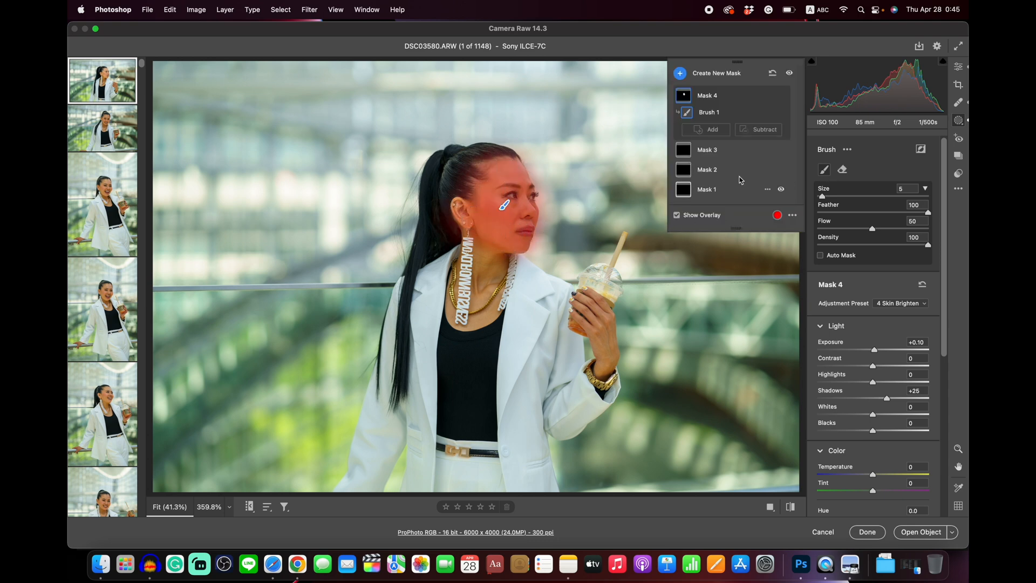
Create a new brush mask with the 5 Skin Smoothen preset and paint the facial skin at size 2, avoiding the eyes and lips.
key("k")
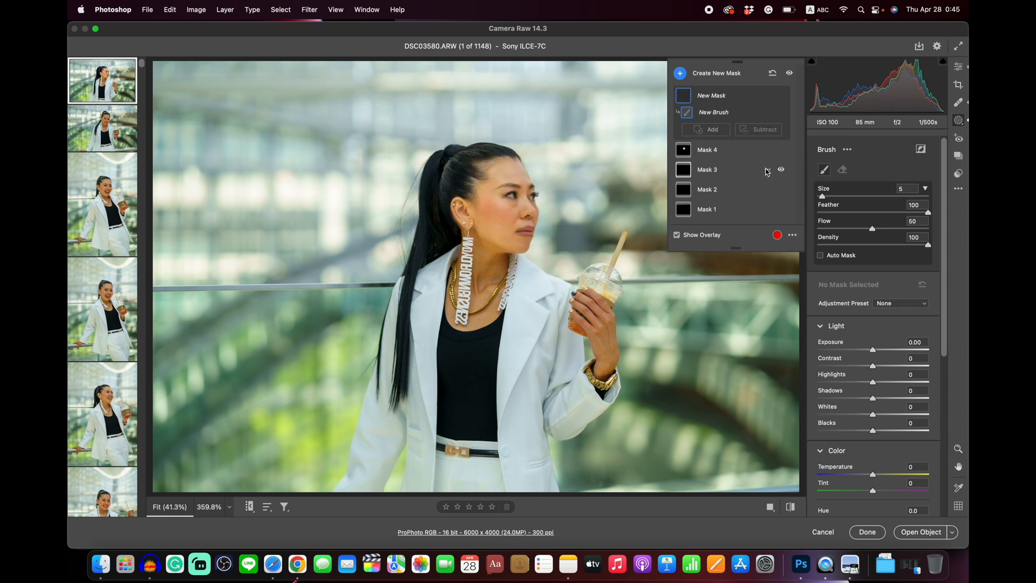
left_click(924, 307)
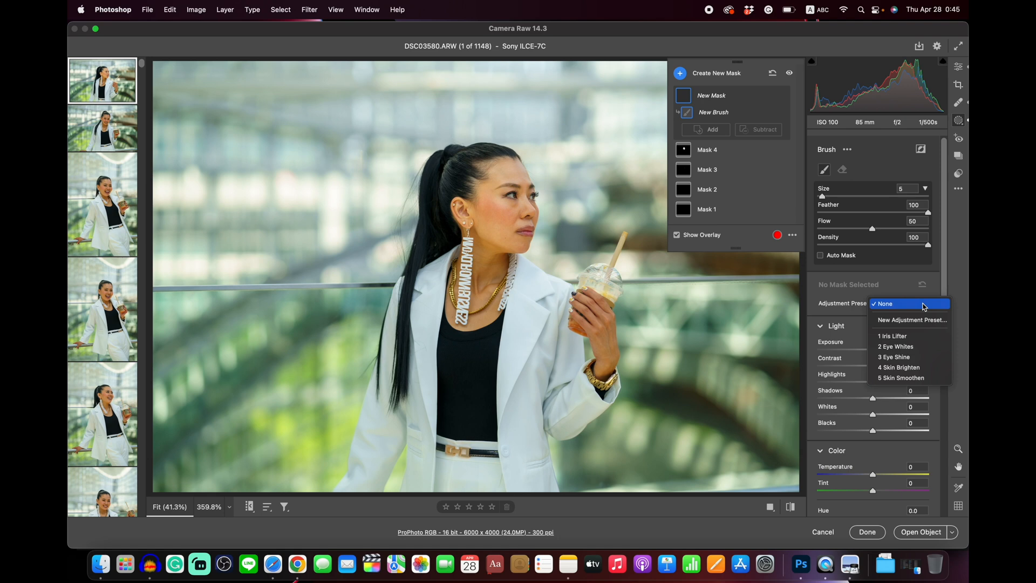
left_click(920, 378)
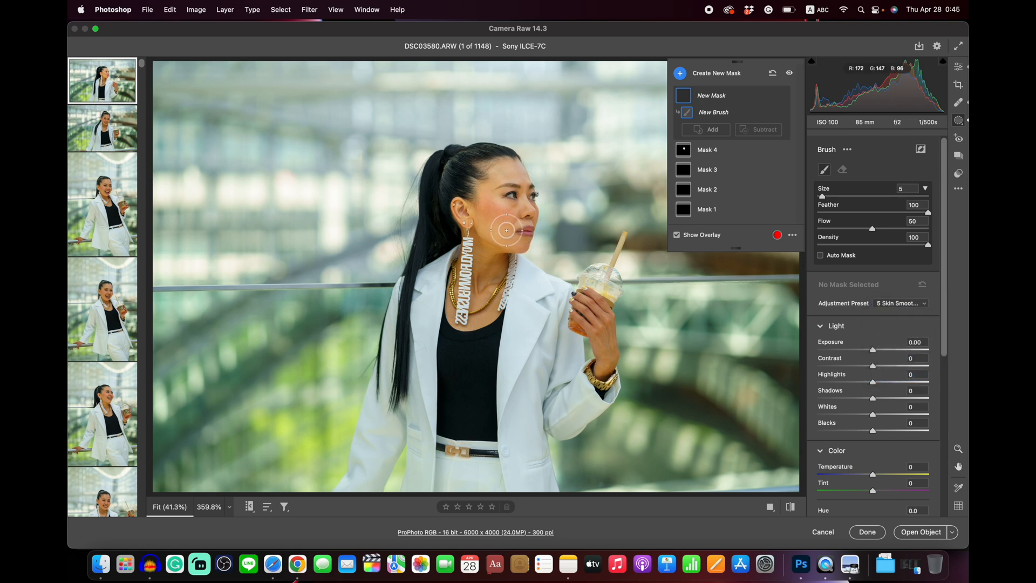
key("bracketleft")
key("bracketleft")
key("bracketleft")
mouse_move(495, 176)
left_mouse_down()
mouse_move(522, 170)
mouse_move(523, 183)
mouse_move(502, 173)
mouse_move(482, 203)
mouse_move(482, 192)
mouse_move(485, 226)
mouse_move(483, 208)
mouse_move(495, 208)
mouse_move(486, 236)
mouse_move(505, 229)
mouse_move(490, 195)
mouse_move(510, 210)
mouse_move(511, 247)
left_mouse_up()
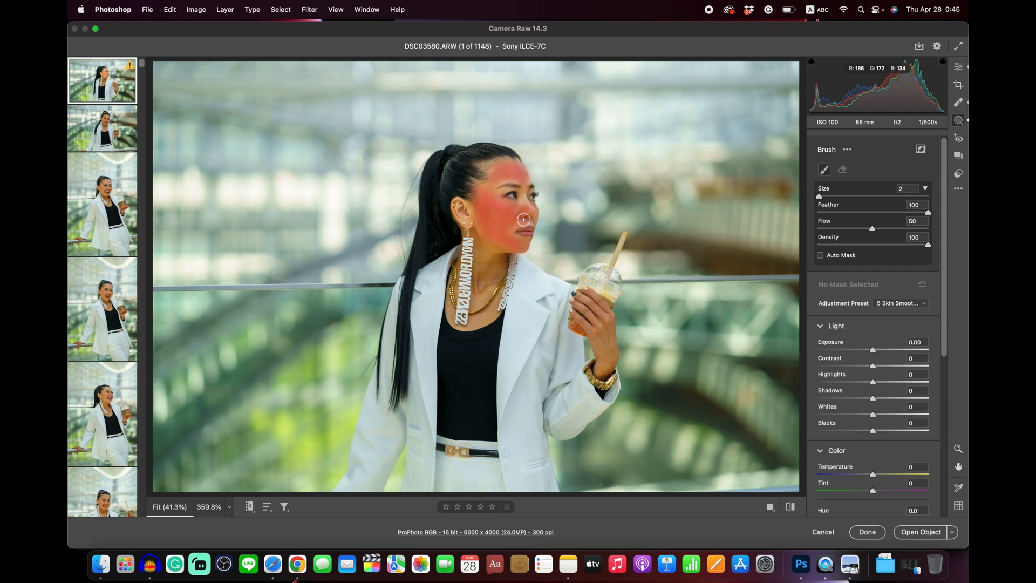
Fill the remaining gaps in the Skin Smoothen mask around the cheek and nose with a size 1 brush.
mouse_move(493, 232)
left_mouse_down()
mouse_move(495, 181)
mouse_move(524, 176)
mouse_move(498, 168)
mouse_move(498, 208)
mouse_move(526, 207)
left_mouse_up()
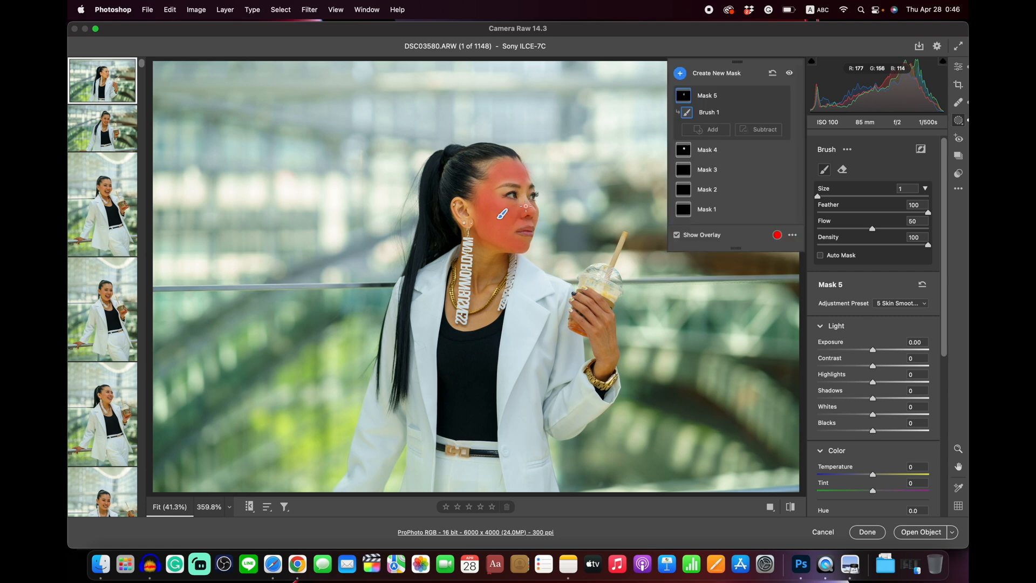
left_click_drag(524, 200, 525, 201)
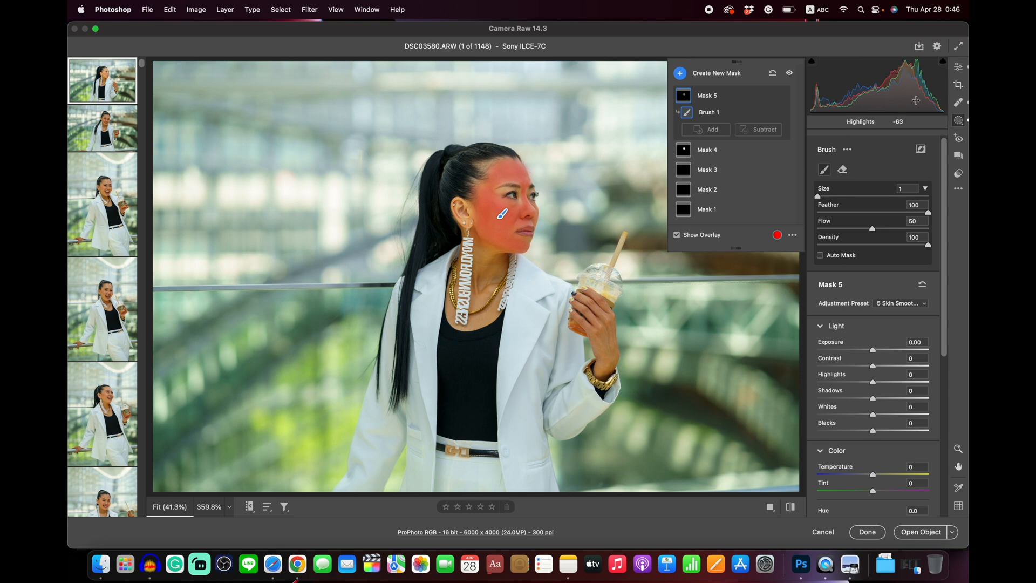
left_click(958, 70)
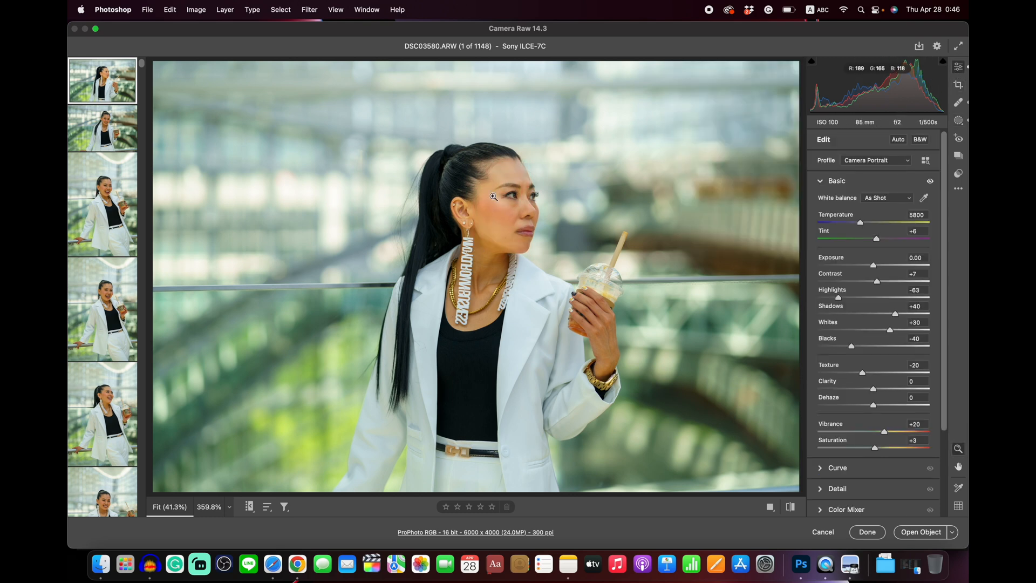
Select Mask 1 for review at 100% zoom and turn off the mask overlay.
left_click(515, 216)
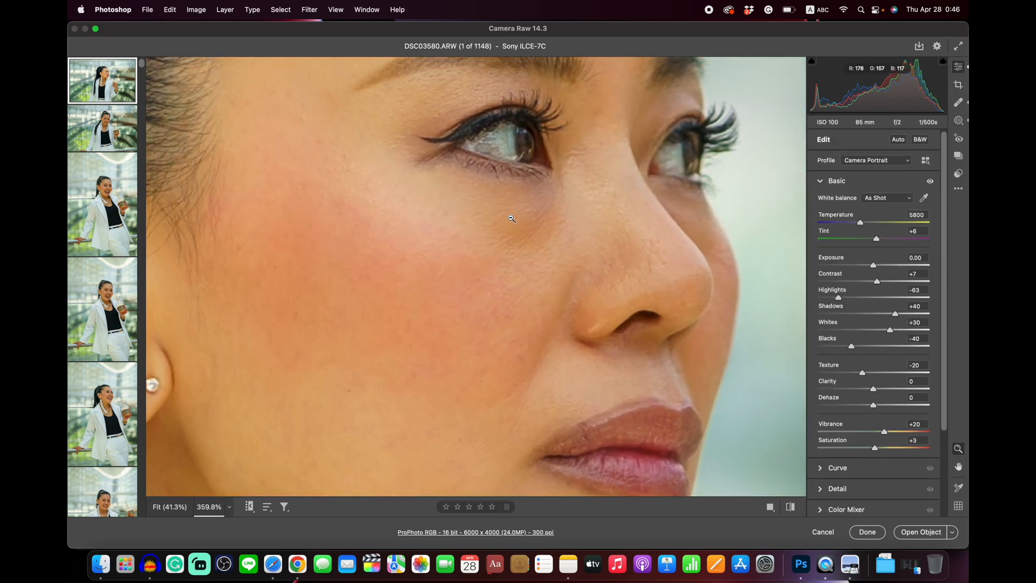
left_click(229, 507)
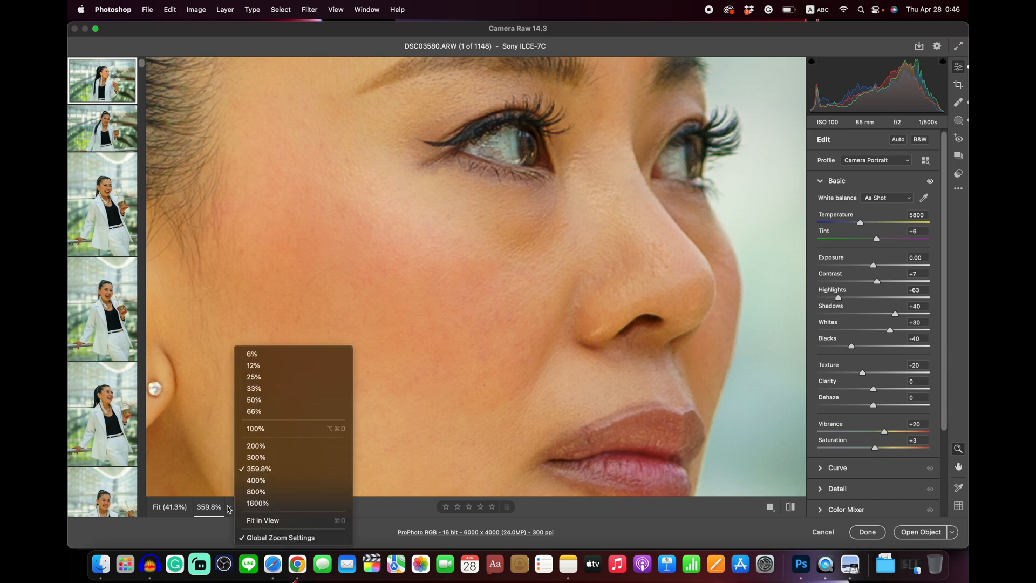
left_click(274, 429)
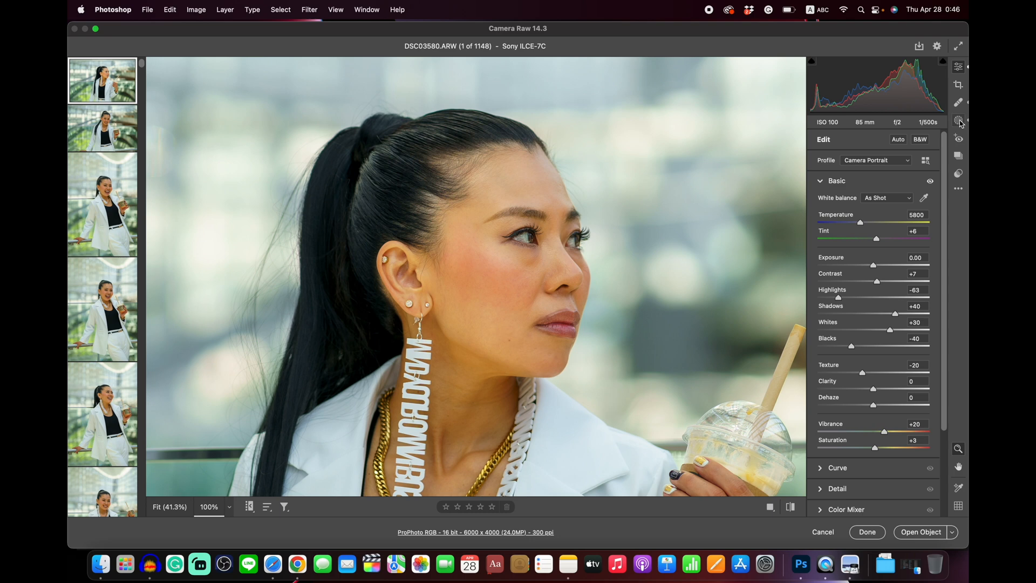
left_click(960, 121)
left_click(688, 181)
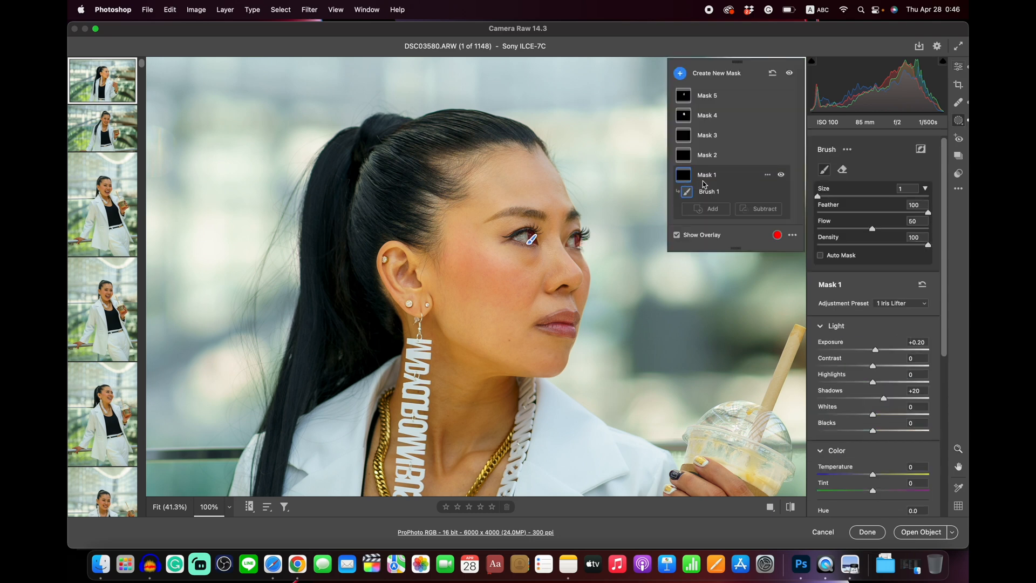
left_click(782, 175)
left_click(781, 174)
left_click(781, 174)
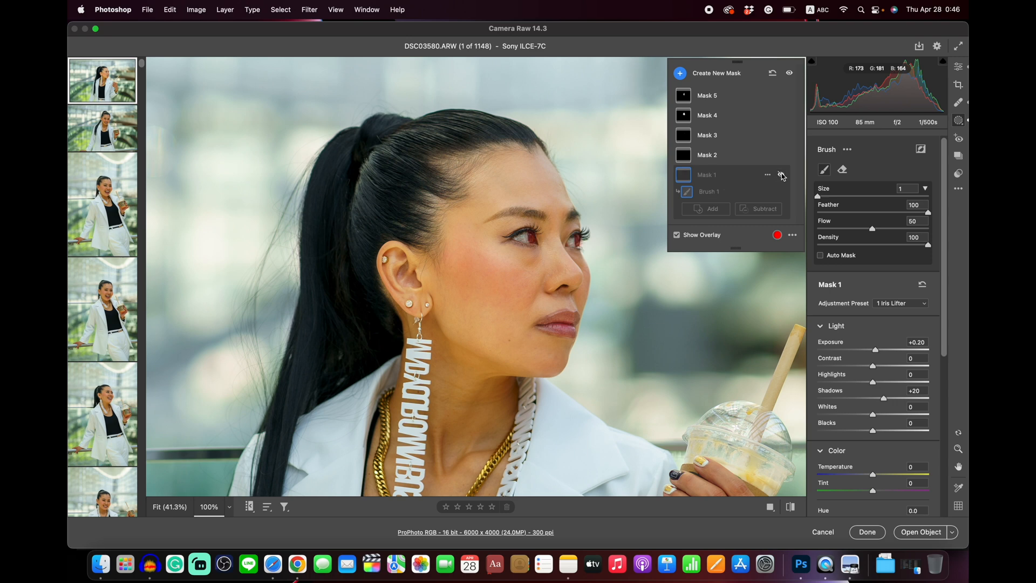
left_click(677, 235)
Compare the portrait with Mask 1 shown and hidden to judge the iris lightening, leaving the mask visible.
left_click(781, 175)
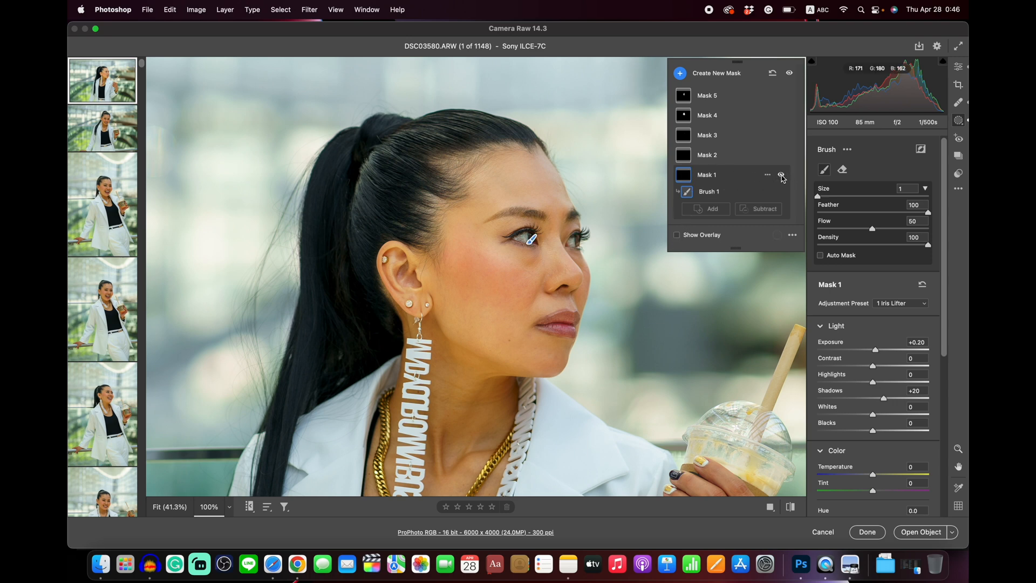
left_click(782, 175)
left_click(782, 175)
left_click(781, 175)
left_click(781, 175)
left_click(782, 175)
left_click(781, 174)
Compare the portrait with Mask 2 shown and hidden to judge the effect on the eye whites.
left_click(782, 157)
left_click(782, 156)
left_click(781, 156)
left_click(781, 155)
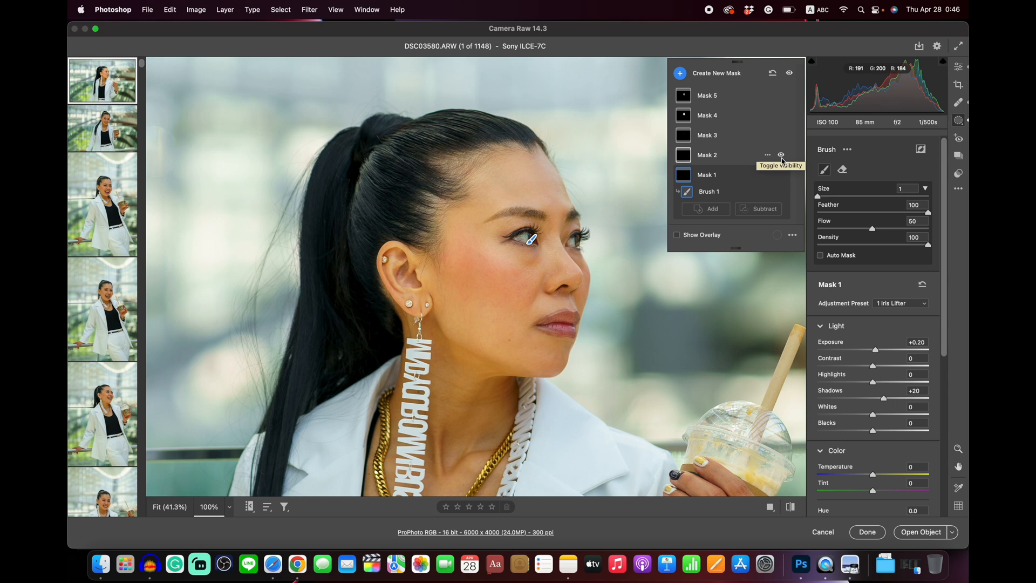
Compare the portrait with Mask 3 shown and hidden to judge the eye shine effect.
left_click(781, 137)
left_click(781, 137)
left_click(781, 137)
left_click(781, 137)
left_click(781, 137)
left_click(781, 137)
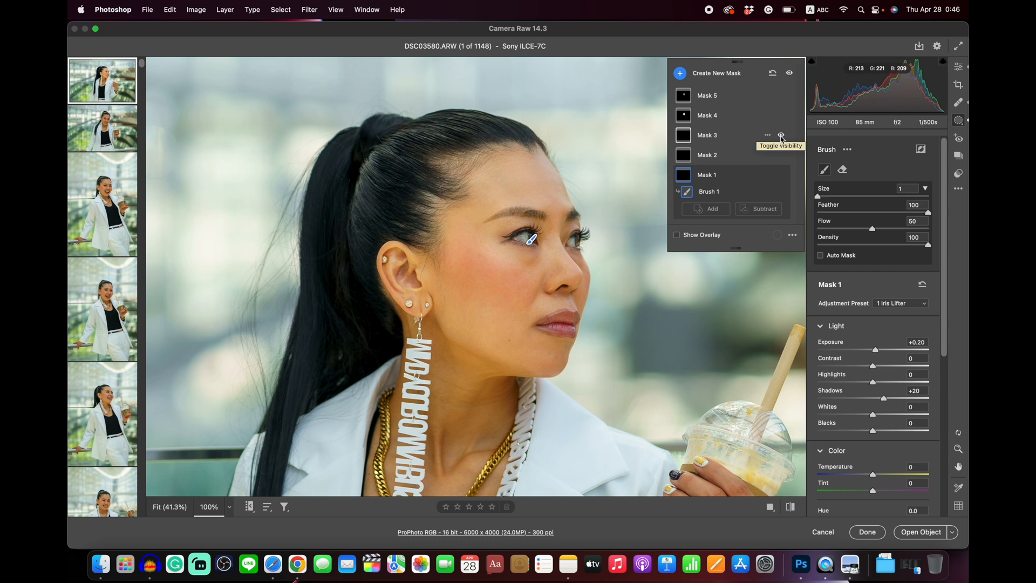
Compare the portrait with Mask 4 shown and hidden to judge the skin brightening, leaving the mask visible.
left_click(781, 117)
left_click(781, 117)
left_click(780, 116)
left_click(781, 116)
left_click(781, 117)
left_click(781, 117)
left_click(781, 117)
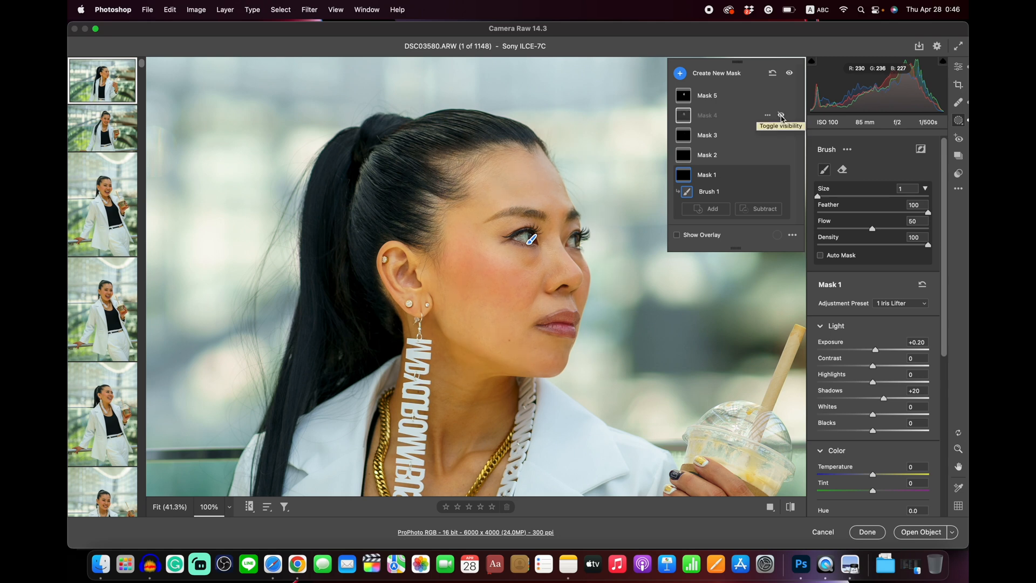
left_click(781, 117)
left_click(781, 117)
left_click(781, 117)
Compare the portrait with Mask 5 shown and hidden to judge the skin smoothing, leaving the mask visible.
left_click(782, 96)
left_click(782, 95)
left_click(782, 95)
left_click(782, 95)
left_click(782, 95)
left_click(783, 95)
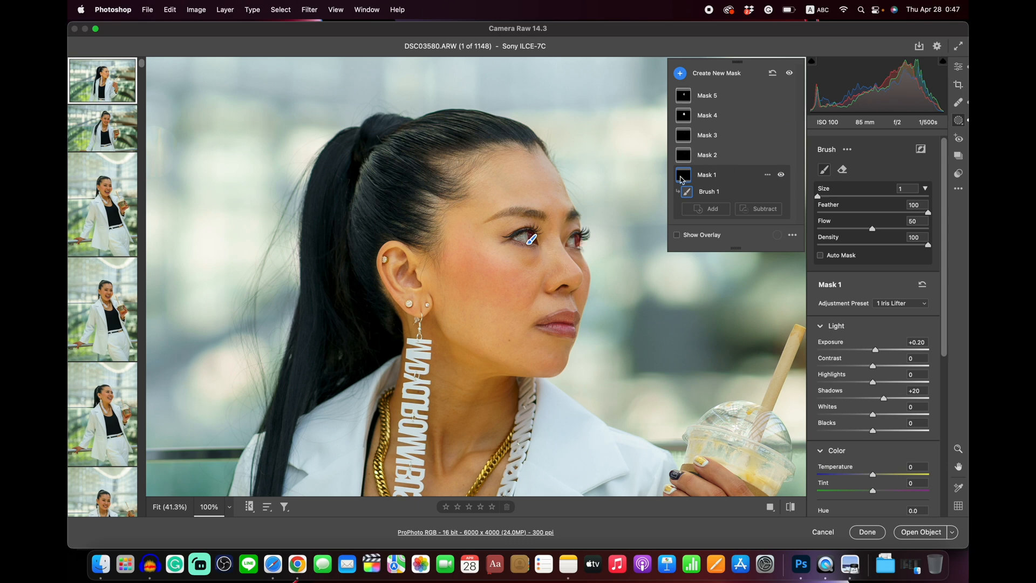
Turn on the mask overlay and review the settings of Mask 1 (Iris Lifter) and Mask 2 (Eye Whites).
left_click(677, 236)
scroll(887, 337, "down", 2)
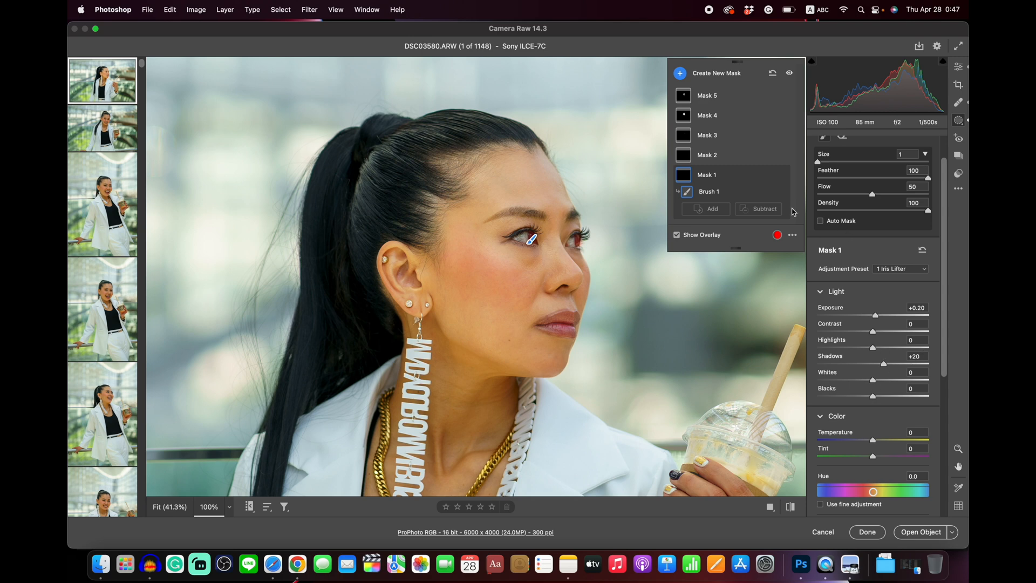
left_click(684, 157)
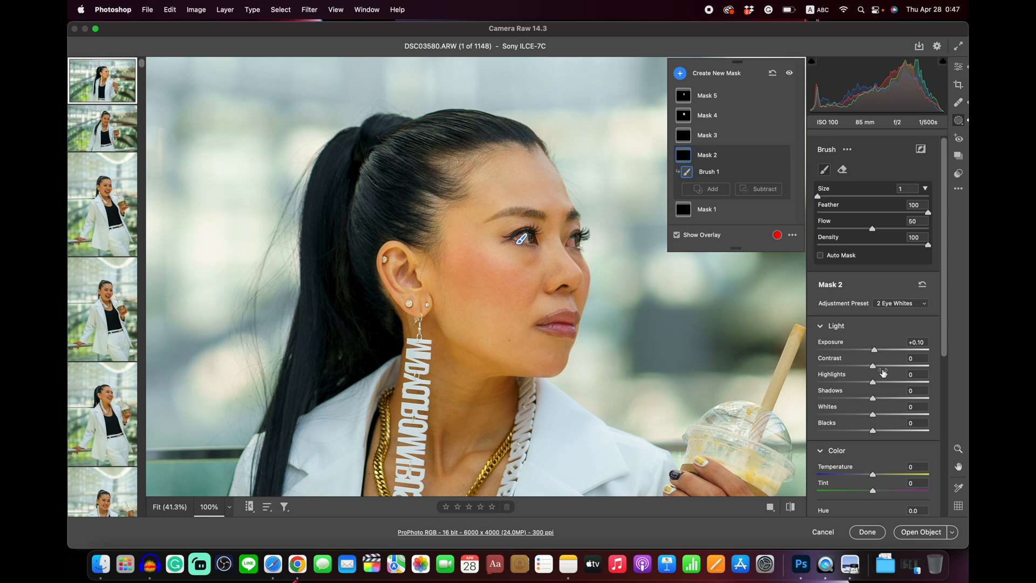
scroll(878, 399, "down", 3)
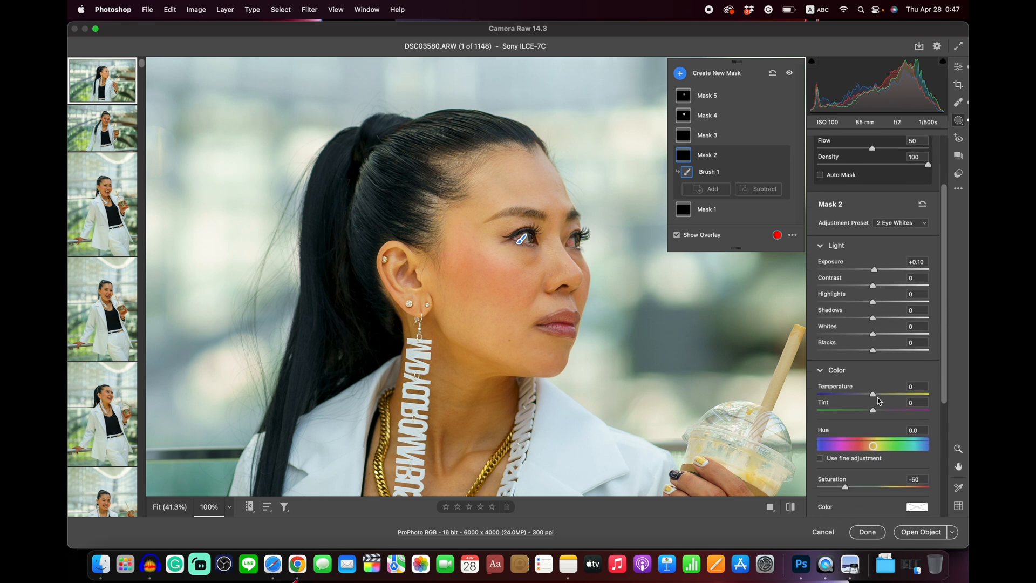
scroll(879, 400, "down", 3)
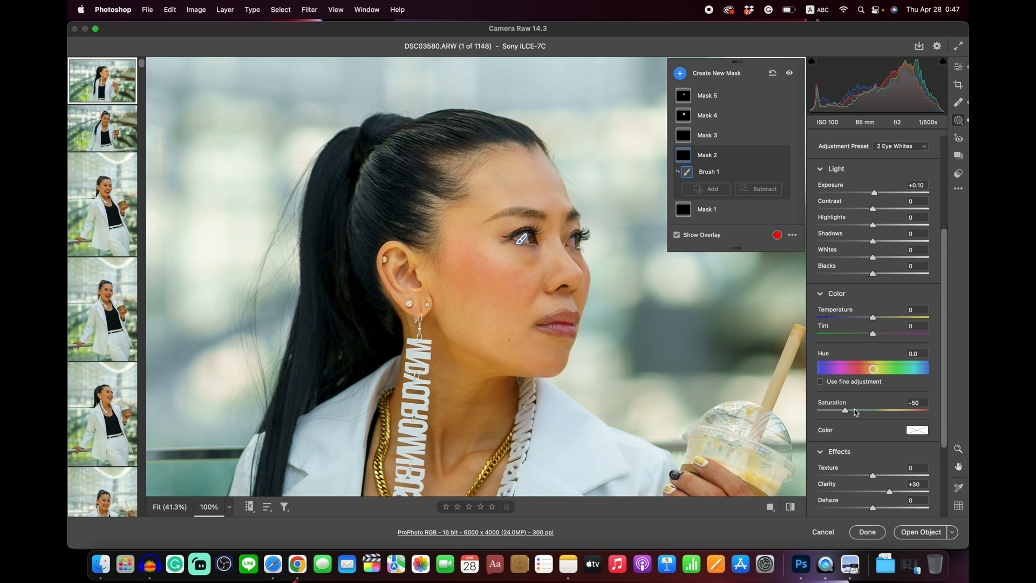
scroll(909, 404, "up", 5)
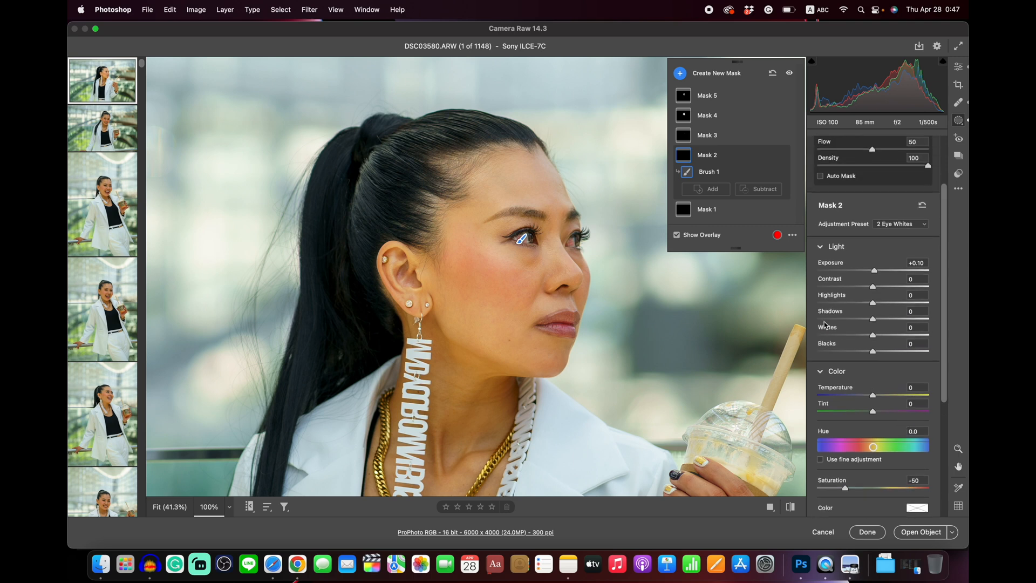
Select Mask 3 and review the Light, Color, Effects and Detail settings of its Eye Shine preset.
left_click(683, 135)
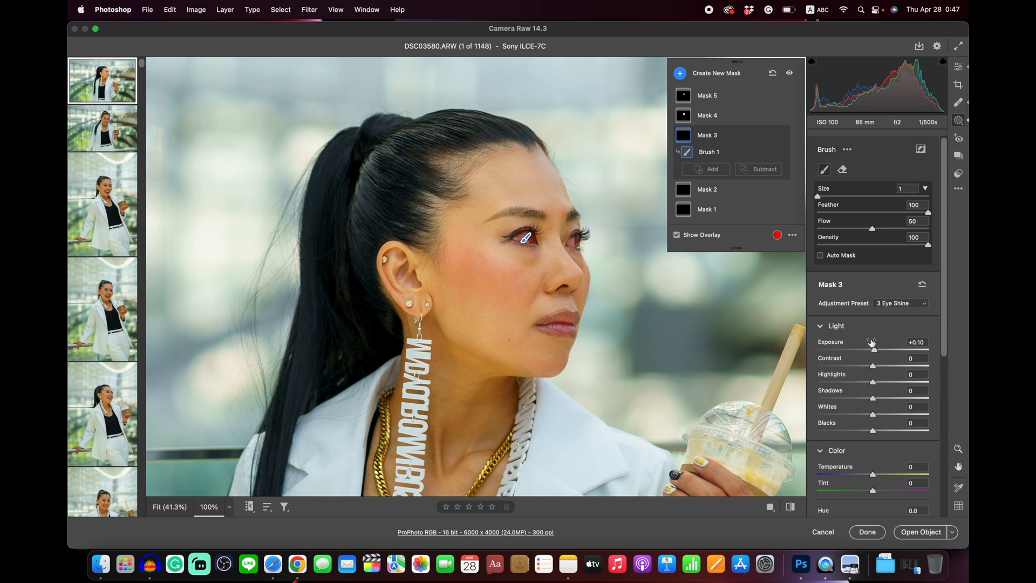
scroll(889, 338, "down", 1)
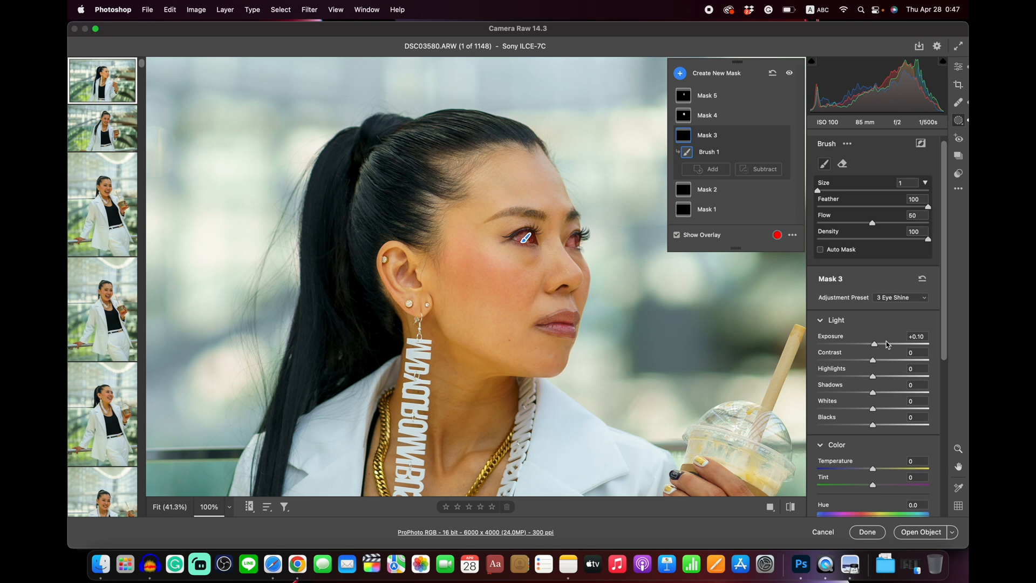
scroll(886, 339, "down", 5)
scroll(888, 344, "down", 8)
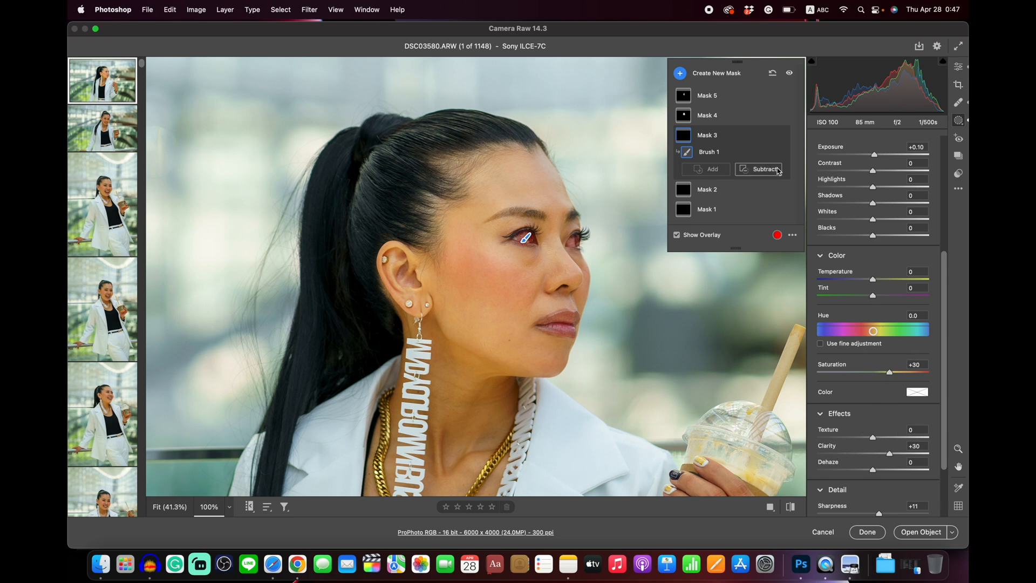
Review the overlay and settings of Mask 4 (Skin Brighten) and Mask 5 (skin smoothing).
left_click(681, 115)
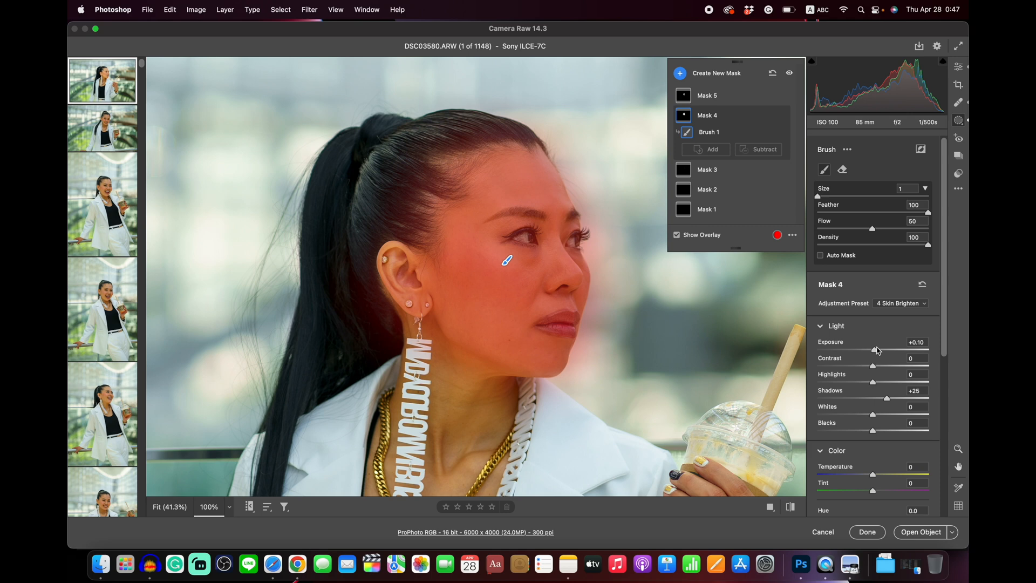
scroll(881, 369, "down", 1)
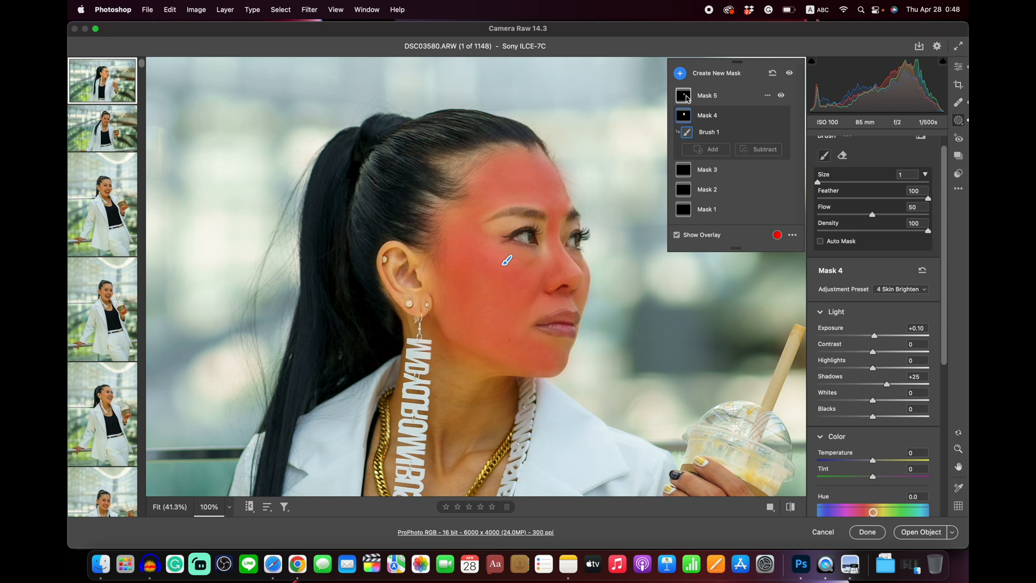
left_click(684, 96)
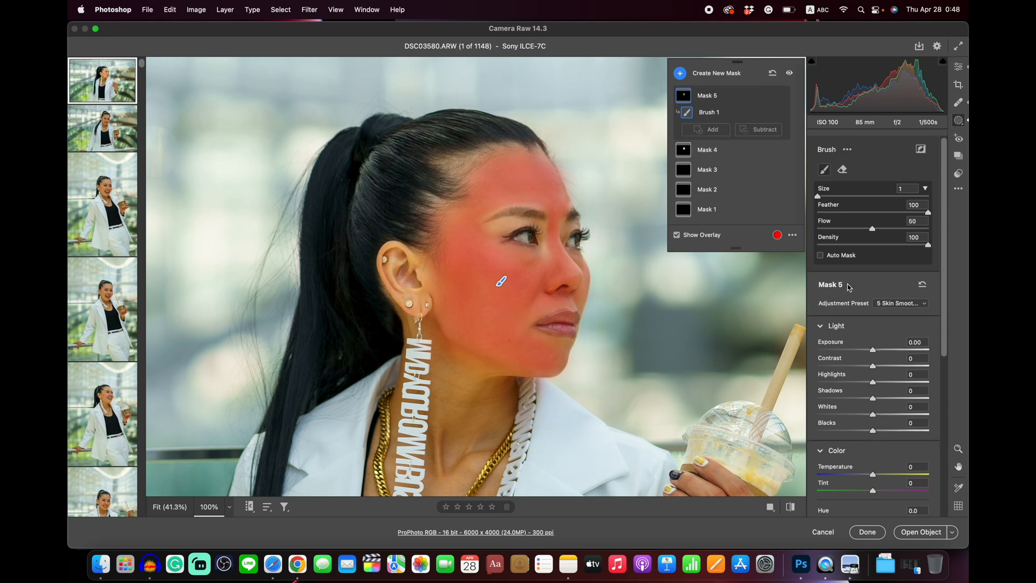
scroll(888, 343, "down", 12)
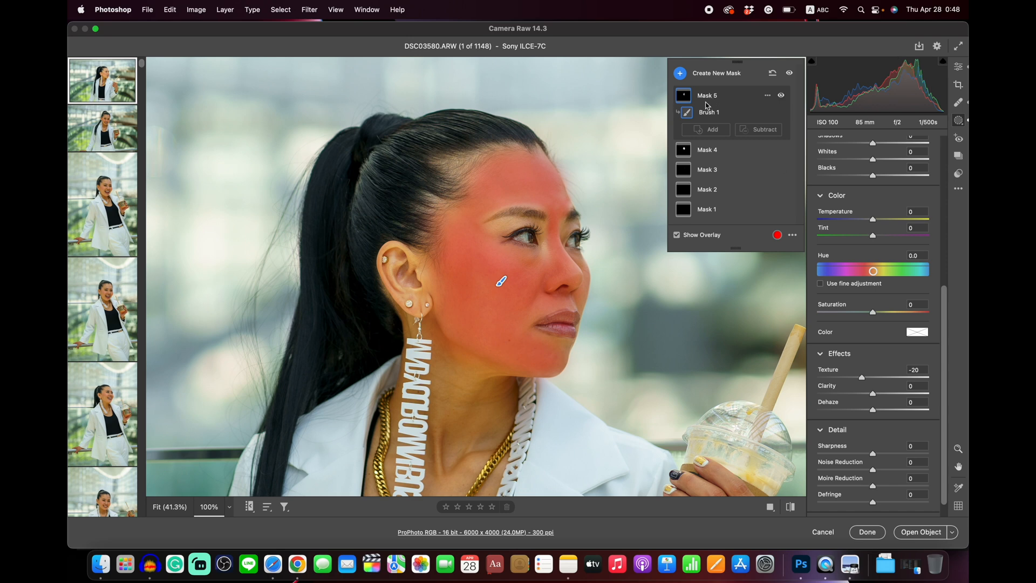
Return to the general edit settings, show the whole portrait, and examine the Camera Matching profiles without changing the profile.
left_click(959, 66)
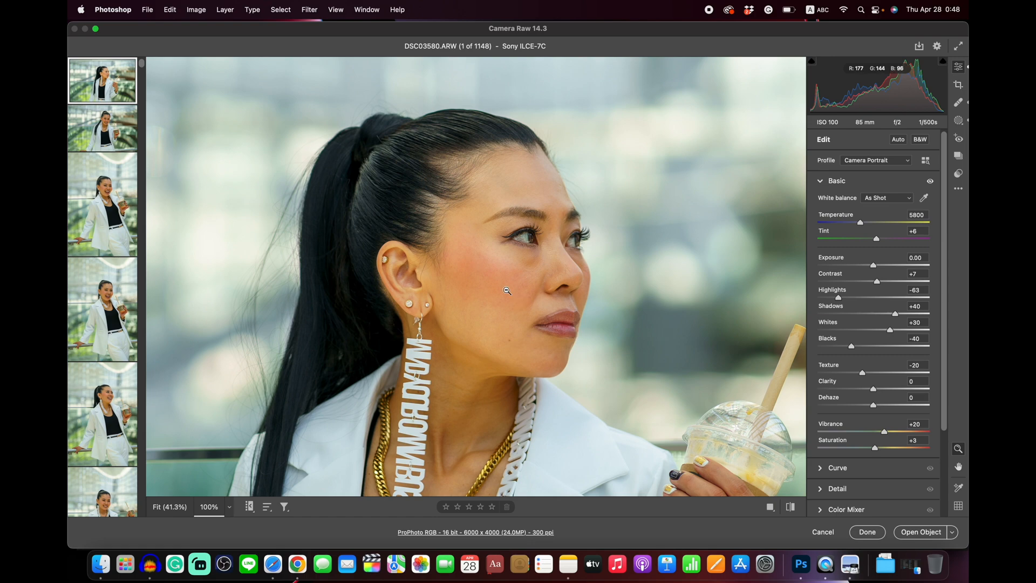
left_click(495, 278)
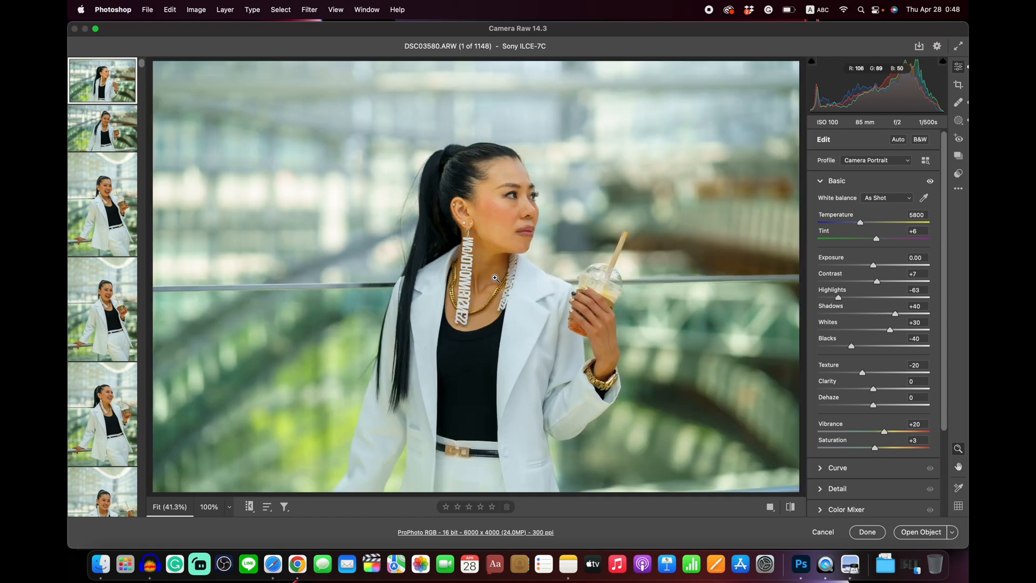
left_click(909, 164)
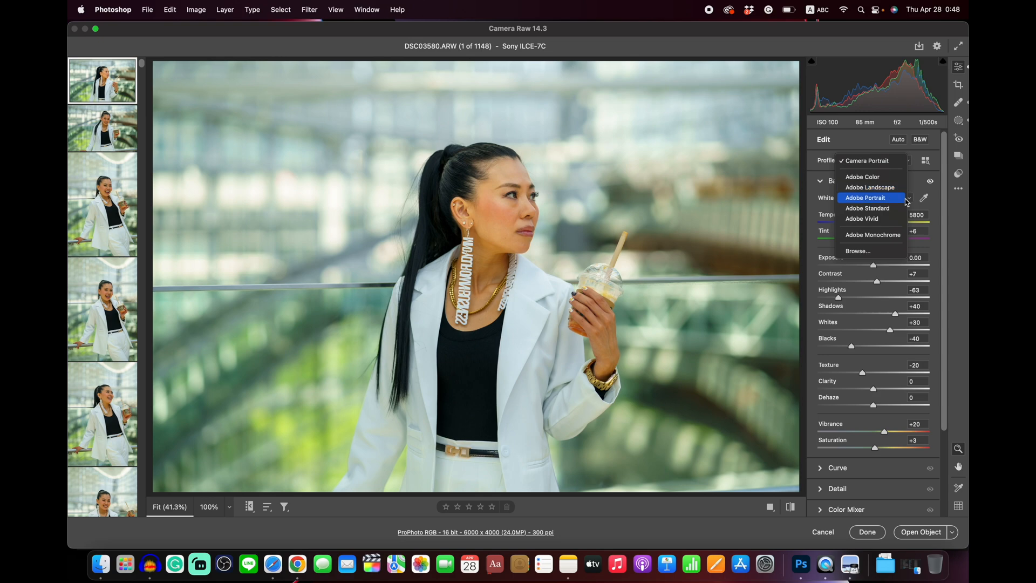
left_click(901, 251)
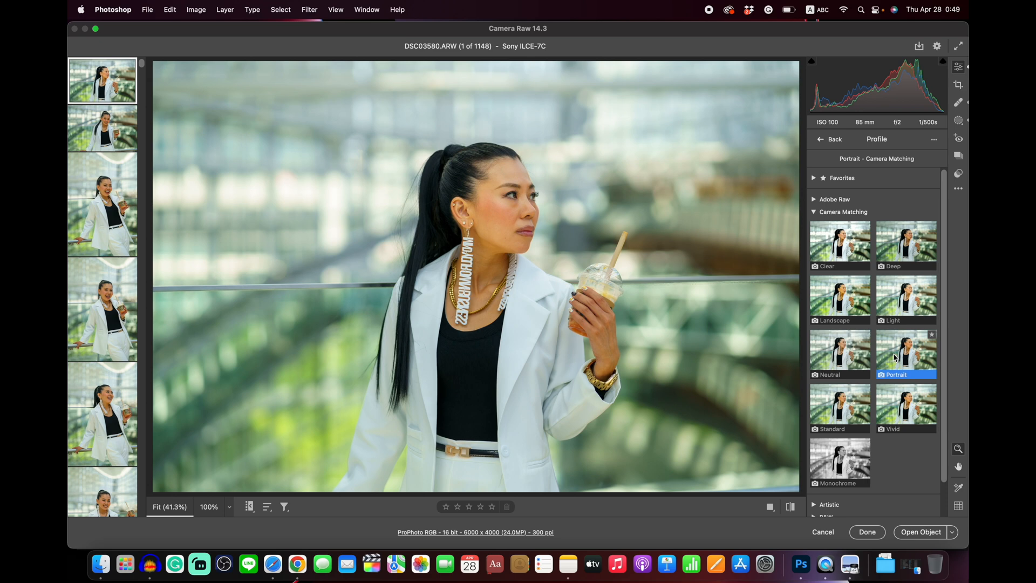
left_click(828, 139)
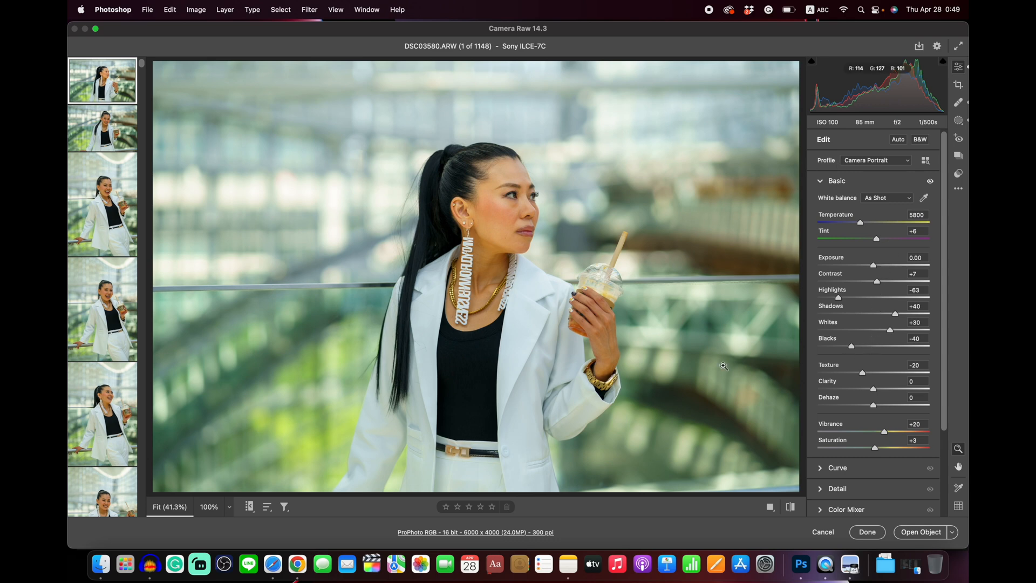
Mark DSC03603.ARW and DSC03604.ARW for deletion, keeping DSC03605.ARW unmarked and selected.
mouse_move(106, 232)
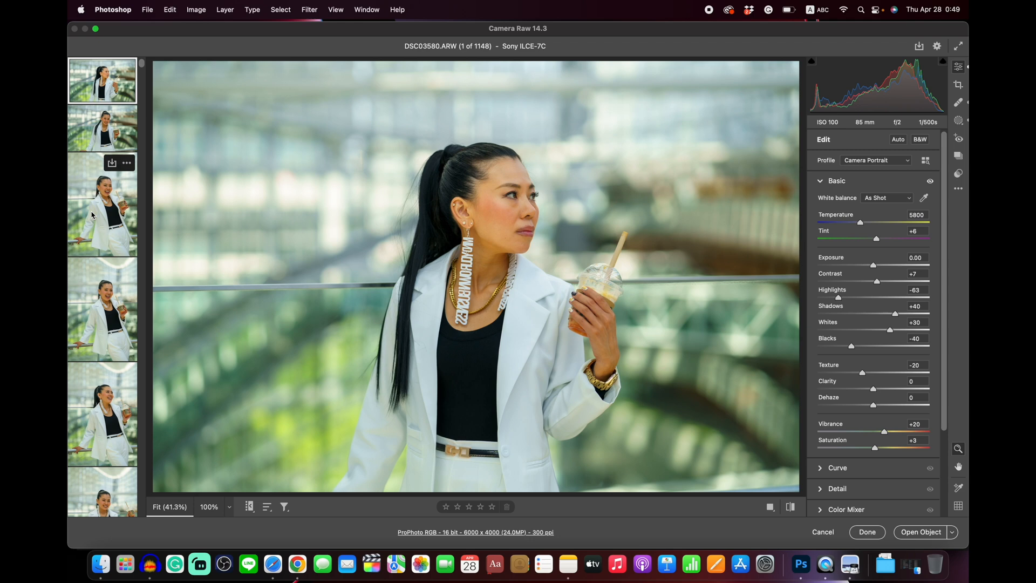
scroll(92, 215, "down", 15)
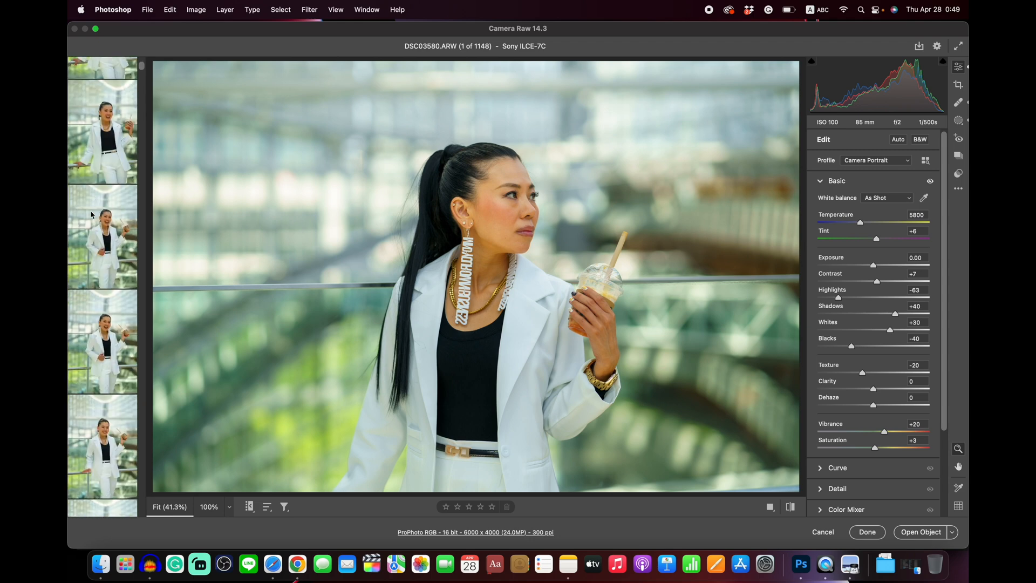
scroll(92, 215, "down", 10)
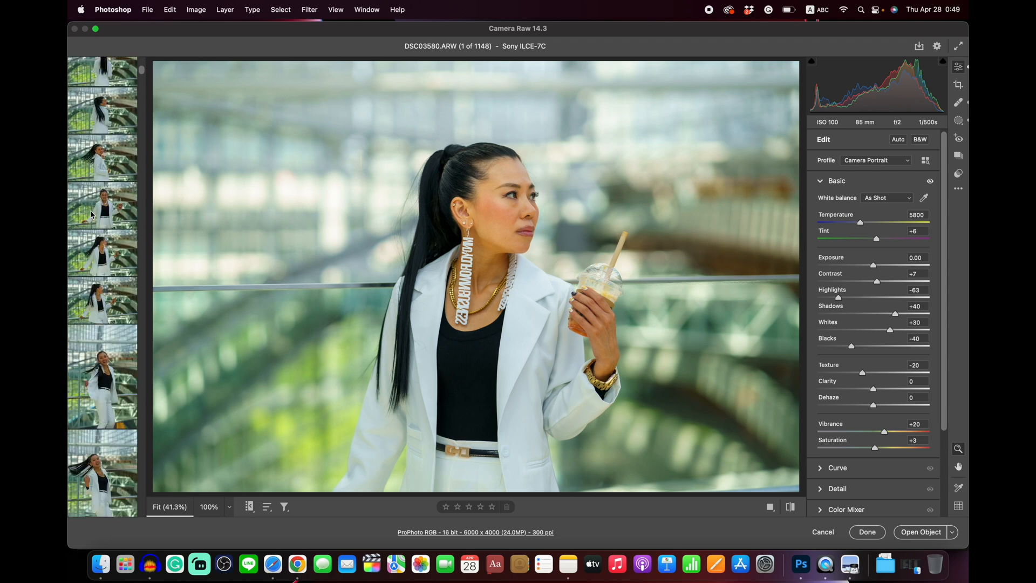
scroll(91, 215, "down", 5)
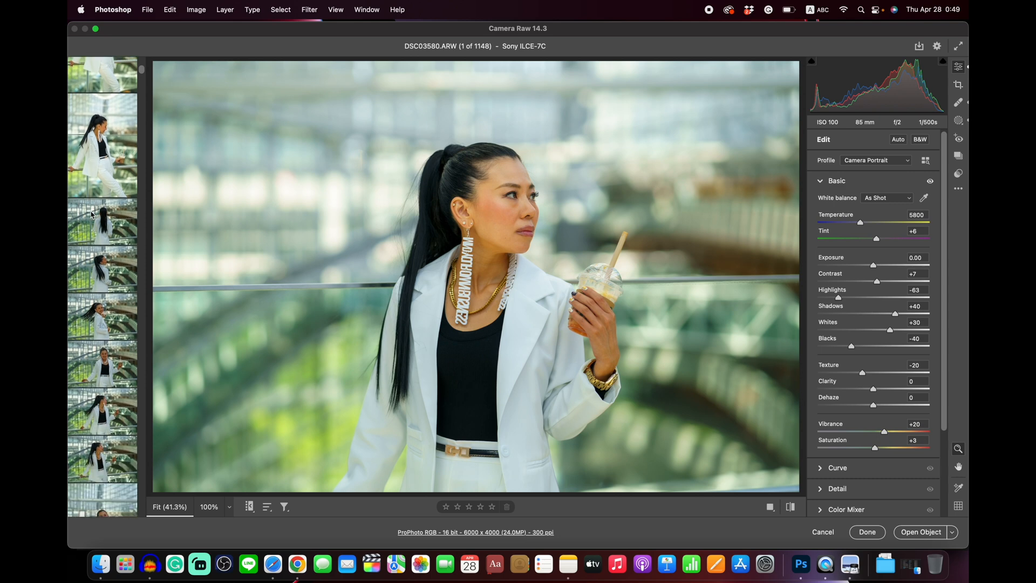
left_click(89, 220)
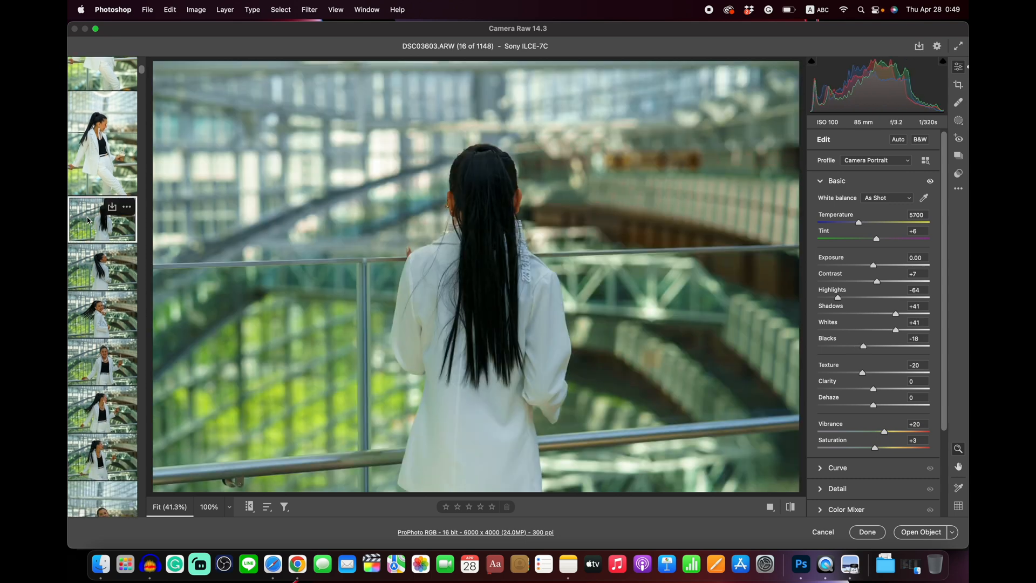
key("Delete")
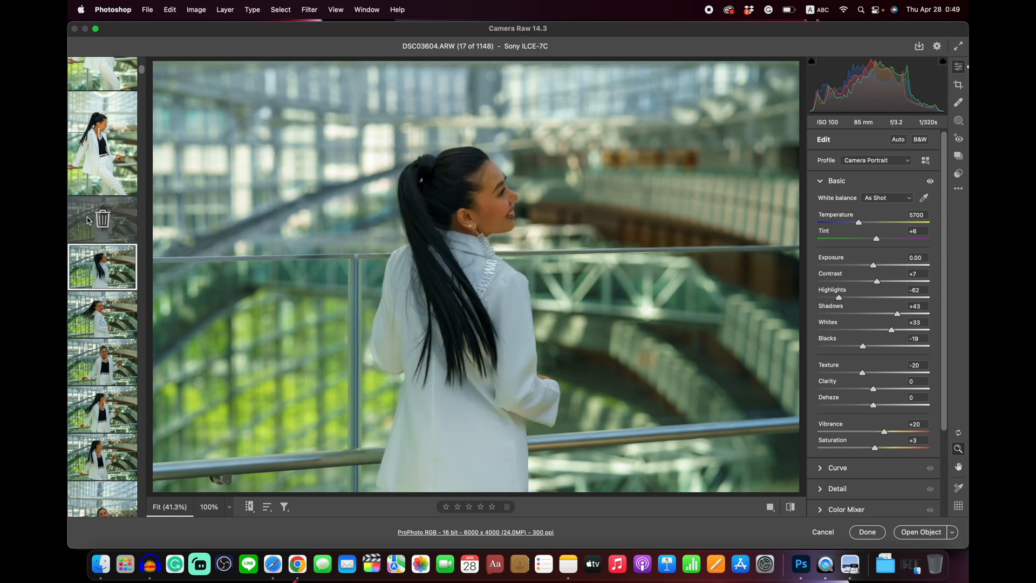
key("Delete")
key("Delete")
key("Left")
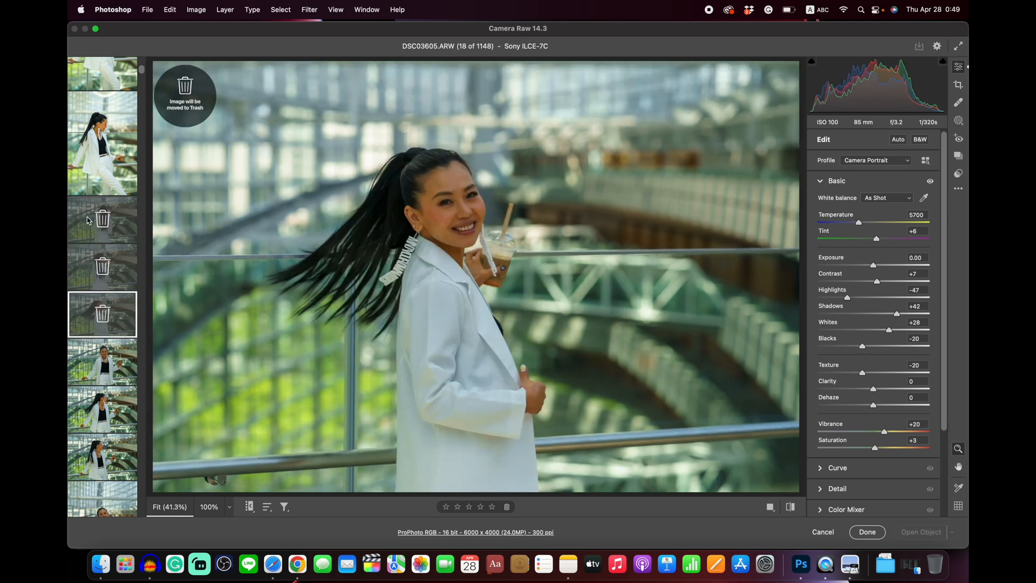
key("Delete")
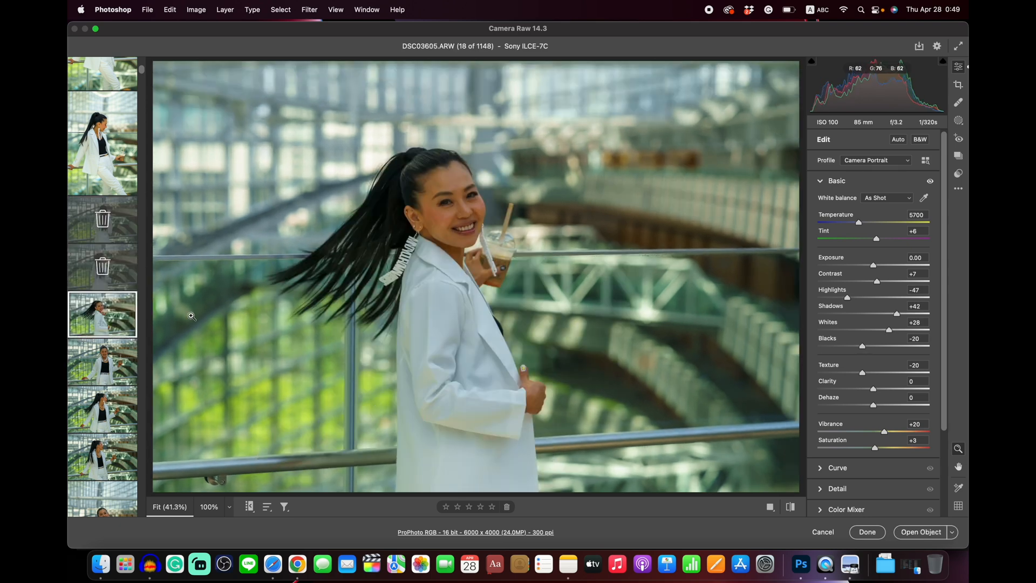
Inspect the face in DSC03605.ARW up close and reset the photo's automatic tone and color adjustments.
left_click(463, 211)
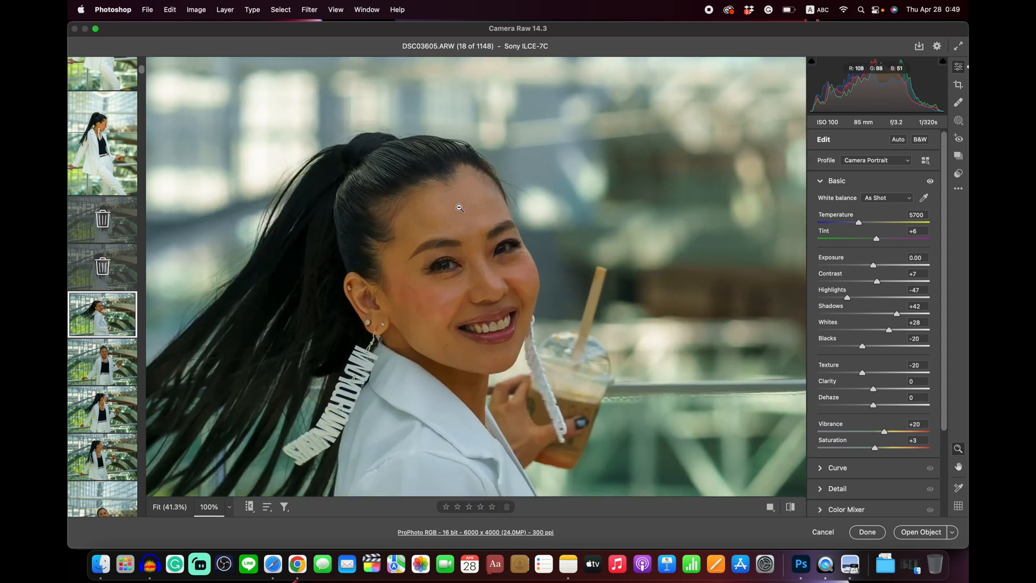
left_click(459, 248)
left_click(959, 85)
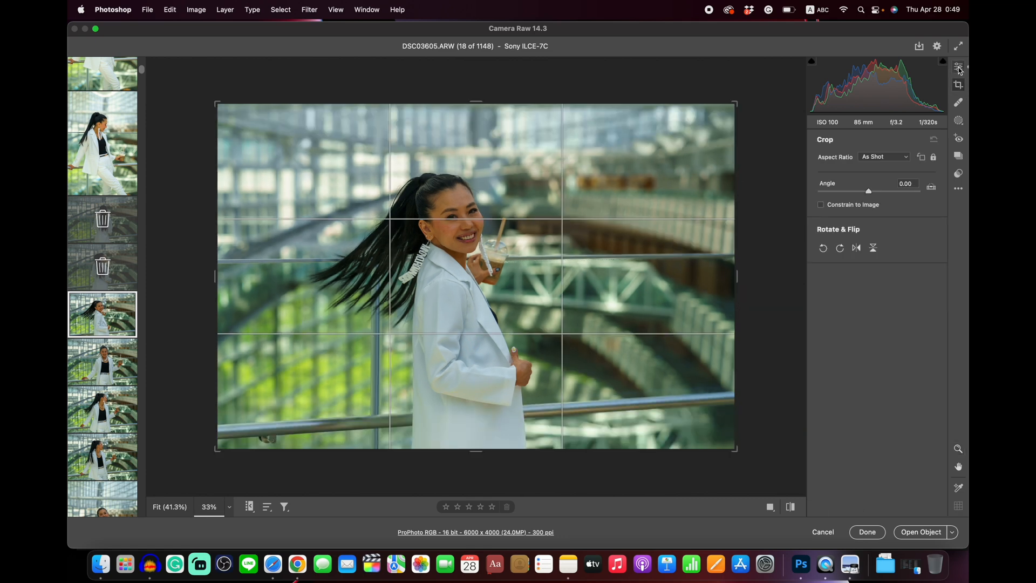
left_click(958, 66)
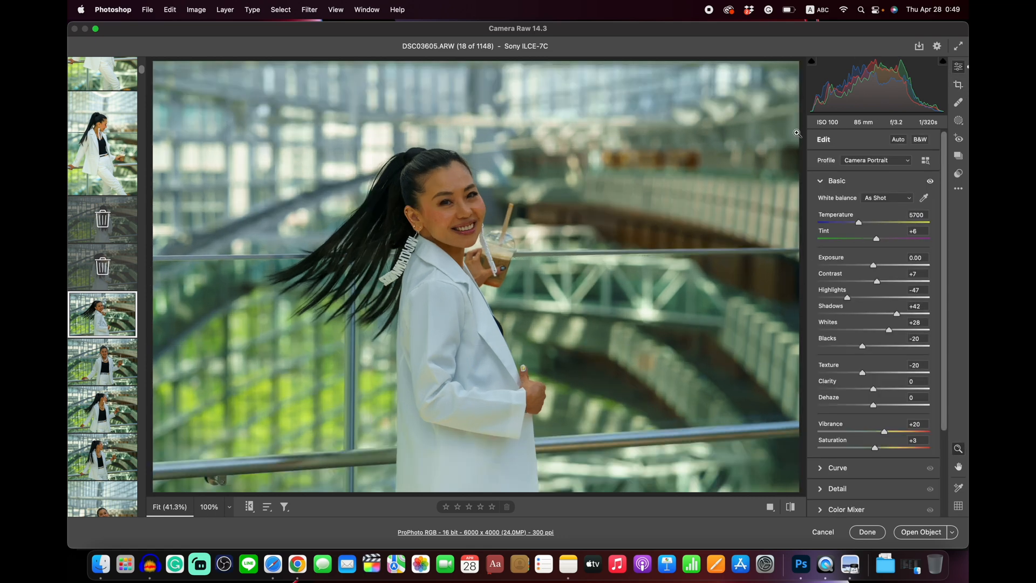
left_click(898, 140)
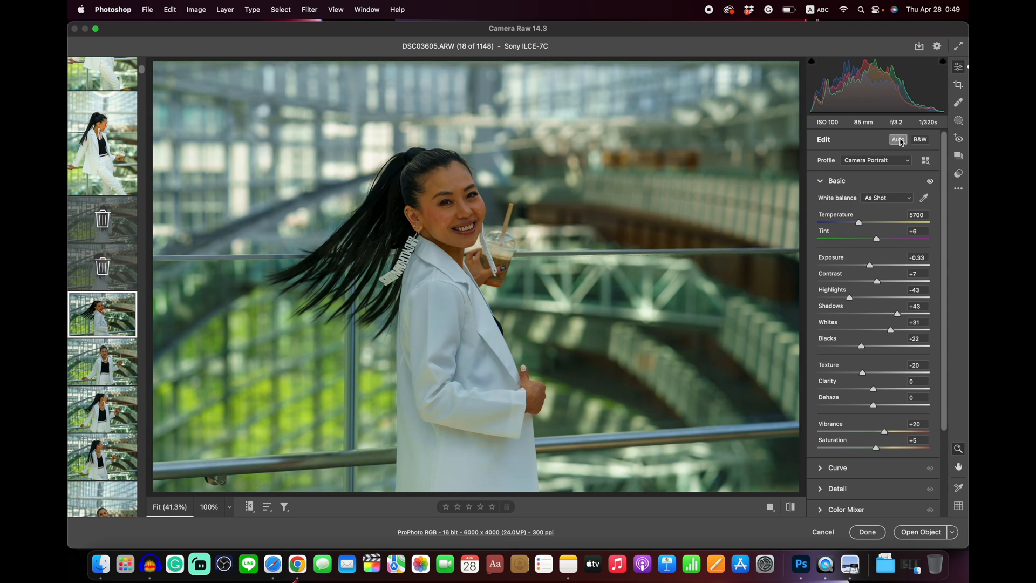
left_click(899, 140)
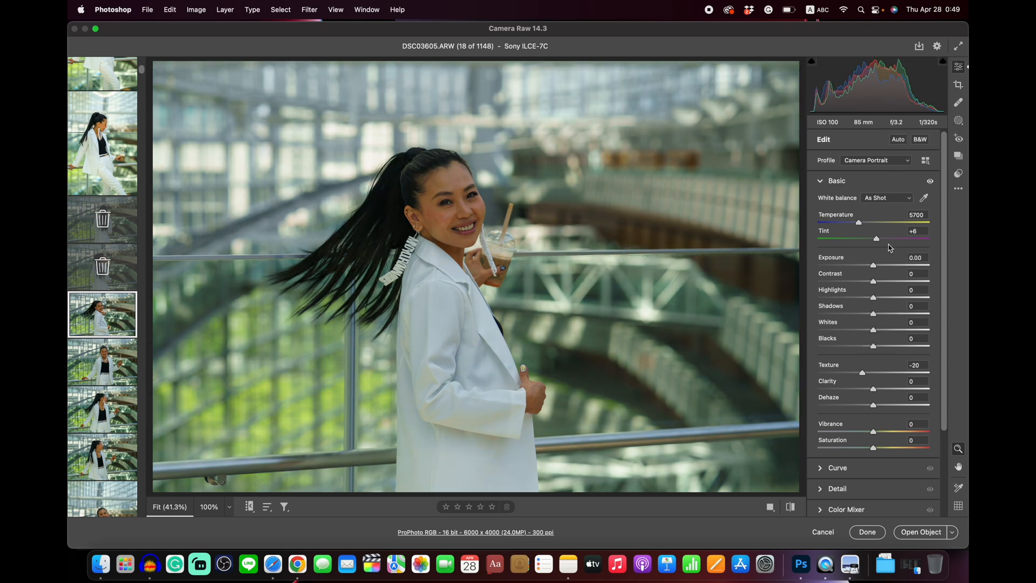
Browse the Adobe Raw profiles and apply the Adobe Color profile to DSC03605.ARW.
left_click(909, 161)
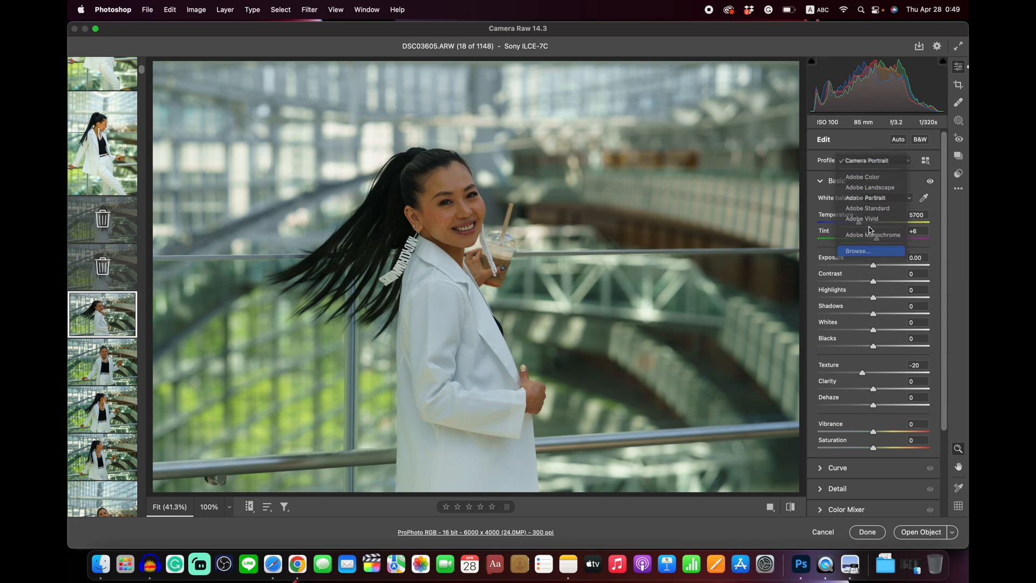
left_click(872, 251)
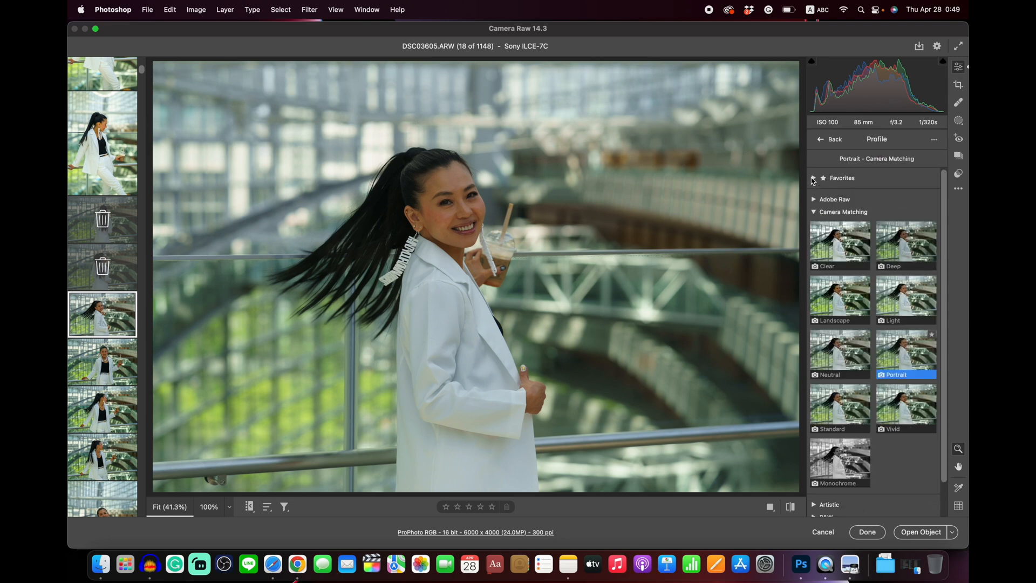
left_click(815, 199)
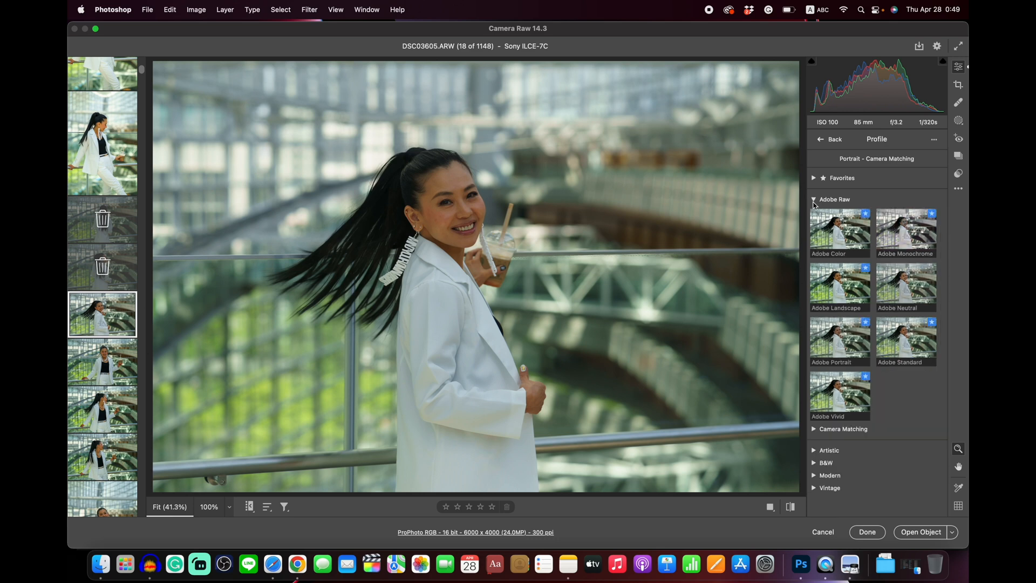
left_click(830, 233)
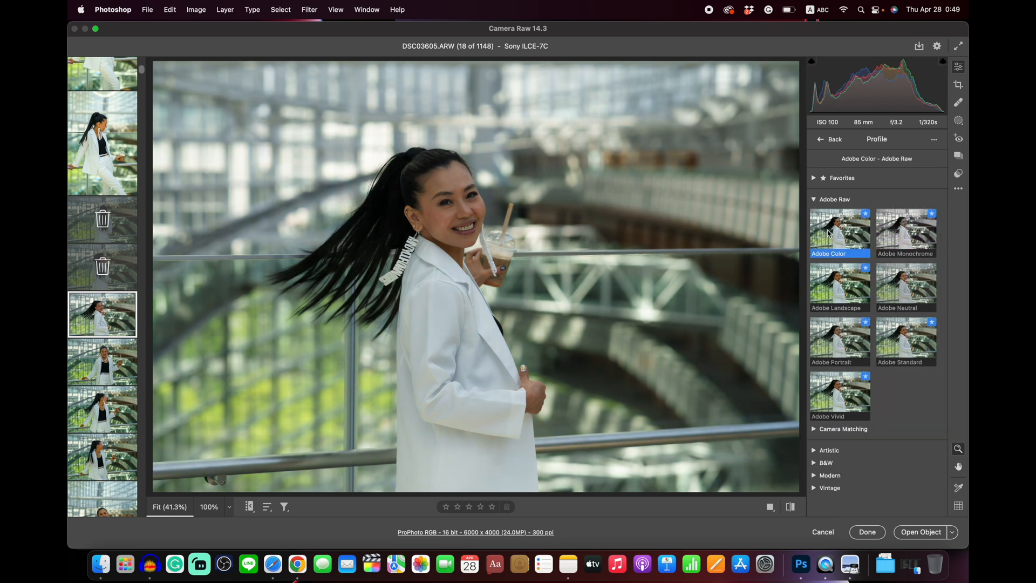
left_click(819, 140)
Turn off chromatic aberration removal and the Upright geometry correction for DSC03605.ARW.
scroll(888, 376, "down", 3)
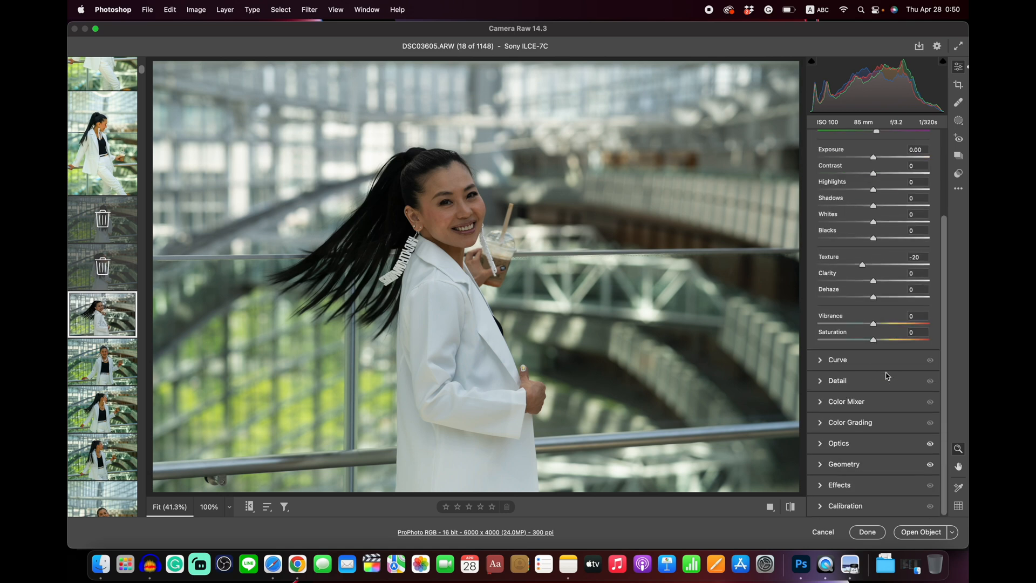
left_click(823, 444)
left_click(823, 266)
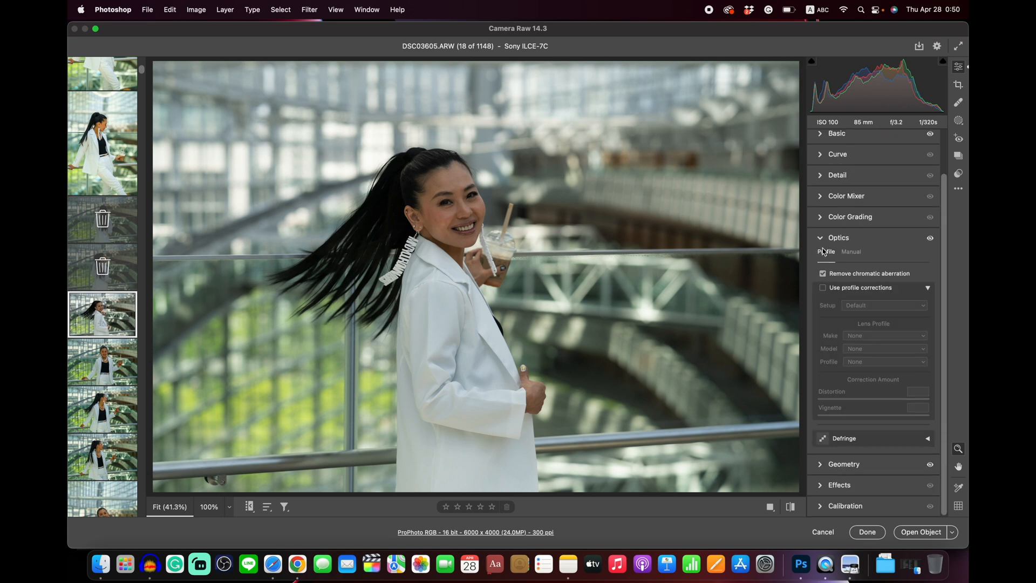
left_click(823, 273)
left_click(822, 238)
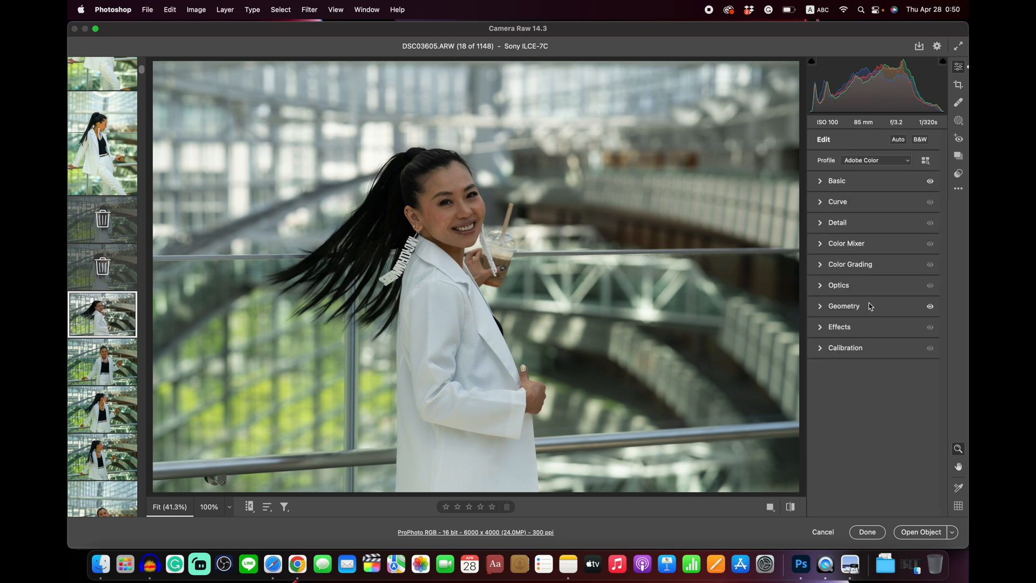
left_click(821, 307)
left_click(848, 324)
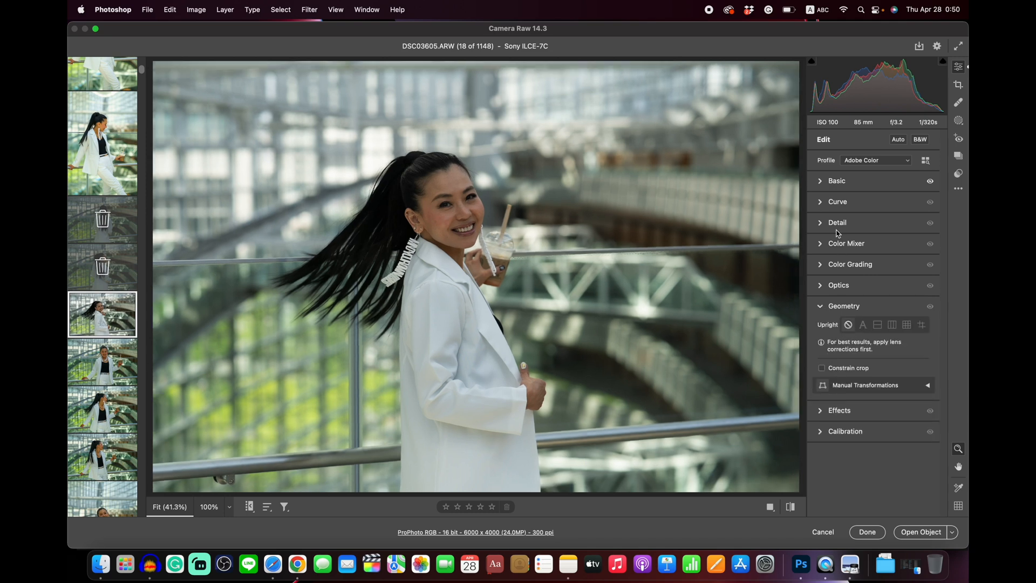
View the face at 100% and apply the automatic tone and color settings, switching them off and on to compare.
left_click(820, 181)
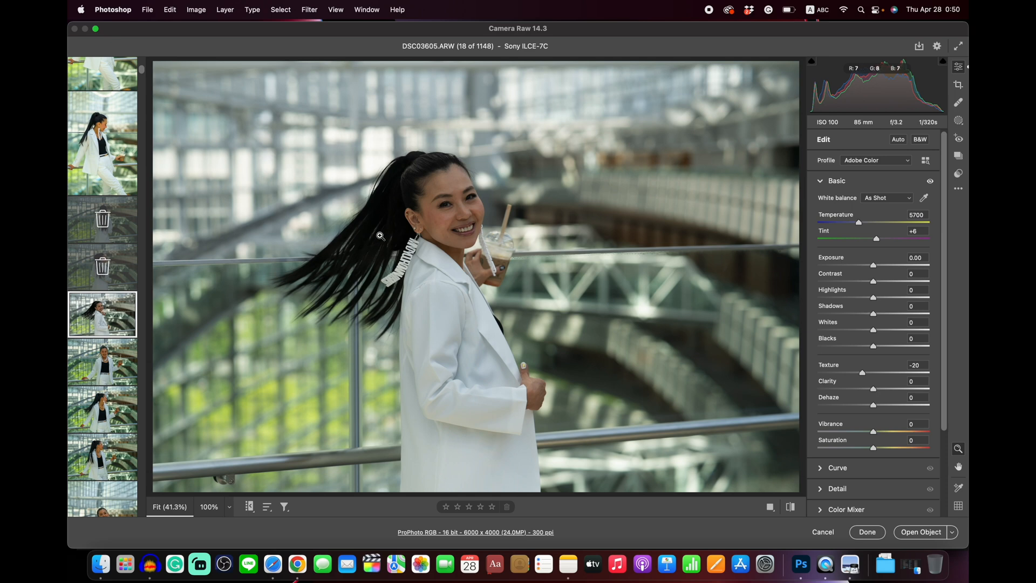
left_click(388, 220)
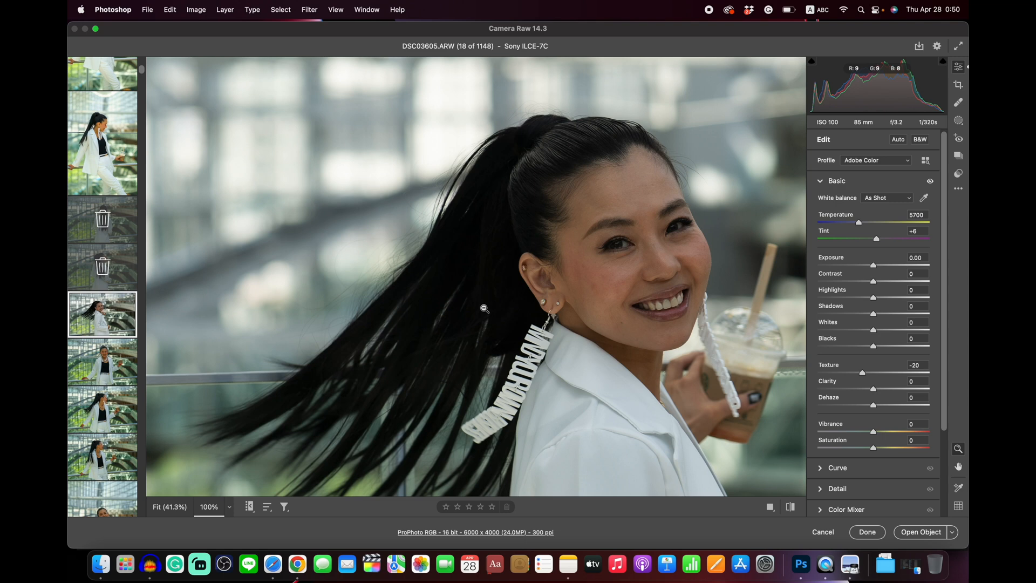
scroll(485, 308, "down", 2)
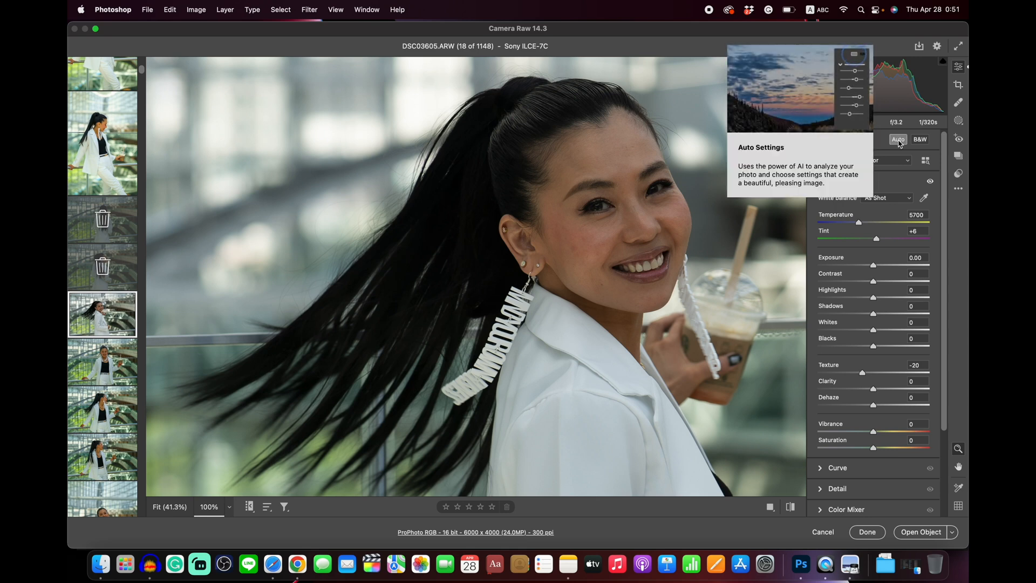
left_click(899, 140)
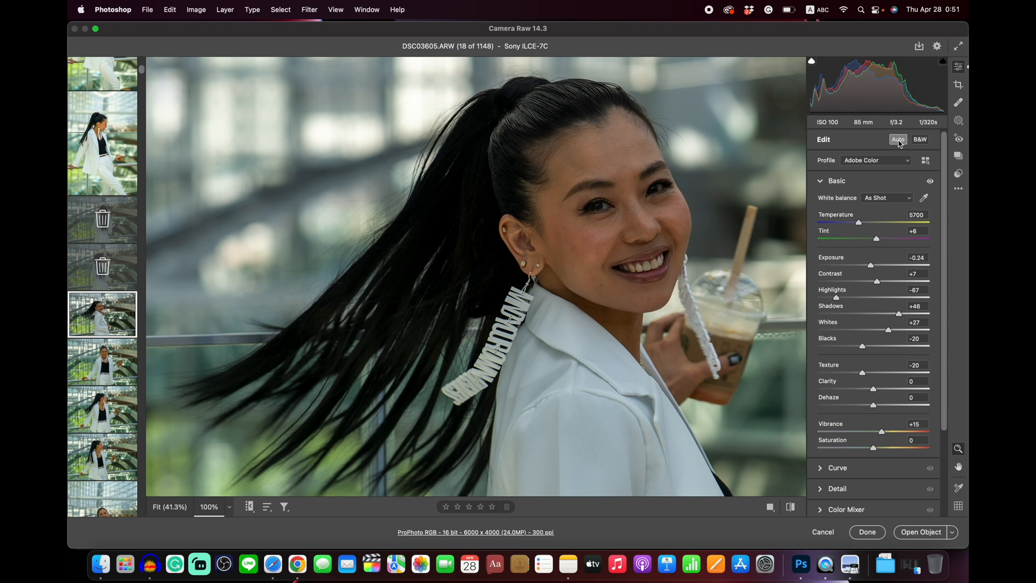
left_click(898, 140)
left_click(898, 141)
left_click(899, 140)
left_click(899, 140)
left_click(899, 140)
left_click(898, 140)
left_click(899, 141)
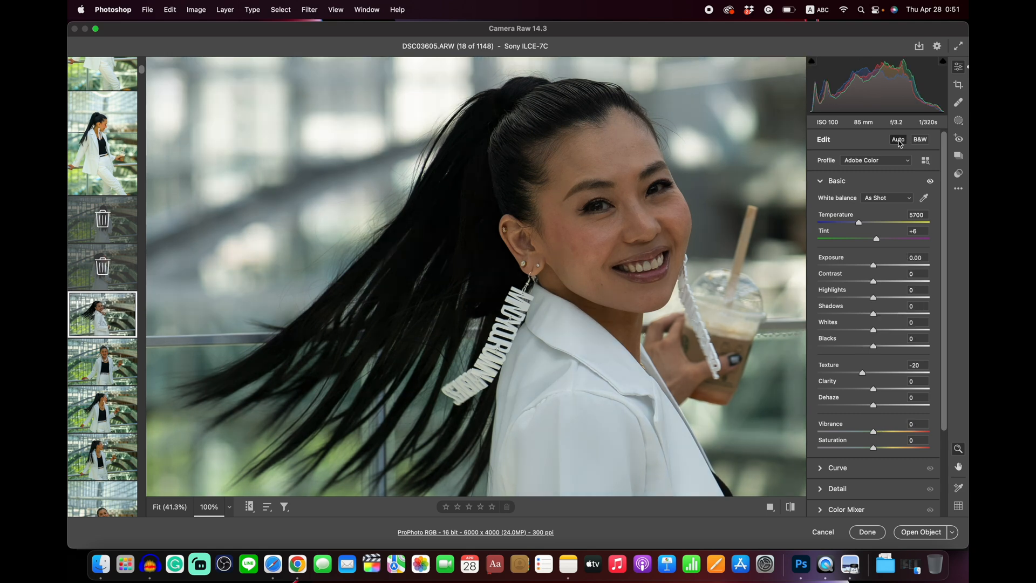
left_click(898, 140)
left_click(899, 140)
left_click(898, 140)
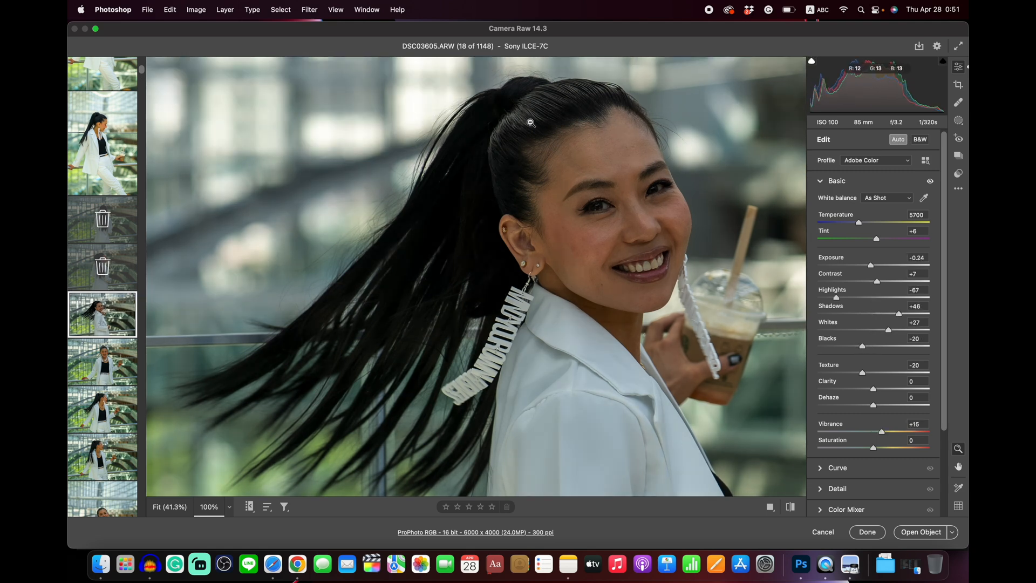
left_click(899, 141)
left_click(898, 141)
Check the settings of DSC03602.ARW, and set DSC03605.ARW to exposure +0.20, vibrance +21 and saturation +3.
left_click(116, 163)
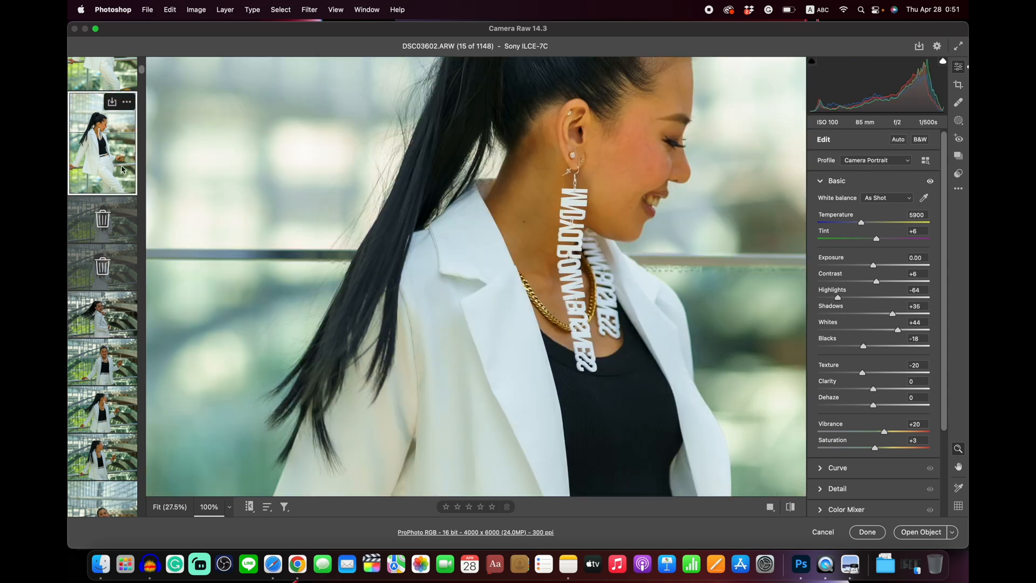
left_click(89, 317)
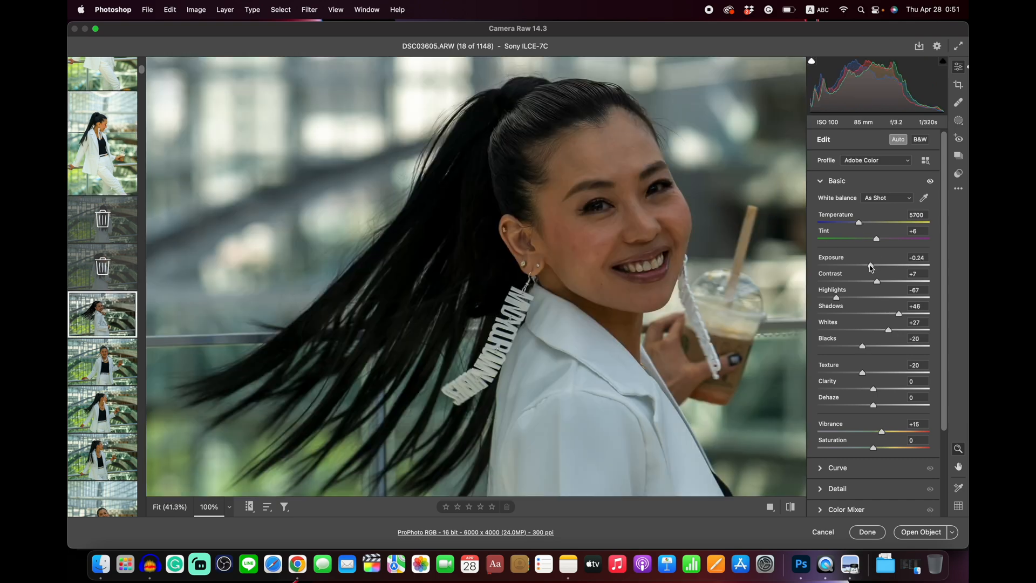
left_click_drag(870, 267, 876, 268)
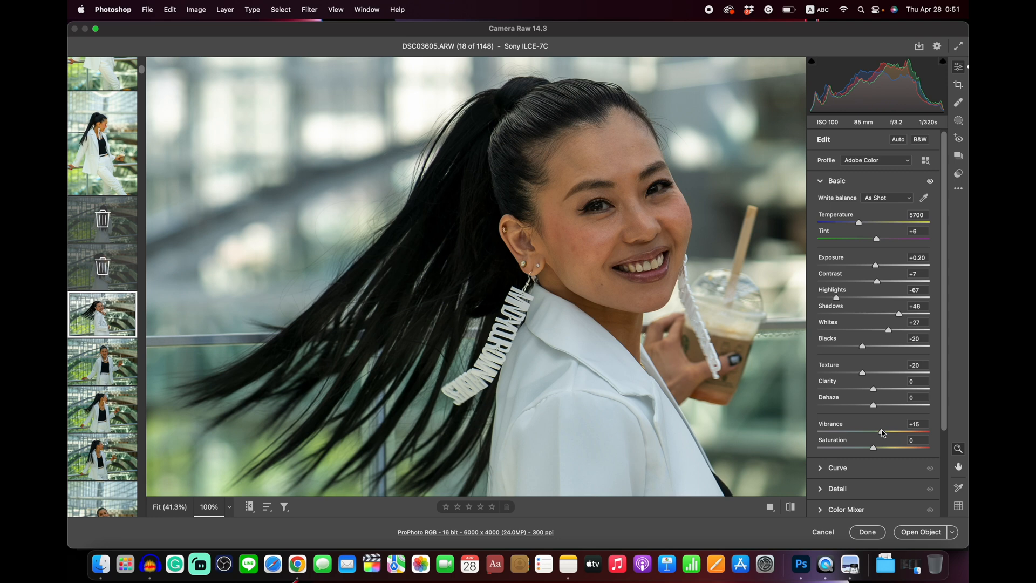
mouse_move(882, 433)
left_mouse_down()
mouse_move(883, 450)
mouse_move(949, 442)
mouse_move(875, 450)
left_mouse_up()
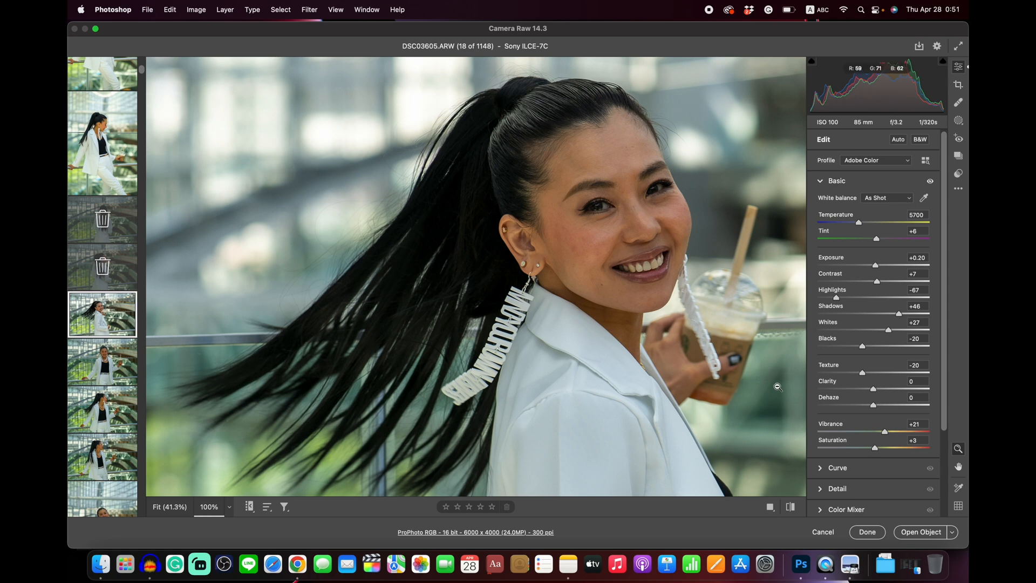
Try Texture at 0 and -100 on the portrait, and return it to -20.
mouse_move(862, 372)
left_mouse_down()
mouse_move(884, 377)
mouse_move(874, 376)
left_mouse_up()
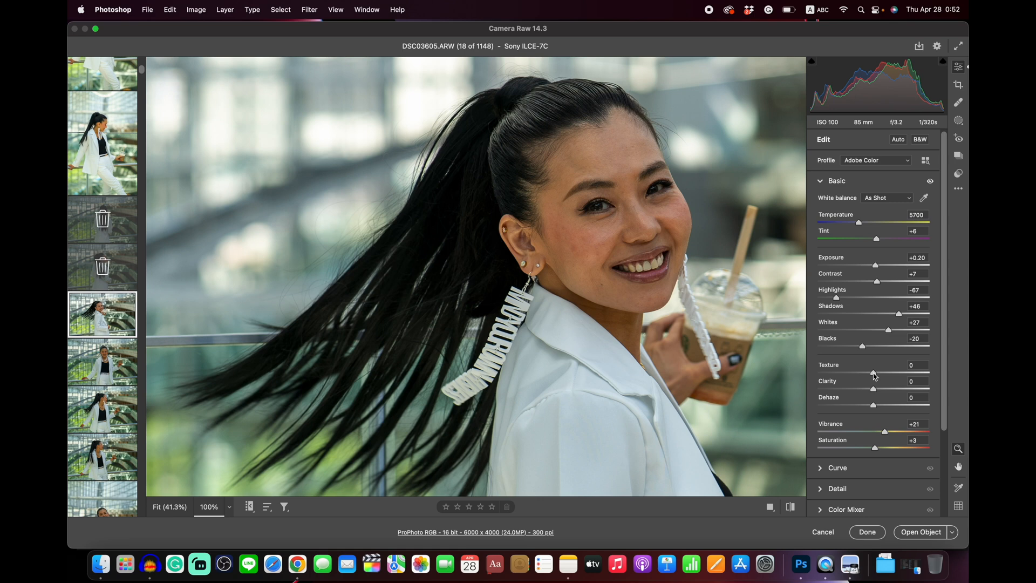
left_click_drag(875, 376, 772, 366)
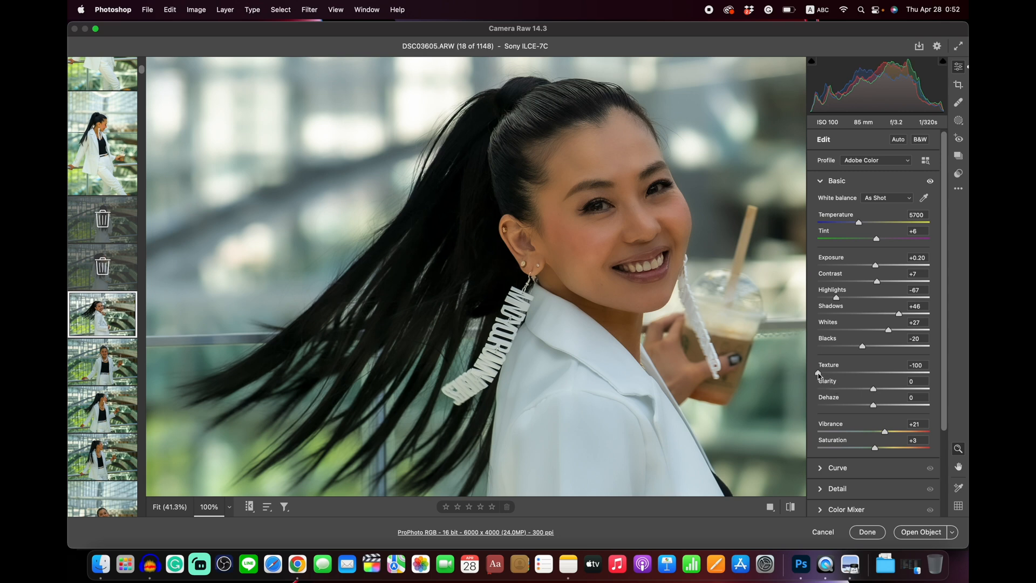
left_click_drag(818, 373, 863, 378)
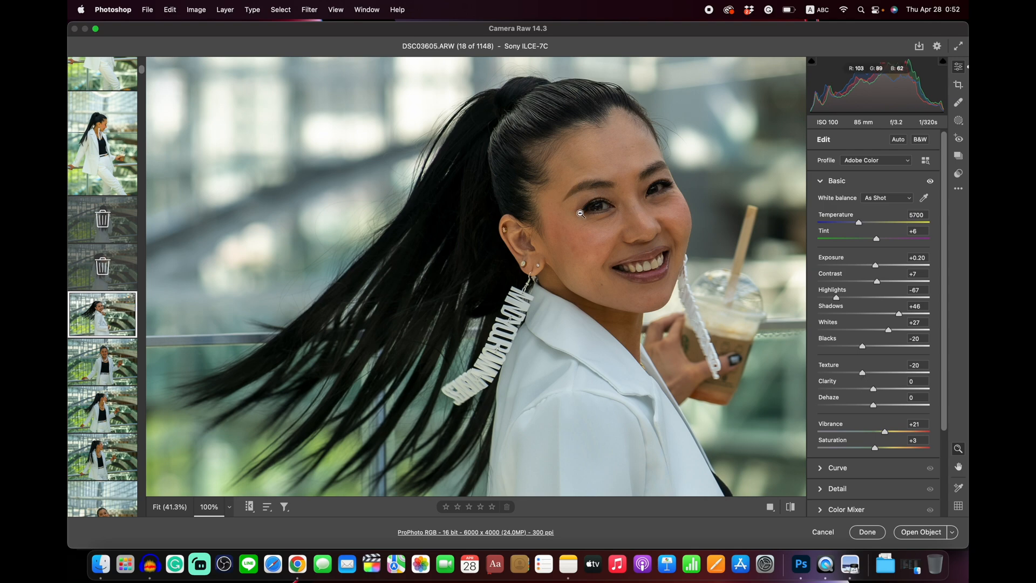
Magnify the face to about 198%, compare the skin with Texture at -100, and restore Texture to -20.
left_click(583, 218)
left_click(498, 229)
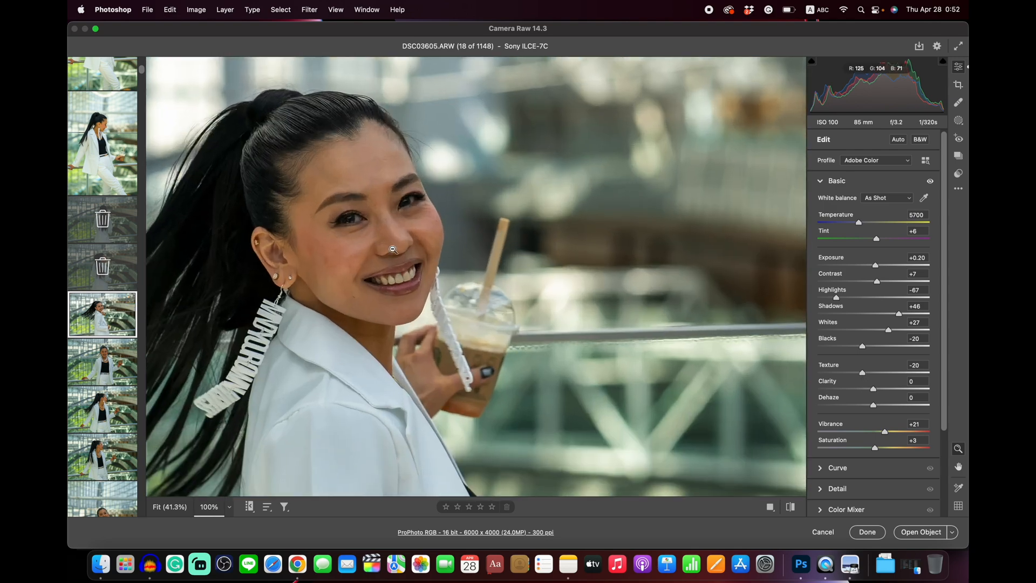
scroll(393, 250, "up", 5)
scroll(393, 250, "left", 8)
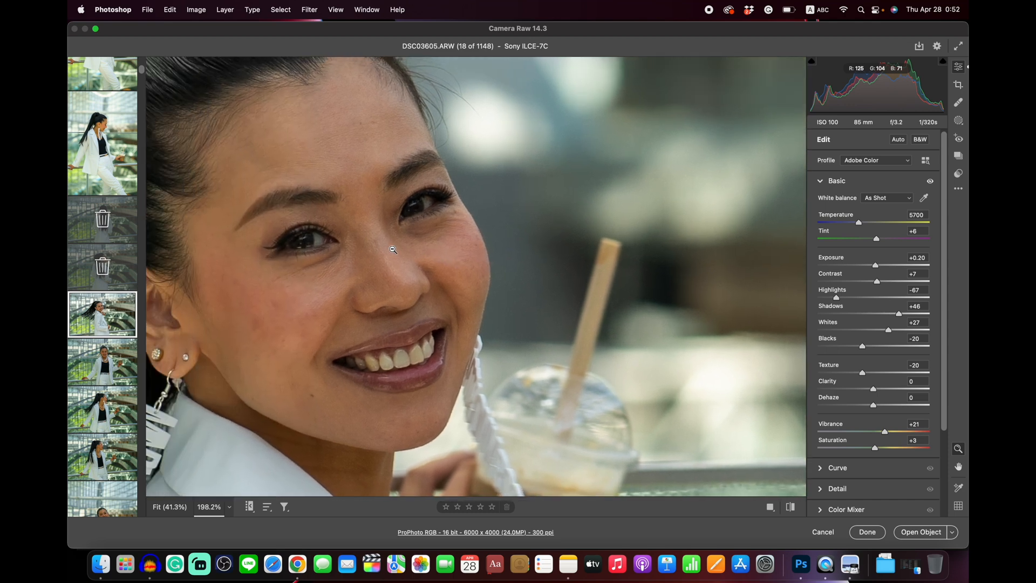
scroll(393, 249, "up", 2)
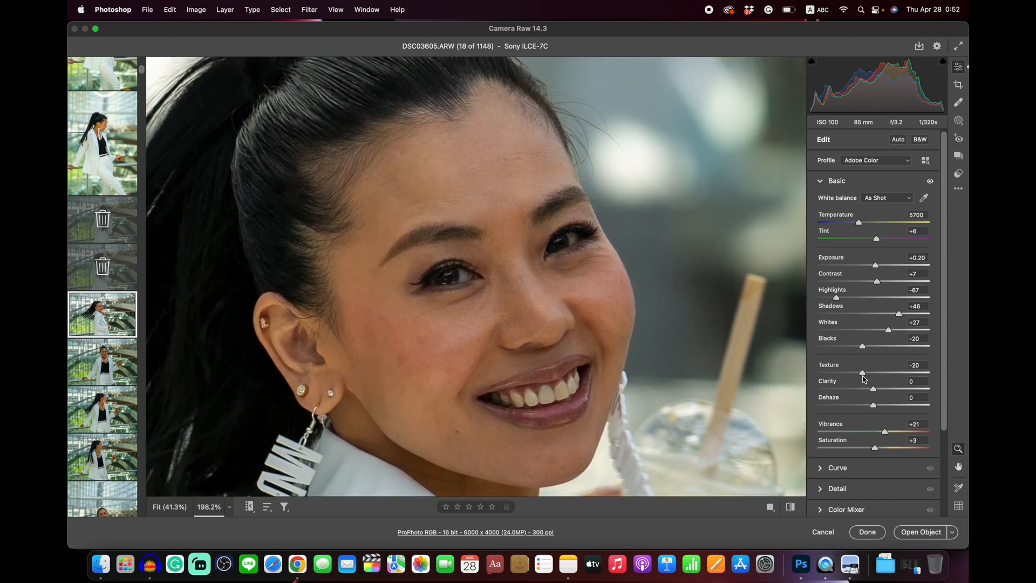
left_click_drag(864, 376, 726, 386)
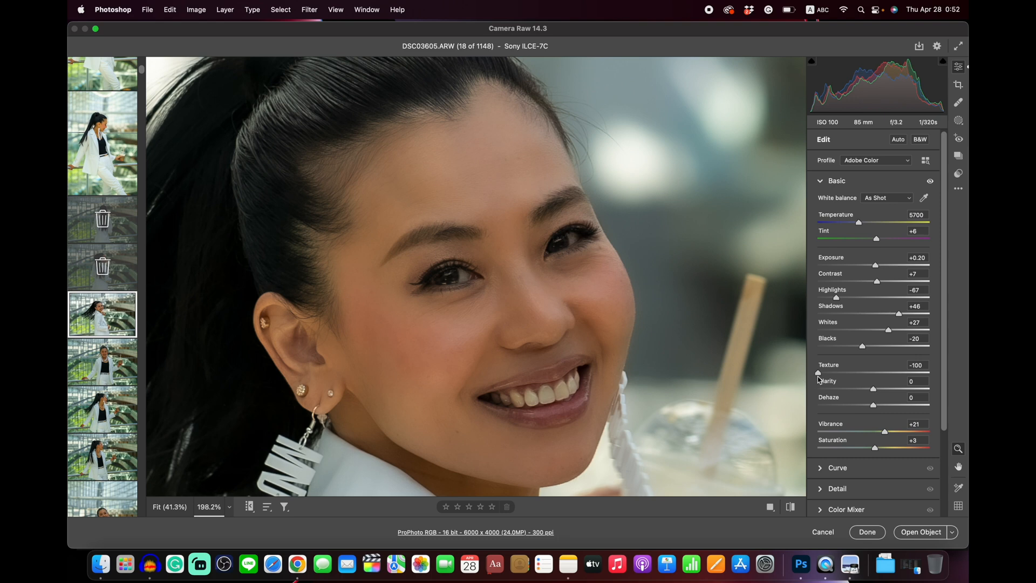
left_click_drag(819, 374, 862, 383)
Raise the exposure to +0.50 and set the vibrance to +20, judging the result on the whole photo.
left_click_drag(879, 268, 880, 269)
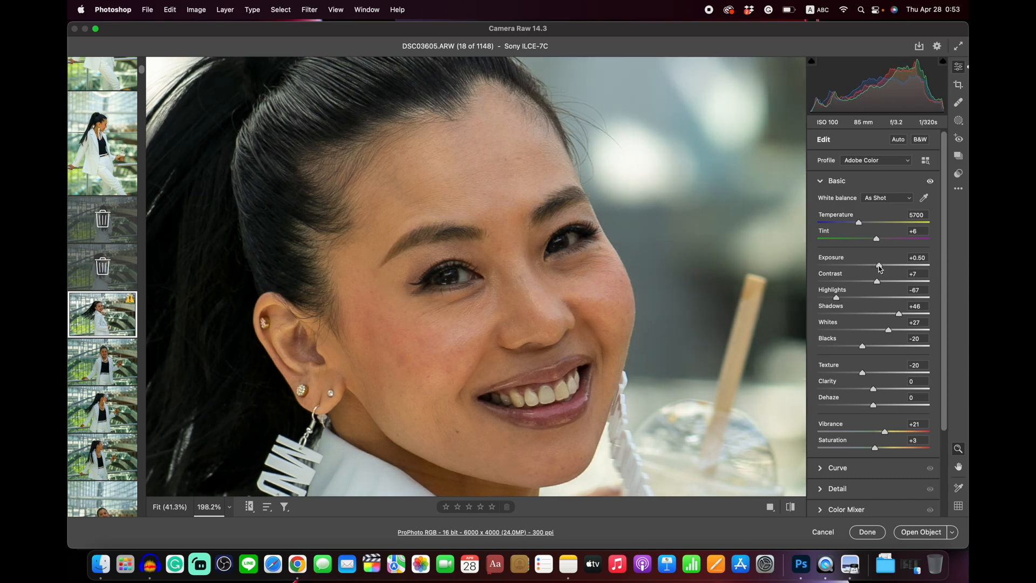
left_click(530, 347)
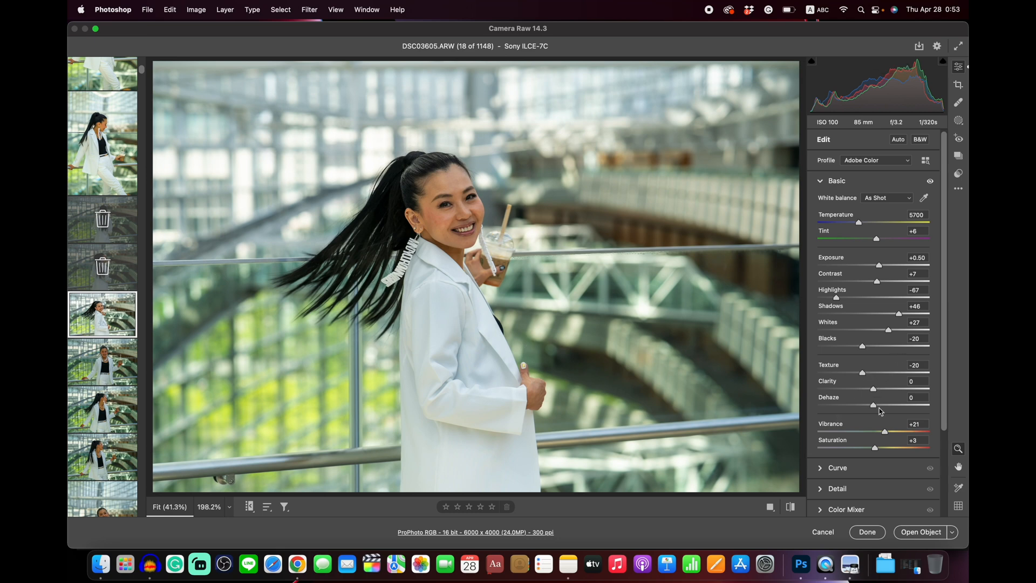
left_click(884, 432)
Enable Remove chromatic aberration and Use profile corrections in the Optics settings of DSC03605.ARW.
scroll(840, 408, "down", 5)
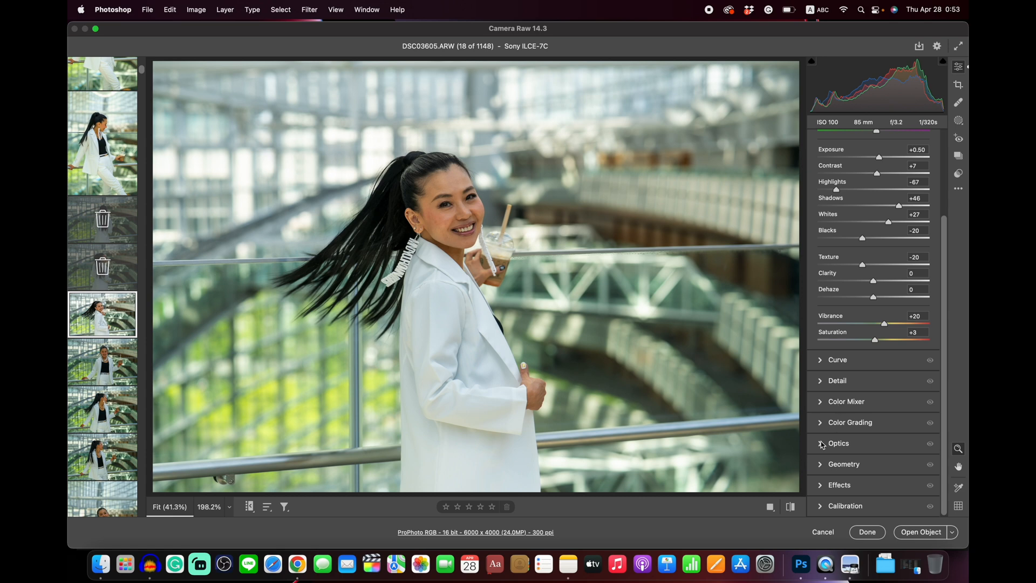
left_click(822, 443)
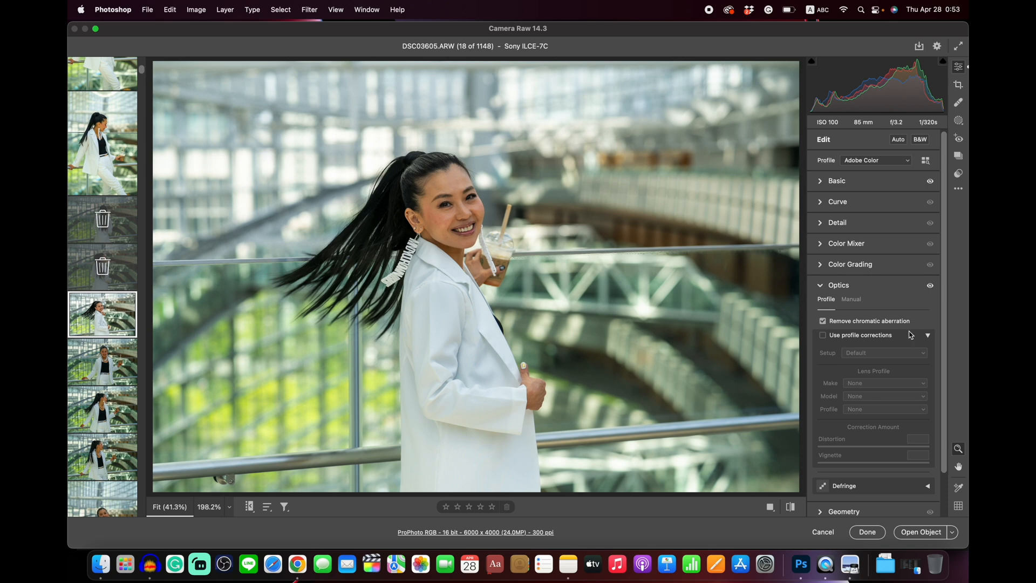
left_click(823, 336)
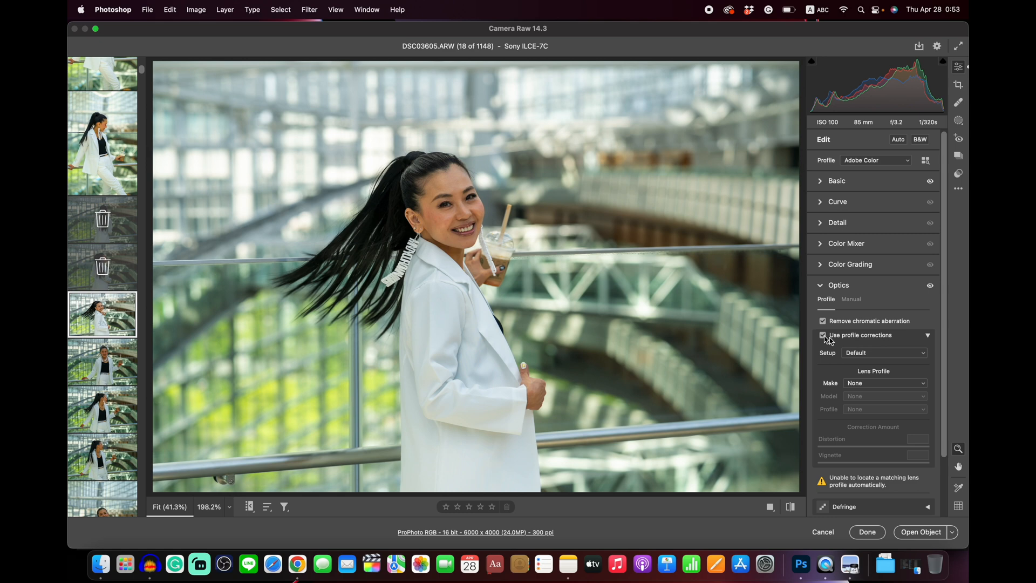
scroll(879, 387, "down", 3)
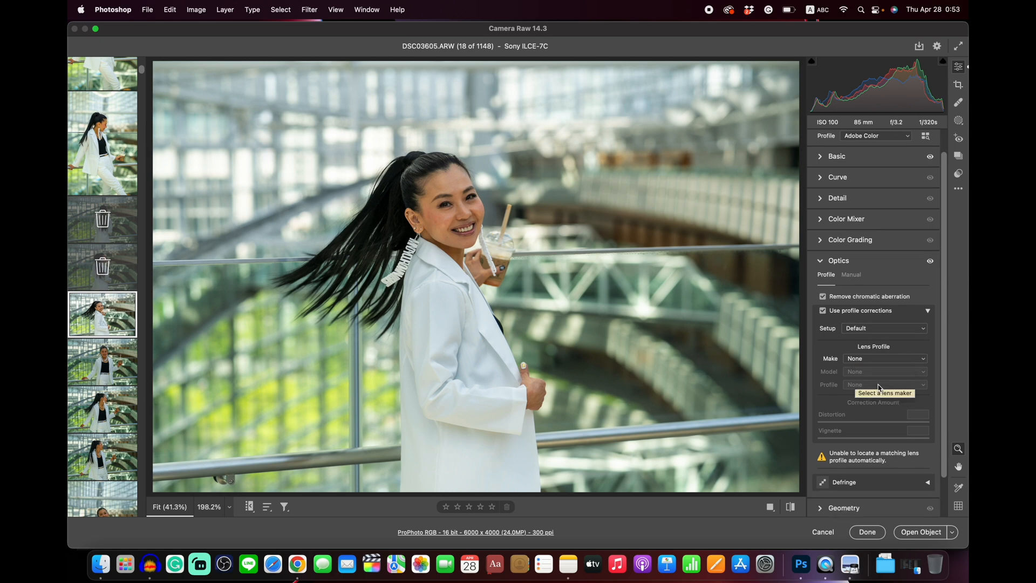
scroll(879, 387, "down", 1)
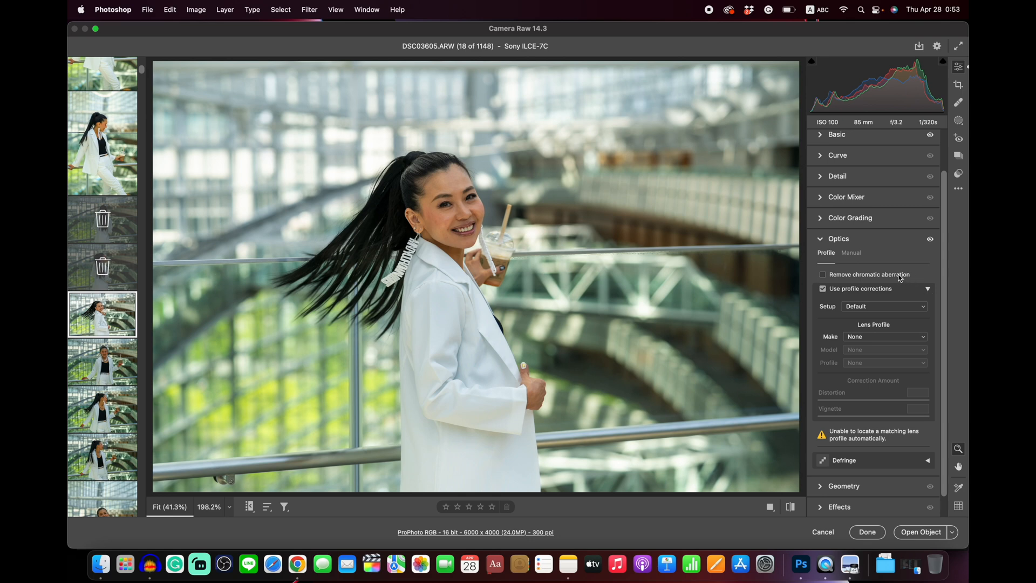
scroll(834, 408, "down", 1)
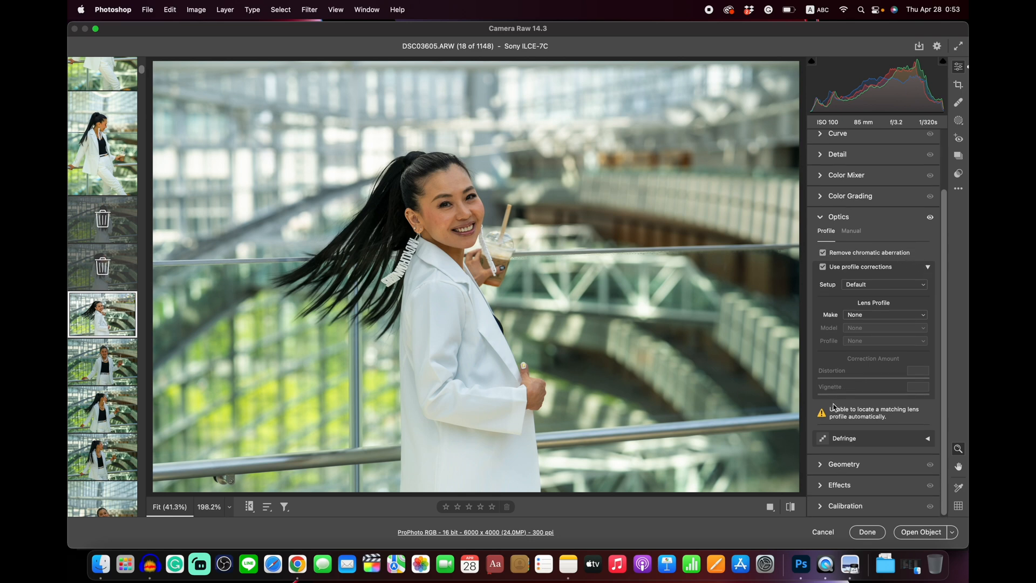
Set the Defringe Purple Amount and Green Amount to 10 in the Optics settings.
left_click(928, 440)
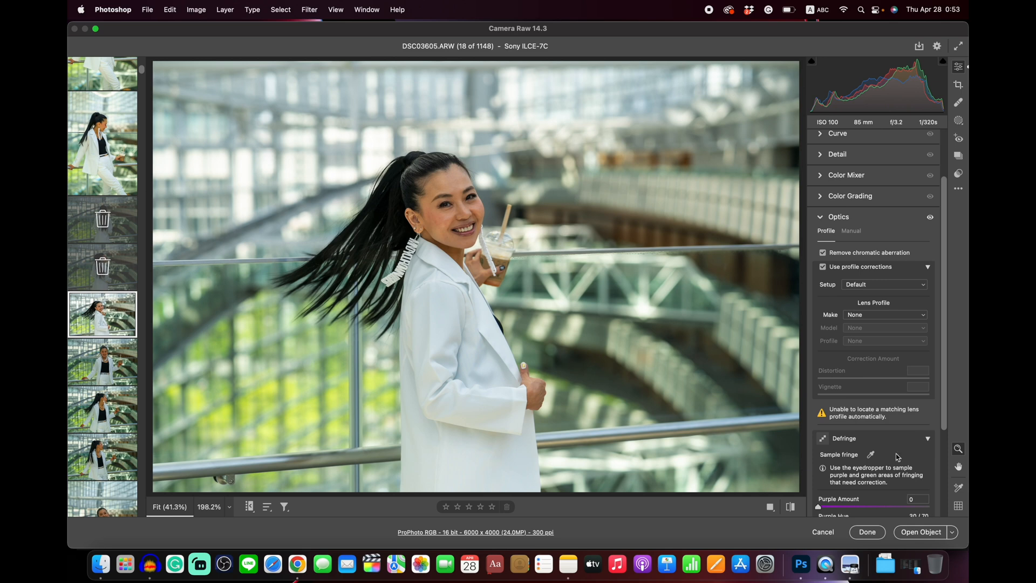
scroll(885, 459, "down", 4)
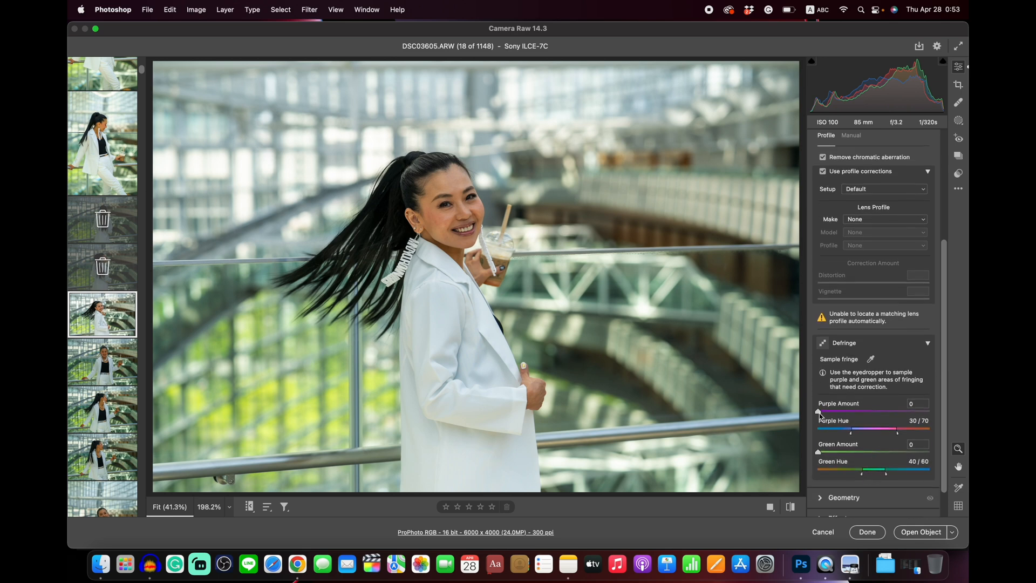
left_click_drag(836, 411, 870, 411)
left_click_drag(848, 455, 871, 455)
Magnify the portrait to about 198% and heal the larger blemishes on the cheek nearer the ear with the Heal tool at size 9.
left_click(374, 173)
scroll(543, 268, "down", 10)
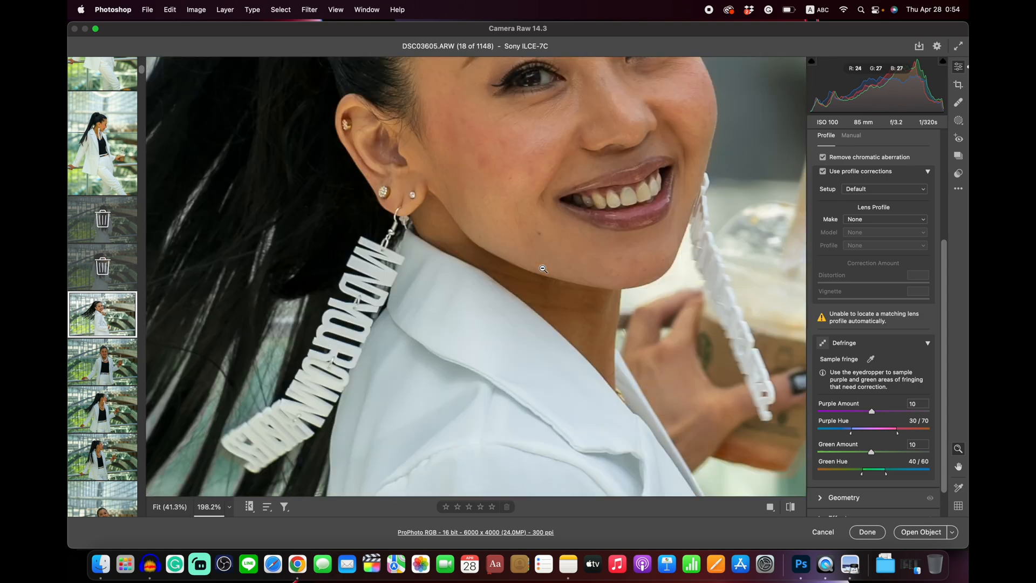
scroll(543, 269, "down", 5)
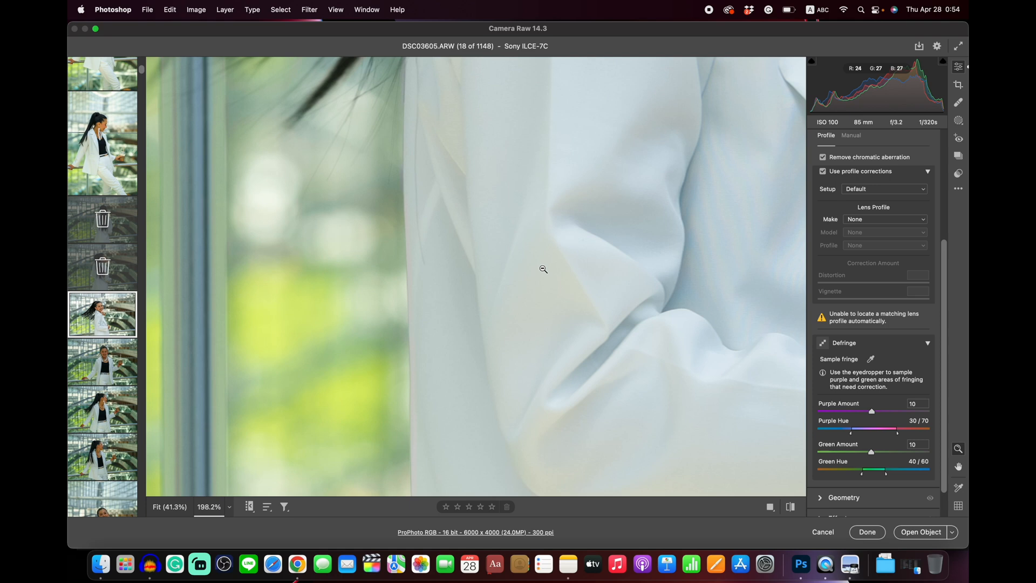
scroll(543, 268, "up", 10)
scroll(543, 269, "up", 10)
scroll(543, 269, "left", 5)
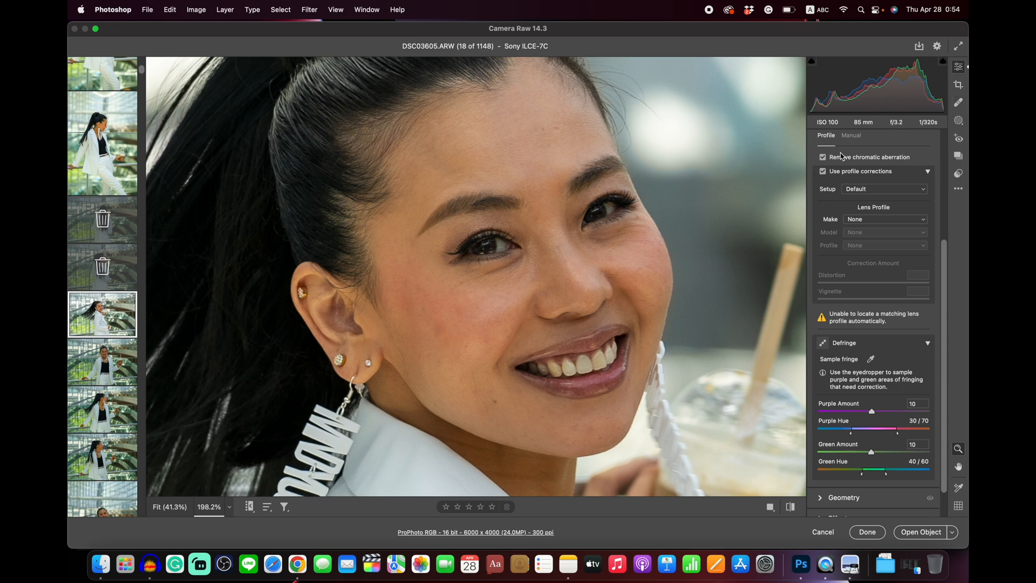
left_click(959, 103)
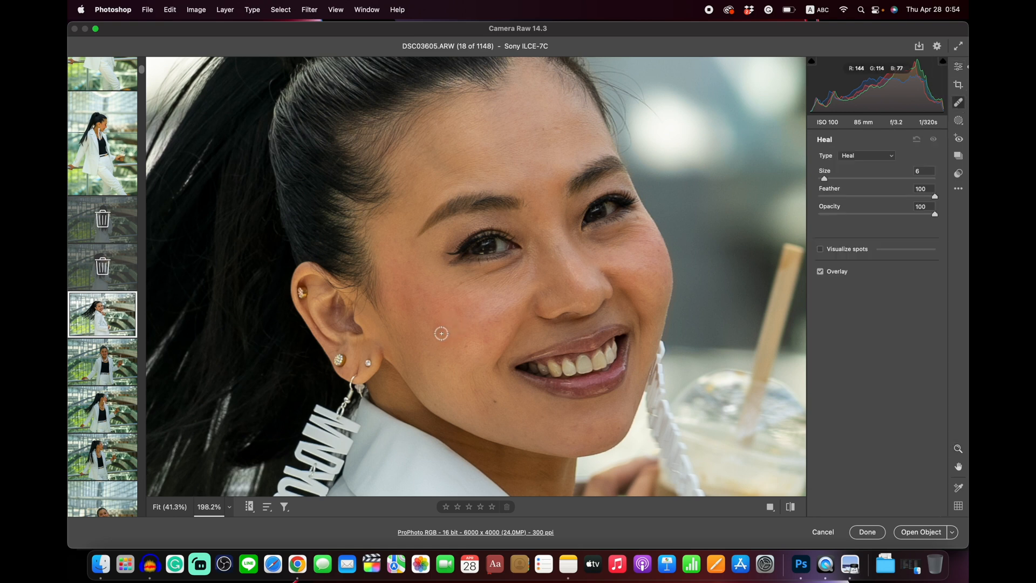
key("bracketright")
key("bracketright")
key("bracketleft")
left_click(437, 331)
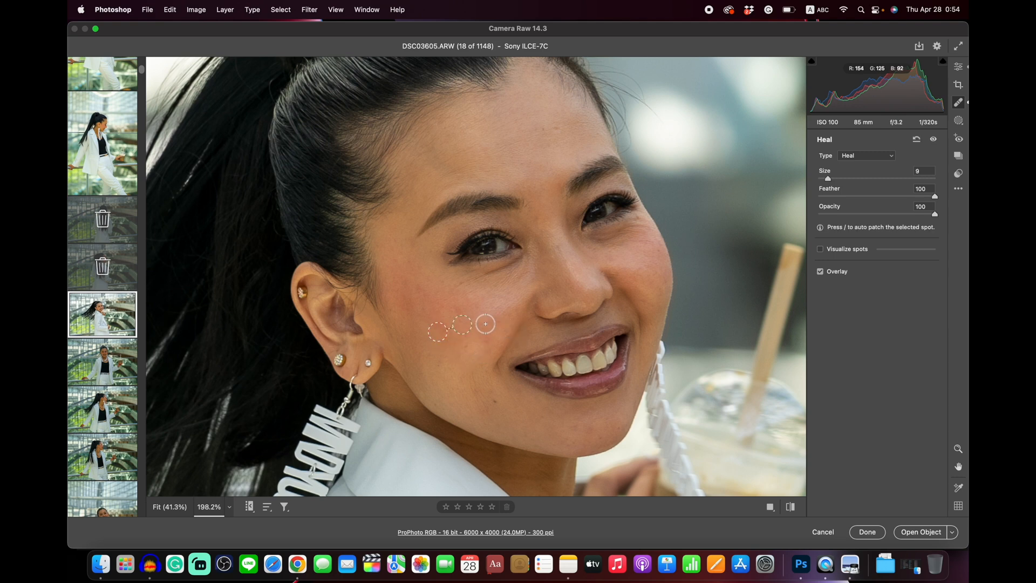
left_click(458, 308)
left_click(496, 320)
left_click(488, 339)
Heal two small spots lower on the same cheek at size 5, and delete the heal spot placed on the chin mole.
key("bracketleft")
key("bracketleft")
key("bracketleft")
key("bracketleft")
left_click(467, 346)
left_click(457, 355)
left_click(495, 401)
key("BackSpace")
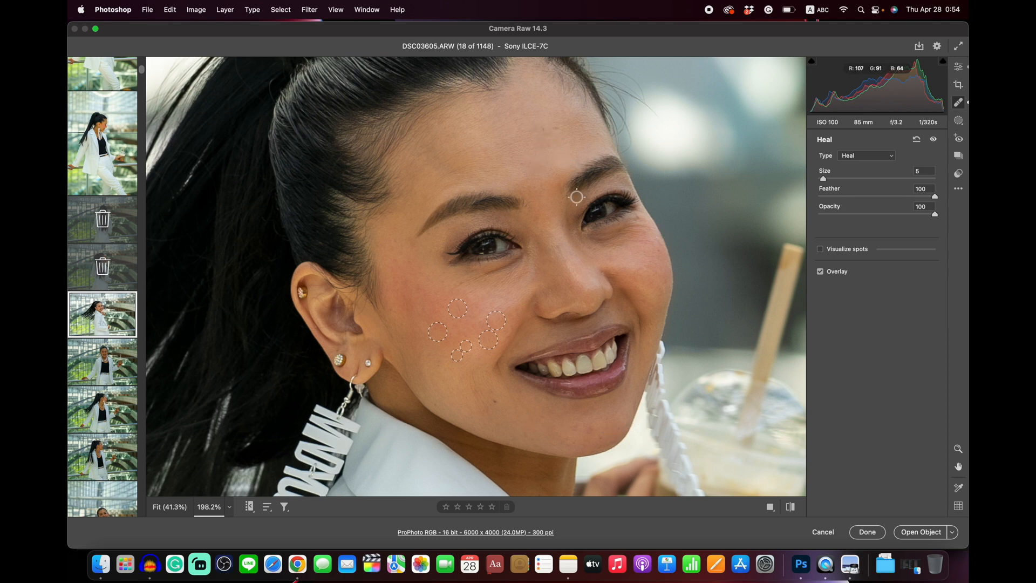
Heal the remaining blemishes on the far cheek, along the chin and on the upper cheek near the ear.
left_click(658, 252)
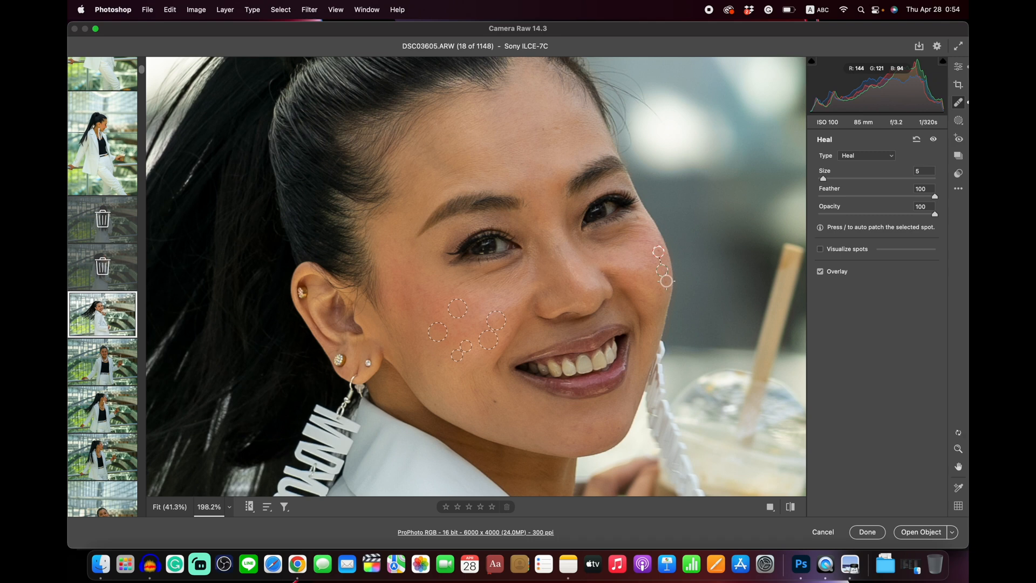
left_click(599, 437)
left_click(619, 429)
left_click(575, 427)
left_click(424, 308)
left_click(420, 289)
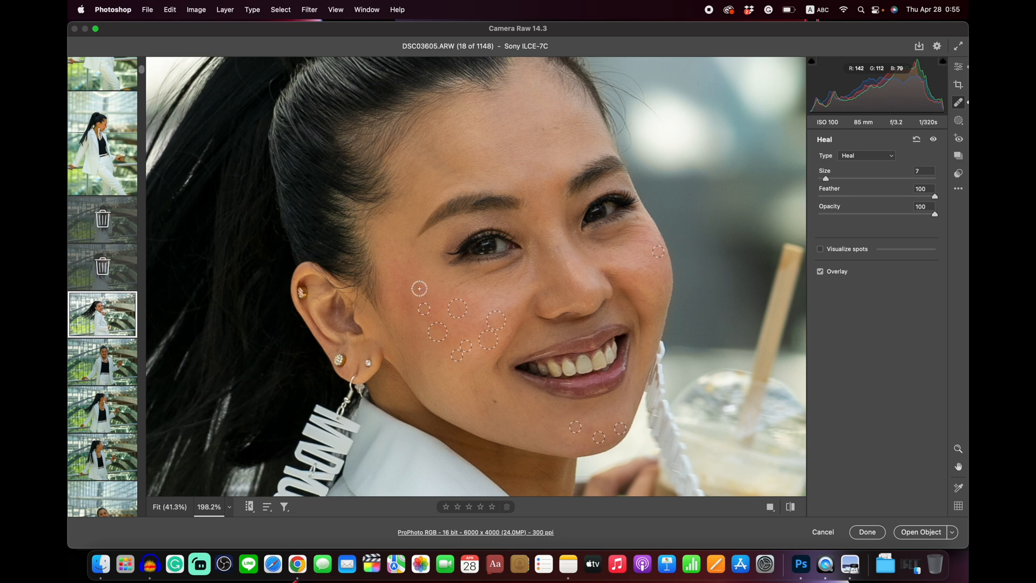
left_click(419, 289)
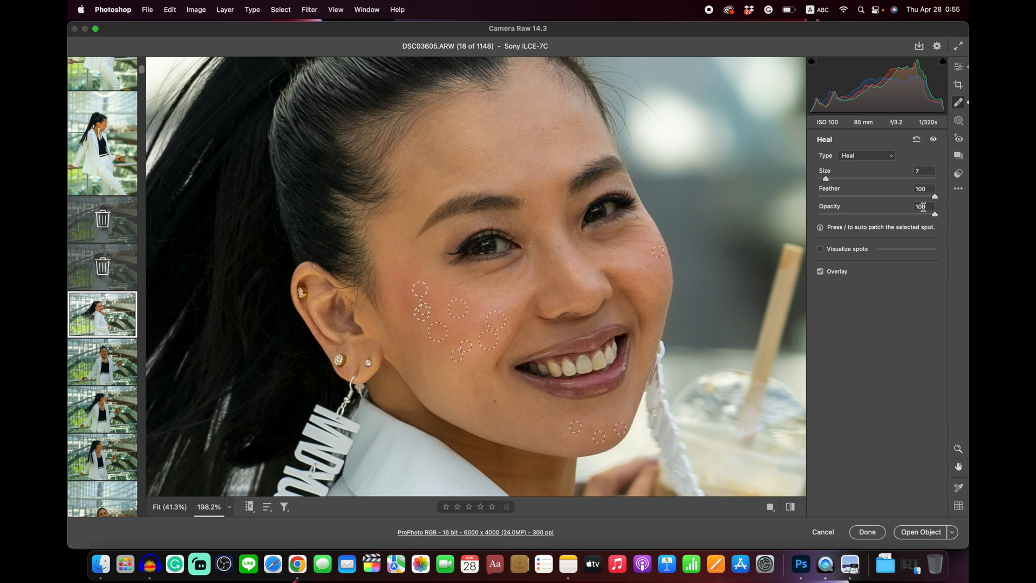
left_click(959, 67)
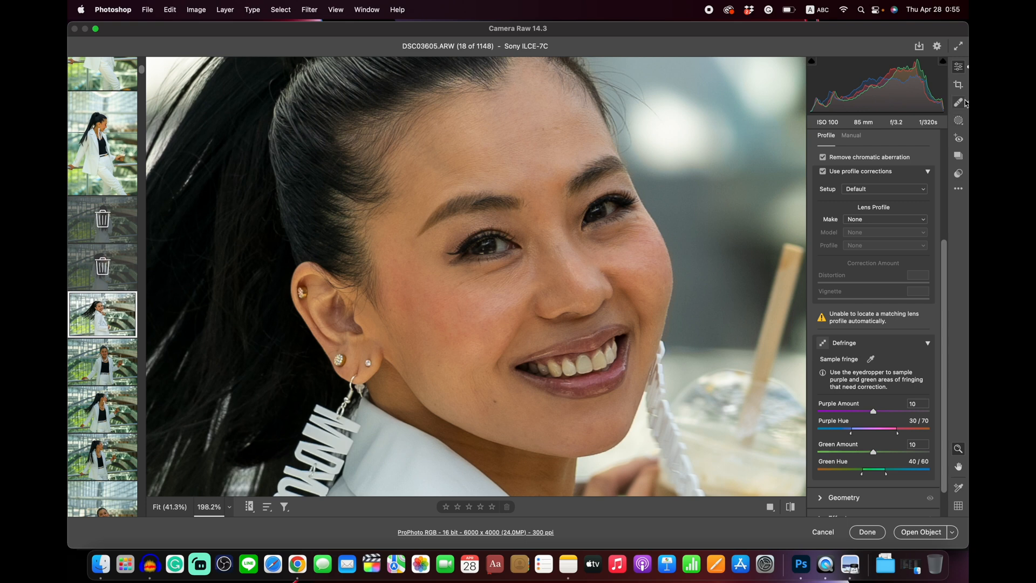
Create a brush mask with the 1 Iris Lifter preset and paint both irises at brush size 2.
left_click(958, 120)
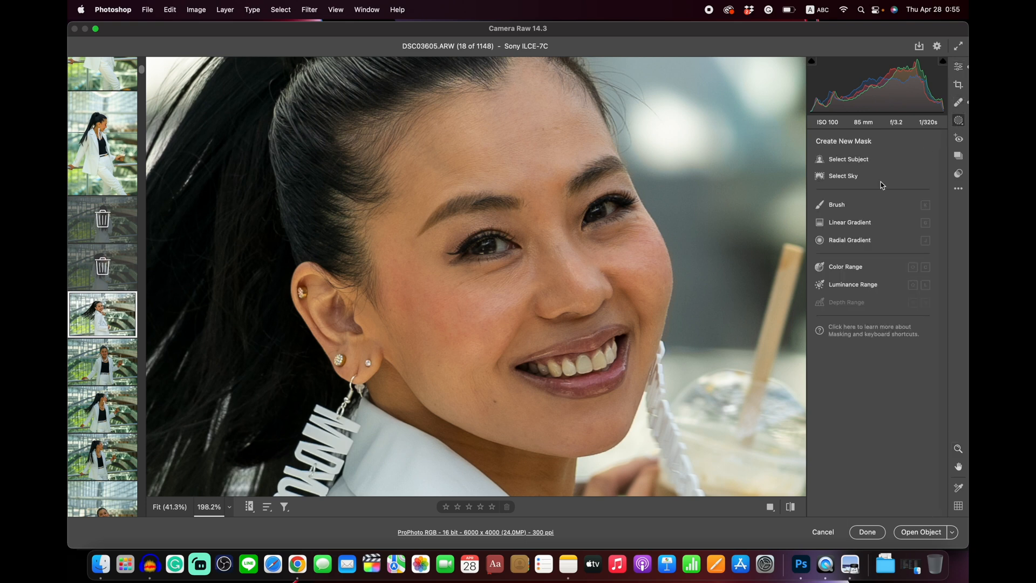
left_click(837, 205)
left_click(921, 306)
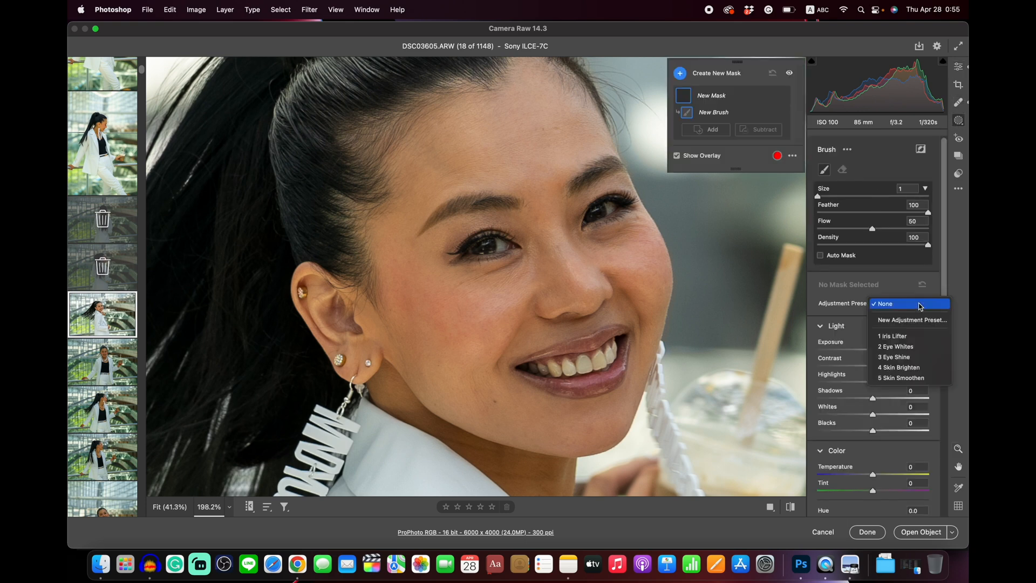
left_click(895, 337)
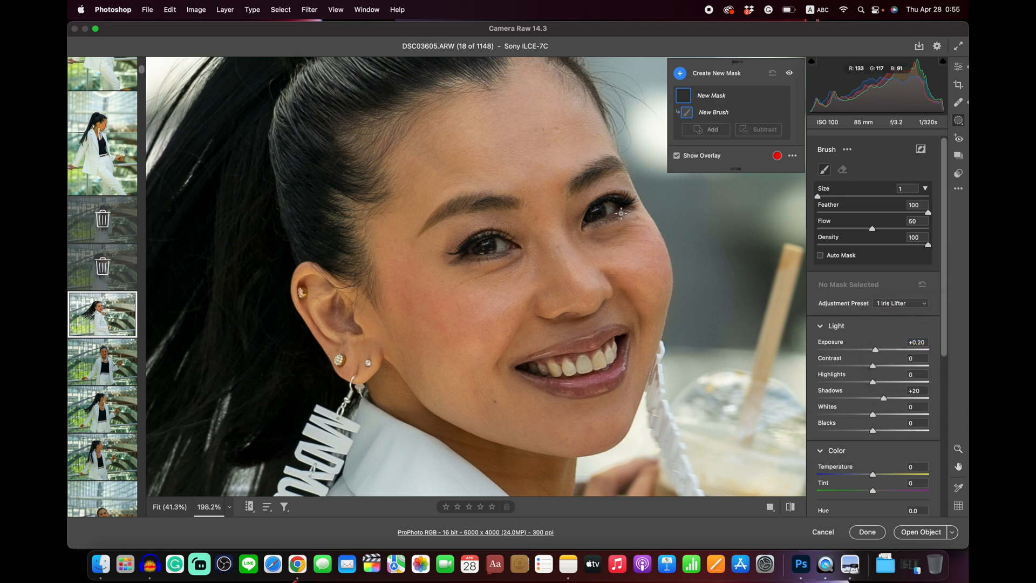
key("bracketright")
key("bracketleft")
key("bracketleft")
key("bracketleft")
key("bracketright")
key("bracketright")
left_click_drag(597, 211, 593, 214)
left_click_drag(480, 247, 489, 246)
Add a new brush mask with the 2 Eye Whites preset and paint the whites of both eyes and the teeth.
key("k")
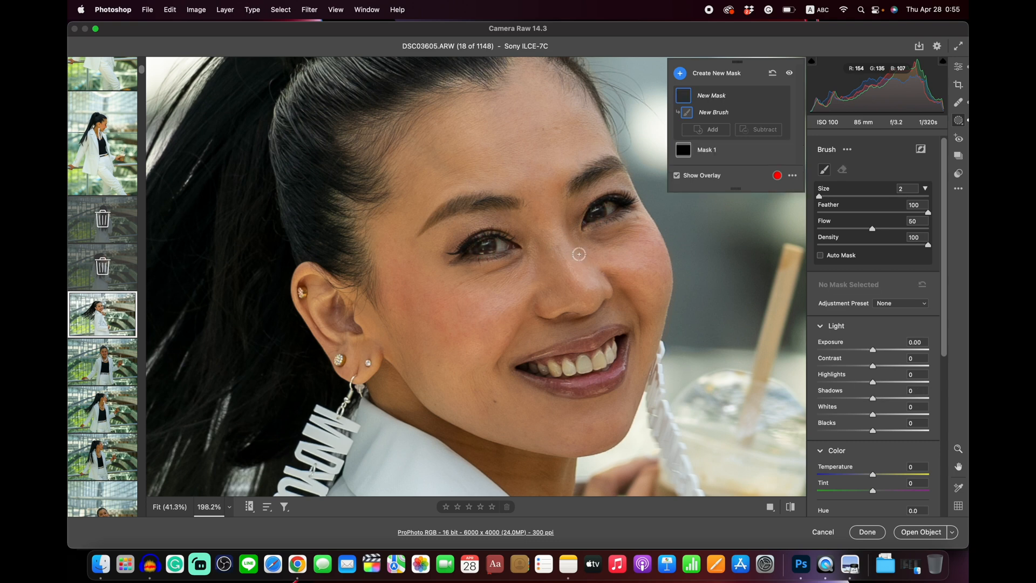
left_click(919, 304)
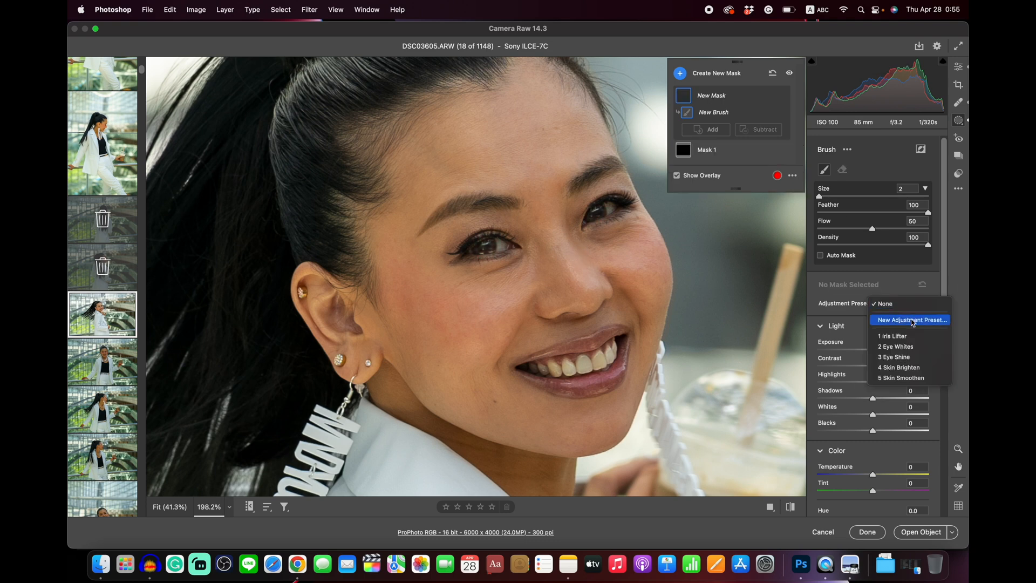
left_click(896, 346)
left_click_drag(501, 247, 500, 245)
left_click_drag(608, 206, 610, 208)
mouse_move(537, 369)
left_mouse_down()
mouse_move(613, 345)
mouse_move(562, 371)
mouse_move(606, 360)
mouse_move(615, 346)
mouse_move(535, 371)
mouse_move(577, 370)
mouse_move(610, 357)
mouse_move(607, 350)
mouse_move(549, 365)
mouse_move(583, 368)
mouse_move(617, 348)
left_mouse_up()
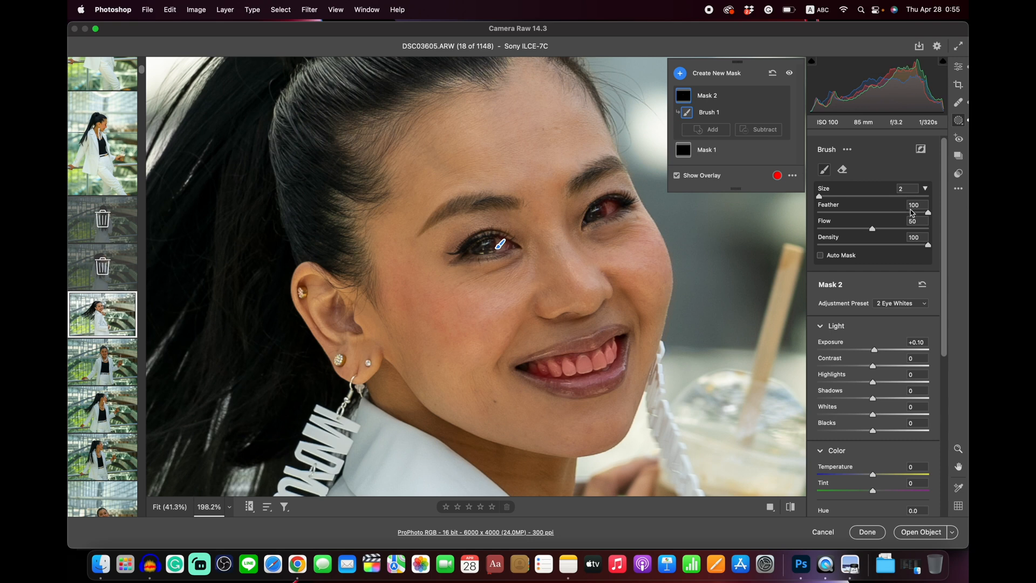
Add a new brush mask with the 3 Eye Shine preset and paint over both eyes.
key("k")
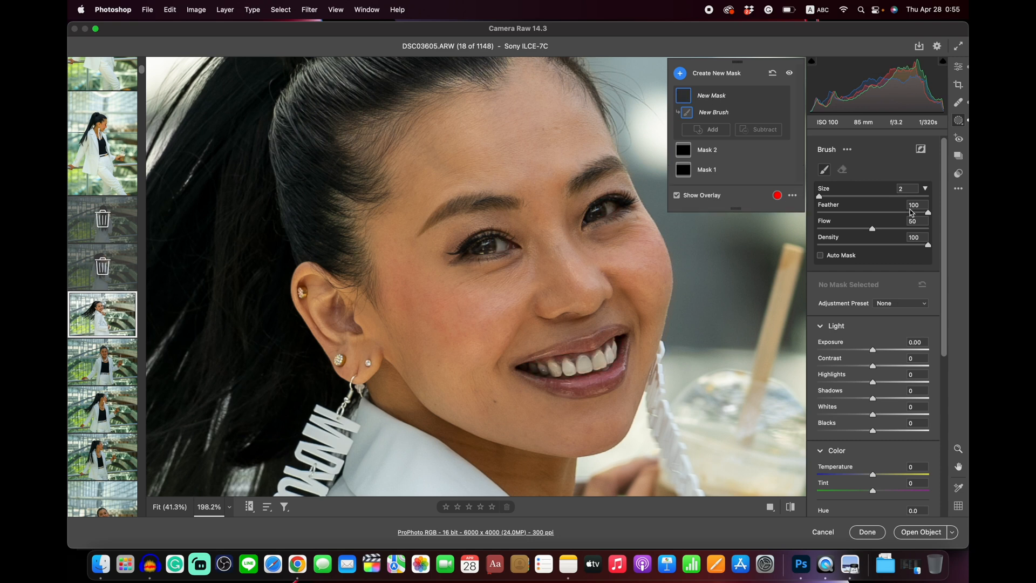
left_click(920, 306)
left_click(912, 356)
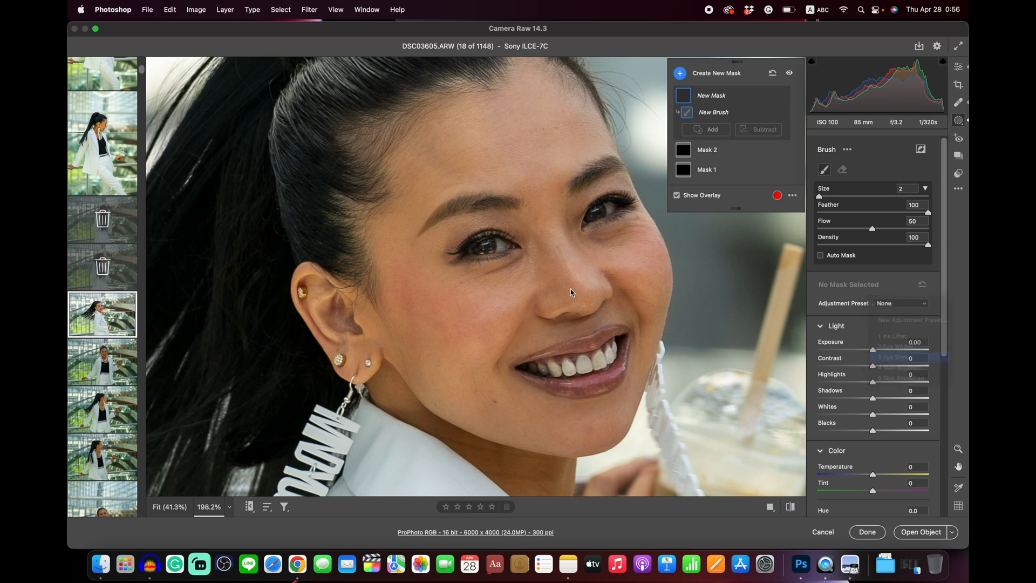
mouse_move(480, 249)
left_mouse_down()
mouse_move(503, 245)
mouse_move(486, 248)
left_mouse_up()
left_click_drag(589, 215, 614, 206)
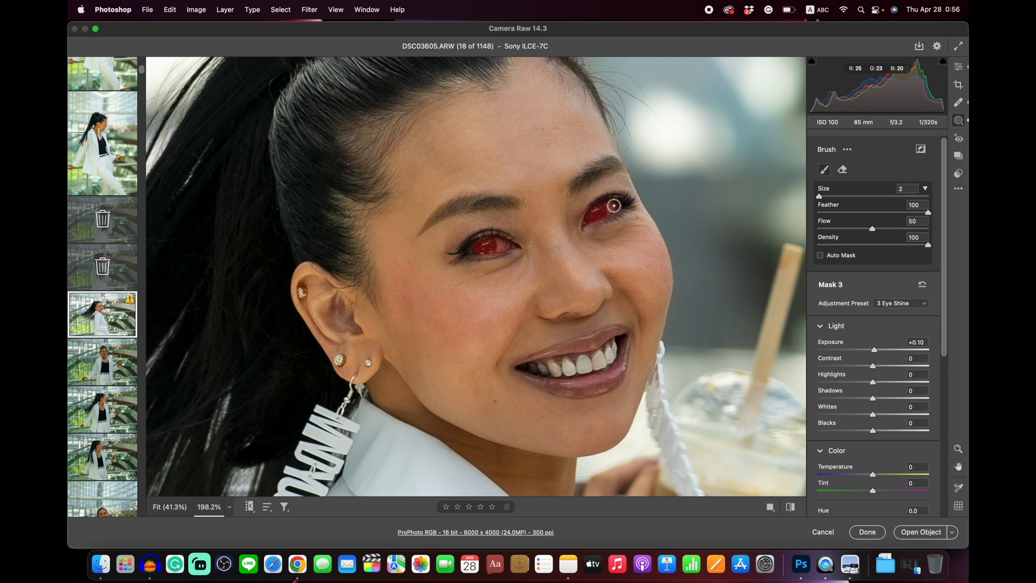
Add a new brush mask with the 4 Skin Brighten preset and paint the whole face at brush size 10.
key("k")
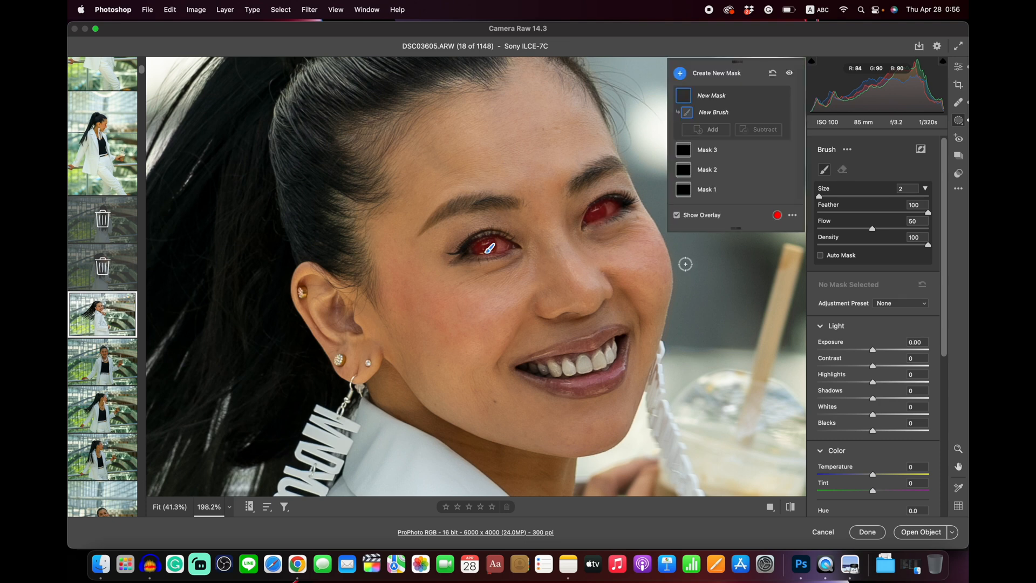
left_click(924, 303)
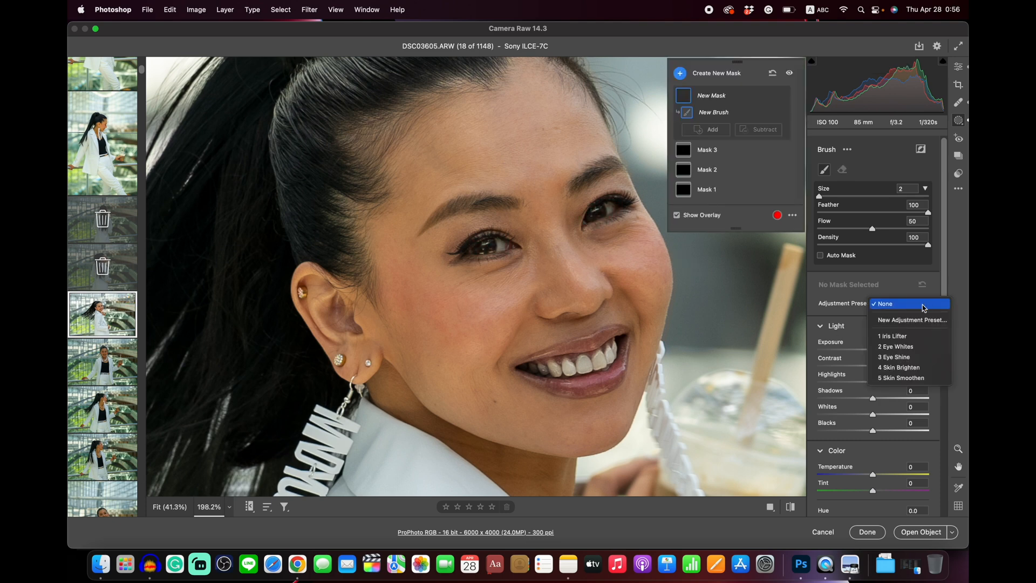
left_click(903, 367)
key("bracketright")
key("bracketright")
key("bracketright")
key("bracketright")
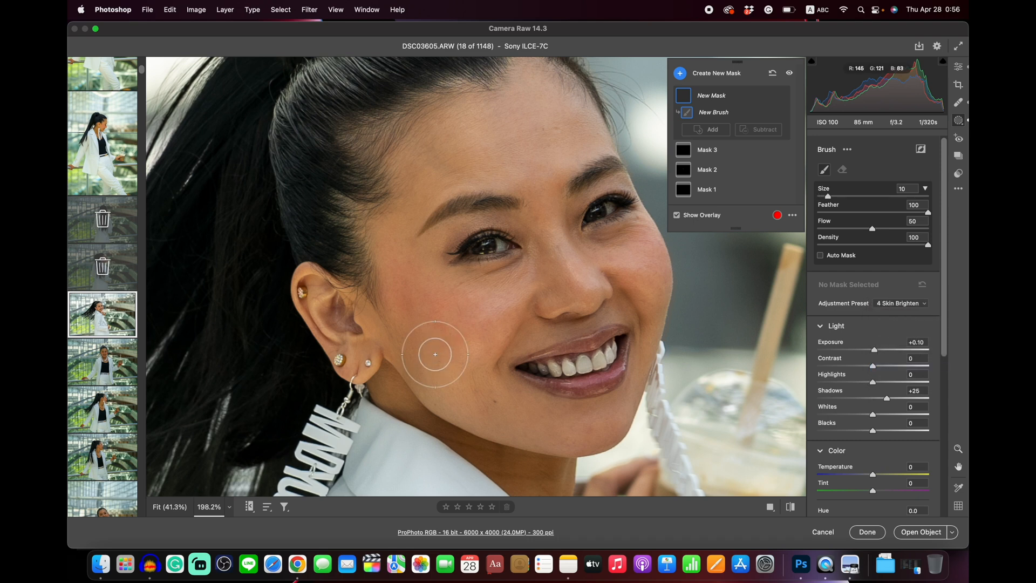
mouse_move(413, 232)
left_mouse_down()
mouse_move(466, 151)
mouse_move(466, 207)
mouse_move(498, 125)
mouse_move(556, 116)
mouse_move(601, 145)
mouse_move(615, 236)
mouse_move(607, 209)
mouse_move(556, 215)
mouse_move(512, 247)
mouse_move(460, 326)
mouse_move(356, 326)
mouse_move(305, 296)
mouse_move(375, 371)
mouse_move(409, 368)
mouse_move(495, 401)
mouse_move(445, 369)
mouse_move(562, 431)
mouse_move(541, 430)
mouse_move(590, 366)
mouse_move(524, 400)
left_mouse_up()
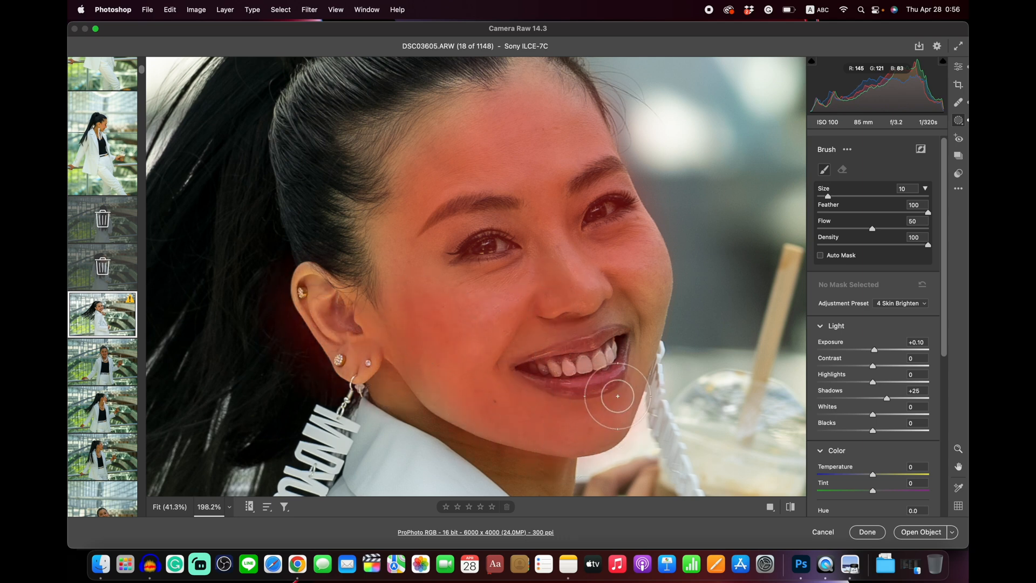
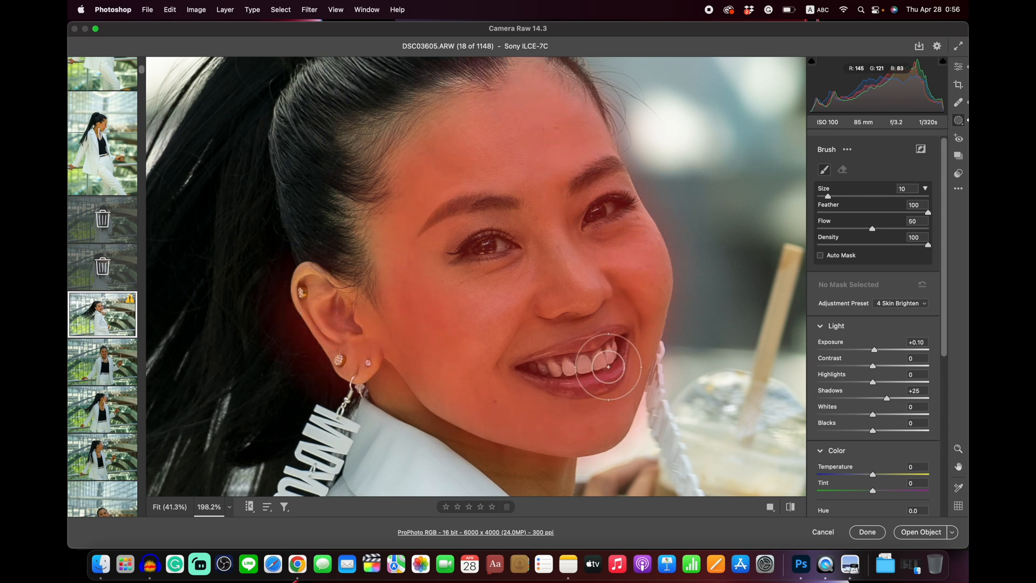
mouse_move(541, 90)
left_mouse_down()
mouse_move(552, 93)
mouse_move(635, 267)
mouse_move(602, 342)
left_mouse_up()
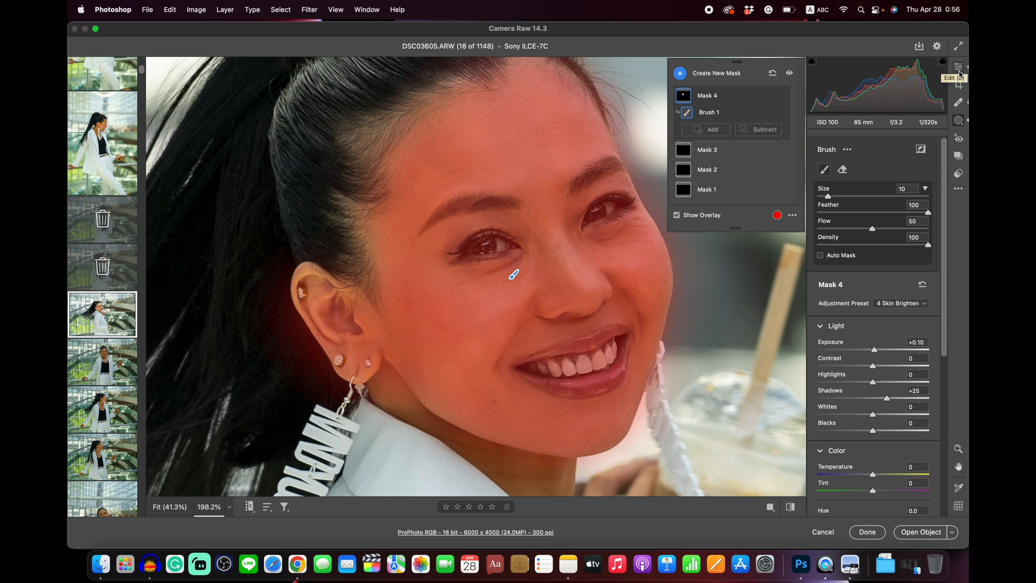
Add a new brush mask with the 5 Skin Smoothen preset, painting the facial skin at brush size 10 and around the eyes at size 5.
left_click(901, 186)
type("10")
key("Return")
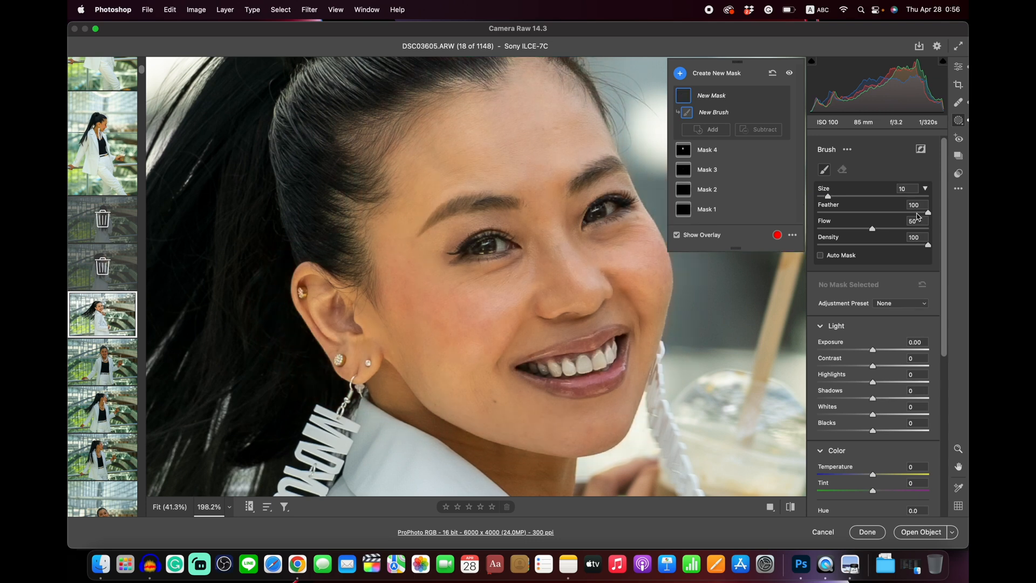
left_click(932, 308)
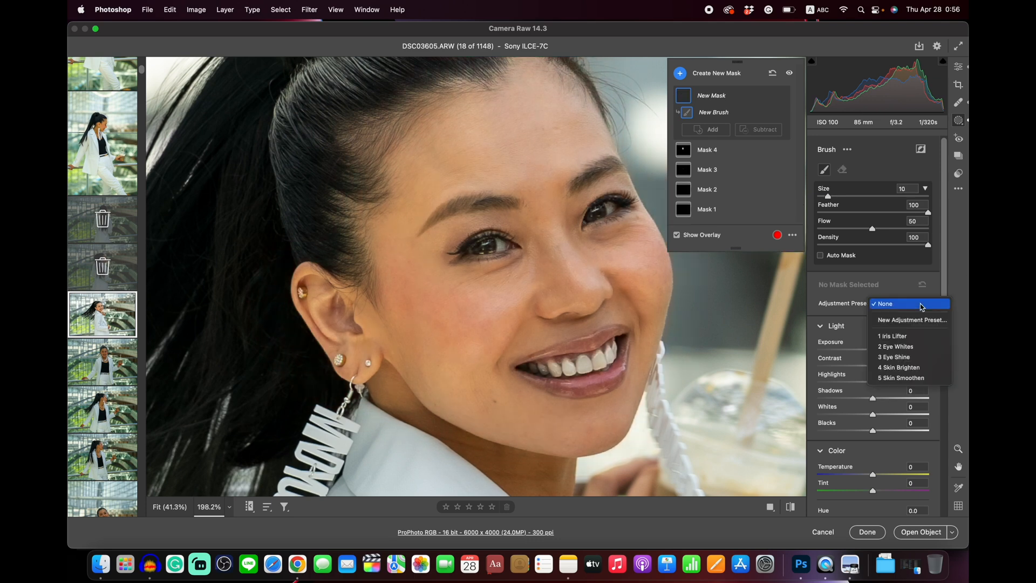
left_click(901, 378)
mouse_move(502, 151)
left_mouse_down()
mouse_move(532, 119)
mouse_move(440, 150)
mouse_move(385, 224)
mouse_move(388, 216)
left_mouse_up()
mouse_move(388, 216)
left_mouse_down()
mouse_move(452, 348)
mouse_move(424, 336)
mouse_move(457, 304)
mouse_move(487, 318)
mouse_move(453, 387)
mouse_move(465, 415)
mouse_move(524, 427)
mouse_move(515, 408)
mouse_move(619, 425)
mouse_move(566, 436)
mouse_move(480, 359)
mouse_move(560, 285)
mouse_move(512, 332)
mouse_move(581, 301)
mouse_move(550, 314)
mouse_move(558, 285)
mouse_move(544, 204)
mouse_move(572, 261)
mouse_move(633, 261)
mouse_move(647, 274)
mouse_move(641, 305)
left_mouse_up()
key("[")
key("[")
mouse_move(639, 303)
left_mouse_down()
mouse_move(629, 402)
mouse_move(655, 324)
mouse_move(636, 402)
mouse_move(614, 420)
mouse_move(600, 426)
mouse_move(444, 401)
mouse_move(404, 332)
mouse_move(423, 281)
mouse_move(415, 250)
mouse_move(428, 270)
mouse_move(482, 292)
mouse_move(527, 275)
mouse_move(478, 282)
mouse_move(498, 278)
mouse_move(439, 257)
mouse_move(449, 238)
mouse_move(495, 218)
left_mouse_up()
mouse_move(574, 222)
left_mouse_down()
mouse_move(601, 176)
mouse_move(622, 173)
mouse_move(517, 163)
mouse_move(570, 161)
mouse_move(599, 139)
mouse_move(483, 180)
mouse_move(418, 191)
mouse_move(385, 217)
mouse_move(438, 132)
mouse_move(543, 86)
mouse_move(539, 74)
mouse_move(580, 137)
mouse_move(575, 115)
mouse_move(420, 188)
mouse_move(398, 257)
mouse_move(409, 274)
mouse_move(453, 243)
left_mouse_up()
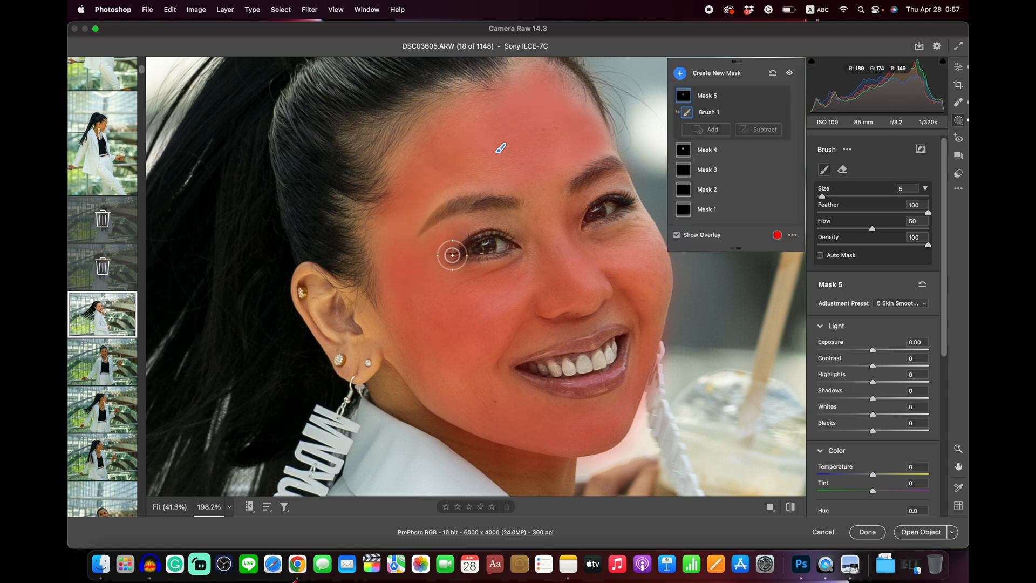
left_click(959, 66)
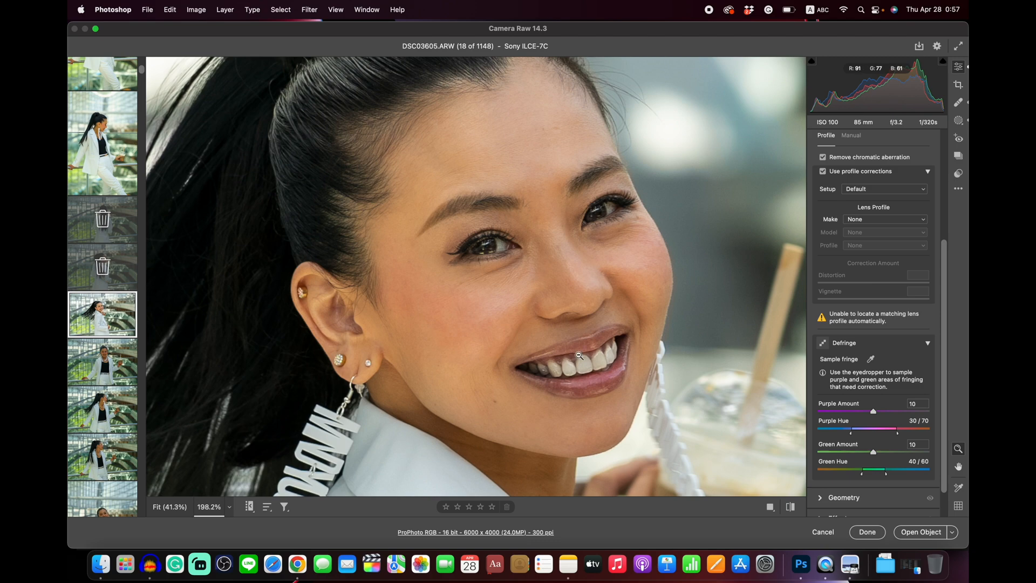
Fit the whole photo in view and compare the edited portrait with its default settings.
left_click(628, 372)
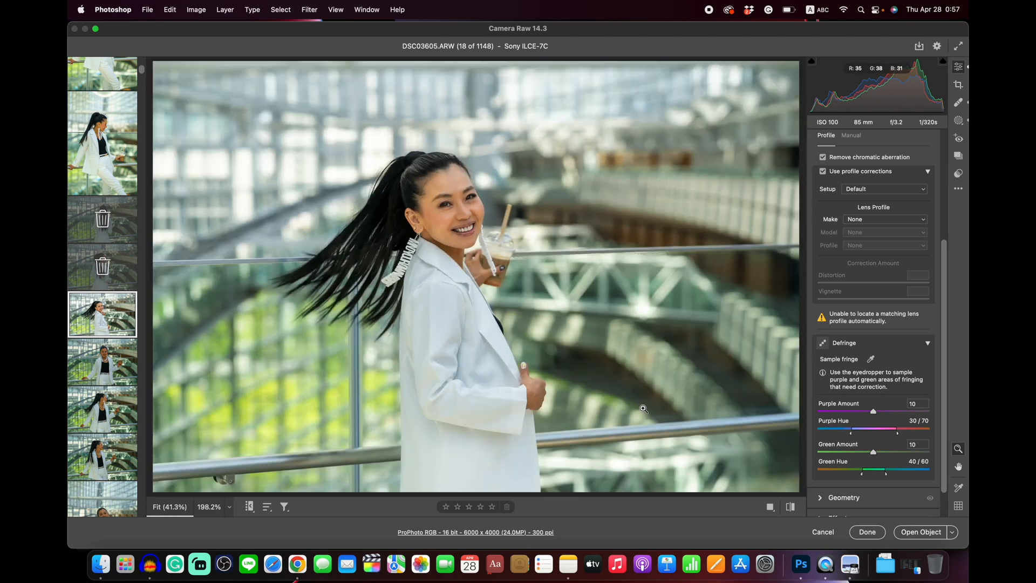
left_click(792, 507)
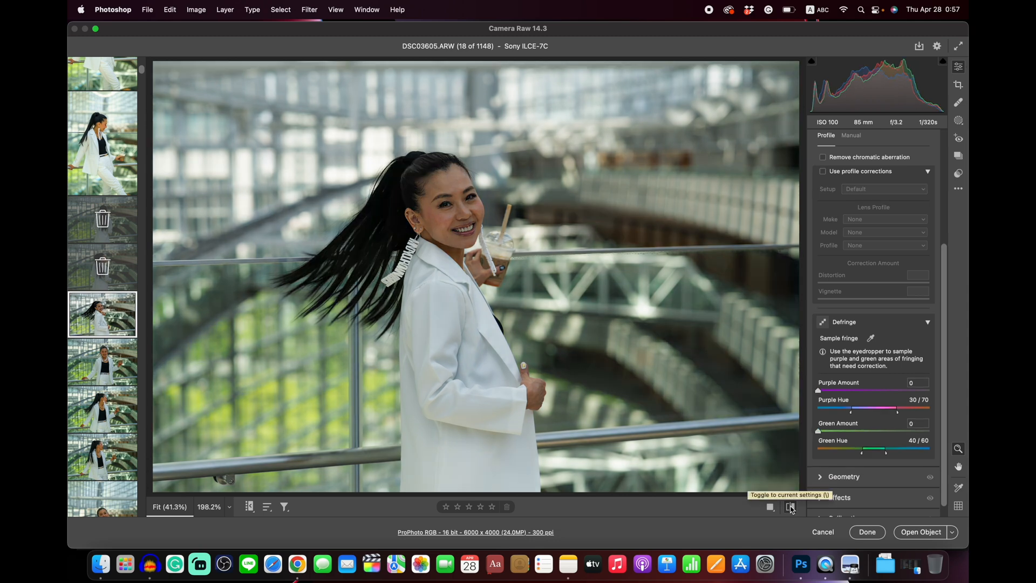
left_click(792, 508)
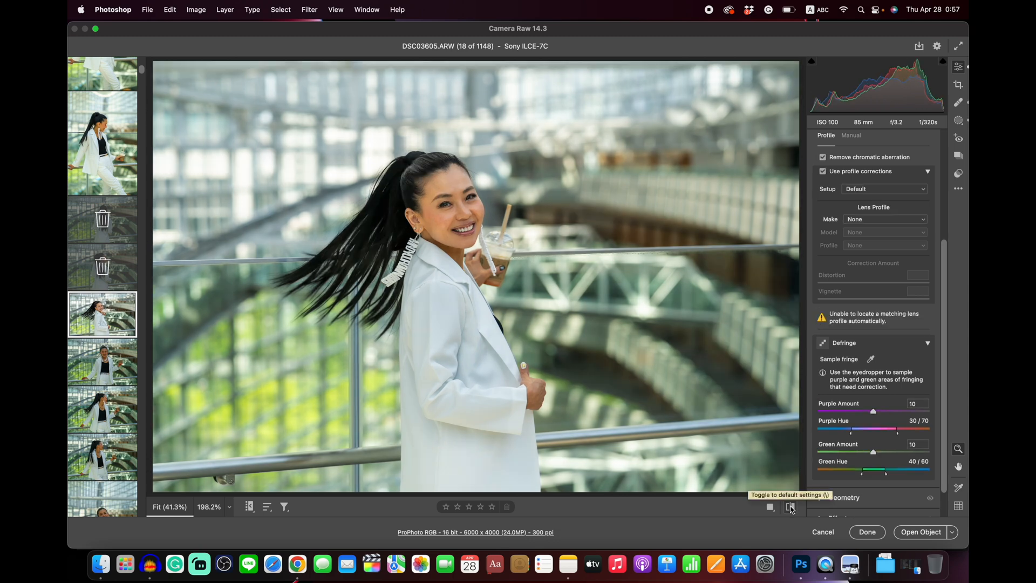
left_click(792, 508)
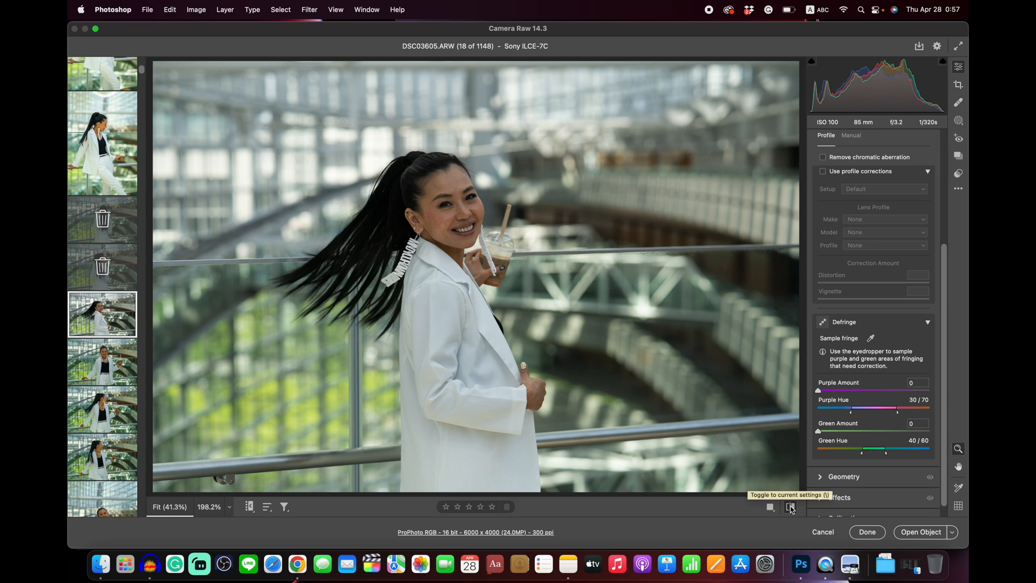
Return to the edited settings and apply the Camera Matching Portrait profile to the photo.
left_click(792, 507)
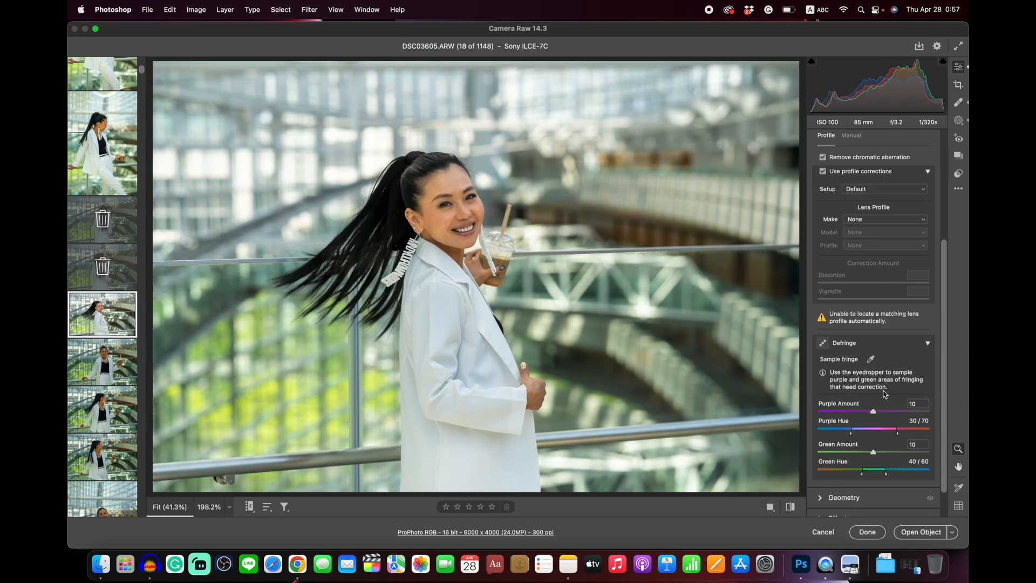
scroll(885, 394, "up", 3)
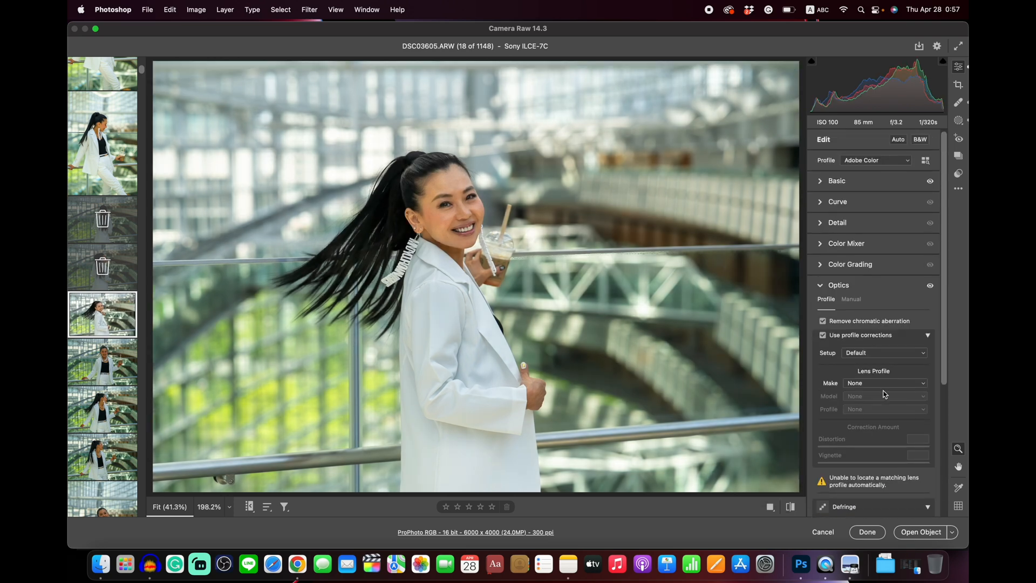
left_click(906, 161)
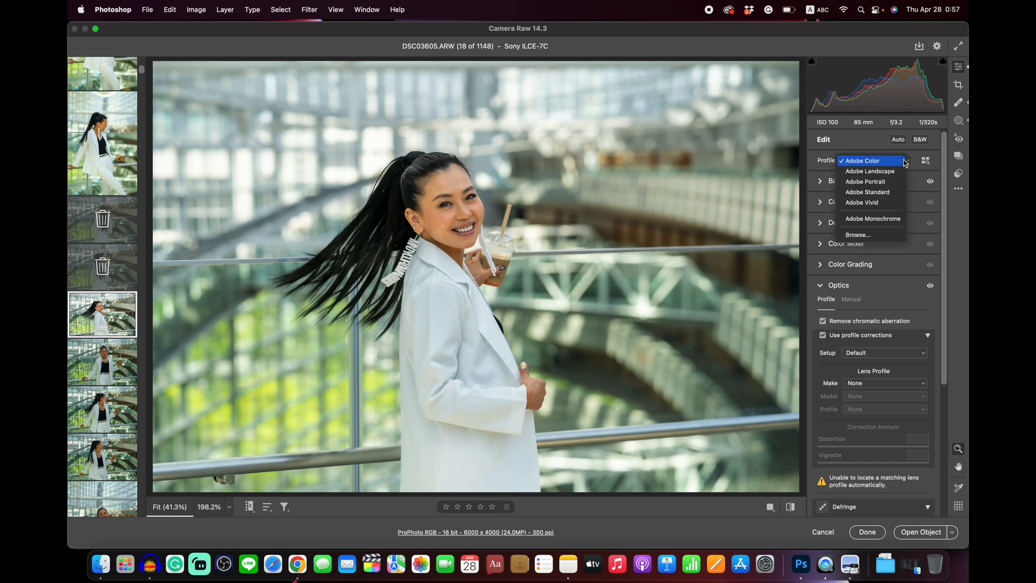
left_click(886, 237)
left_click(814, 201)
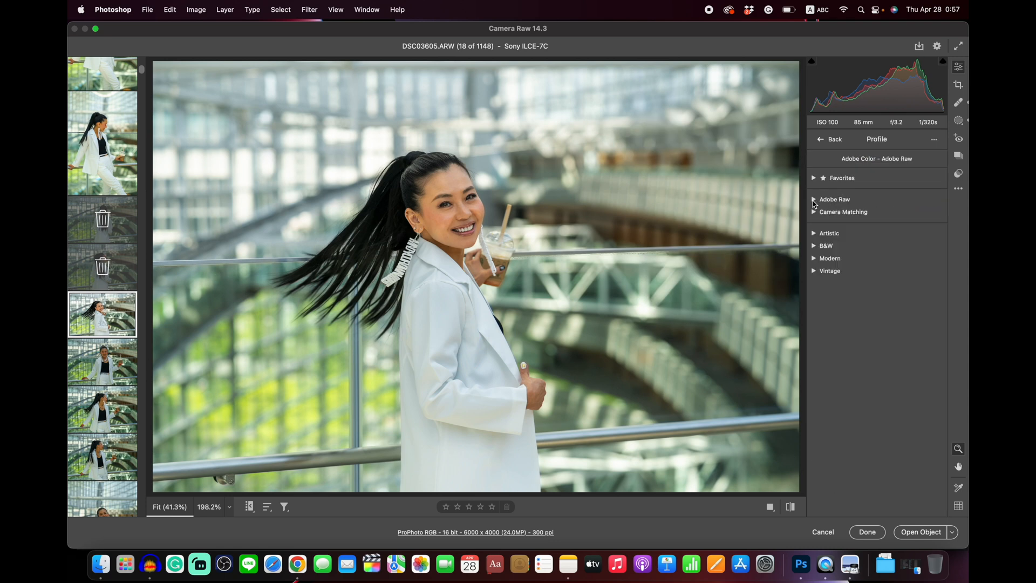
left_click(815, 213)
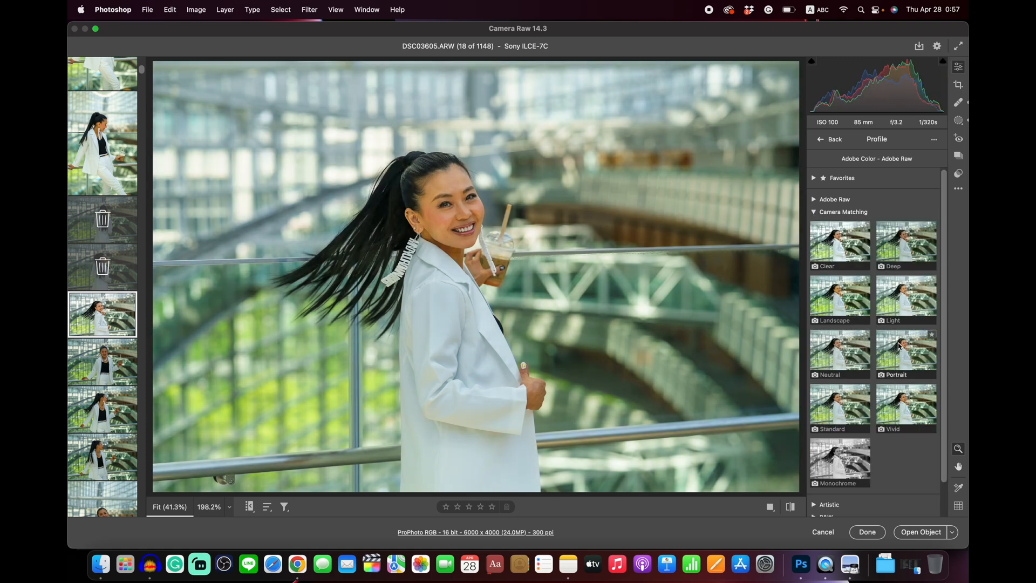
left_click(899, 346)
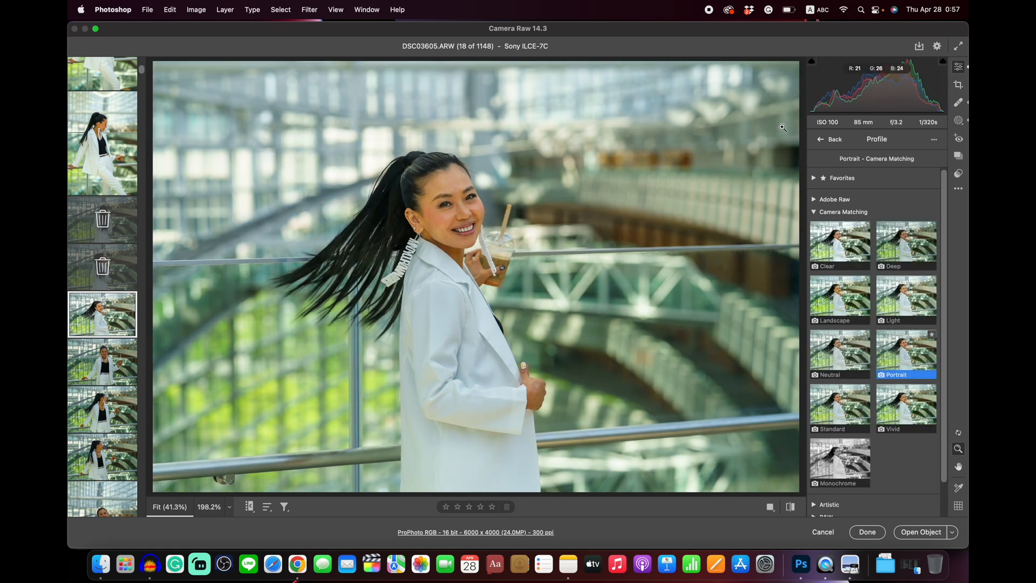
left_click(823, 141)
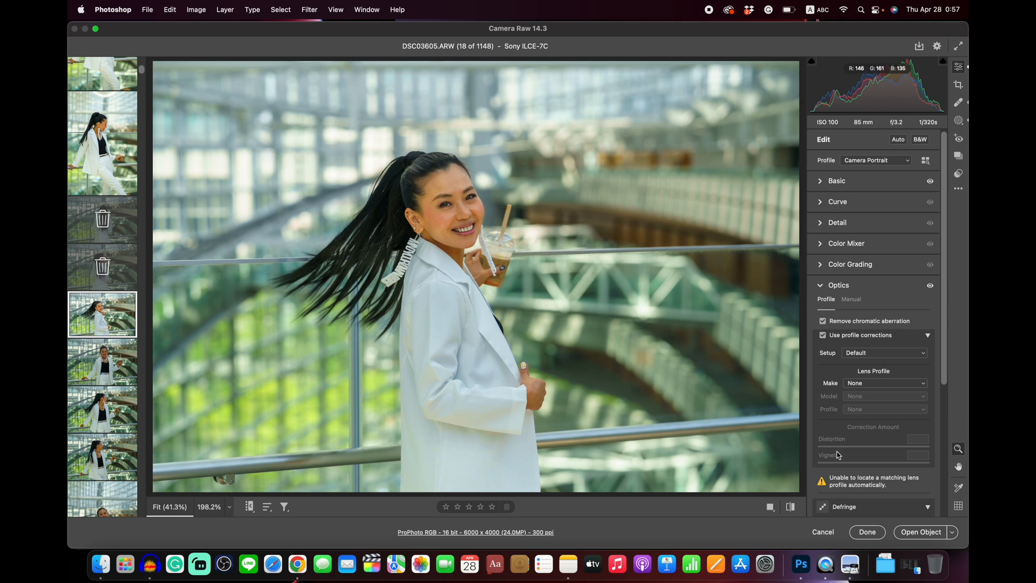
Compare the whole edited photo with its default settings several times, ending on the current settings.
left_click(791, 508)
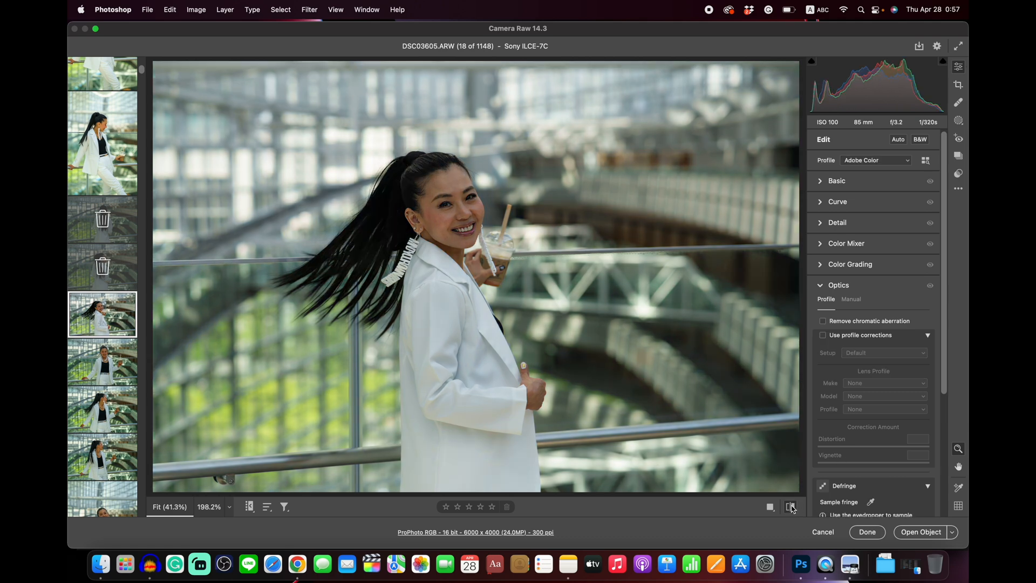
left_click(791, 509)
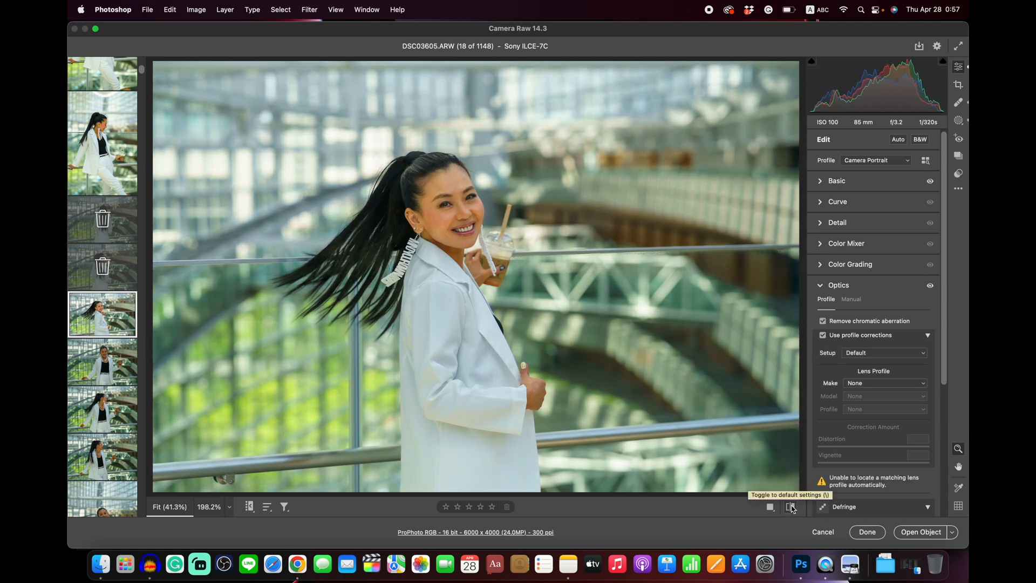
left_click(792, 508)
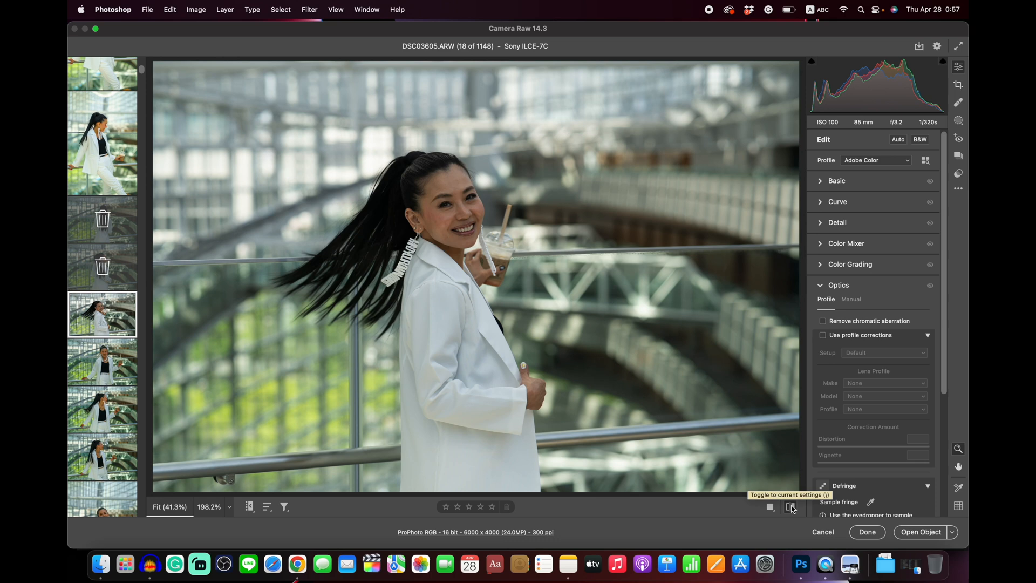
left_click(792, 508)
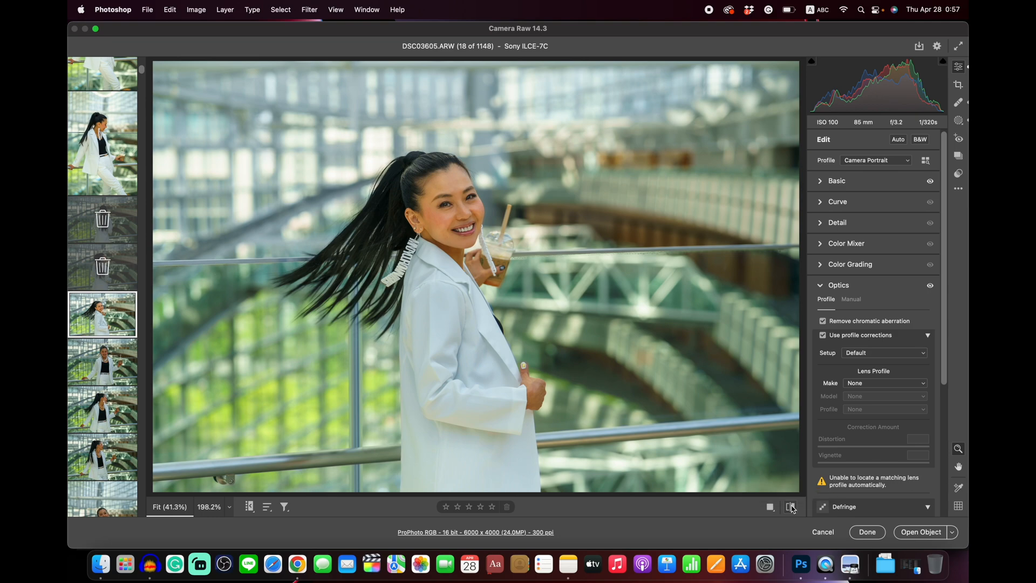
left_click(791, 508)
left_click(792, 508)
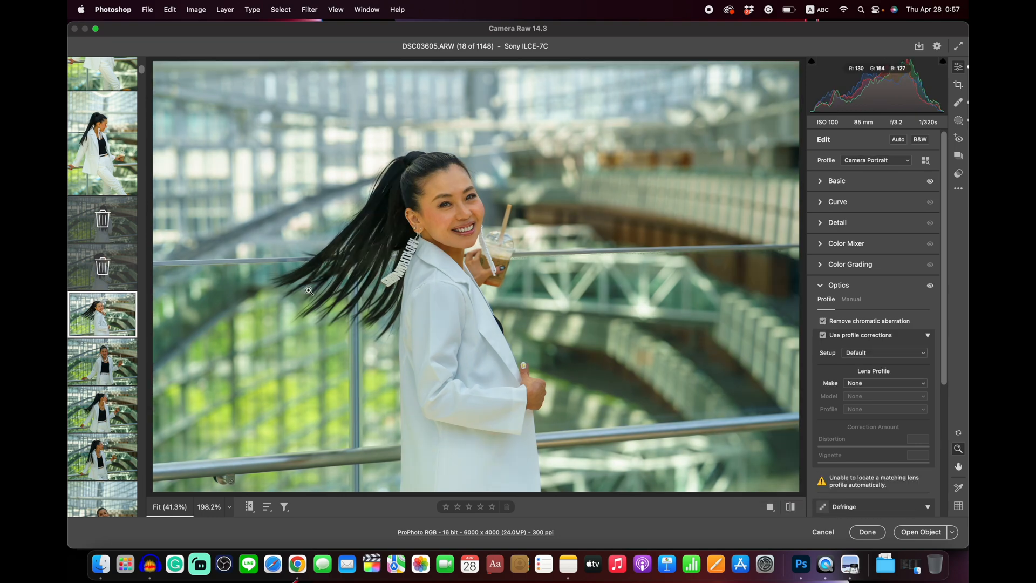
Zoom in on the woman's face and compare the retouched skin, eyes and teeth with the default settings.
left_click(453, 215)
scroll(471, 222, "up", 1)
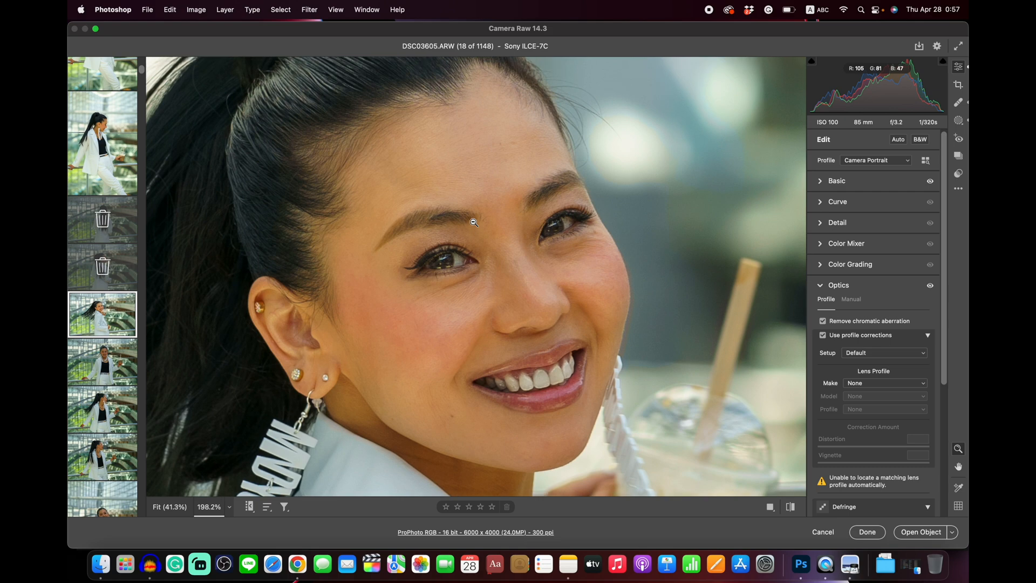
left_click(790, 509)
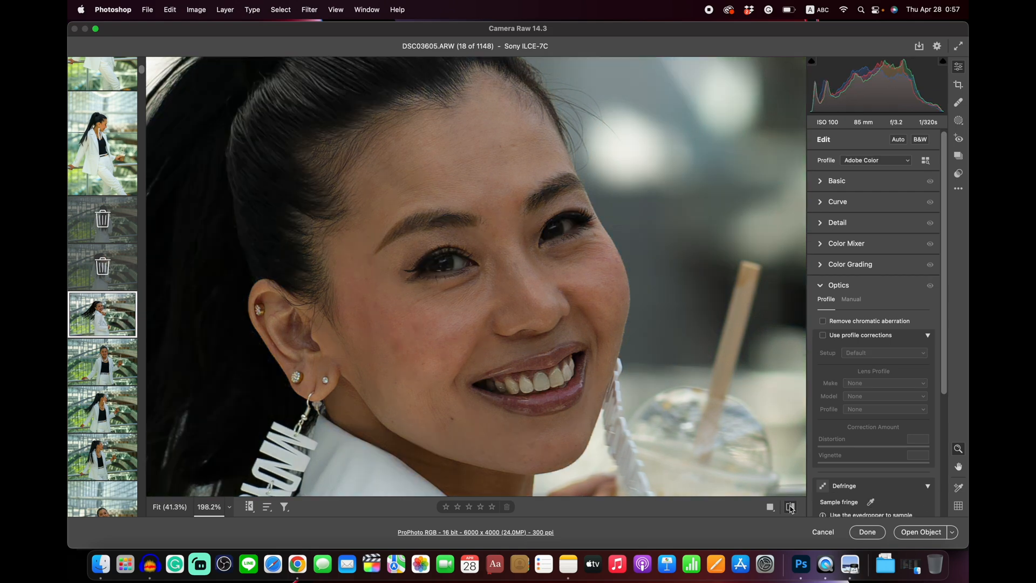
left_click(790, 508)
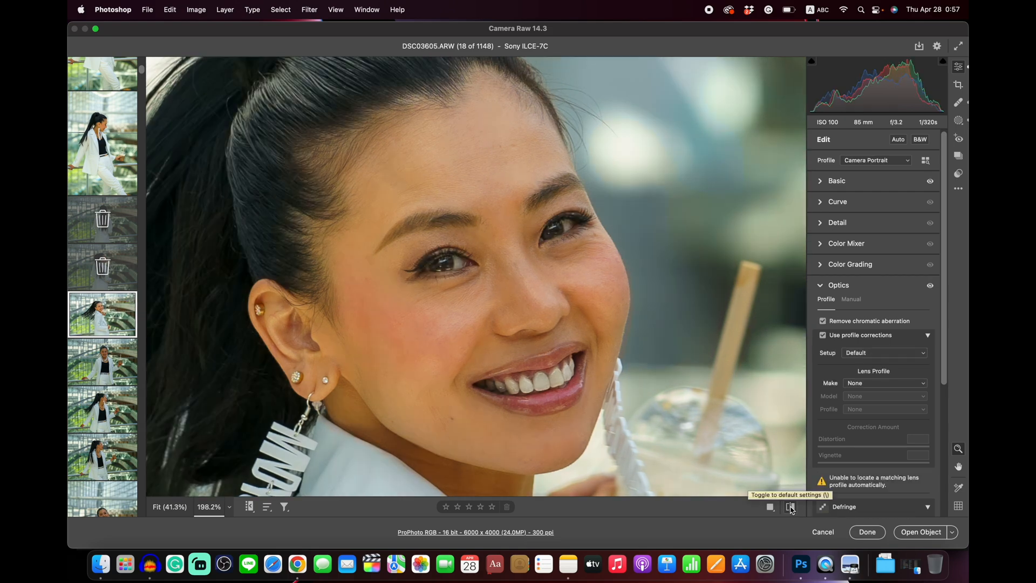
left_click(790, 508)
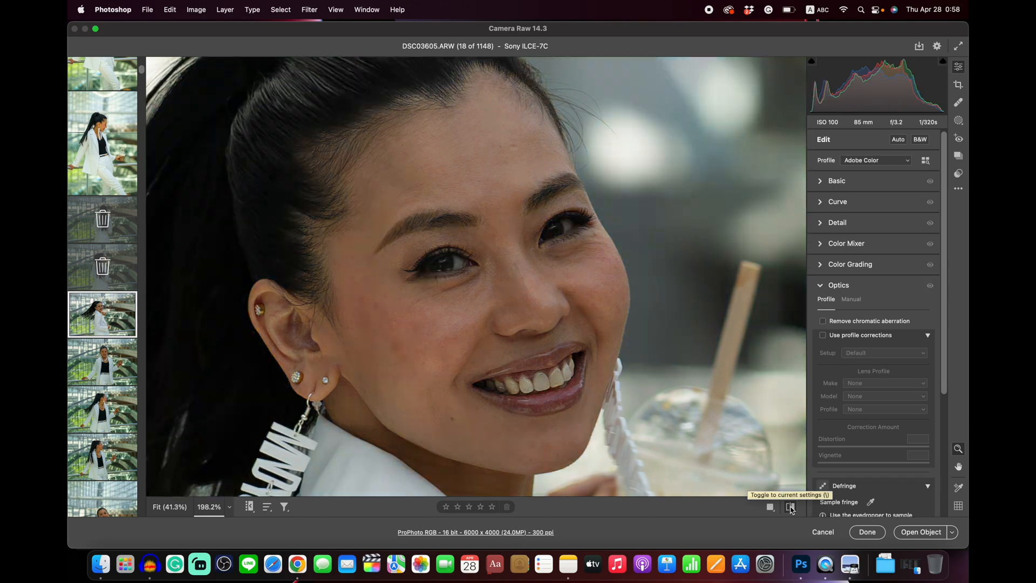
left_click(791, 509)
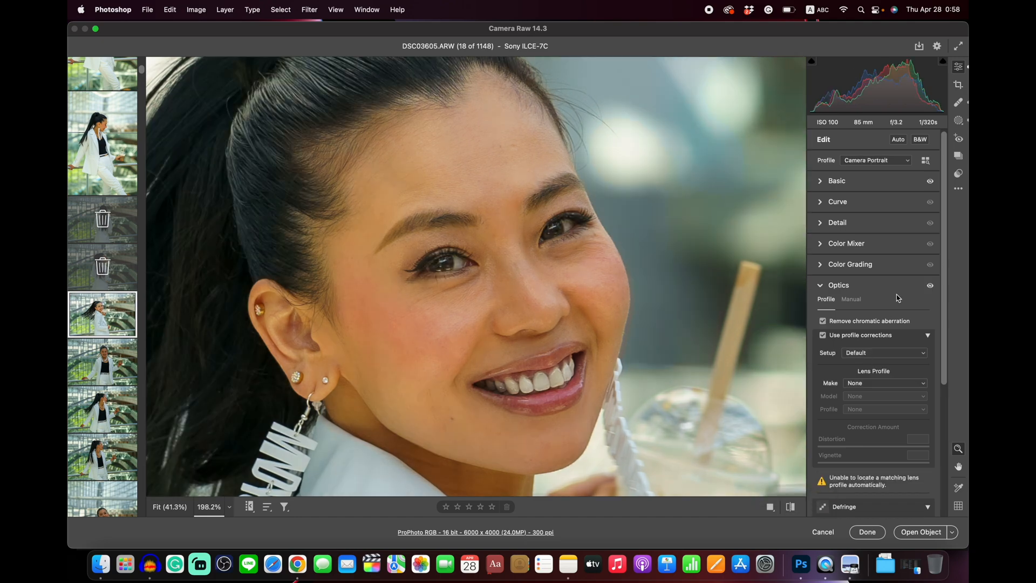
Heal a blemish on the cheek nearest the straw at brush size 7, and return to the edit settings.
left_click(963, 106)
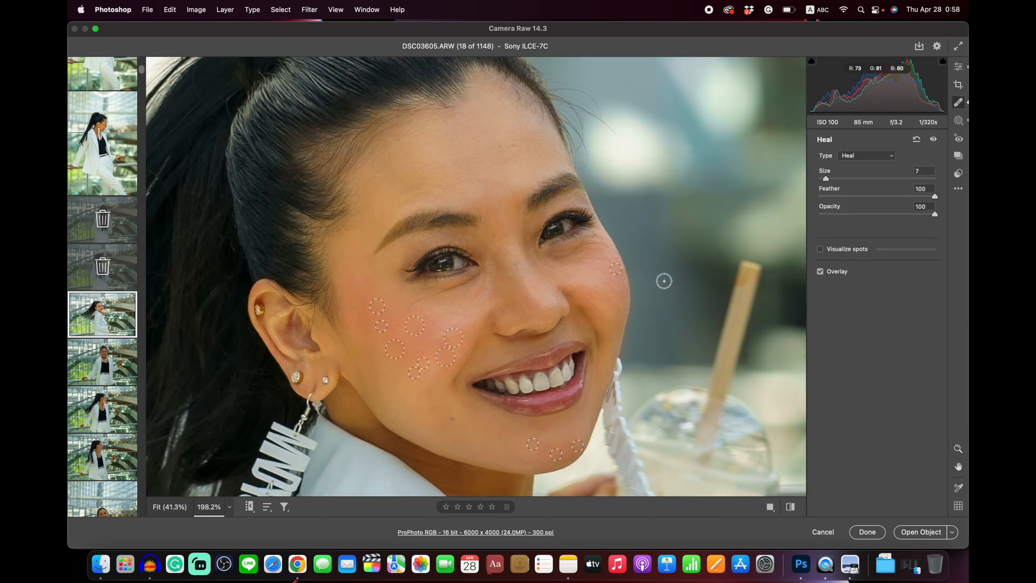
left_click(608, 262)
left_click(960, 67)
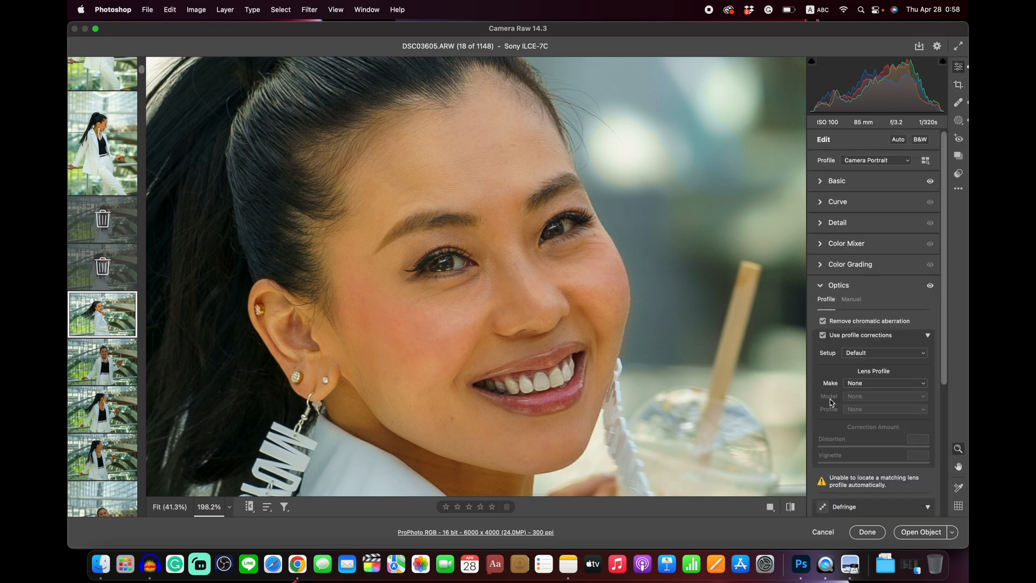
Compare the healed face close-up with the default settings again and fit the whole photo back in view.
left_click(791, 507)
left_click(791, 507)
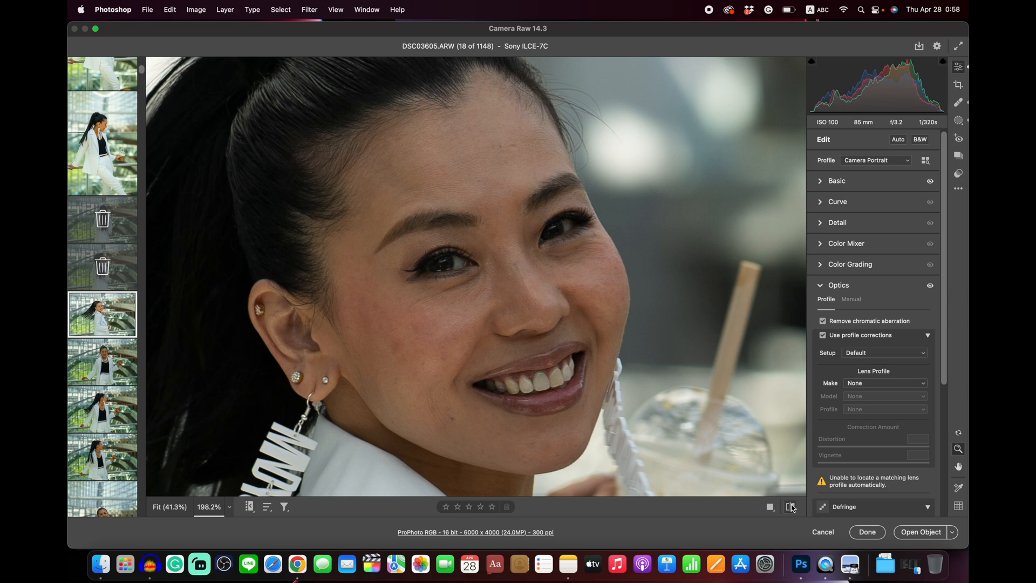
left_click(792, 508)
left_click(792, 508)
left_click(791, 508)
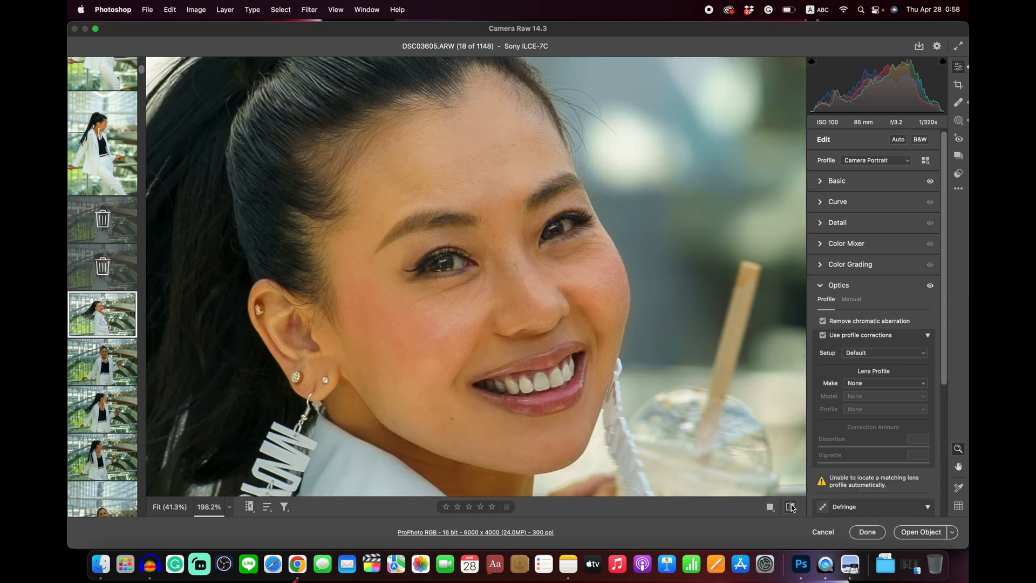
left_click(792, 507)
left_click(792, 507)
left_click(691, 434, "alt")
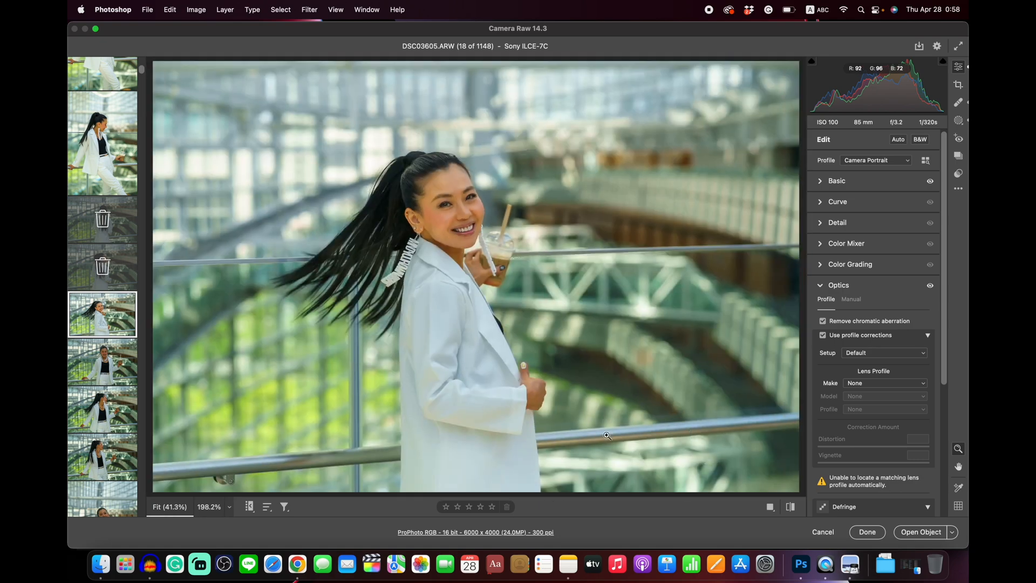
Review DSC03623.ARW and DSC03629.ARW in the filmstrip, and mark DSC03623.ARW and the two photos after it for deletion.
scroll(91, 361, "down", 2)
scroll(92, 361, "down", 10)
left_click(94, 180)
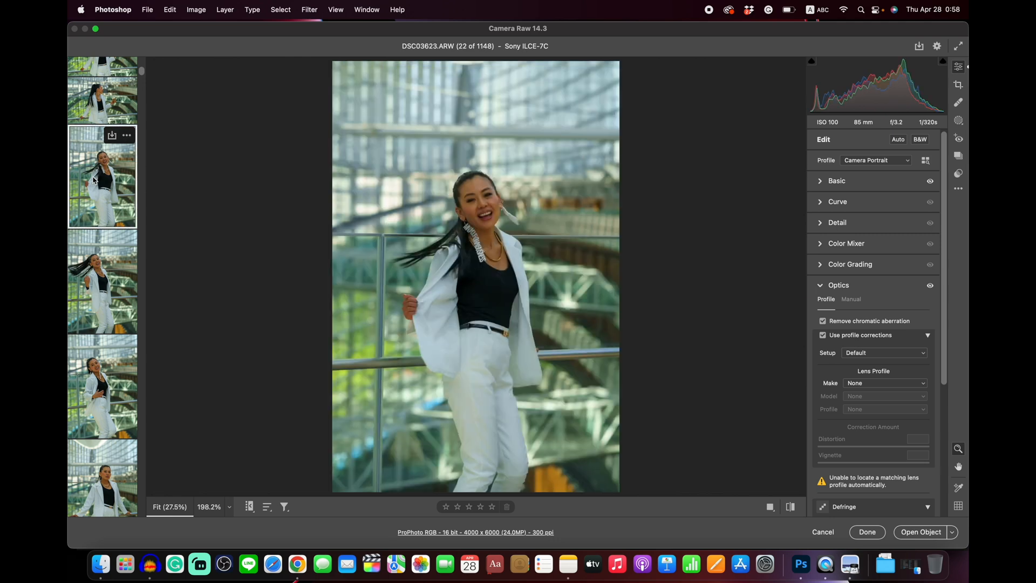
key("Down")
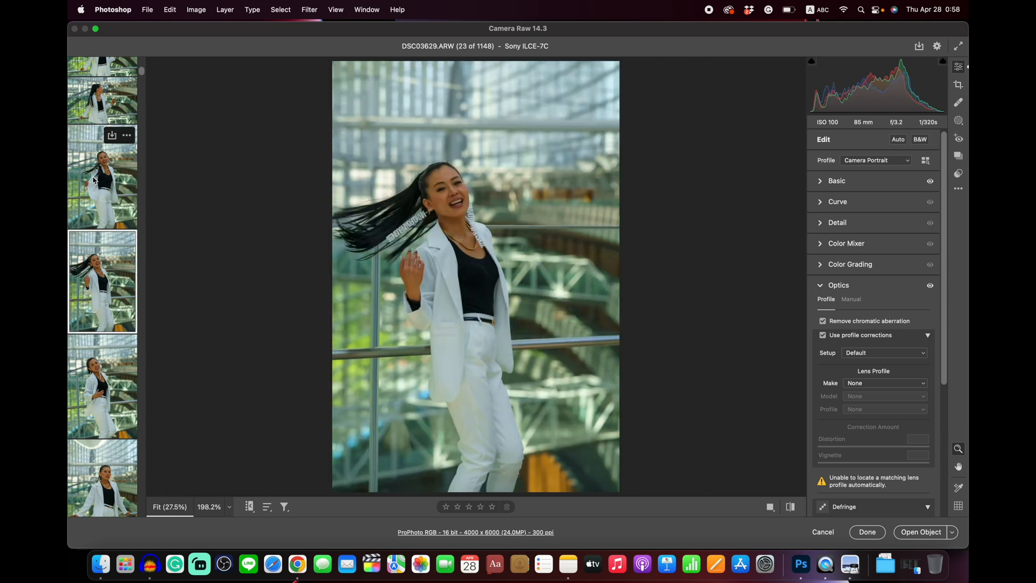
key("Up")
key("Delete")
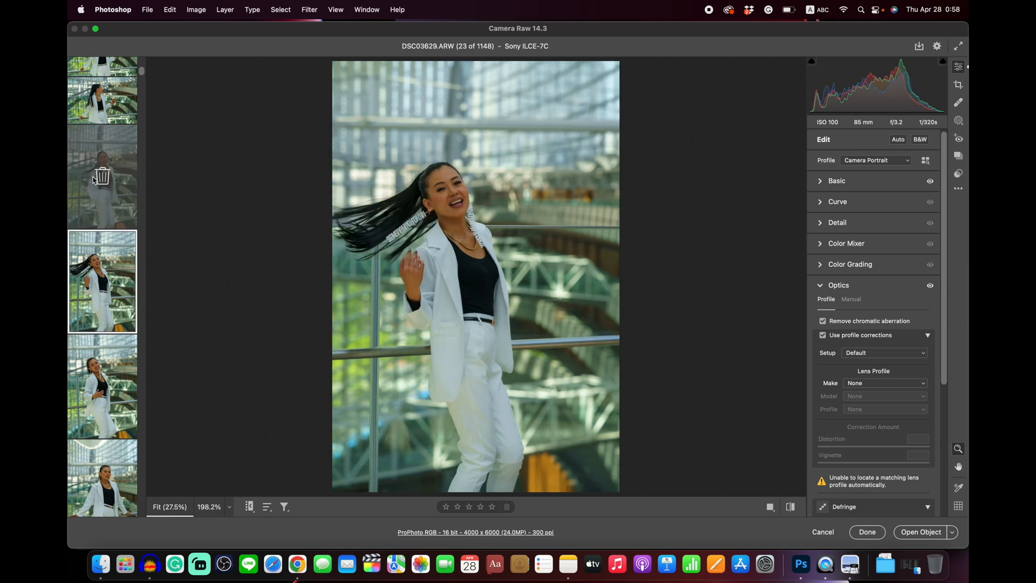
key("Delete")
key("Delete")
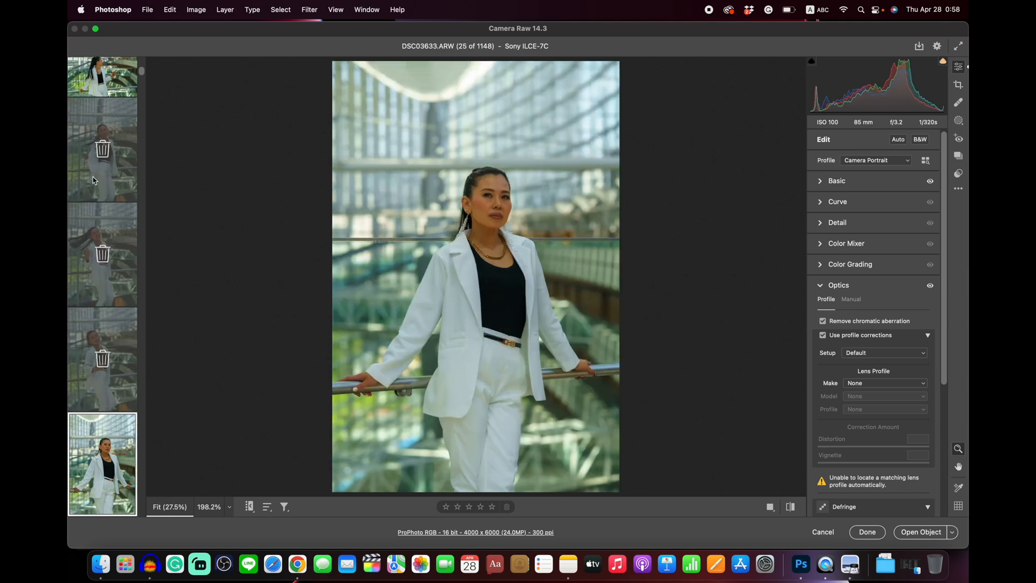
Sort the filmstrip photos by star rating.
scroll(93, 180, "down", 1)
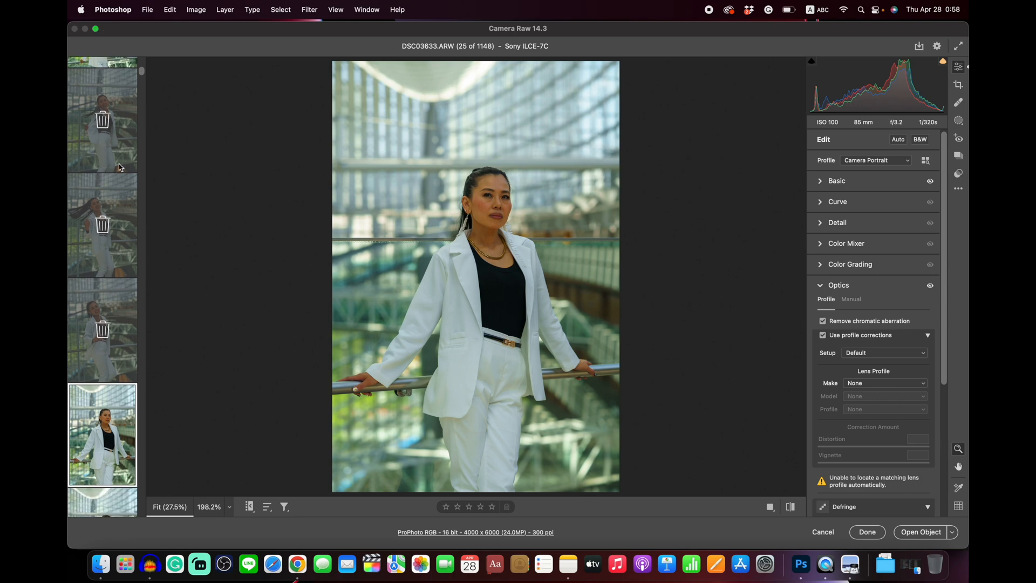
scroll(119, 164, "down", 10)
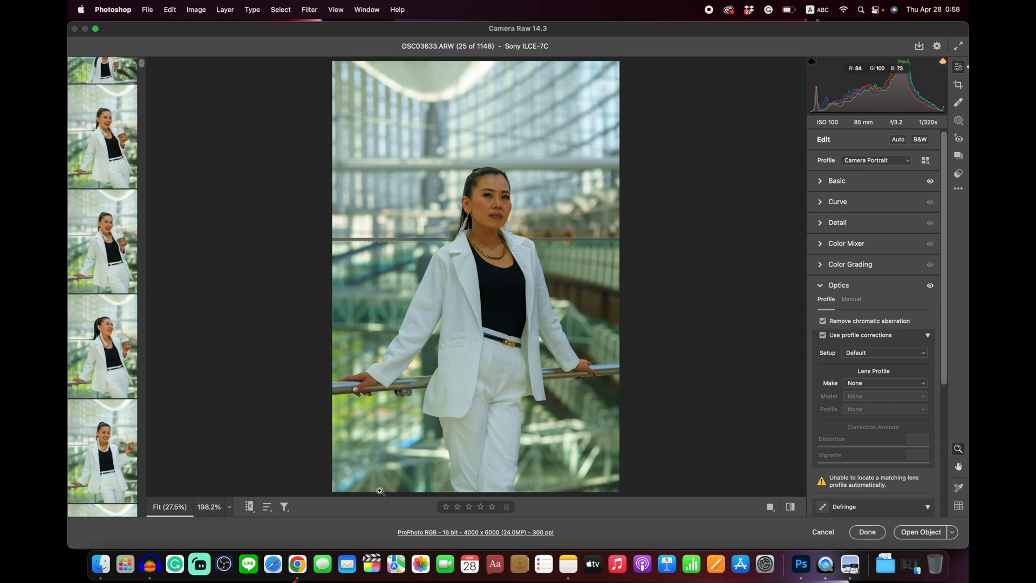
left_click(273, 511)
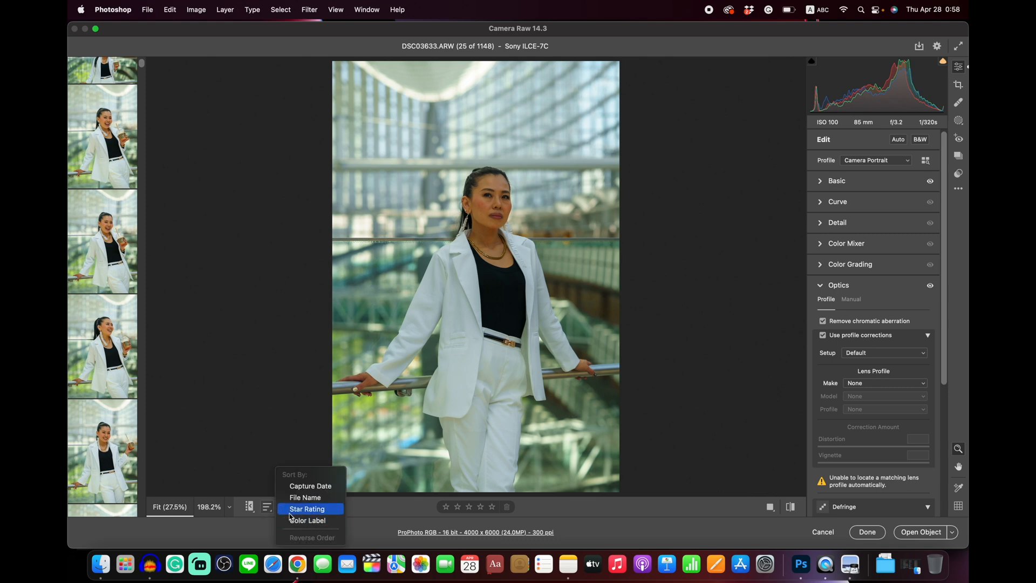
left_click(296, 509)
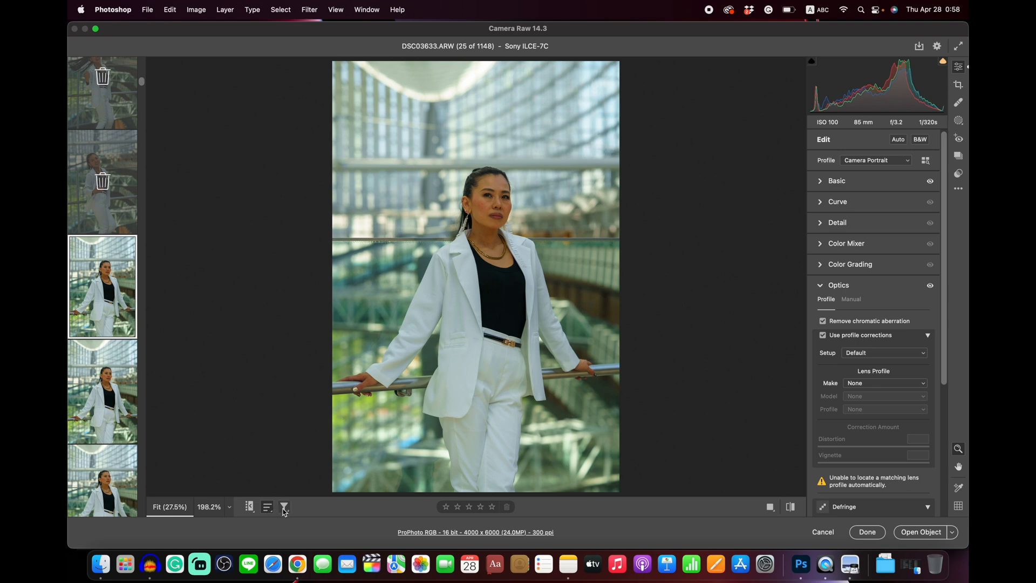
Review the five-star Breguet portraits at the start of the filmstrip, from DSC05130.ARW to DSC05136.ARW.
scroll(94, 372, "up", 10)
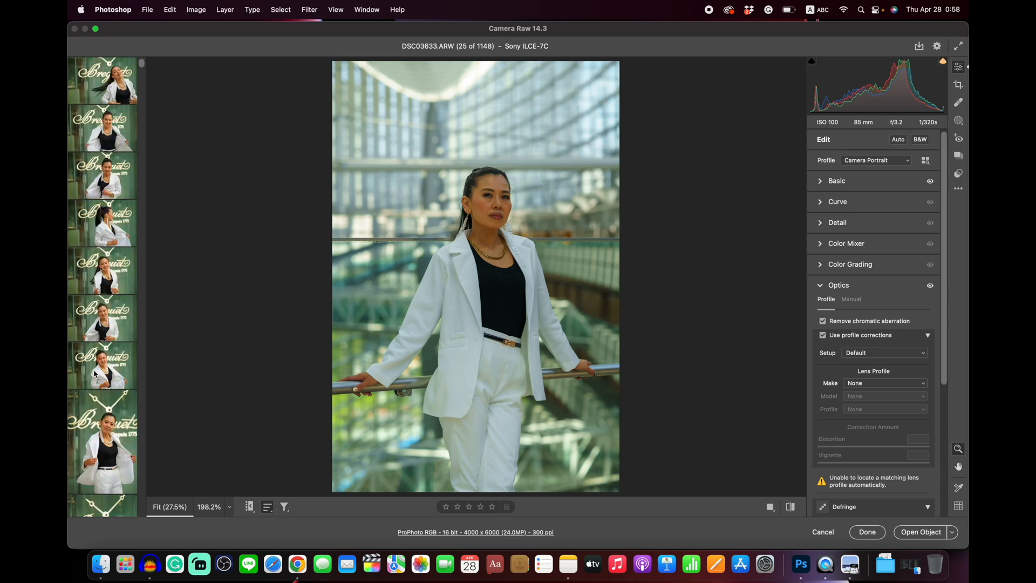
left_click(88, 85)
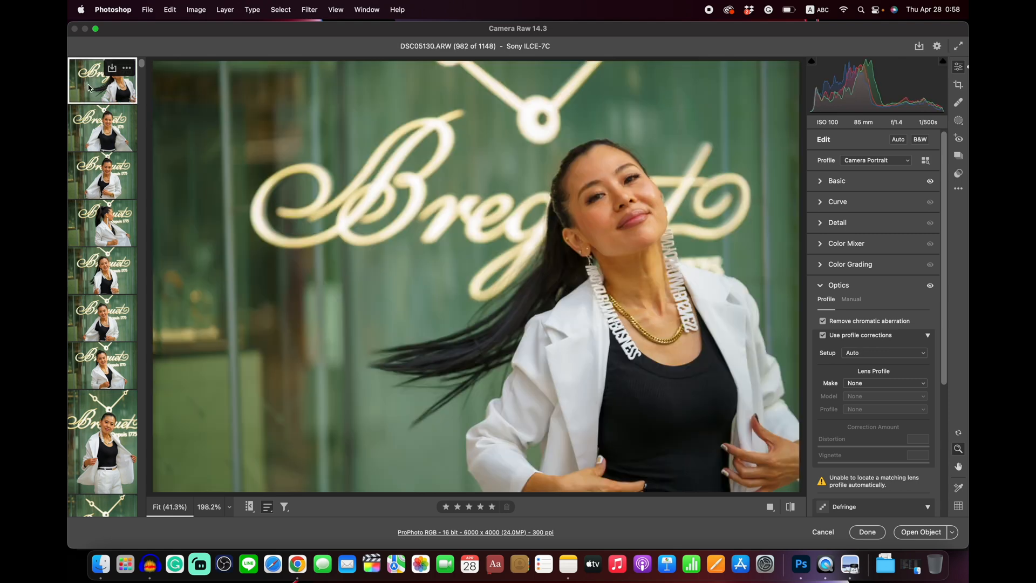
left_click(91, 136)
key("Up")
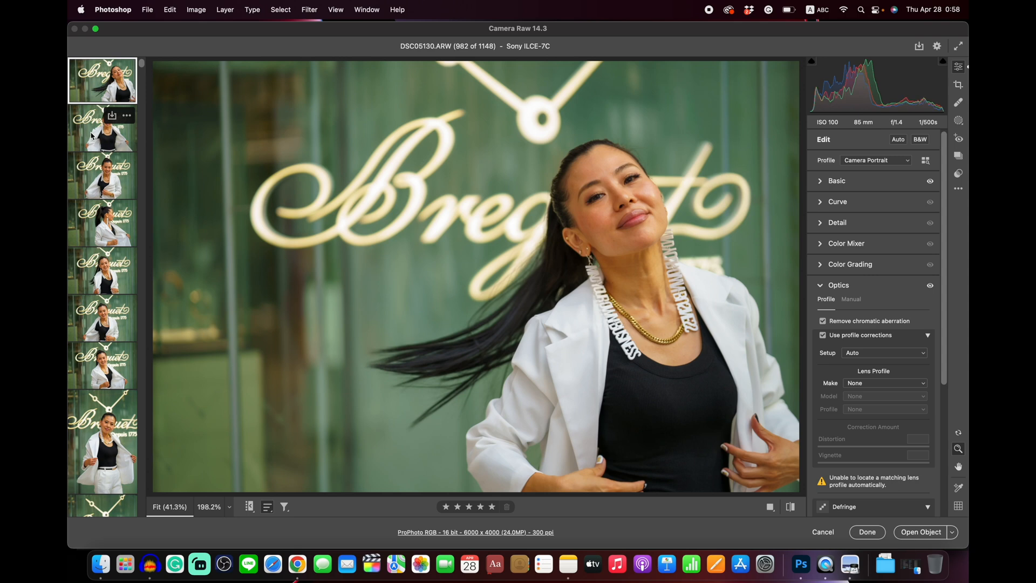
left_click(91, 136)
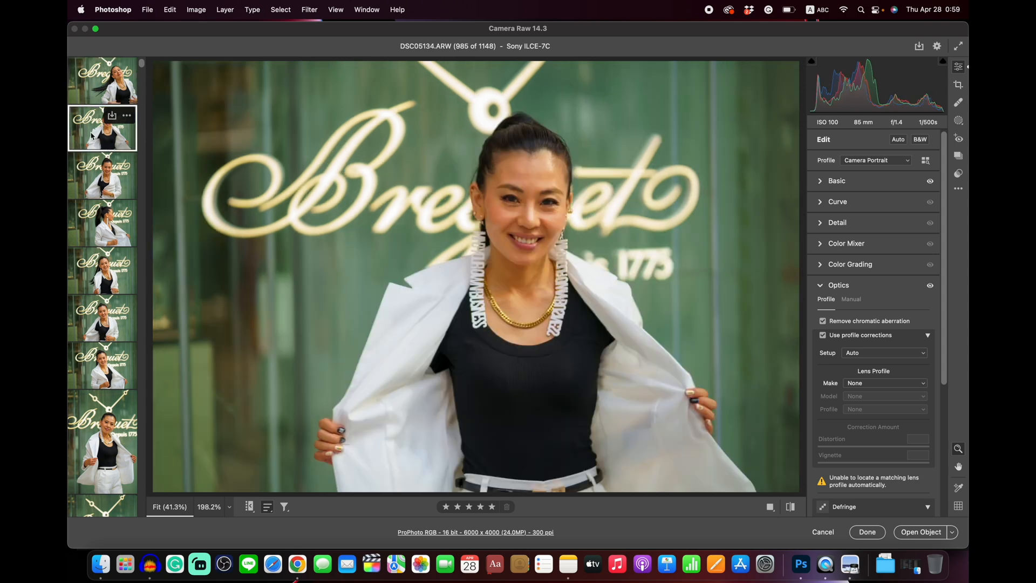
key("Down")
key("Down")
key("Down")
key("Up")
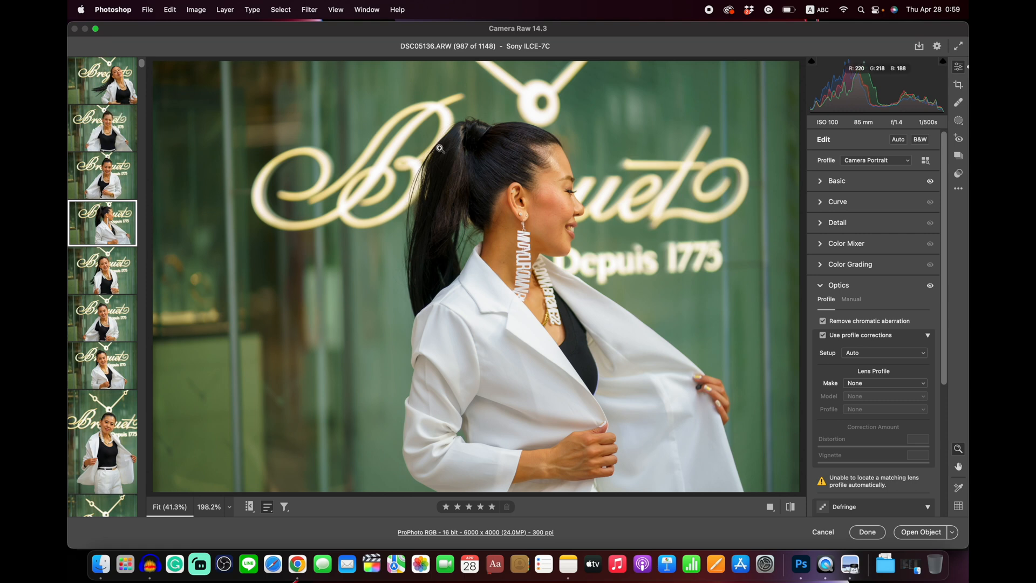
Inspect the face and eyelashes of DSC05136.ARW at close range and fit the whole photo back in view.
left_click(580, 231)
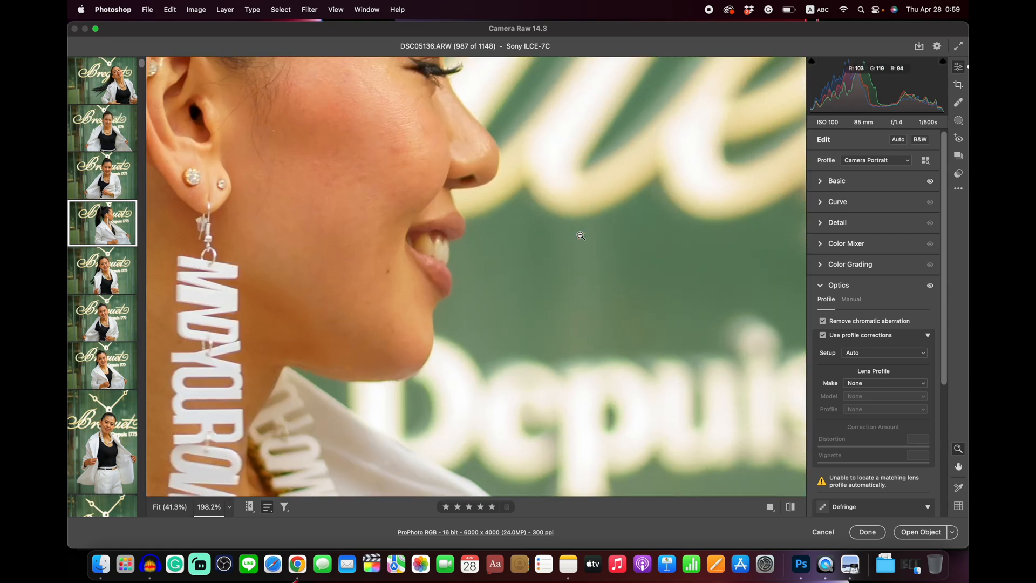
scroll(581, 264, "up", 5)
scroll(582, 265, "left", 4)
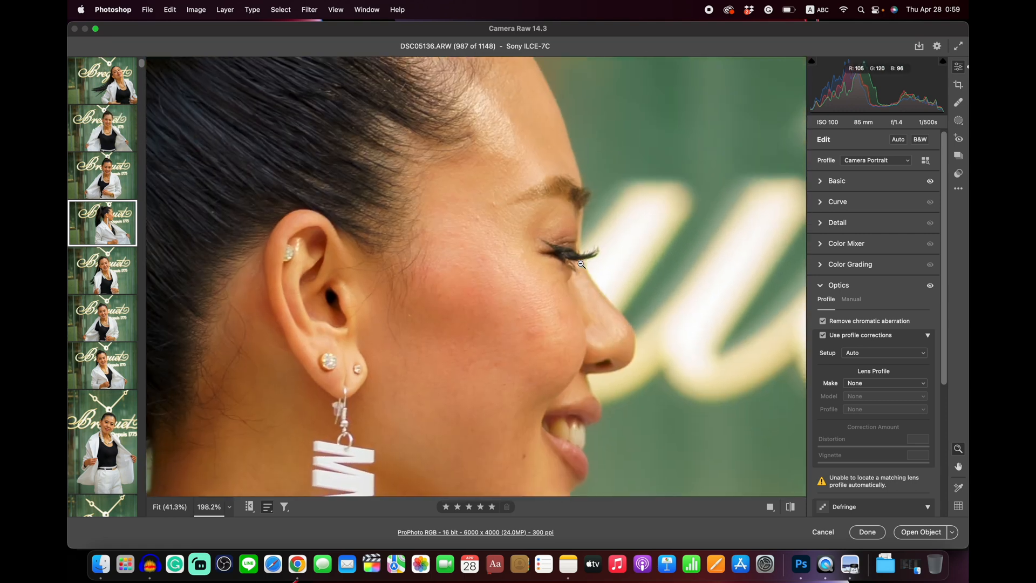
scroll(581, 265, "up", 1)
scroll(581, 265, "left", 1)
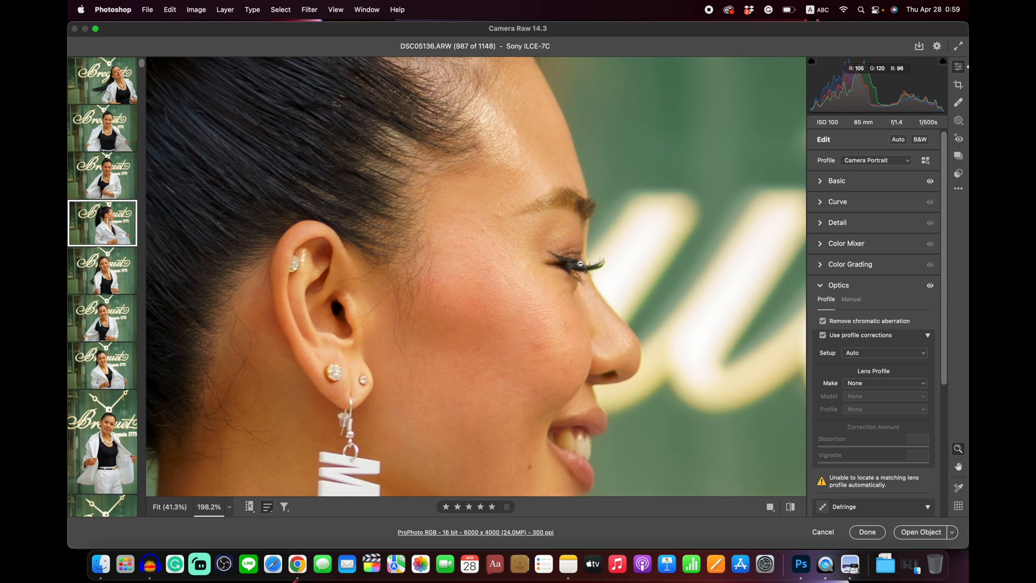
left_click(582, 264)
Select DSC05130.ARW in the filmstrip and look through its healing and masking options before returning to the edit settings.
left_click(75, 83)
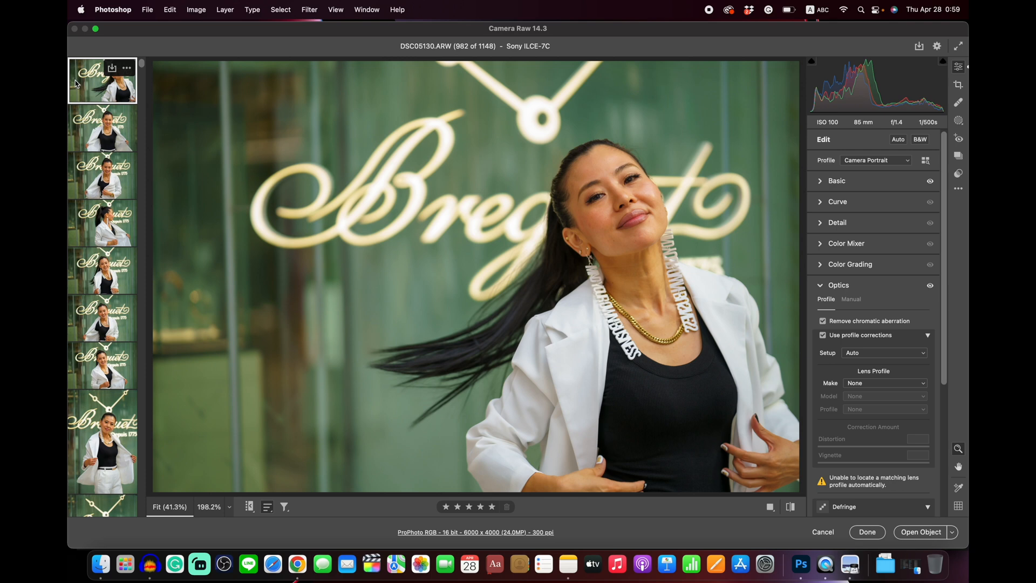
left_click(959, 106)
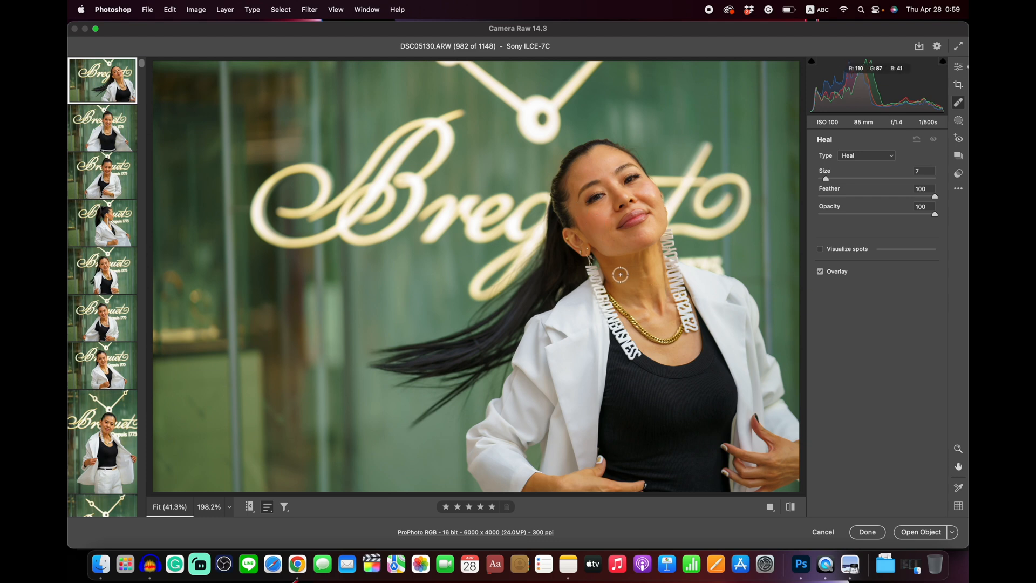
left_click(959, 124)
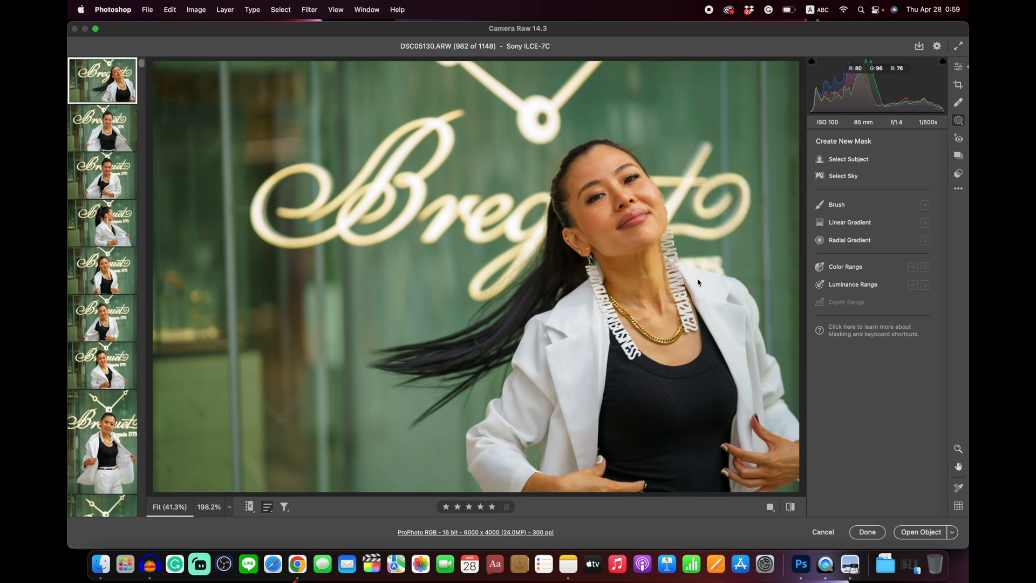
left_click(959, 66)
Heal the blemishes on the lower cheek, chin, mouth corner and jaw of DSC05130.ARW with the Heal brush at size 7.
left_click(613, 210)
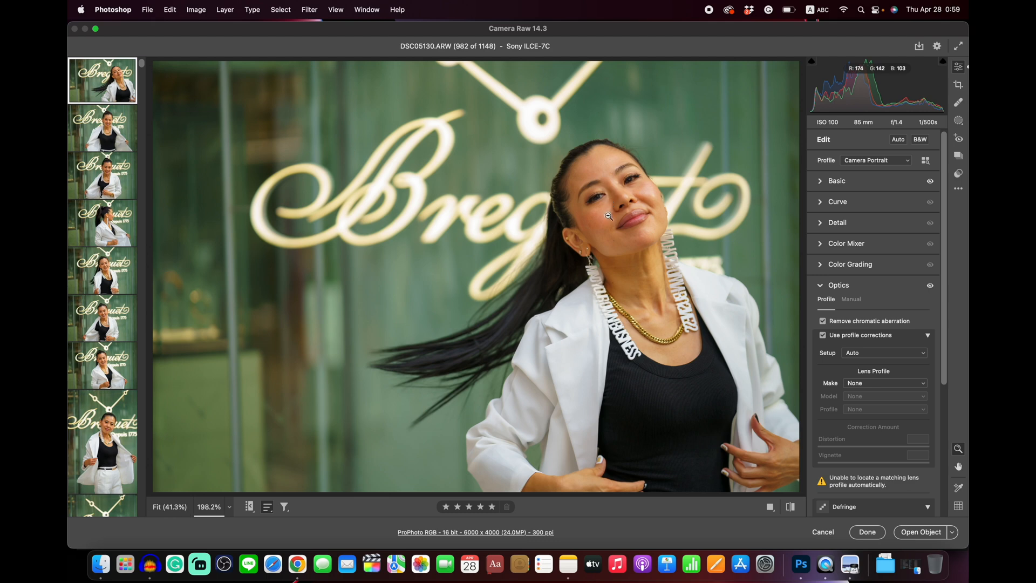
left_click(958, 102)
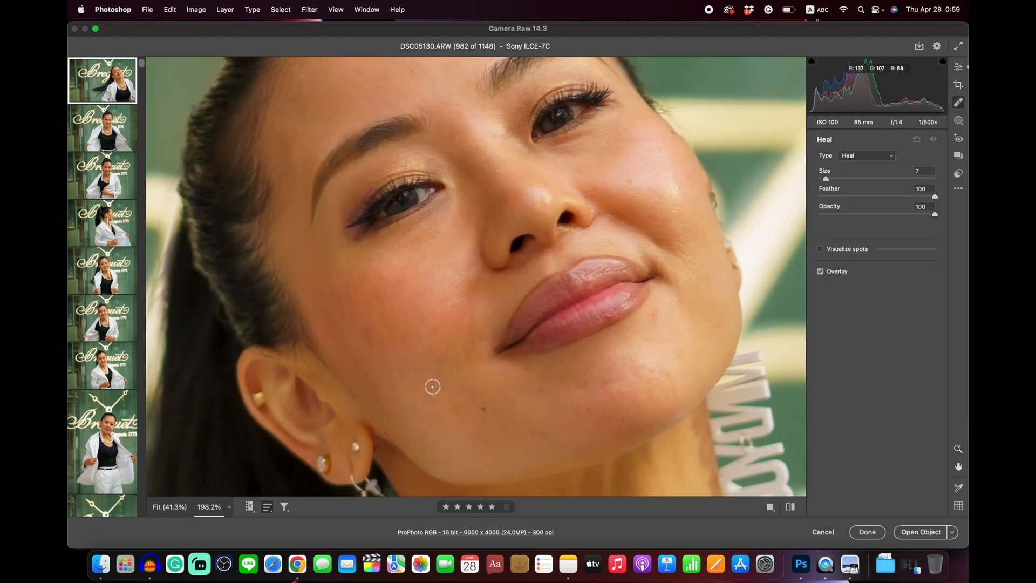
left_click(457, 407)
left_click_drag(490, 432, 481, 432)
left_click(589, 407)
left_click(623, 421)
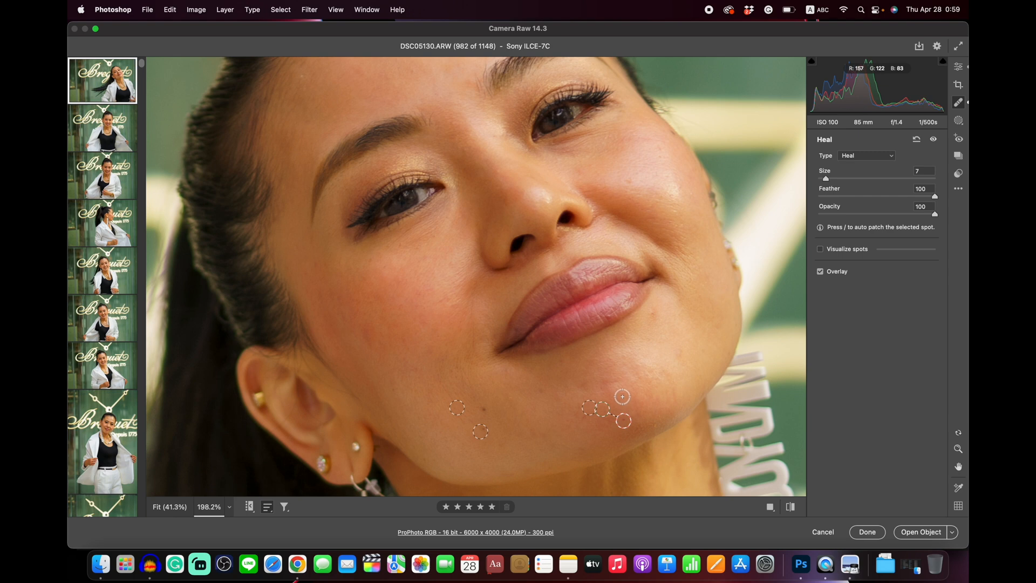
left_click(651, 314)
left_click(682, 355)
left_click(676, 398)
Heal the spots on the cheek below the eye, and those on the nose bridge with the brush reduced to size 5.
left_click(630, 180)
left_click(660, 153)
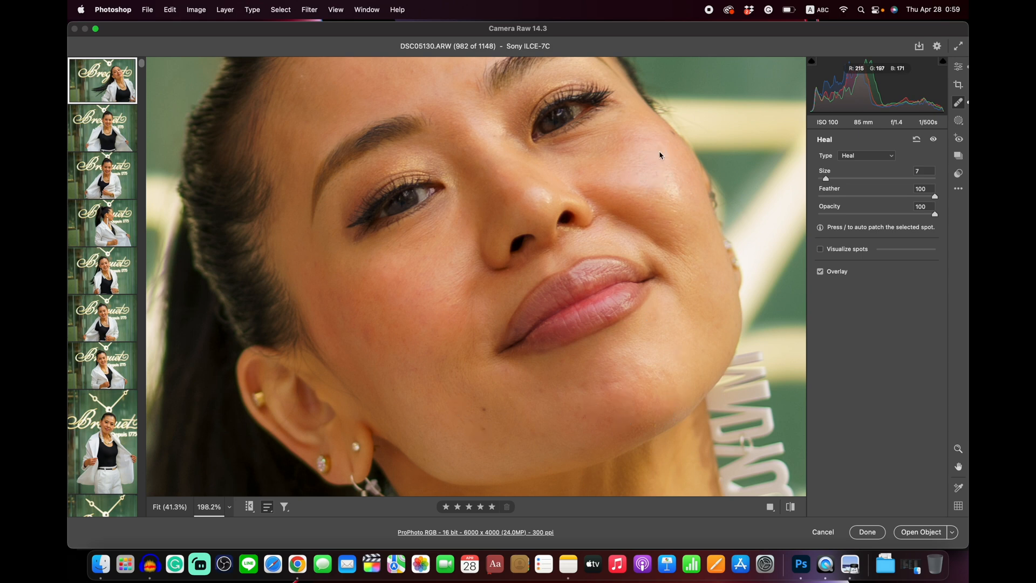
key("bracketleft")
key("bracketleft")
left_click(497, 172)
left_click(466, 151)
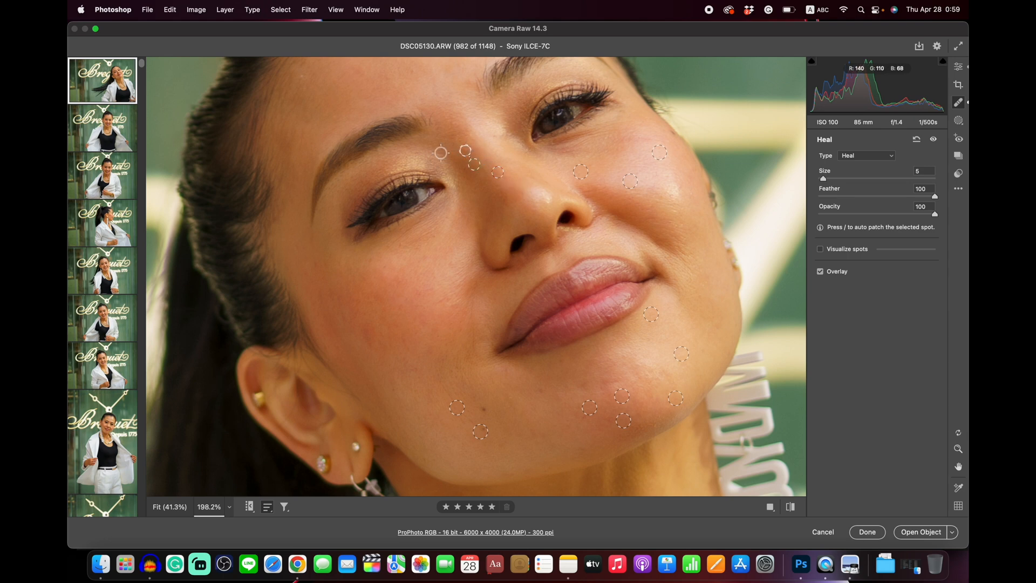
Heal the larger cheek blemishes on the ear side at brush size 14, and move the last spot's source from the hairline to nearby skin.
key("bracketright")
key("bracketright")
key("bracketright")
key("bracketright")
key("bracketright")
key("bracketright")
key("bracketright")
key("bracketright")
key("bracketright")
left_click(366, 337)
left_click(421, 322)
left_click(424, 292)
left_click(394, 284)
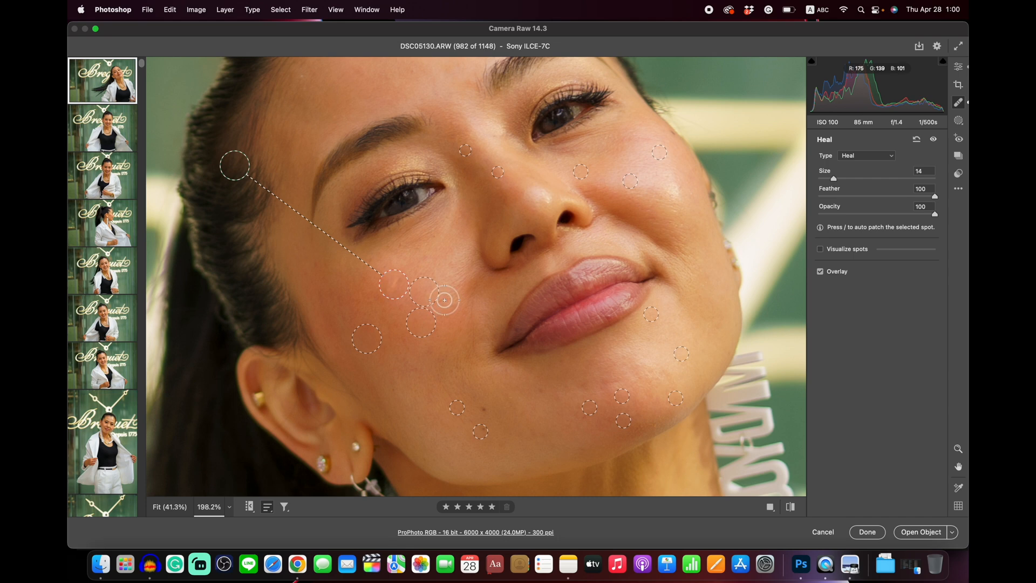
left_click_drag(234, 165, 360, 283)
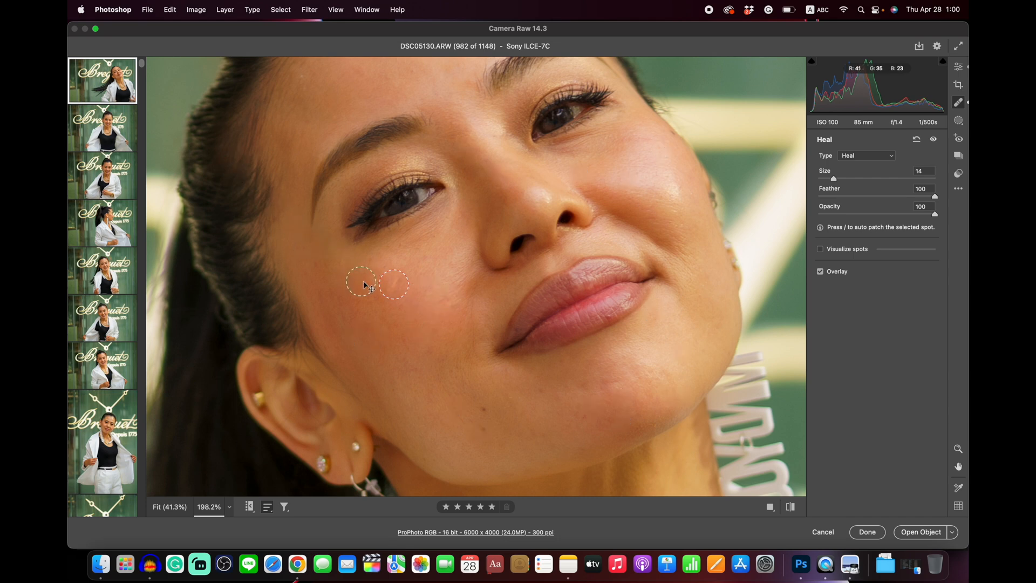
Heal the remaining small blemishes under the eye and on the ear-side cheek with the Heal brush at size 8.
key("bracketleft")
key("bracketleft")
key("bracketleft")
key("bracketleft")
key("bracketleft")
key("bracketleft")
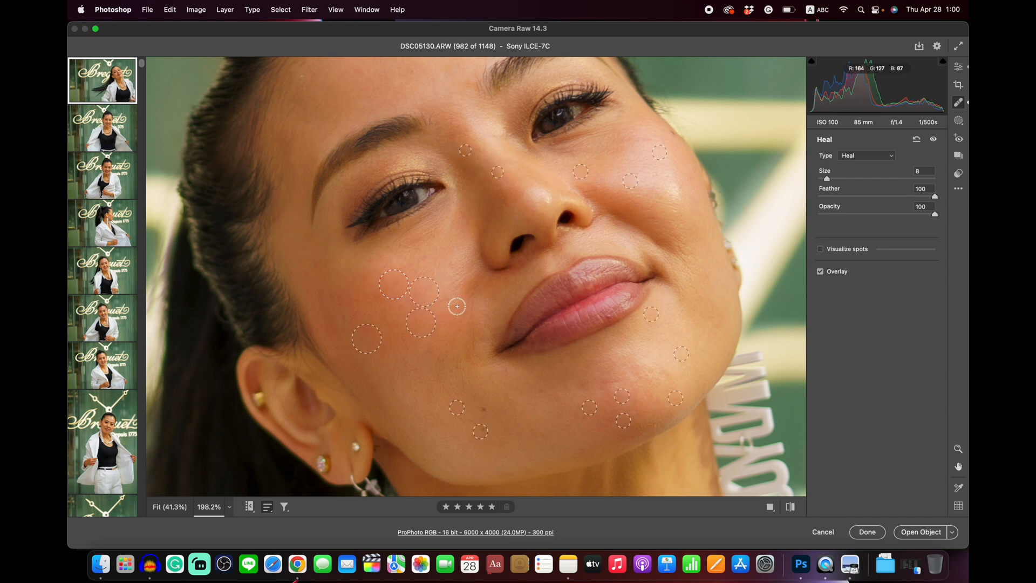
left_click(451, 303)
left_click(416, 370)
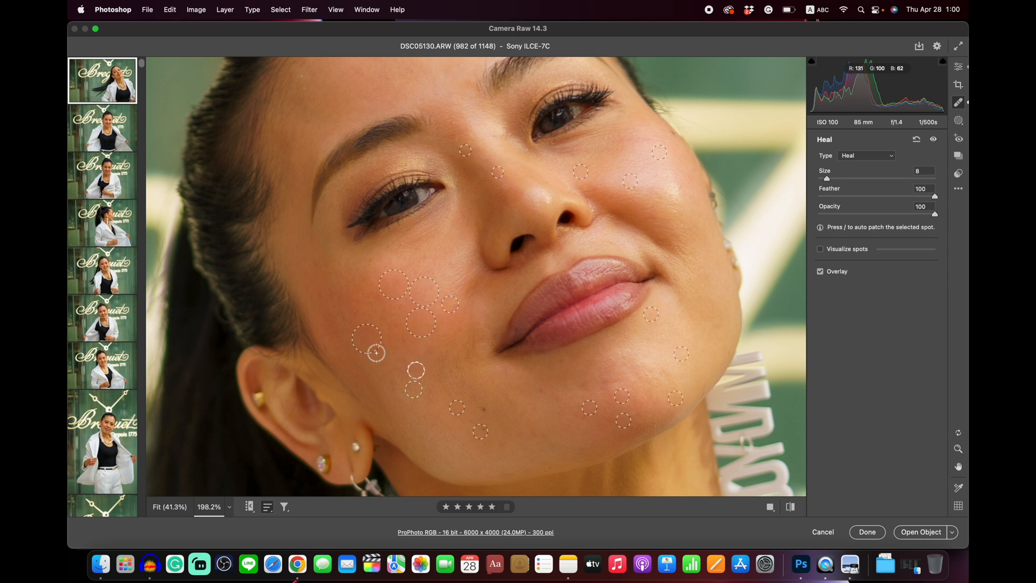
left_click(423, 260)
left_click(401, 248)
left_click(450, 265)
Heal the spots between the eyebrows and on the forehead with the Heal brush at size 5.
key("bracketleft")
key("bracketleft")
key("bracketleft")
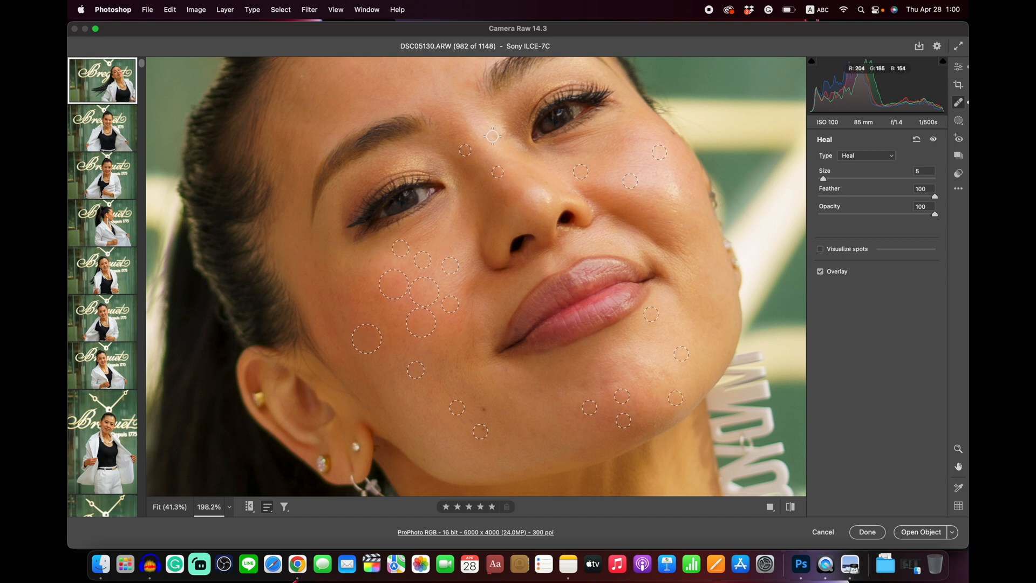
left_click(494, 136)
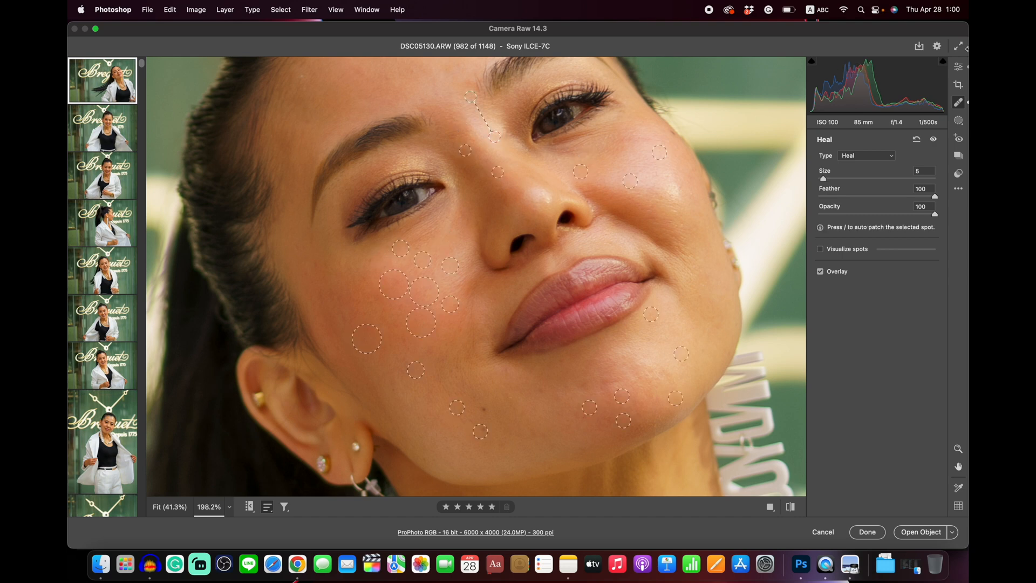
left_click(958, 66)
scroll(726, 157, "up", 5)
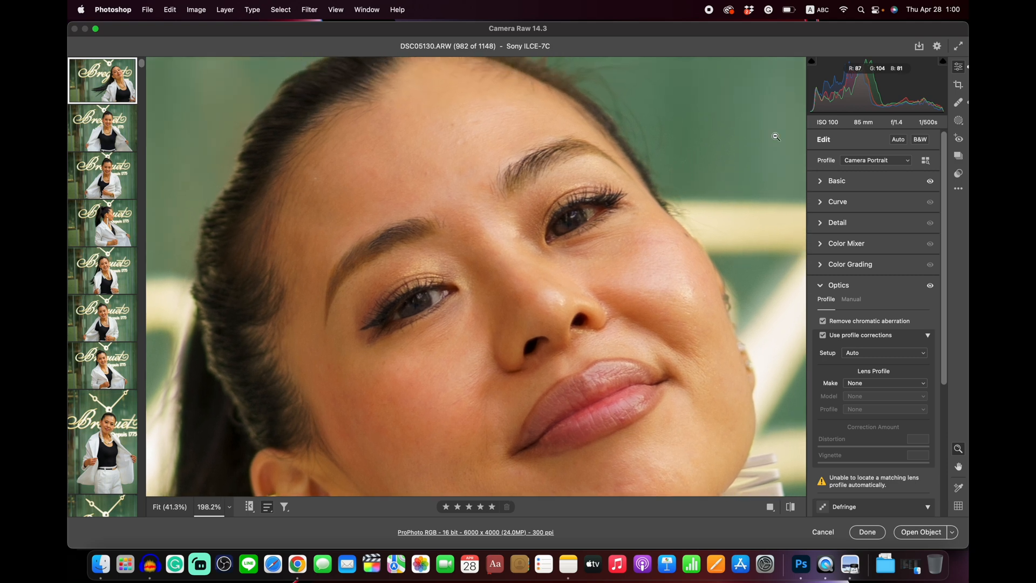
left_click(958, 101)
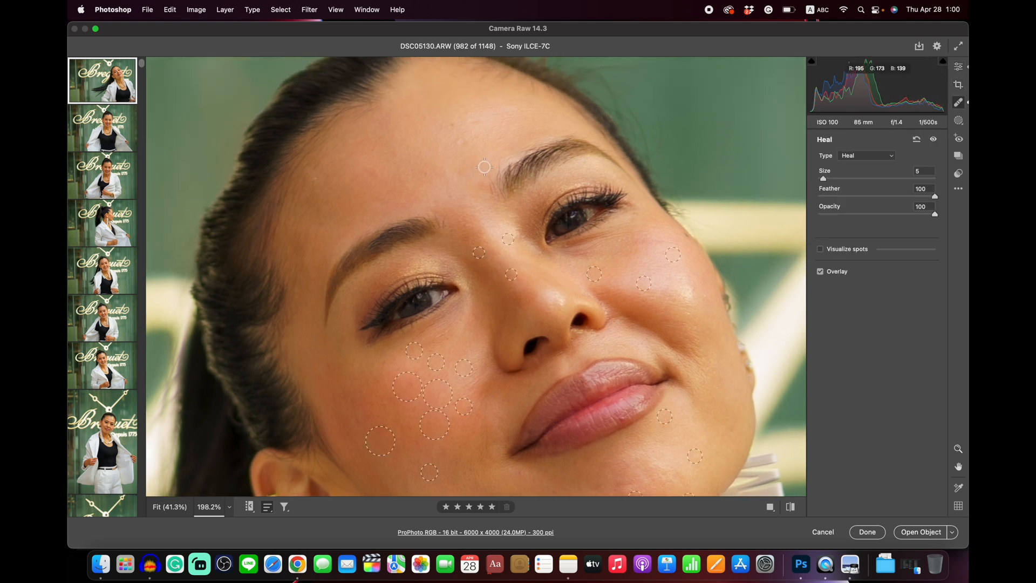
left_click(428, 171)
left_click(378, 175)
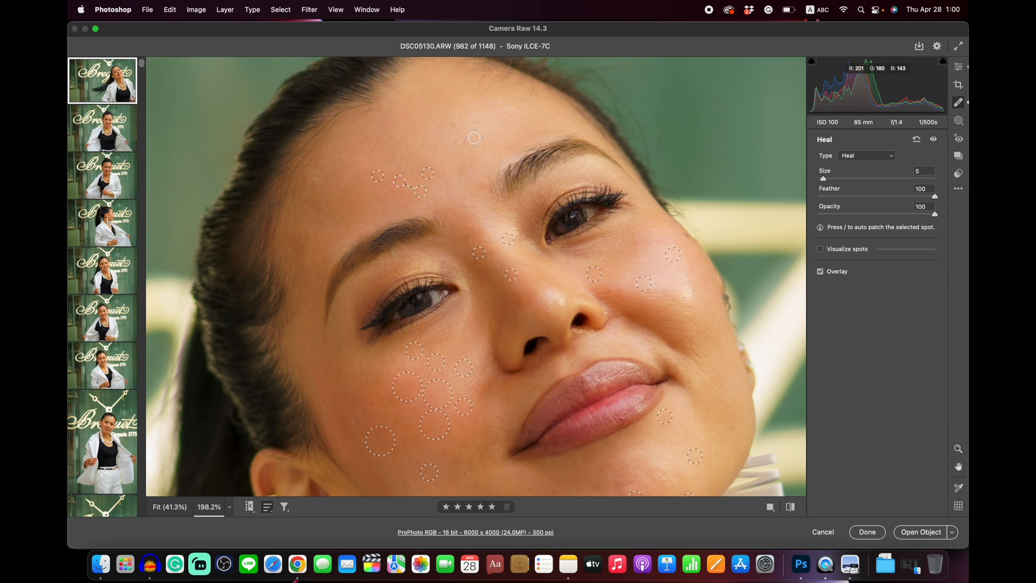
Heal the blemish on the chin below the lower lip with the Heal brush at size 9.
left_click(958, 70)
scroll(563, 271, "down", 5)
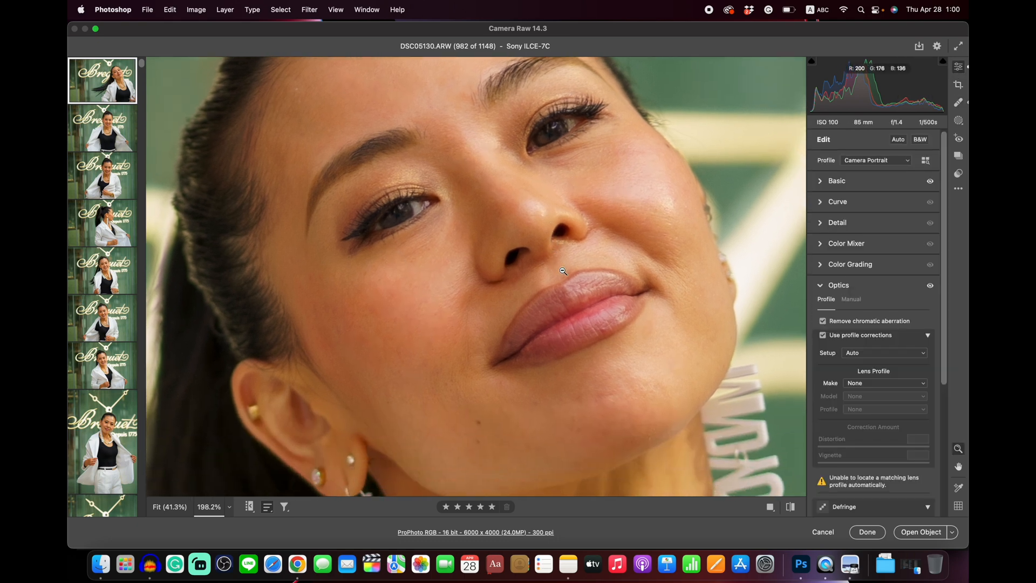
left_click(958, 101)
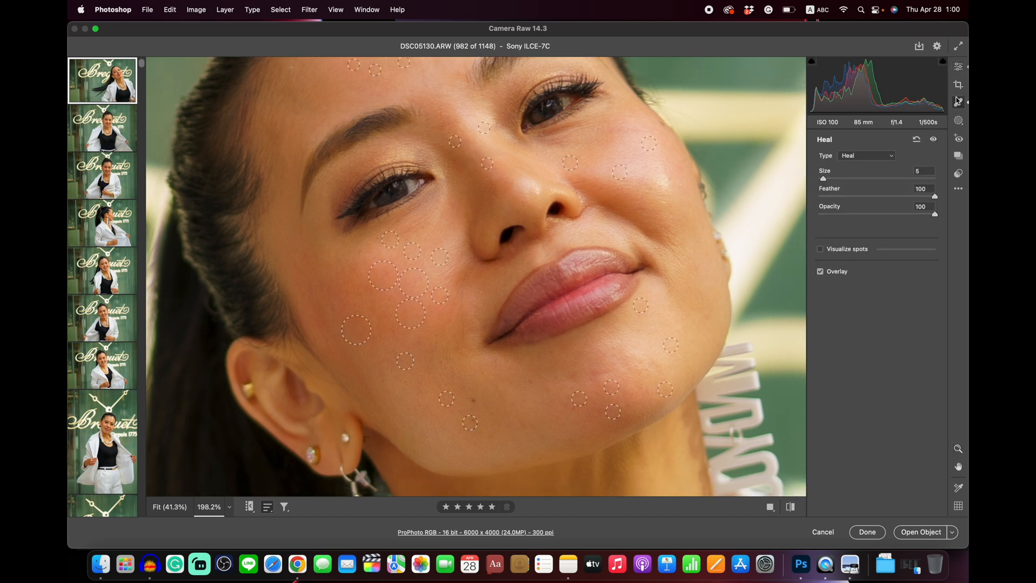
key("bracketright")
key("bracketright")
key("bracketright")
key("bracketright")
left_click(601, 372)
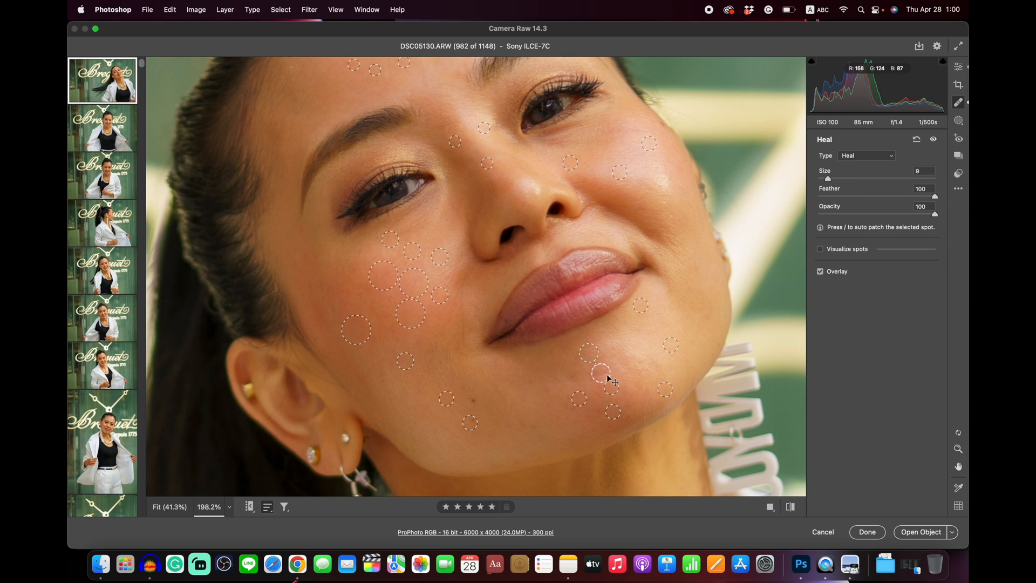
Heal the remaining spots around the chin and along the jaw with a slightly smaller brush and return to the edit settings.
key("bracketleft")
key("bracketleft")
left_click(530, 382)
left_click(551, 355)
left_click(573, 374)
left_click(574, 411)
left_click(573, 408)
left_click(628, 418)
left_click(666, 389)
left_click(709, 318)
left_click(959, 67)
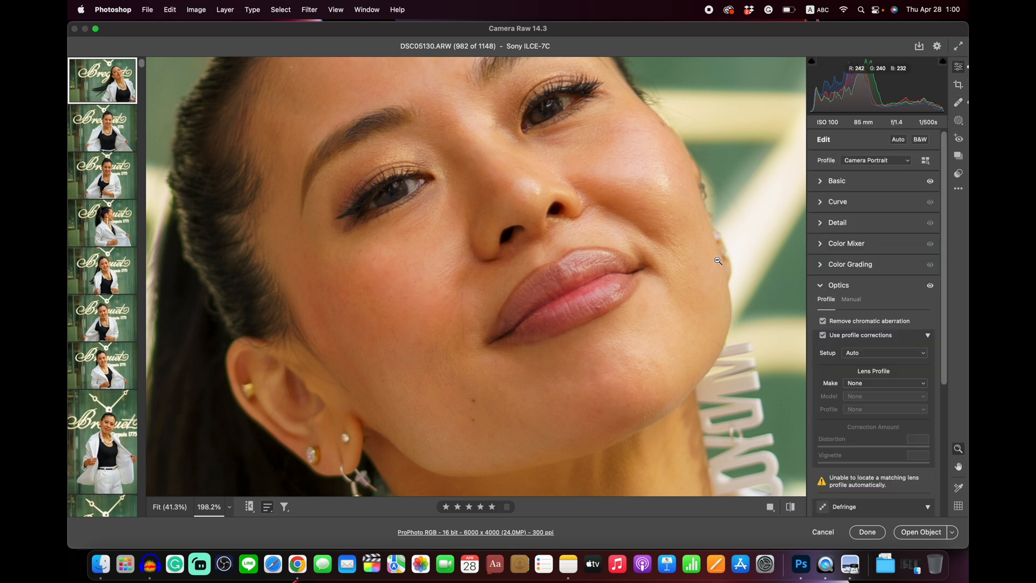
Compare the retouched face close-up of DSC05130.ARW with the default settings several times.
left_click(790, 508)
left_click(791, 508)
left_click(791, 507)
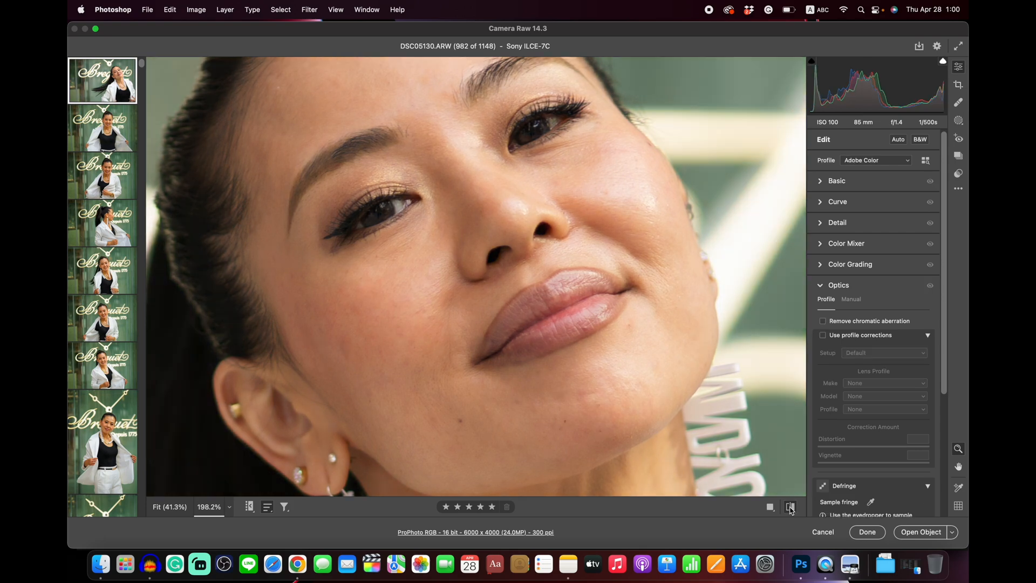
left_click(791, 508)
left_click(791, 508)
left_click(790, 508)
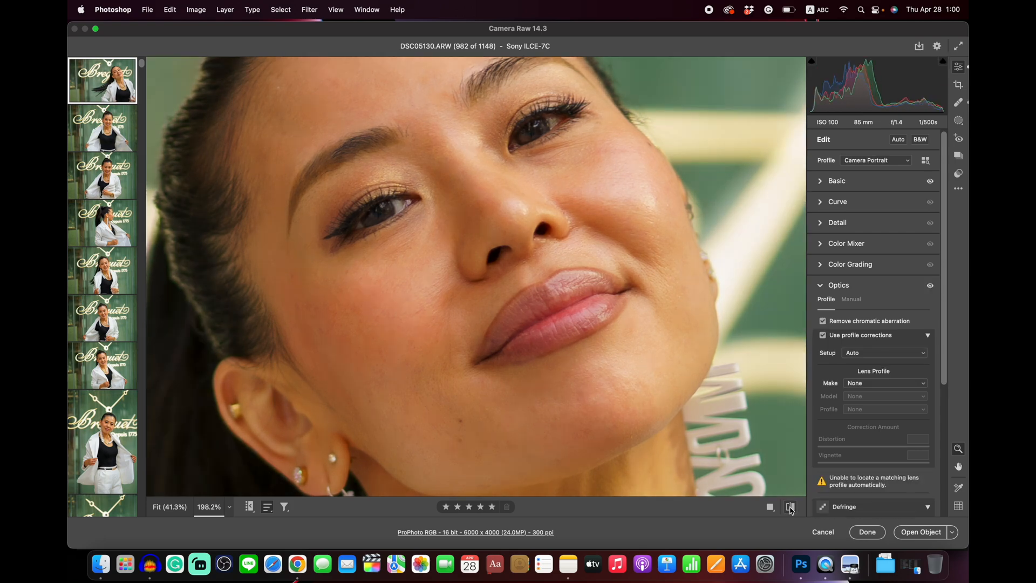
left_click(791, 508)
left_click(790, 508)
left_click(790, 508)
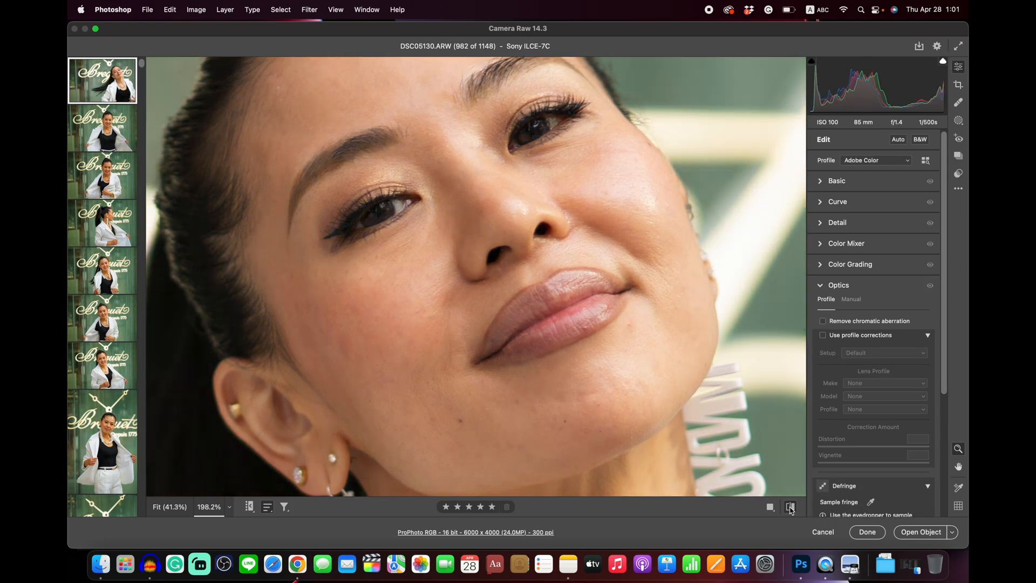
left_click(791, 507)
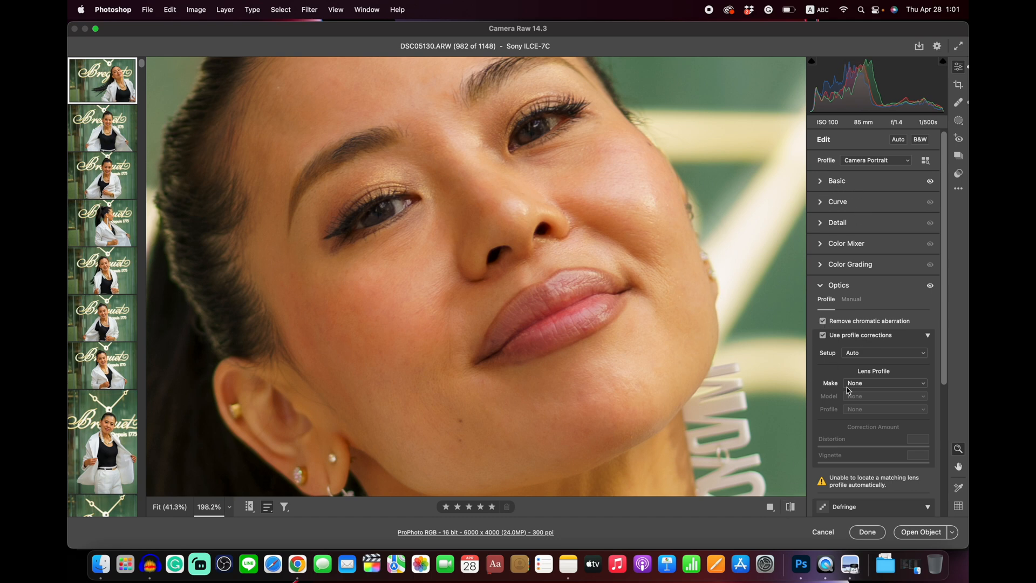
Fit the whole photo in view and try the Level Upright correction in Geometry, switching it on and off to compare.
scroll(849, 388, "down", 5)
scroll(845, 414, "down", 2)
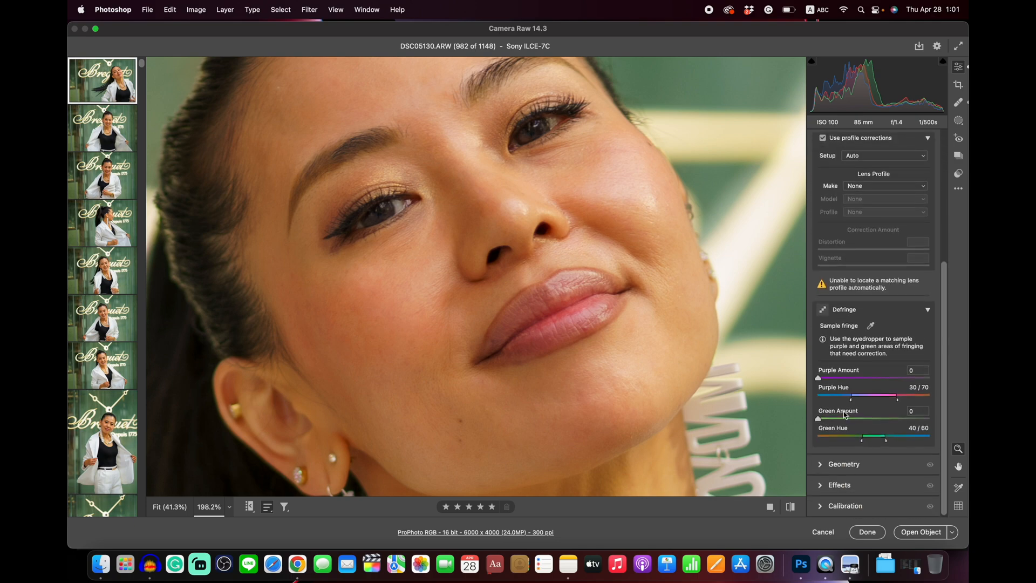
left_click(821, 465)
left_click(542, 467)
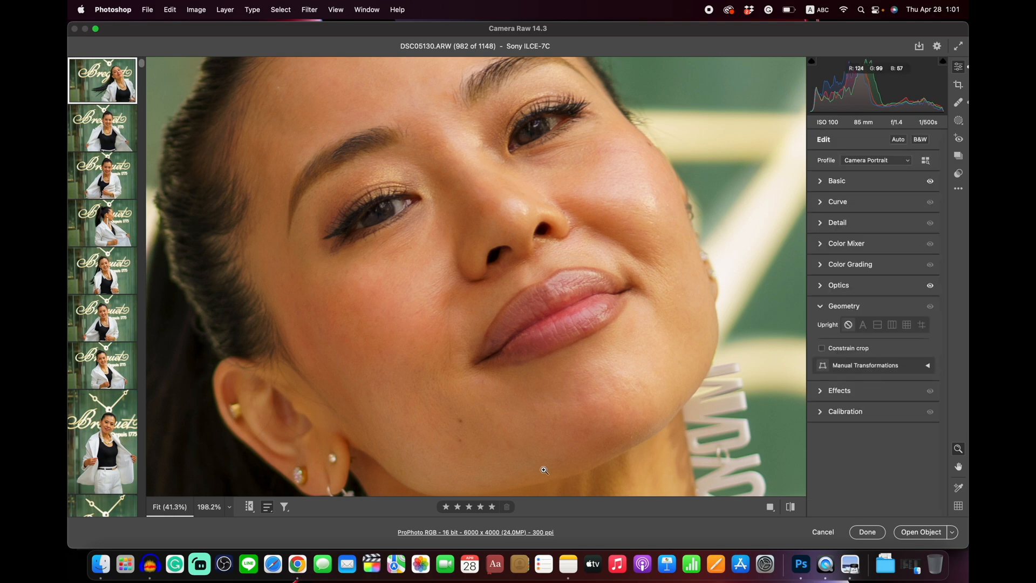
left_click(877, 325)
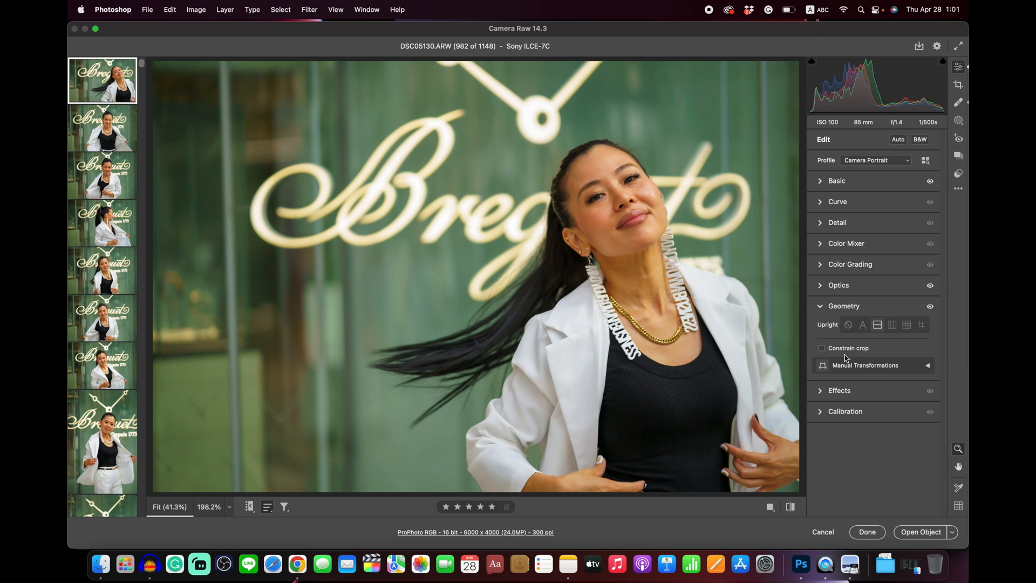
left_click(848, 325)
left_click(881, 326)
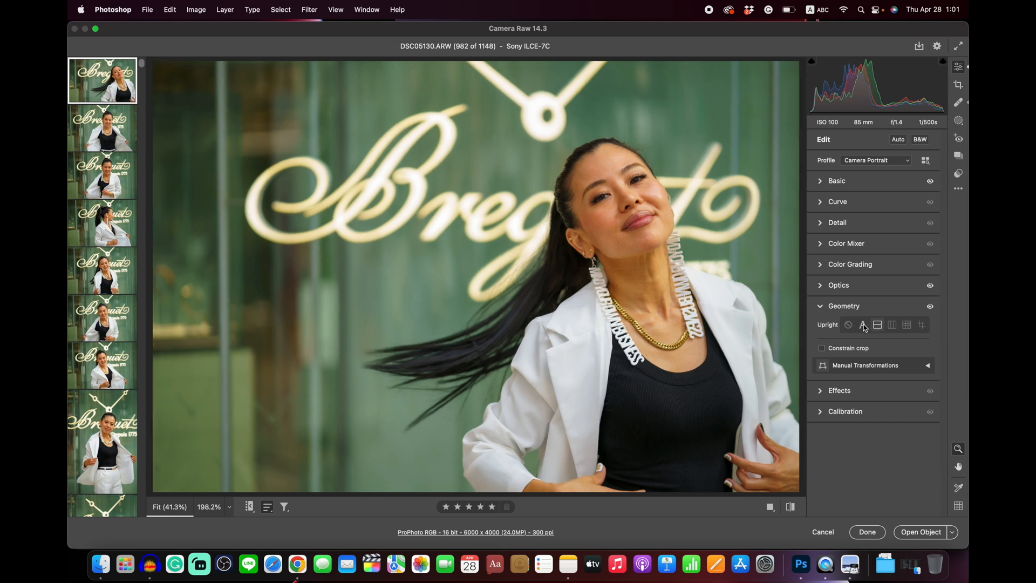
left_click(848, 326)
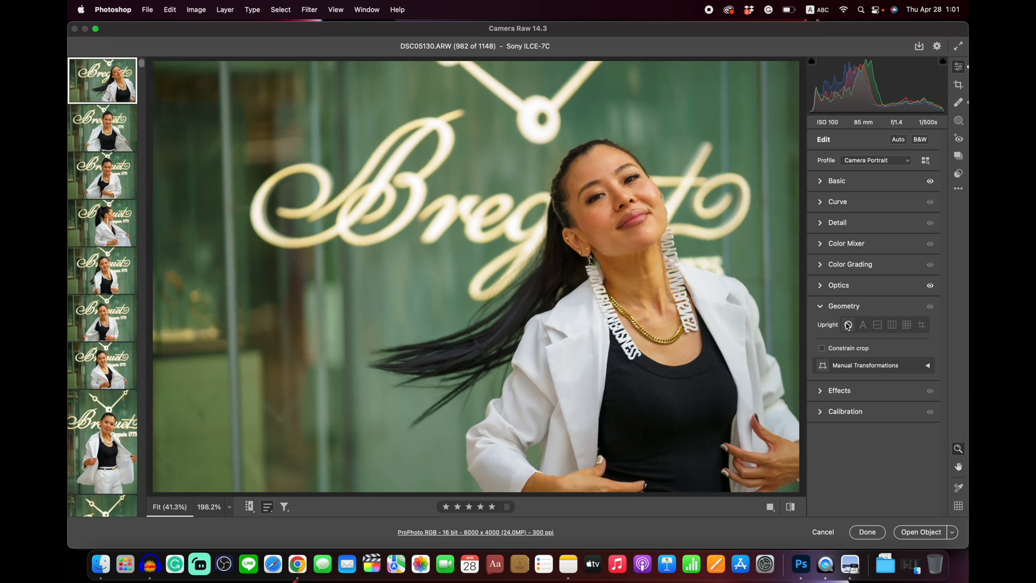
left_click(877, 326)
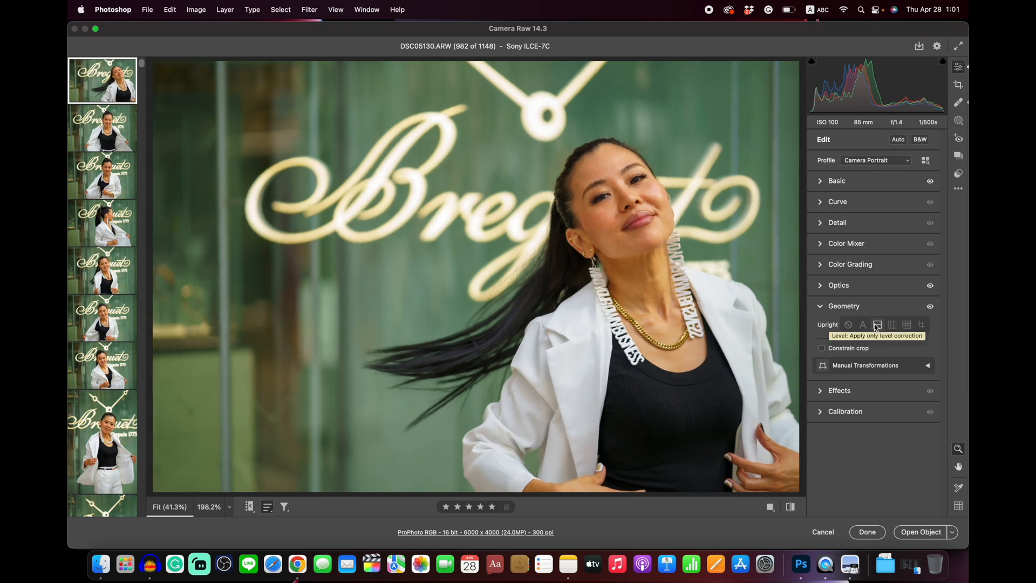
left_click(876, 326)
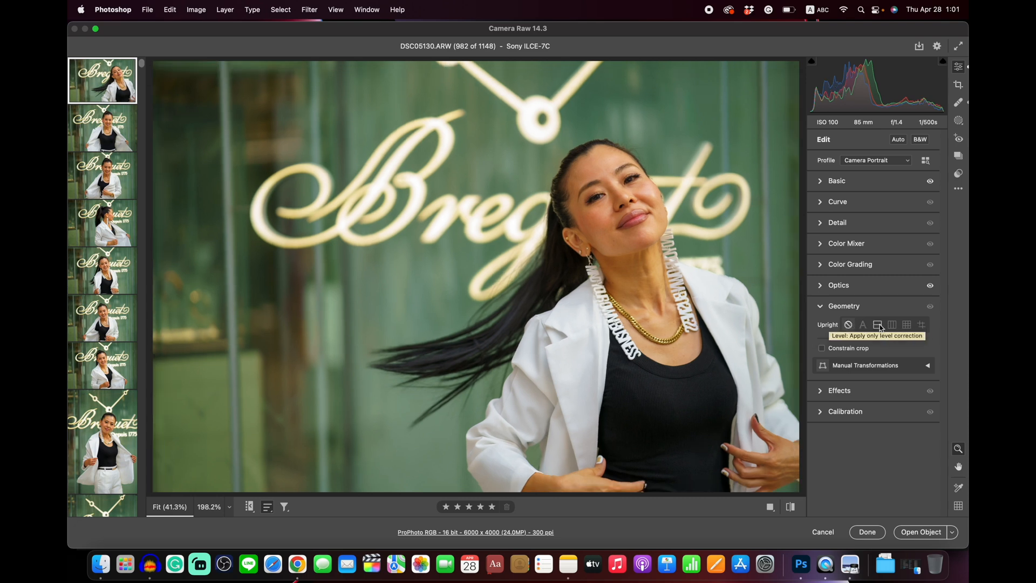
Compare the Auto and Level Upright corrections in Geometry and keep Level applied to the photo.
left_click(878, 326)
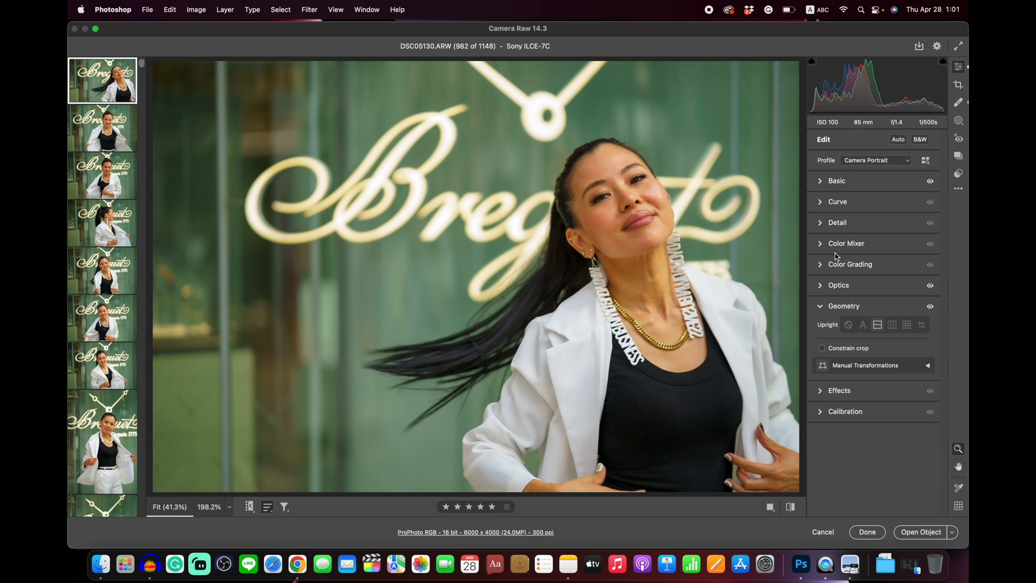
left_click(863, 325)
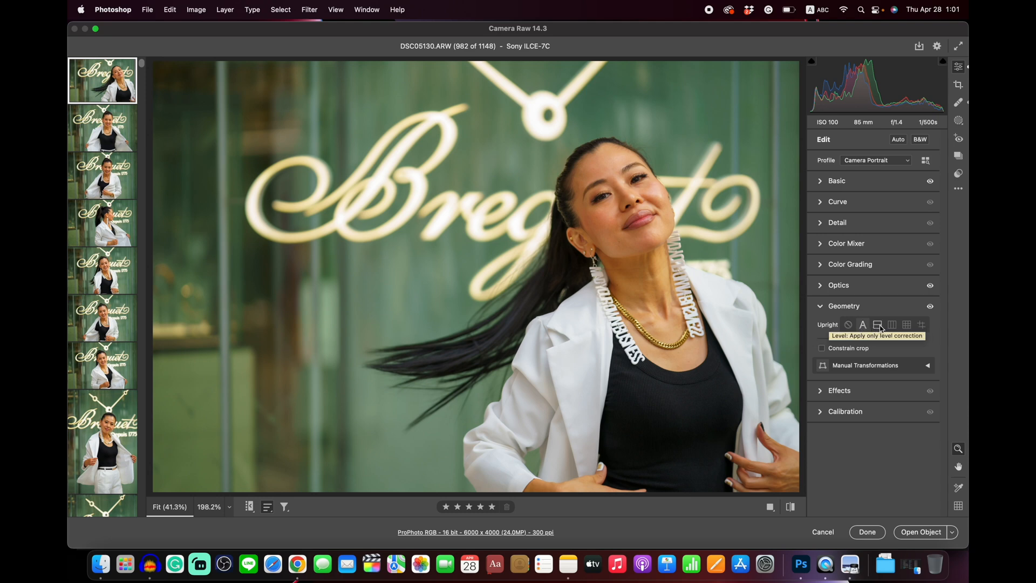
left_click(879, 327)
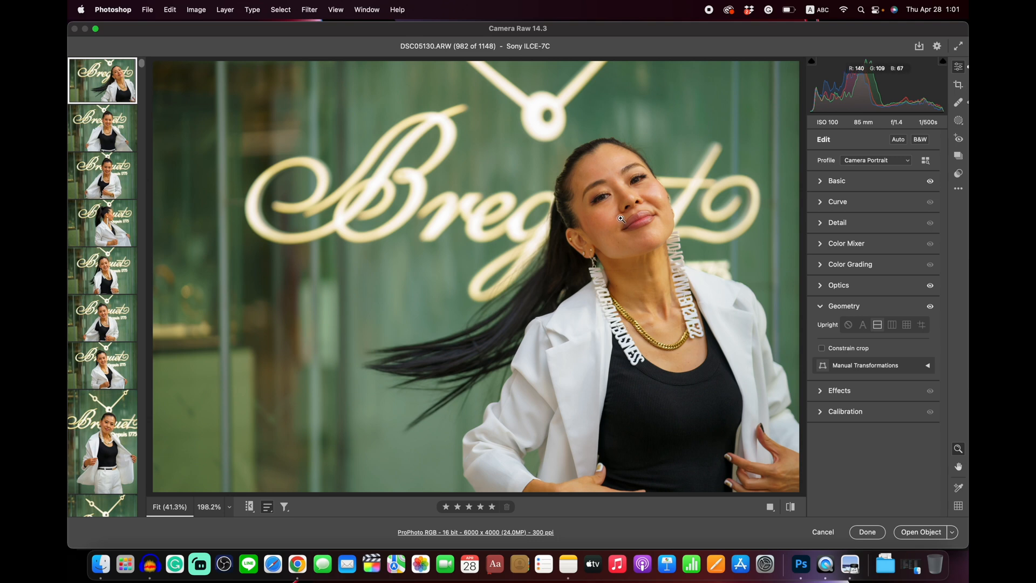
left_click(961, 123)
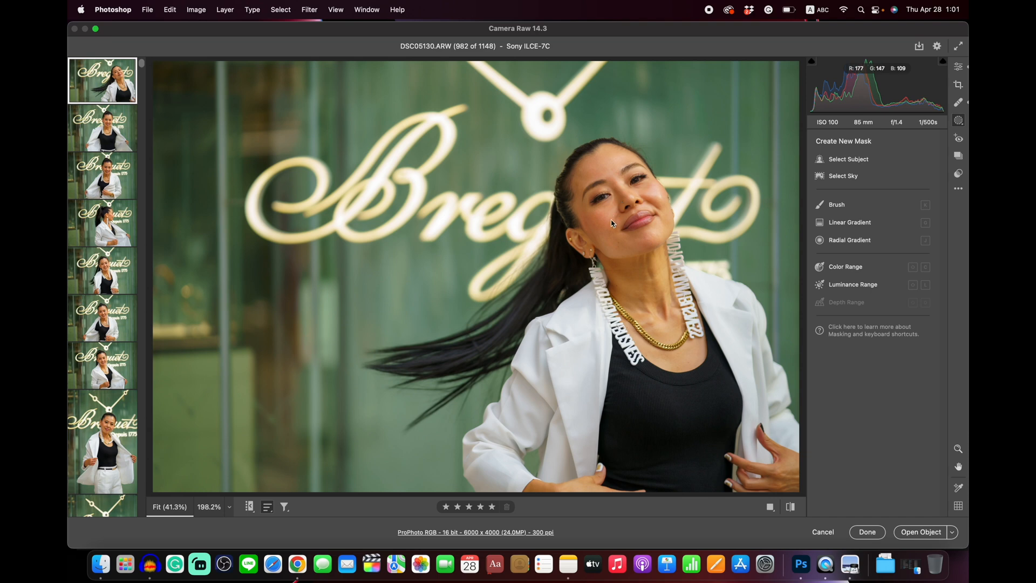
left_click(960, 68)
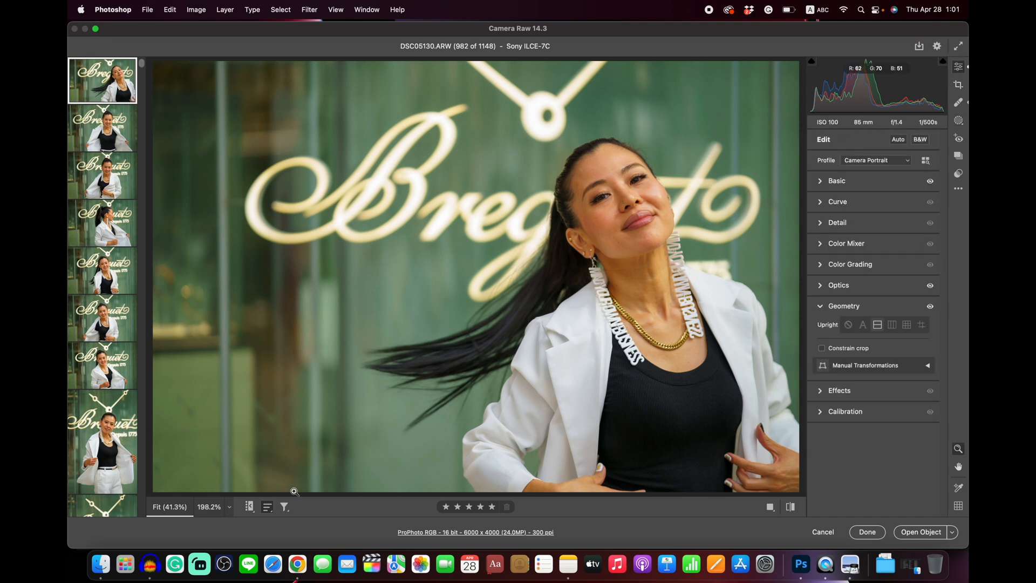
Brush a new mask with the 1 Iris Lifter adjustment preset over both irises, using brush size 3.
left_click(206, 508)
scroll(564, 347, "right", 5)
scroll(565, 347, "up", 5)
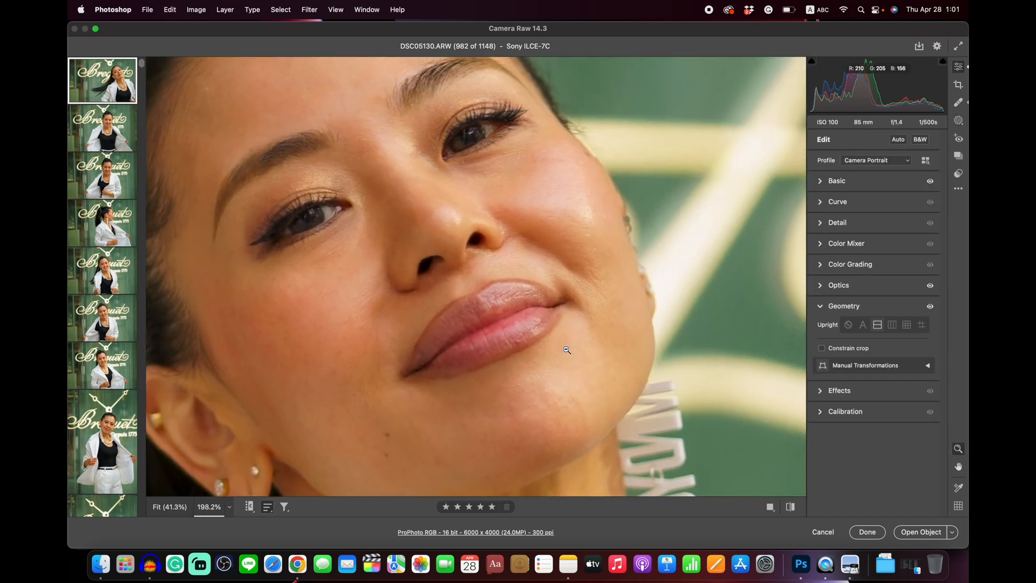
scroll(567, 350, "left", 3)
scroll(567, 350, "up", 2)
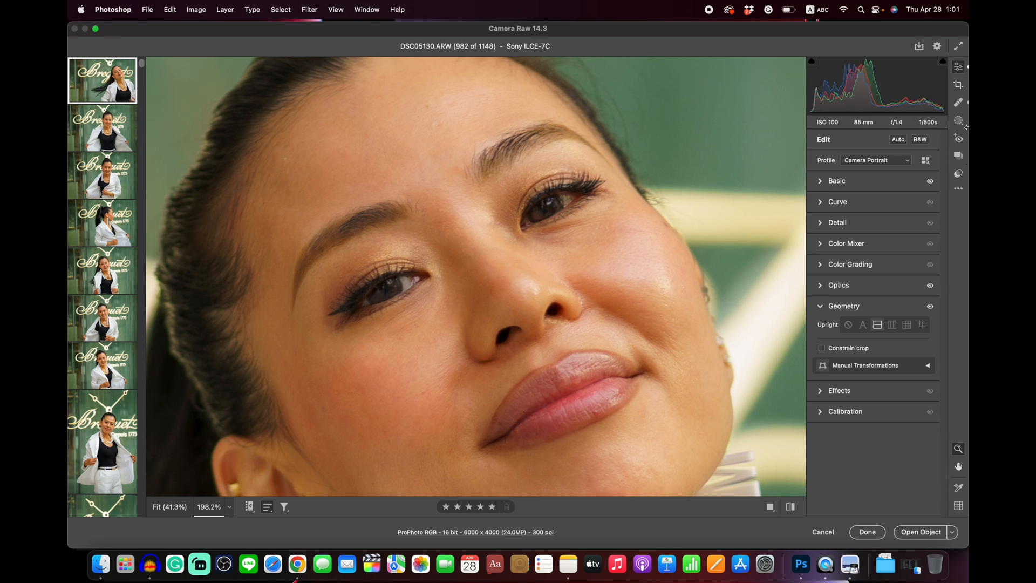
left_click(960, 104)
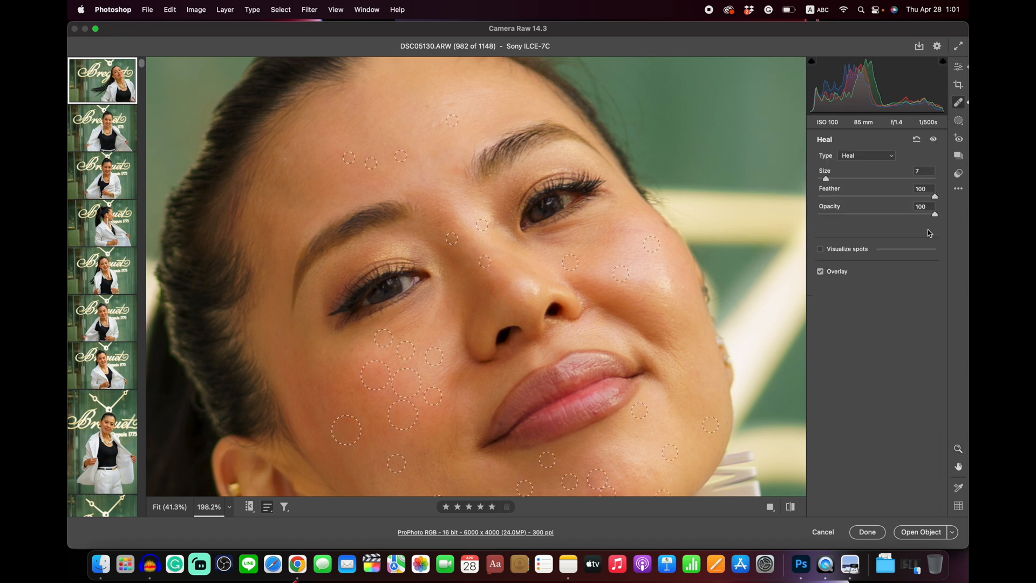
left_click(890, 158)
left_click(959, 120)
left_click(959, 121)
left_click(836, 205)
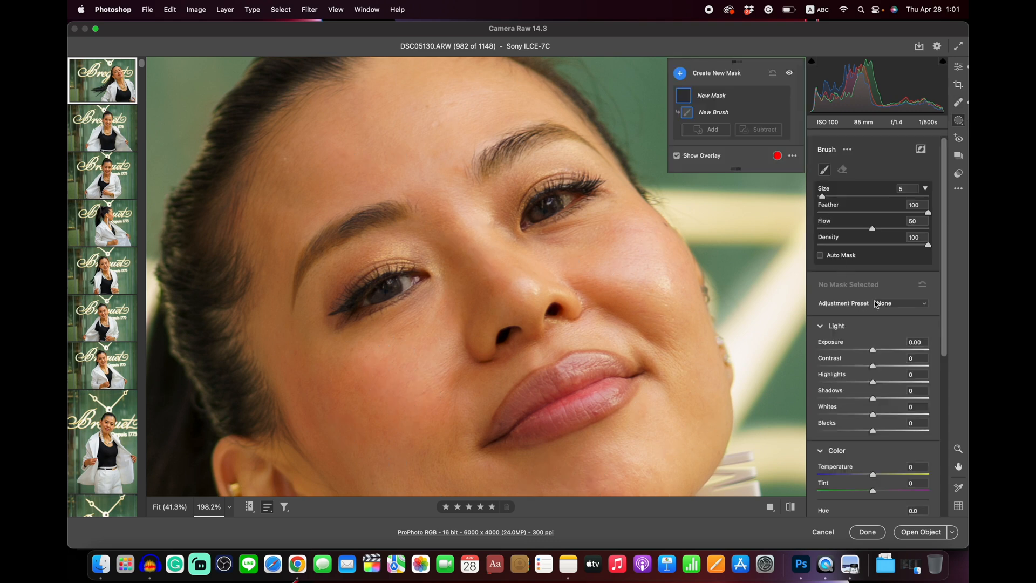
left_click(907, 304)
left_click(904, 336)
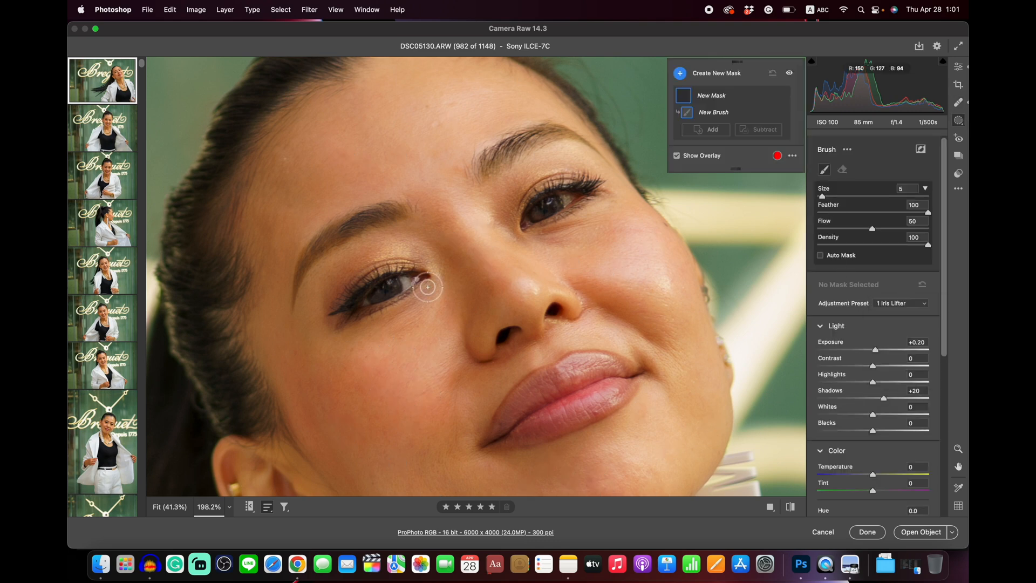
key("bracketleft")
key("bracketleft")
mouse_move(386, 288)
left_mouse_down()
mouse_move(375, 294)
mouse_move(385, 299)
mouse_move(380, 292)
left_mouse_up()
left_click_drag(551, 209, 546, 208)
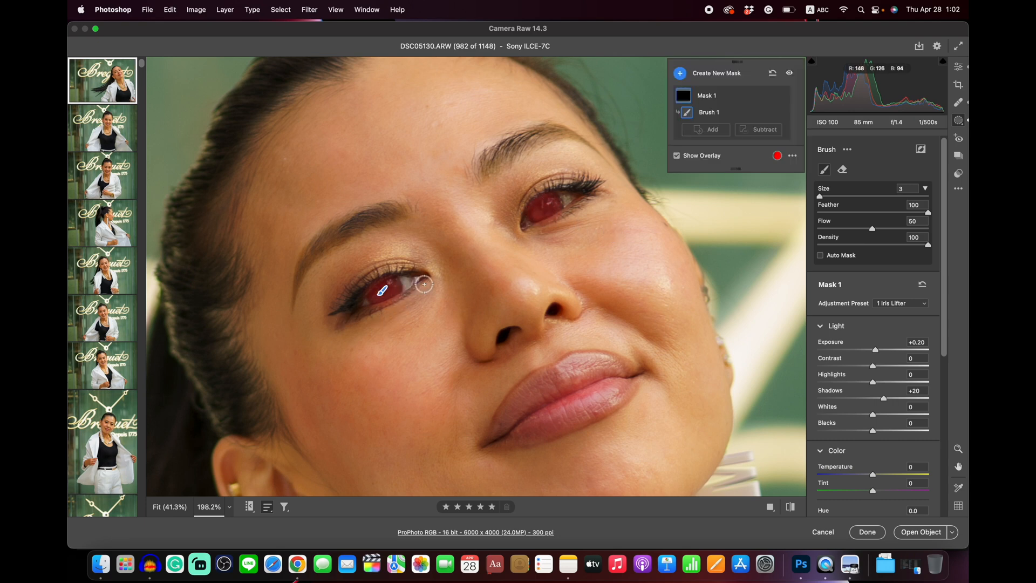
Add another brush mask with the 3 Eye Shine preset and paint it across both eyes.
key("k")
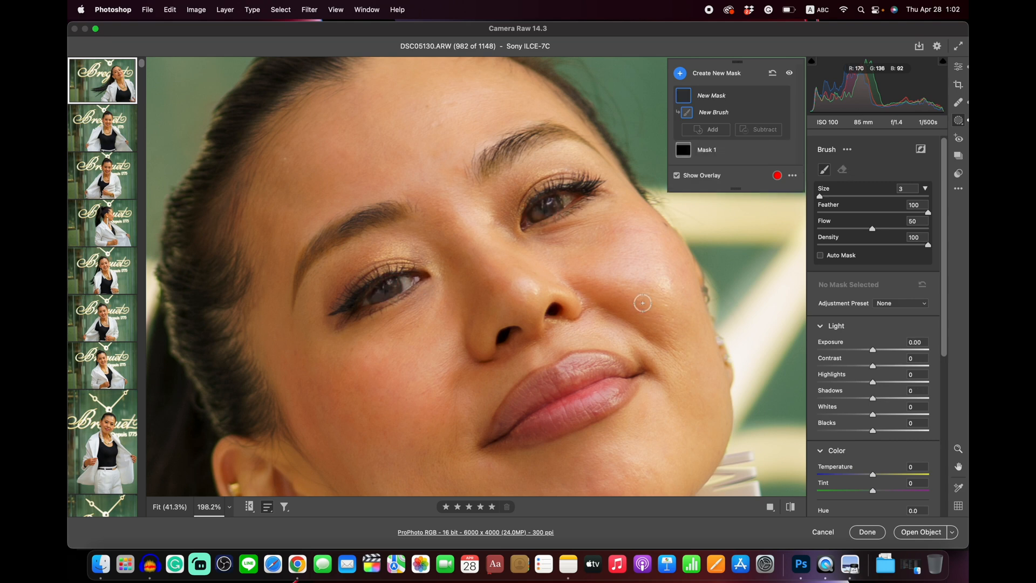
left_click(916, 301)
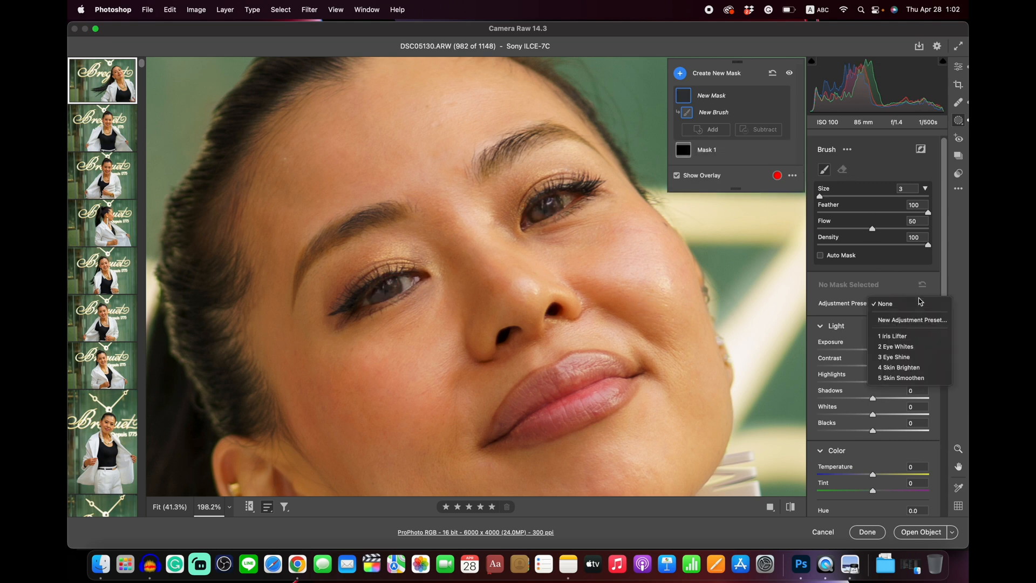
left_click(916, 357)
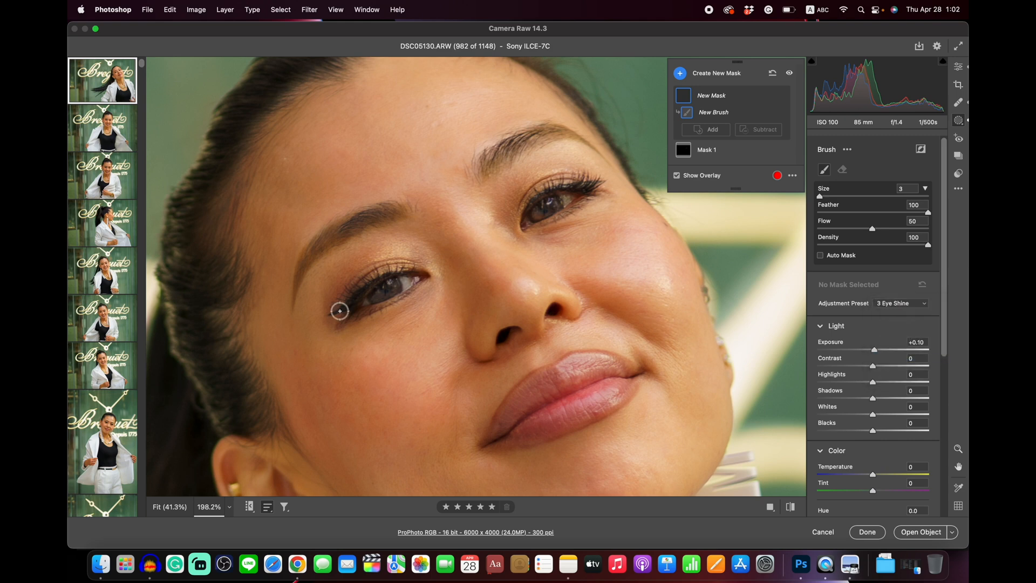
mouse_move(370, 296)
left_mouse_down()
mouse_move(409, 288)
mouse_move(370, 299)
mouse_move(401, 286)
mouse_move(377, 298)
left_mouse_up()
mouse_move(536, 217)
left_mouse_down()
mouse_move(574, 200)
mouse_move(565, 204)
left_mouse_up()
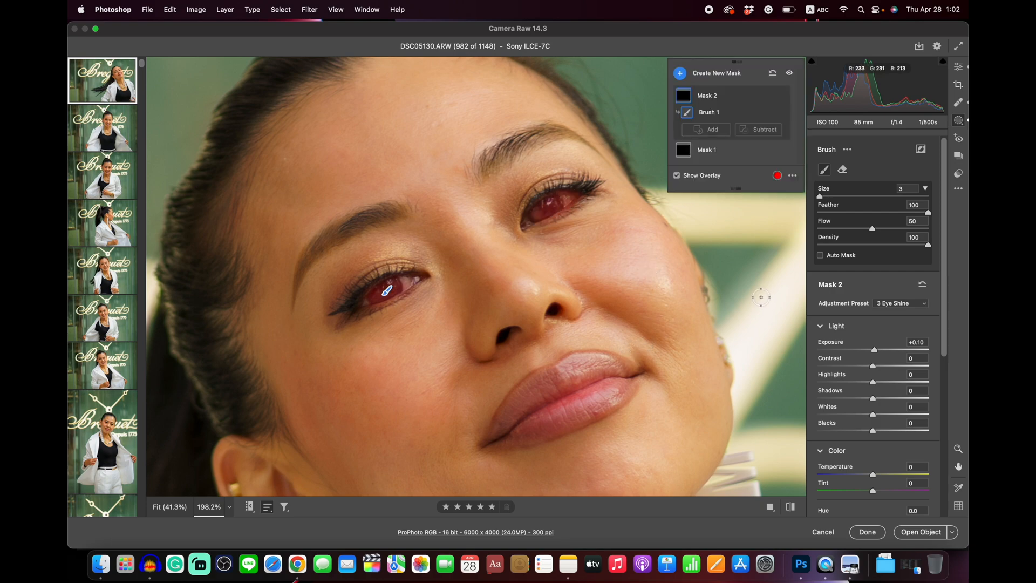
Add a brush mask with the 4 Skin Brighten preset and paint the whole face at brush size 5.
left_click(170, 507)
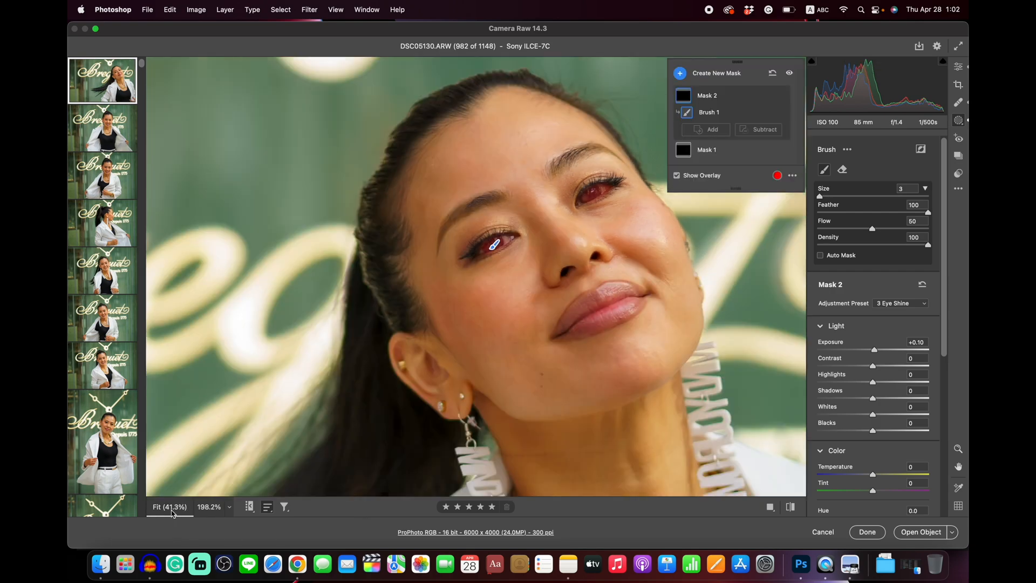
left_click(883, 290)
left_click(928, 305)
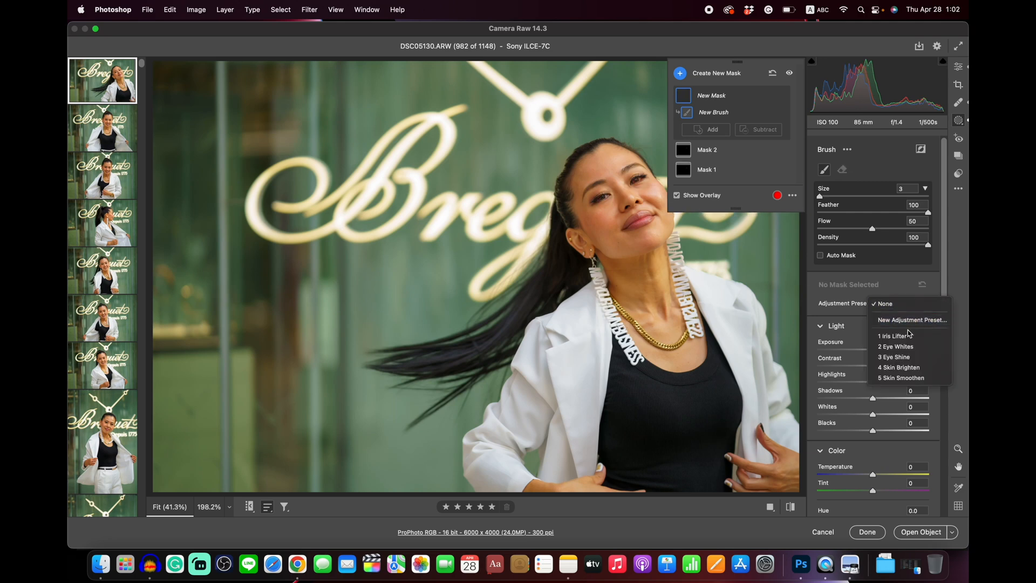
left_click(899, 368)
key("bracketright")
key("bracketright")
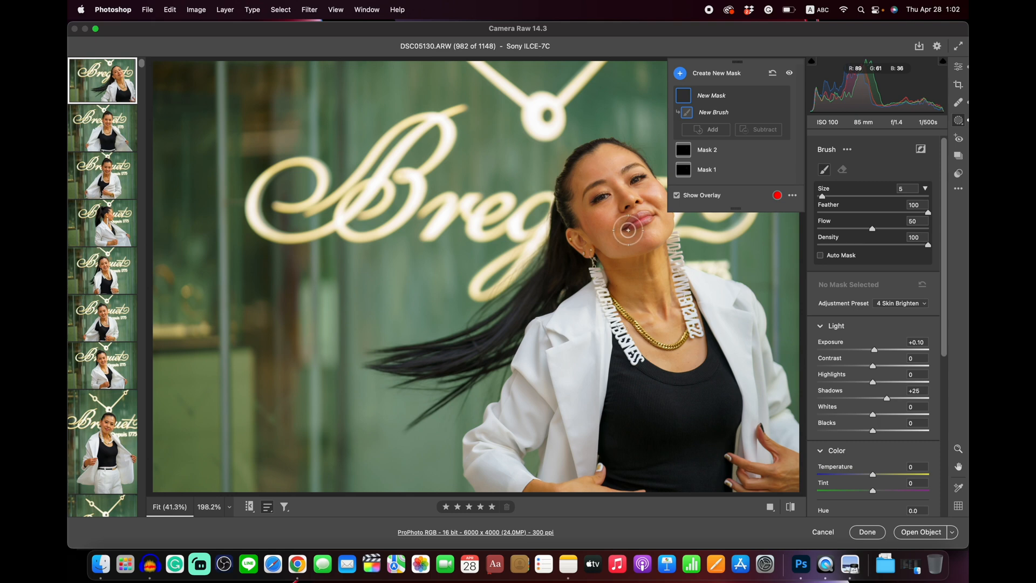
mouse_move(604, 233)
left_mouse_down()
mouse_move(593, 188)
mouse_move(589, 212)
mouse_move(597, 173)
mouse_move(613, 165)
mouse_move(602, 183)
mouse_move(597, 165)
mouse_move(644, 169)
mouse_move(657, 201)
mouse_move(659, 217)
mouse_move(611, 233)
mouse_move(622, 213)
mouse_move(632, 234)
mouse_move(652, 236)
mouse_move(662, 206)
mouse_move(625, 246)
mouse_move(583, 247)
mouse_move(595, 244)
mouse_move(581, 199)
mouse_move(609, 153)
mouse_move(629, 159)
mouse_move(662, 213)
mouse_move(654, 235)
mouse_move(623, 248)
mouse_move(592, 225)
mouse_move(581, 195)
mouse_move(616, 157)
mouse_move(656, 201)
mouse_move(640, 231)
left_mouse_up()
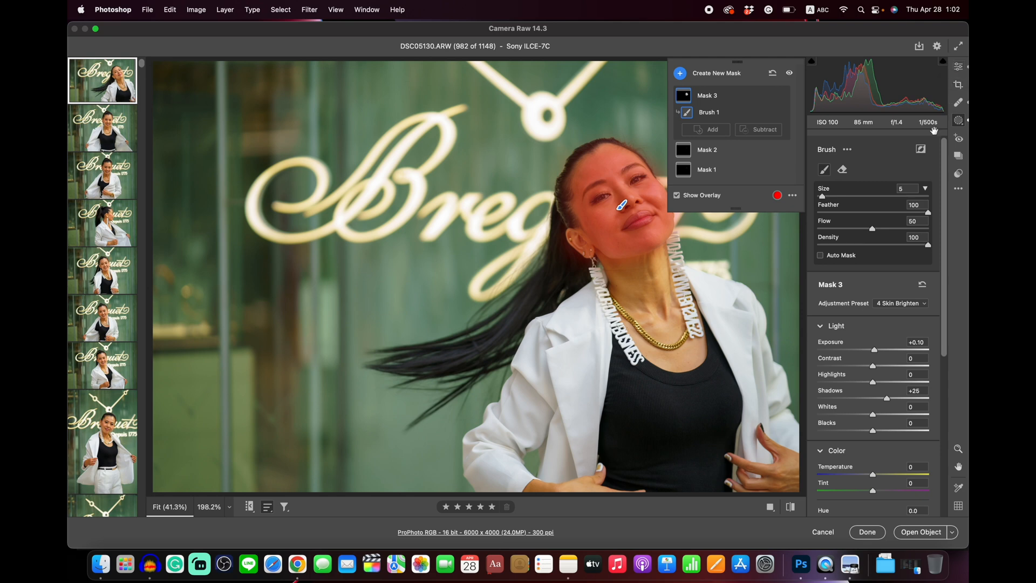
Brush a new 5 Skin Smoothen mask over the facial skin at size 3, avoiding eyes and lips, and return to the edit settings.
key("k")
left_click(923, 305)
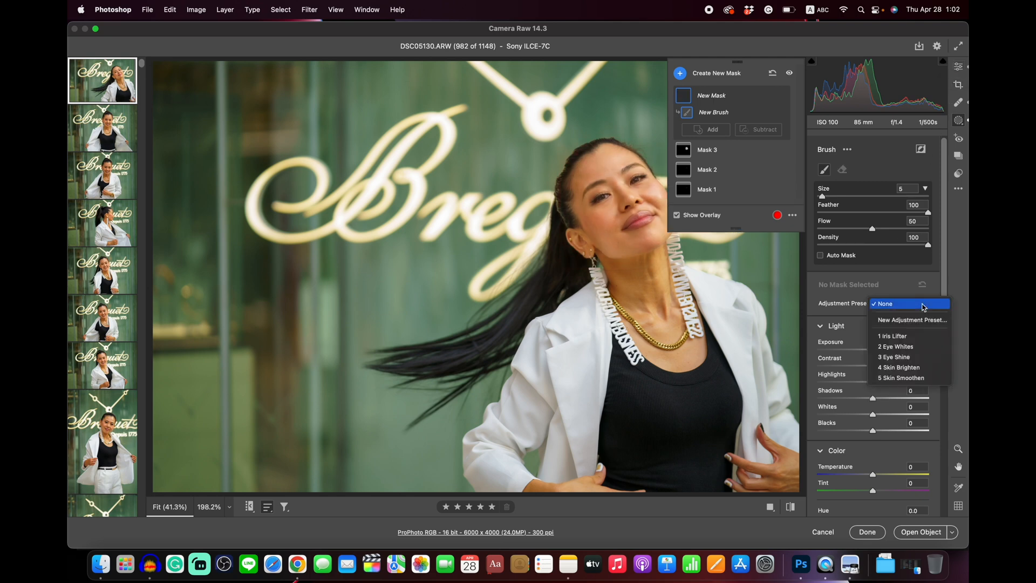
left_click(901, 378)
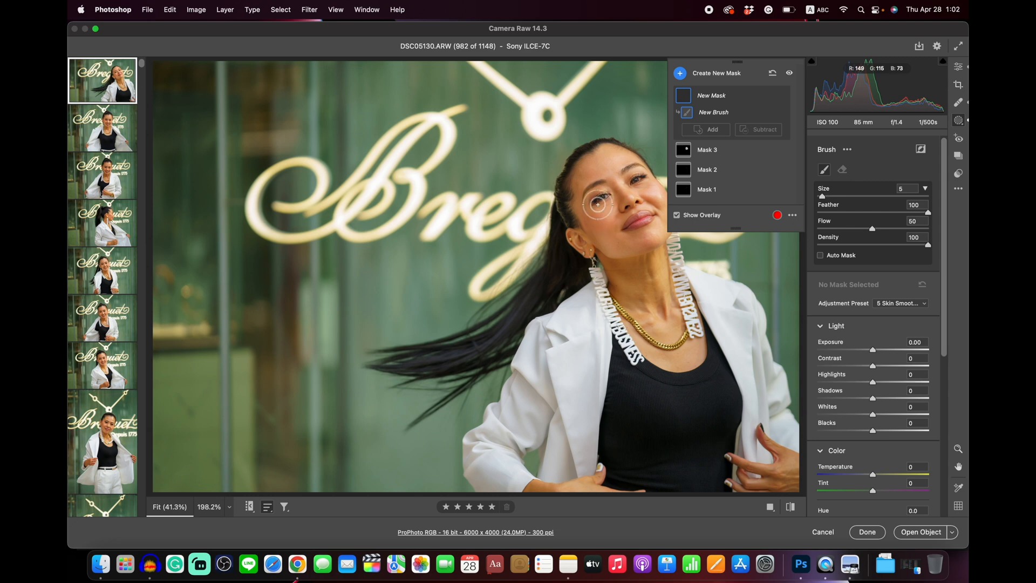
key("bracketleft")
key("bracketleft")
mouse_move(620, 156)
left_mouse_down()
mouse_move(572, 195)
mouse_move(584, 224)
mouse_move(600, 229)
mouse_move(597, 217)
mouse_move(613, 213)
mouse_move(600, 230)
mouse_move(615, 232)
mouse_move(611, 246)
mouse_move(645, 240)
mouse_move(624, 252)
left_mouse_up()
mouse_move(652, 235)
left_mouse_down()
mouse_move(665, 197)
mouse_move(664, 212)
mouse_move(647, 190)
mouse_move(656, 195)
mouse_move(610, 218)
mouse_move(632, 195)
mouse_move(623, 213)
mouse_move(655, 198)
mouse_move(629, 204)
mouse_move(610, 174)
mouse_move(621, 193)
mouse_move(617, 152)
mouse_move(590, 168)
mouse_move(575, 197)
mouse_move(579, 214)
mouse_move(627, 250)
mouse_move(659, 226)
mouse_move(651, 193)
left_mouse_up()
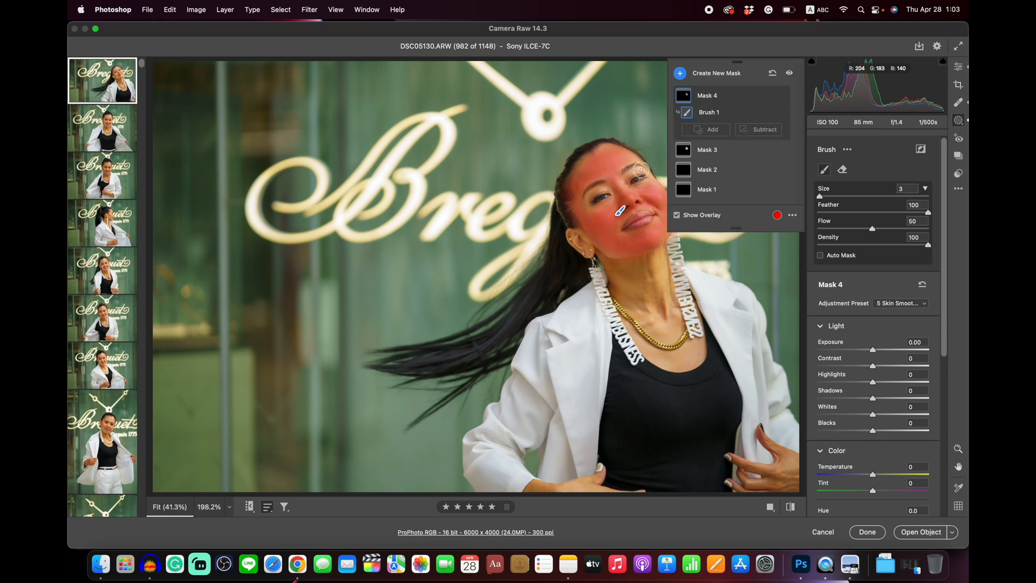
left_click(959, 66)
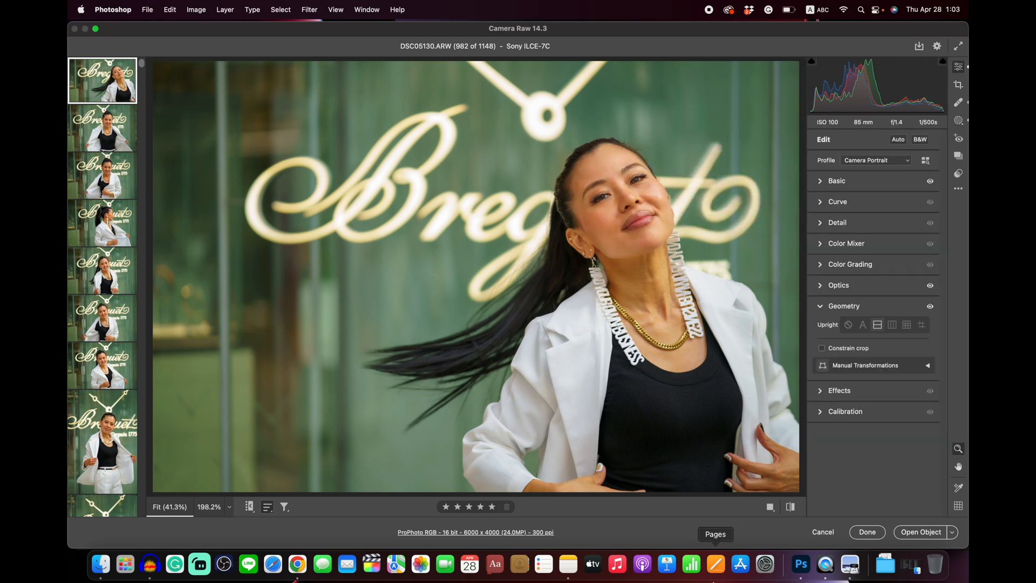
Compare the whole retouched photo with its default settings several times.
left_click(790, 508)
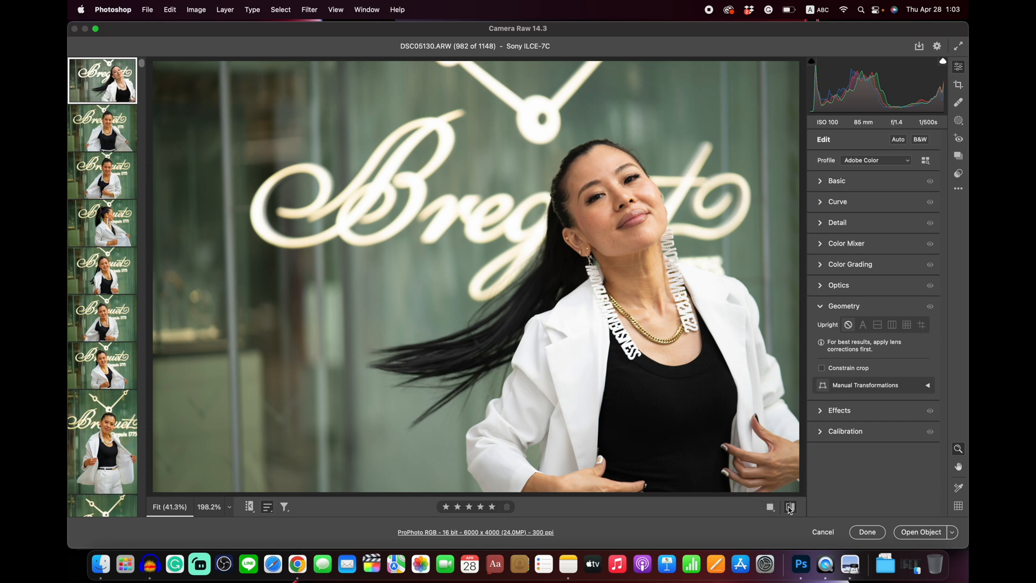
left_click(790, 509)
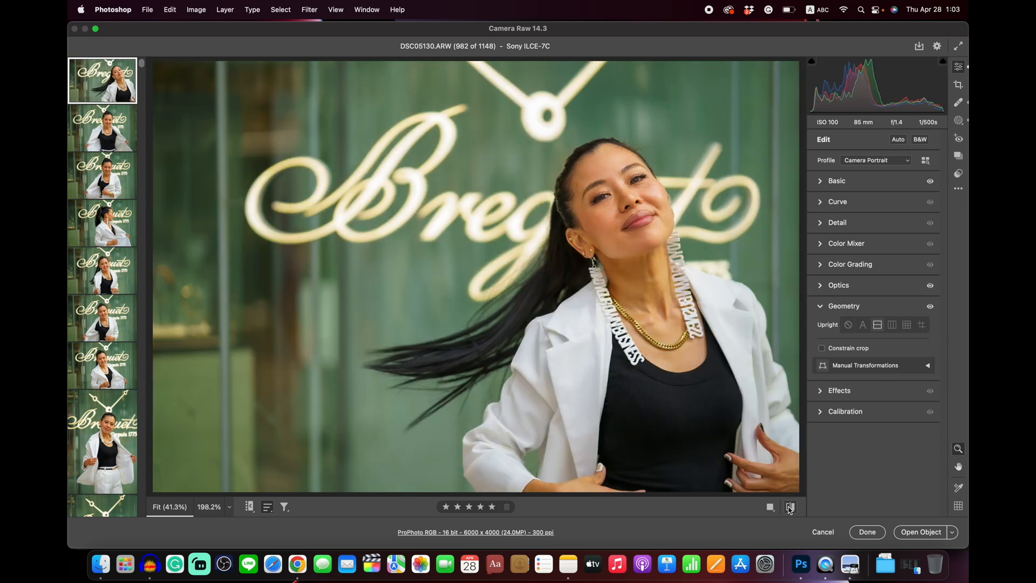
left_click(790, 510)
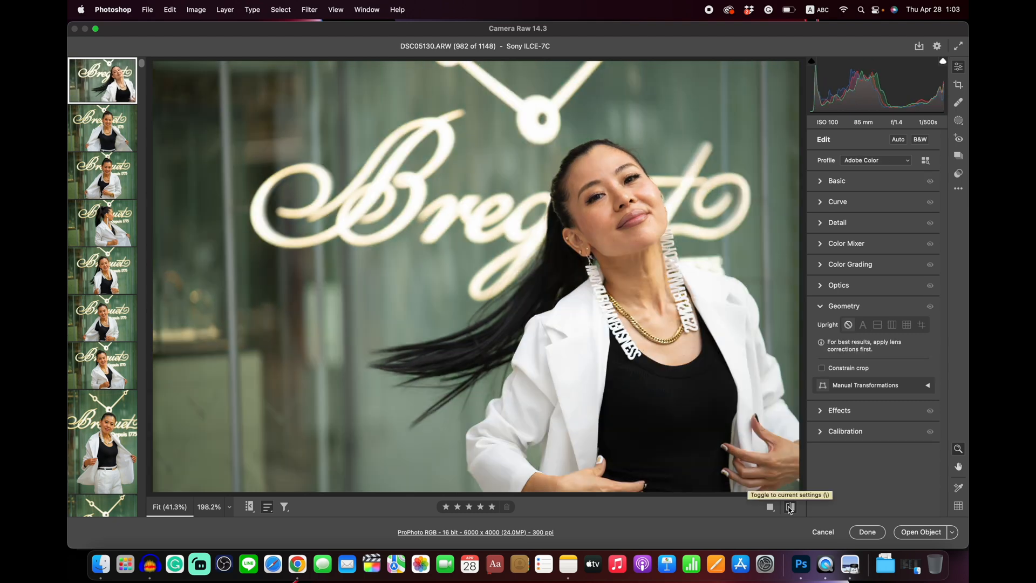
left_click(790, 510)
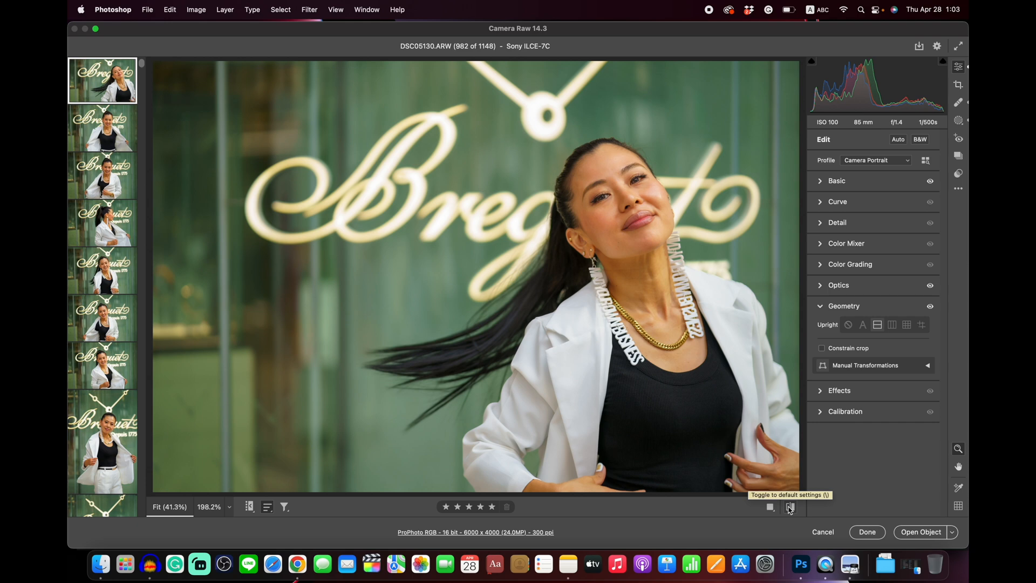
left_click(789, 510)
left_click(790, 509)
left_click(790, 507)
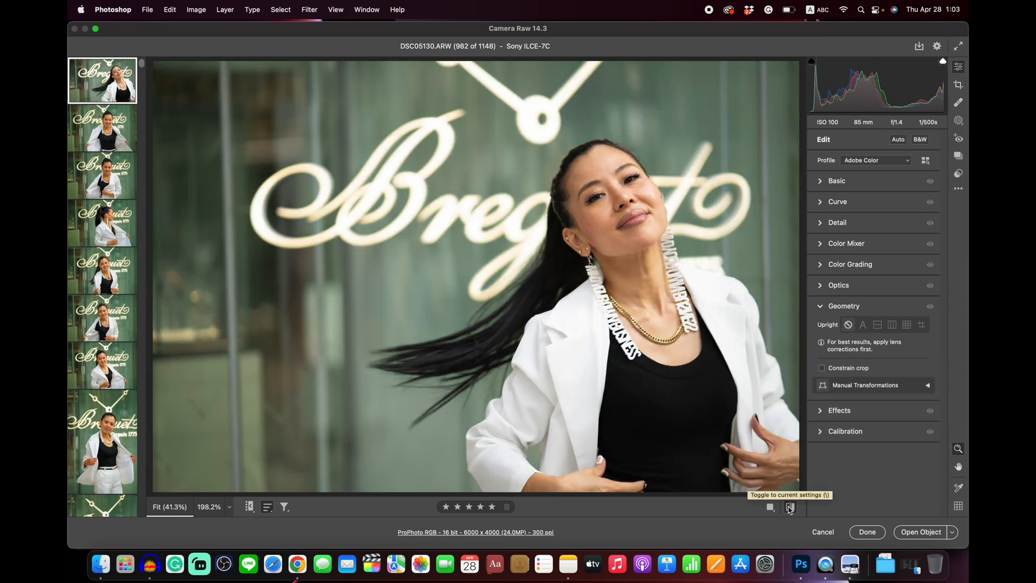
left_click(790, 507)
left_click(790, 507)
left_click(790, 507)
left_click(790, 507)
left_click(790, 507)
Examine the retouched face up close and compare it with the default settings at about 88% zoom.
left_click(624, 202)
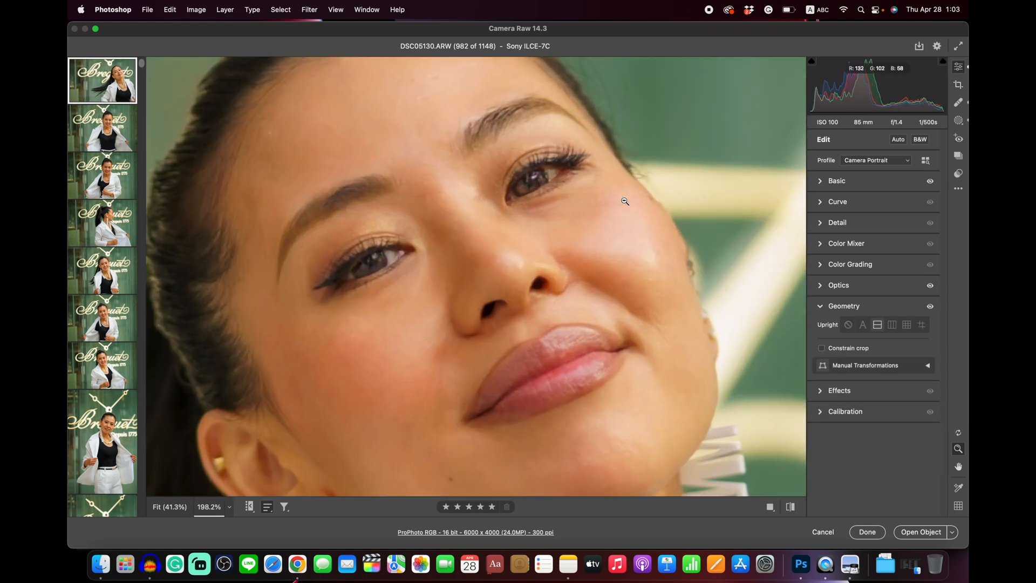
left_click(470, 238, "alt")
scroll(470, 238, "down", 2)
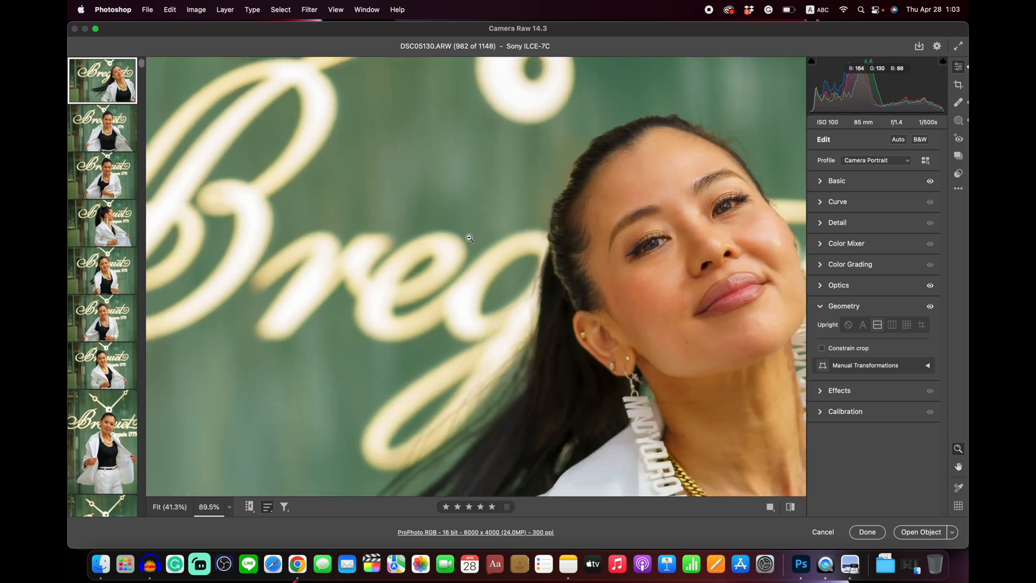
scroll(470, 238, "right", 5)
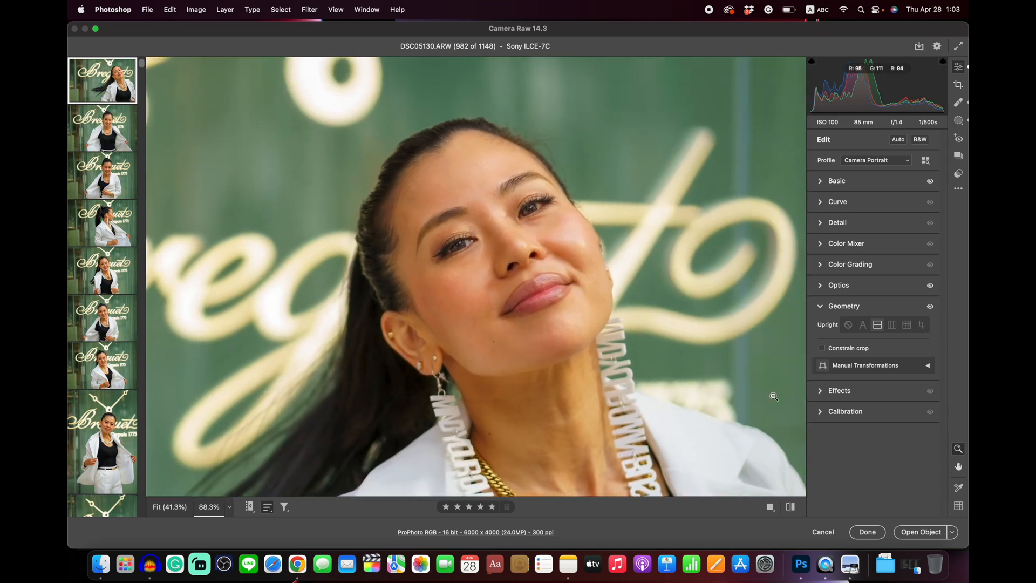
left_click(791, 509)
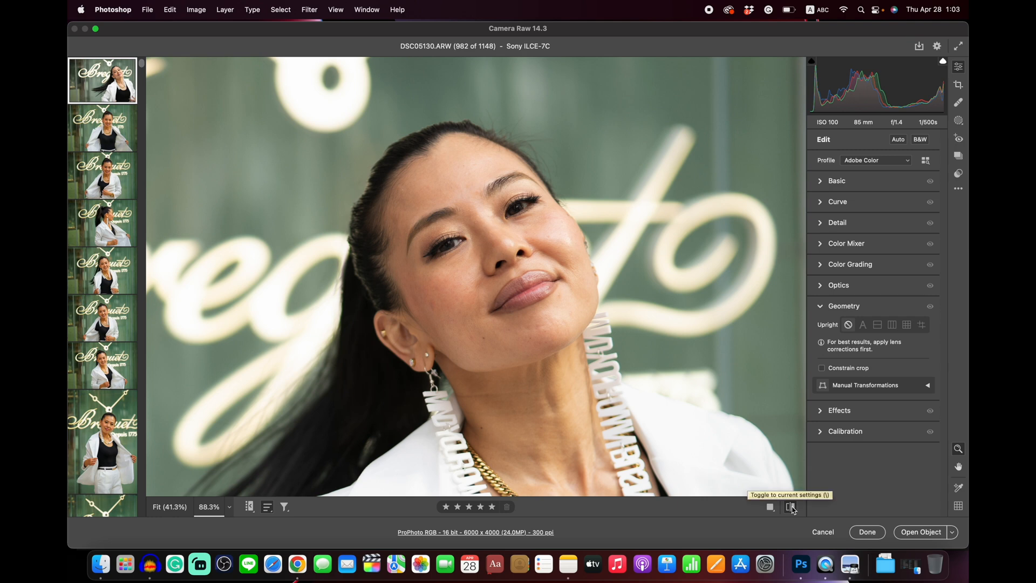
left_click(792, 509)
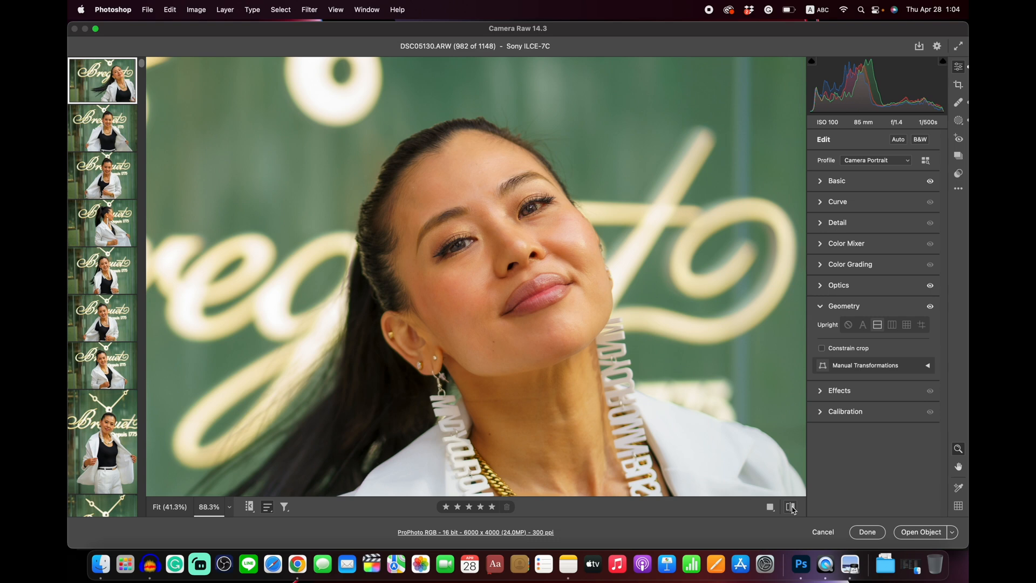
left_click(792, 507)
left_click(790, 507)
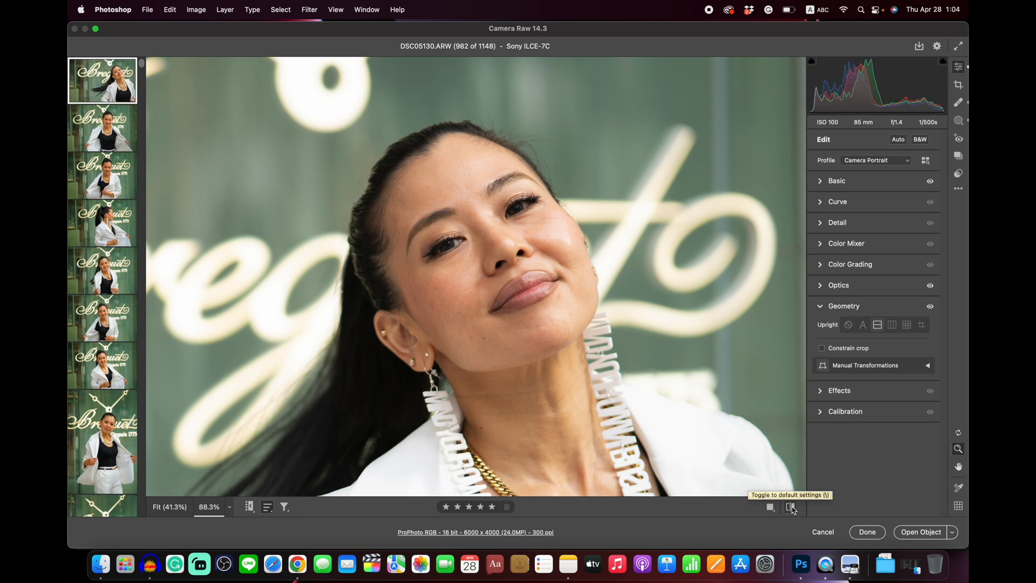
Fit the whole photo in view, compare it with the default settings again, and briefly check the crop before restoring the current settings.
left_click(609, 369, "alt")
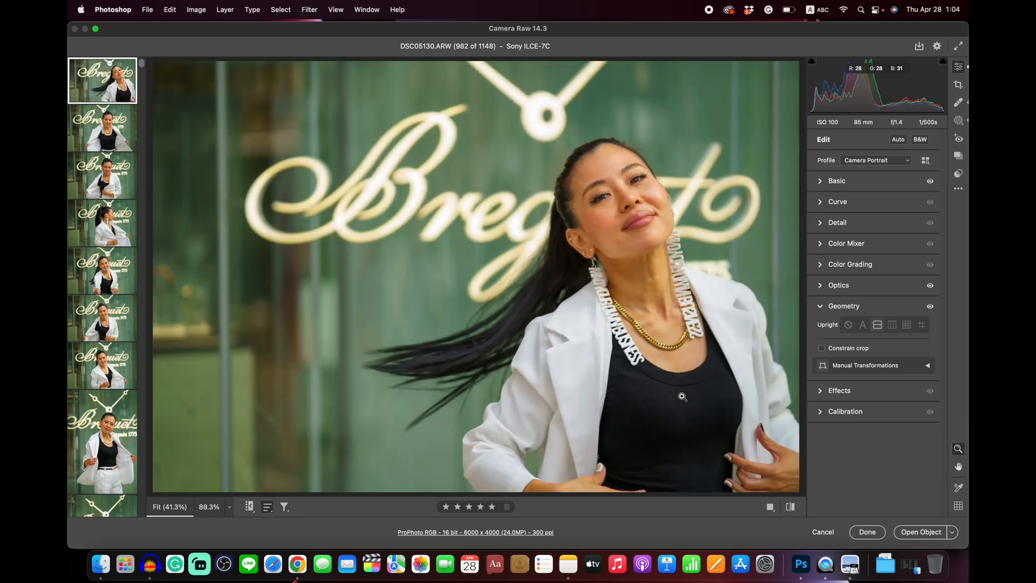
left_click(792, 508)
left_click(792, 508)
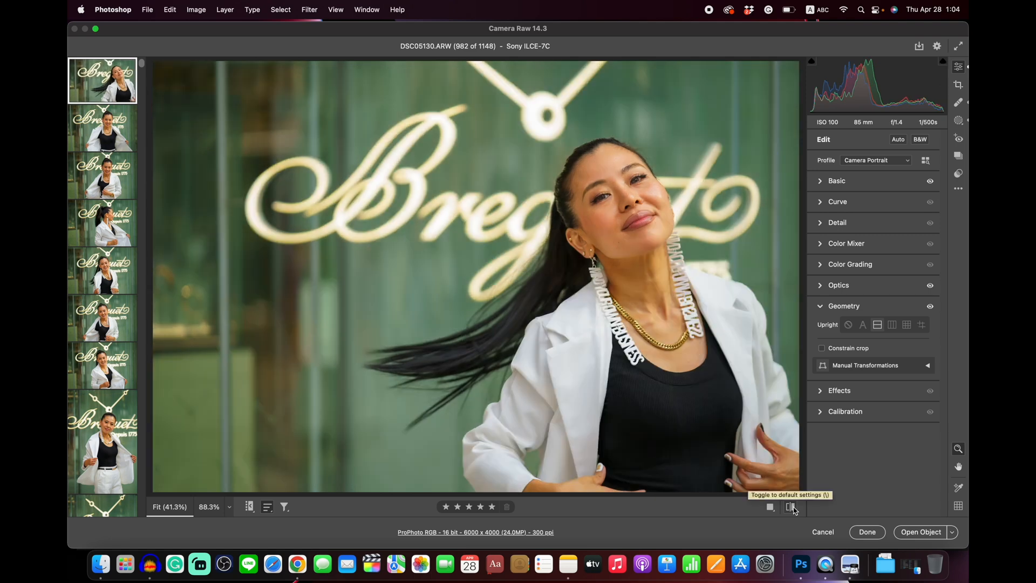
left_click(791, 508)
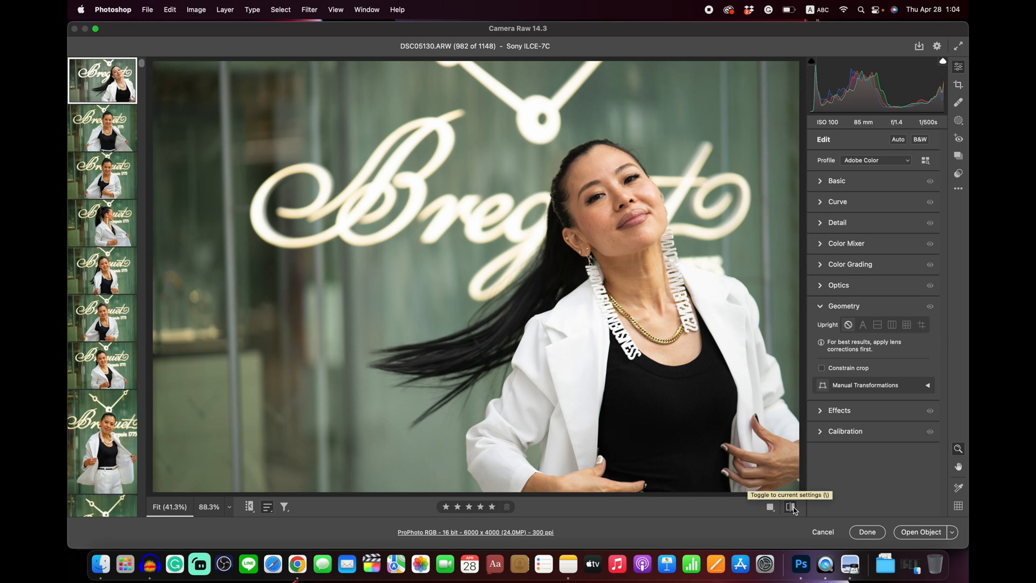
left_click(958, 85)
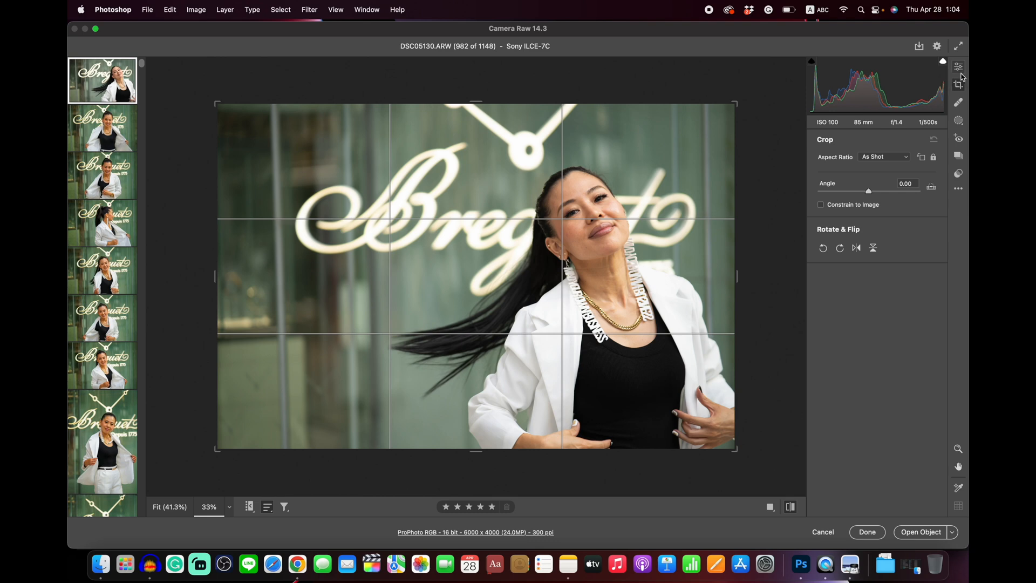
left_click(961, 75)
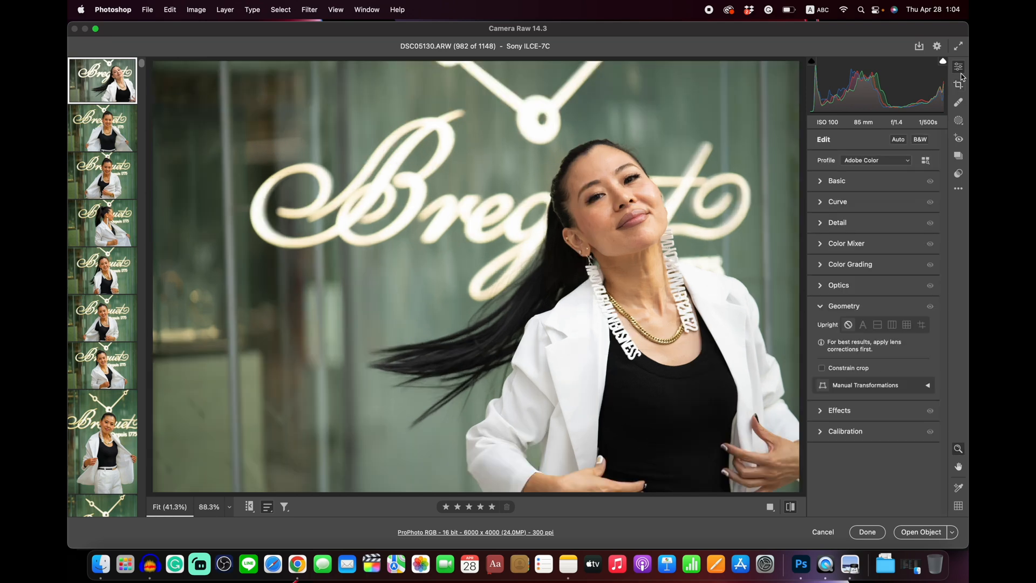
left_click(791, 507)
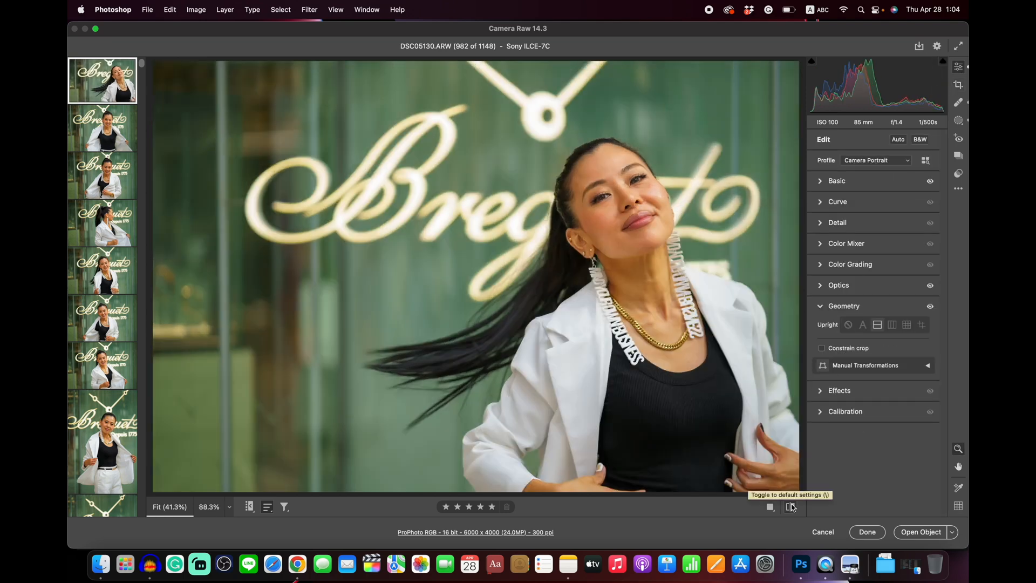